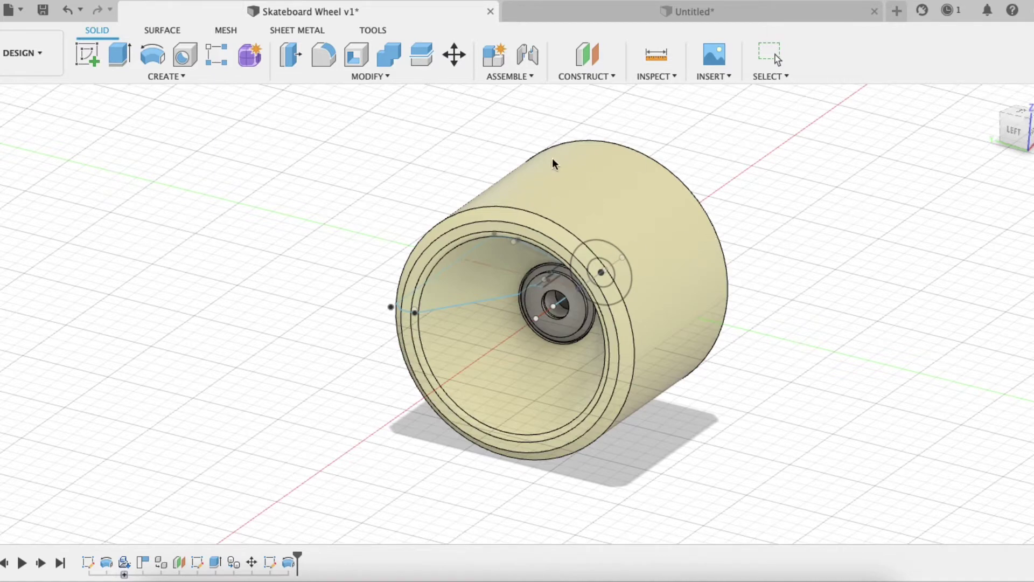
Roll the finished skateboard wheel's history back to just after the first sketch and view that sketch from the top
{"action": "middle_click_drag", "start_coordinate": [384, 329], "coordinate": [305, 308], "text": "shift"}
{"action": "scroll", "coordinate": [305, 308], "scroll_direction": "up", "scroll_amount": 5}
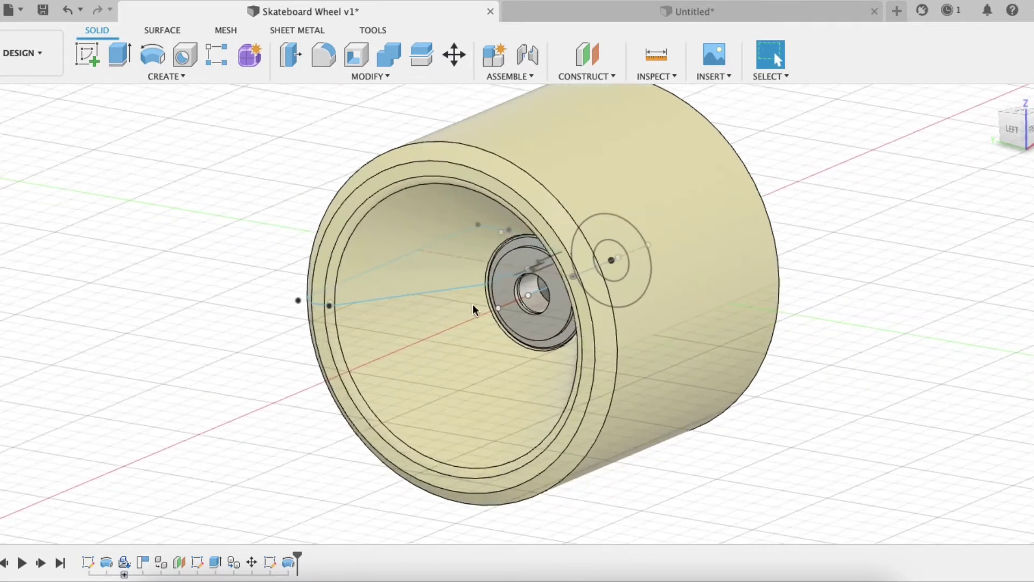
{"action": "middle_click_drag", "start_coordinate": [218, 261], "coordinate": [255, 437], "text": "shift"}
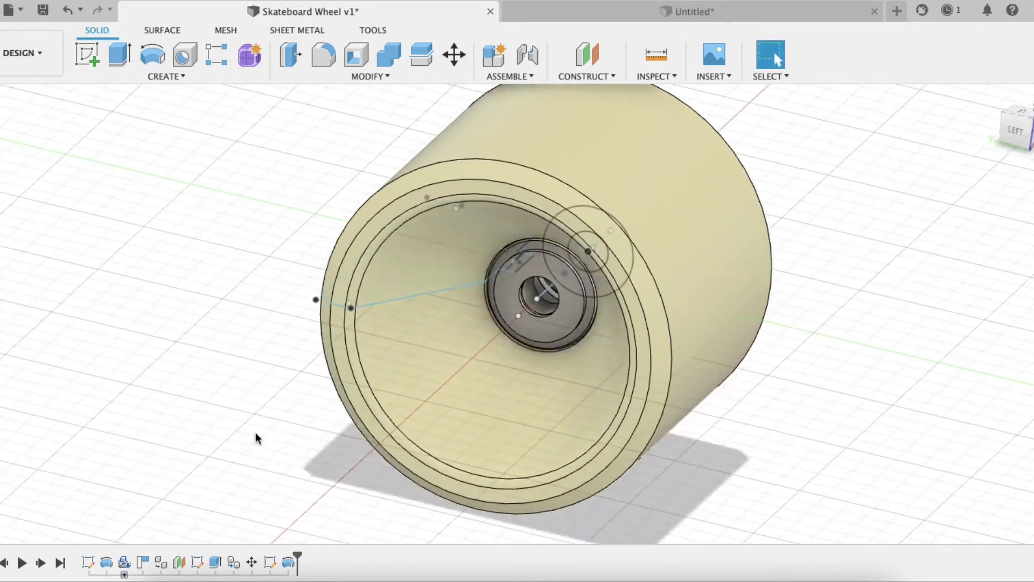
{"action": "left_click", "coordinate": [287, 560]}
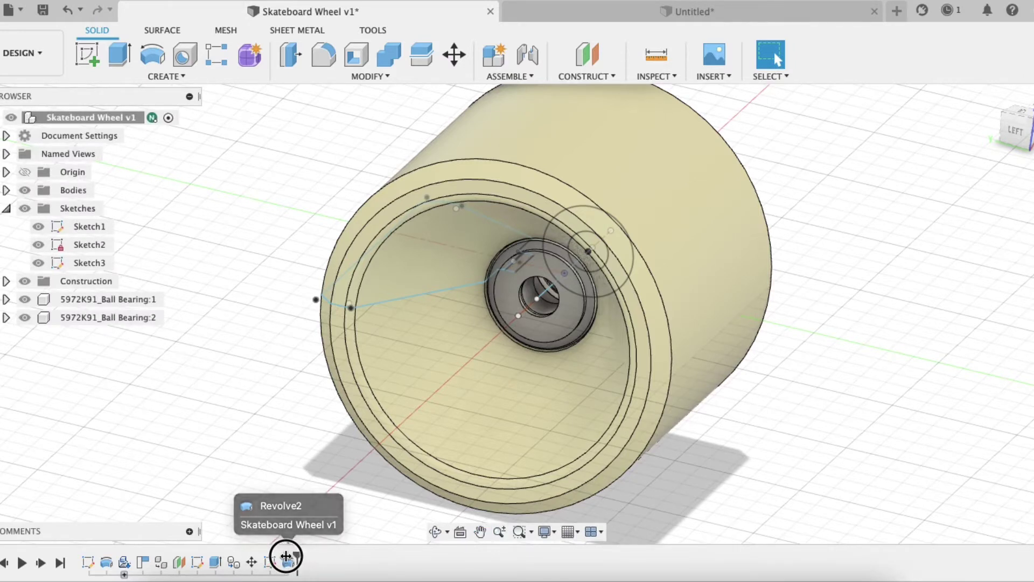
{"action": "left_click_drag", "start_coordinate": [286, 558], "coordinate": [97, 557]}
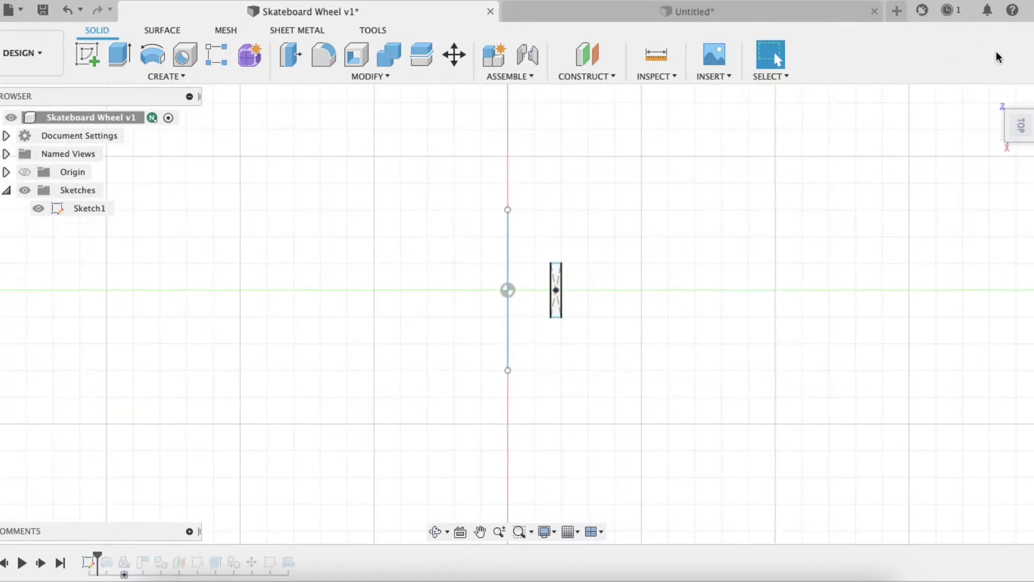
{"action": "left_click", "coordinate": [1031, 102]}
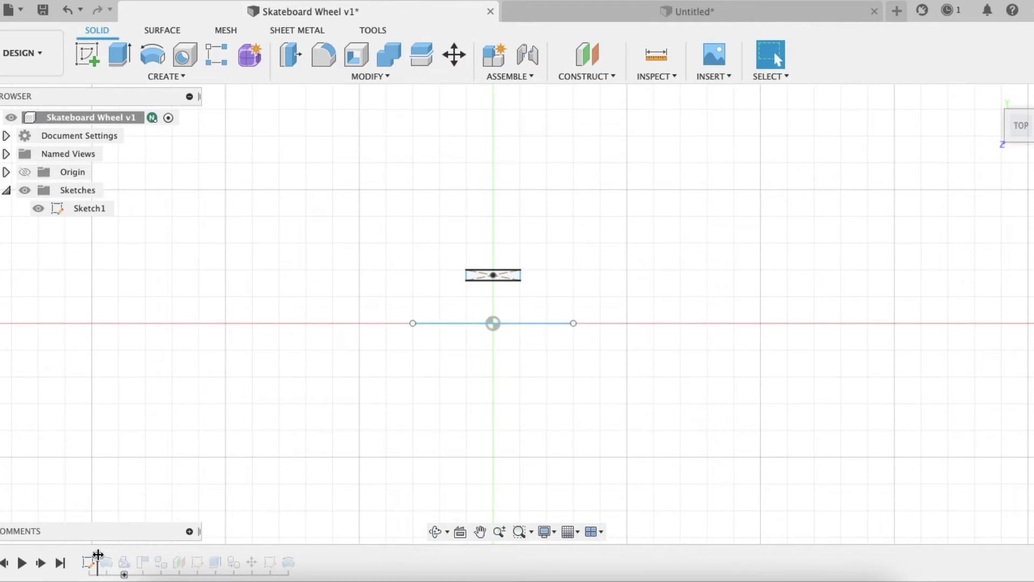
Advance the wheel's history through the first revolve and the inserted ball bearing, examining the core from an angle
{"action": "left_click", "coordinate": [96, 554]}
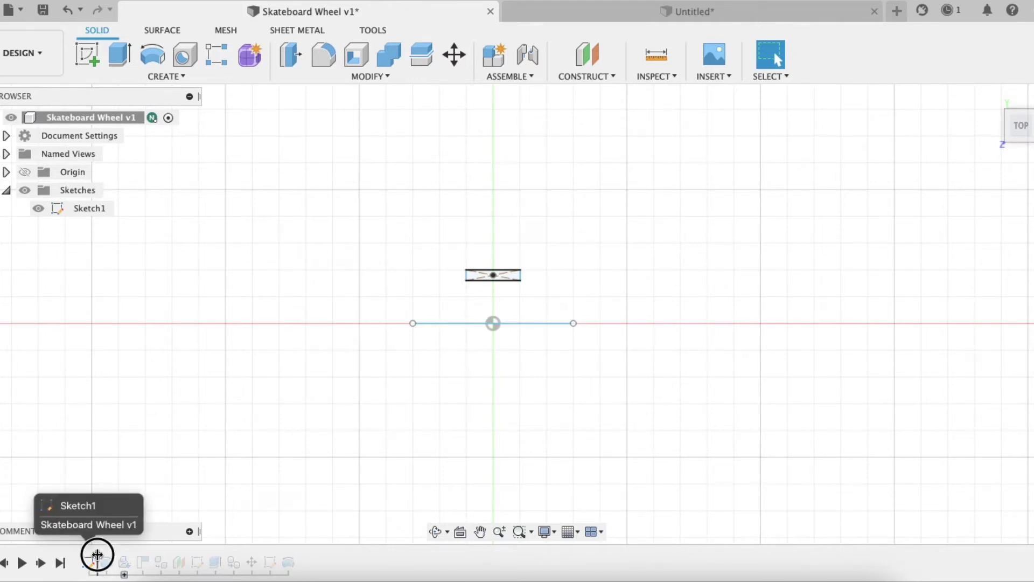
{"action": "left_click_drag", "start_coordinate": [97, 555], "coordinate": [115, 555]}
{"action": "middle_click_drag", "start_coordinate": [566, 381], "coordinate": [449, 269], "text": "shift"}
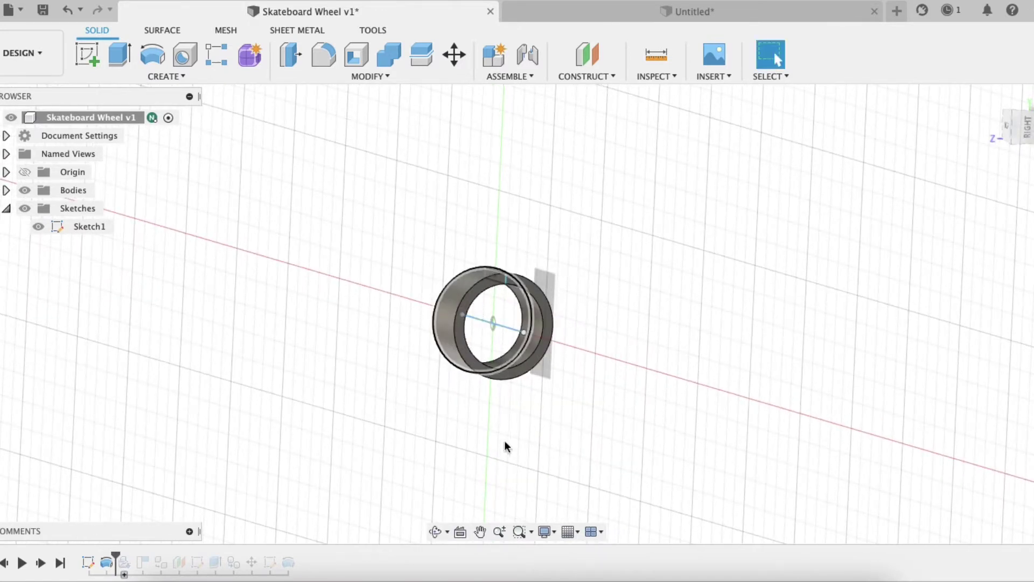
{"action": "left_click_drag", "start_coordinate": [117, 553], "coordinate": [132, 553]}
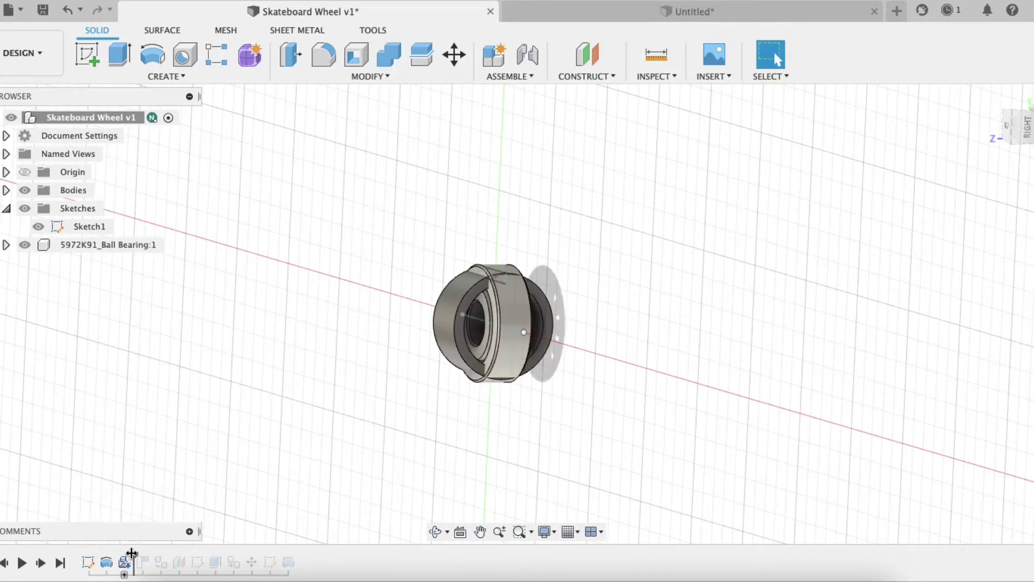
{"action": "middle_click_drag", "start_coordinate": [376, 406], "coordinate": [404, 417], "text": "shift"}
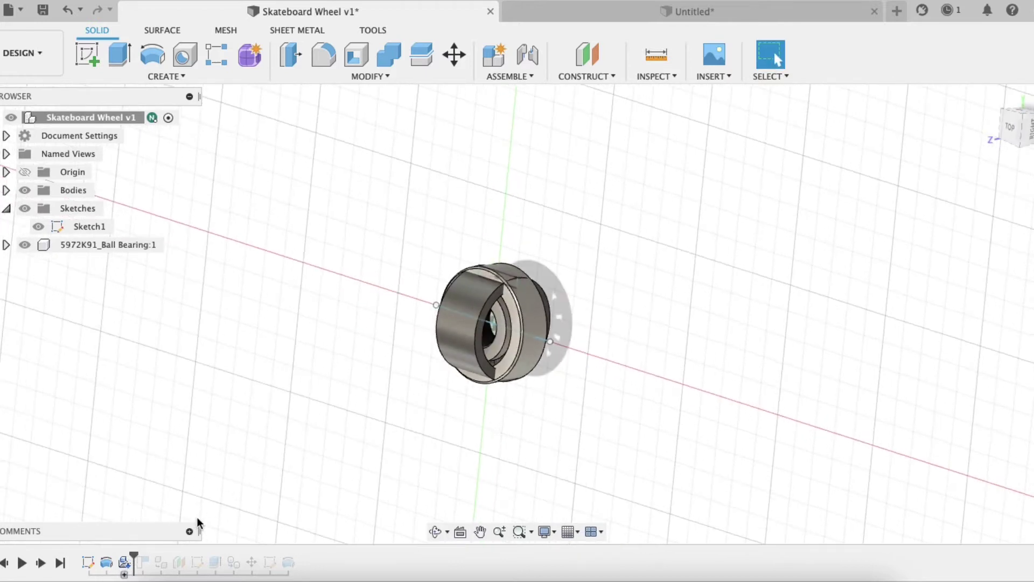
Advance the wheel's history to the second ball bearing and examine both bearings on the core up close
{"action": "left_click_drag", "start_coordinate": [133, 553], "coordinate": [144, 553]}
{"action": "middle_click_drag", "start_coordinate": [464, 371], "coordinate": [487, 387], "text": "shift"}
{"action": "left_click_drag", "start_coordinate": [151, 554], "coordinate": [160, 555]}
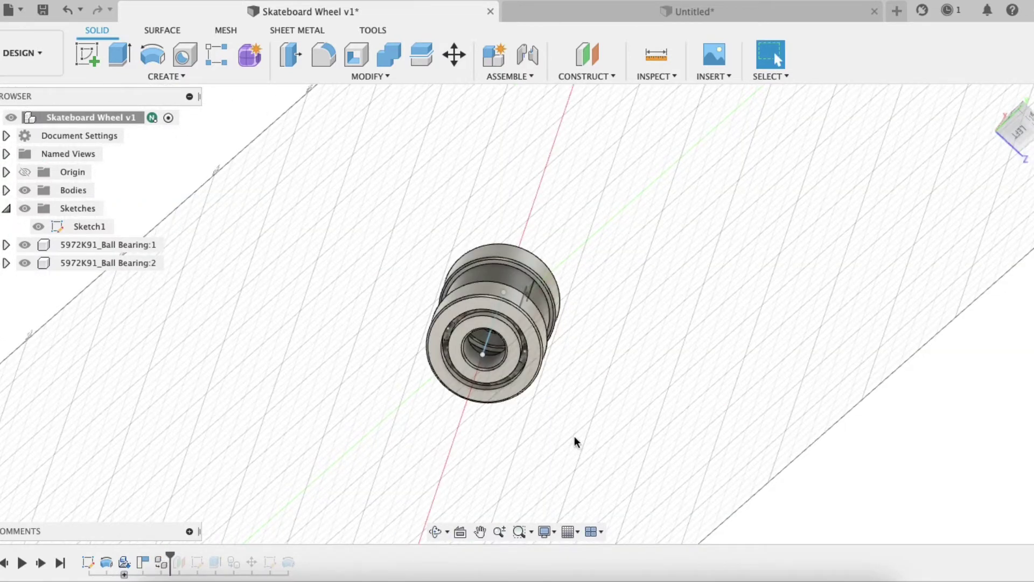
{"action": "middle_click_drag", "start_coordinate": [575, 441], "coordinate": [558, 406], "text": "shift"}
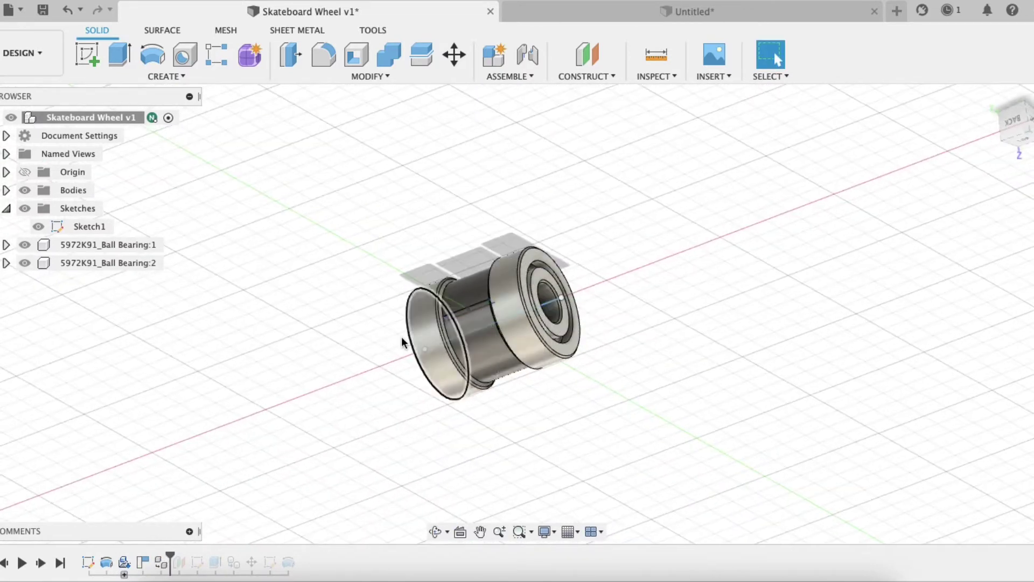
{"action": "scroll", "coordinate": [403, 343], "scroll_direction": "up", "scroll_amount": 5}
{"action": "middle_click_drag", "start_coordinate": [387, 340], "coordinate": [410, 312], "text": "shift"}
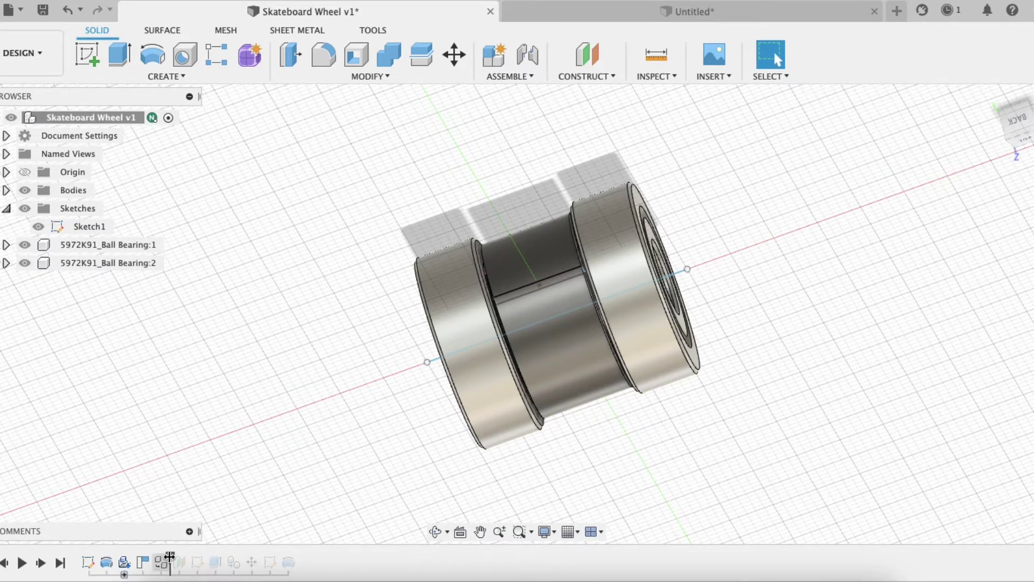
Advance the wheel's history past the second sketch, the extrusion and the move feature, examining the bearing assembly after each stage
{"action": "left_click_drag", "start_coordinate": [169, 555], "coordinate": [207, 554]}
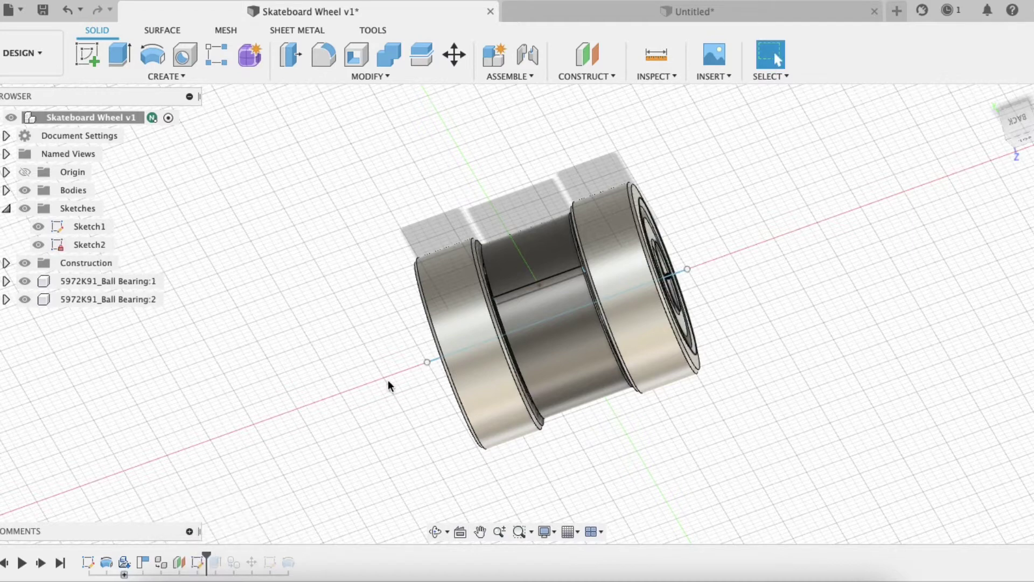
{"action": "middle_click_drag", "start_coordinate": [767, 289], "coordinate": [711, 323], "text": "shift"}
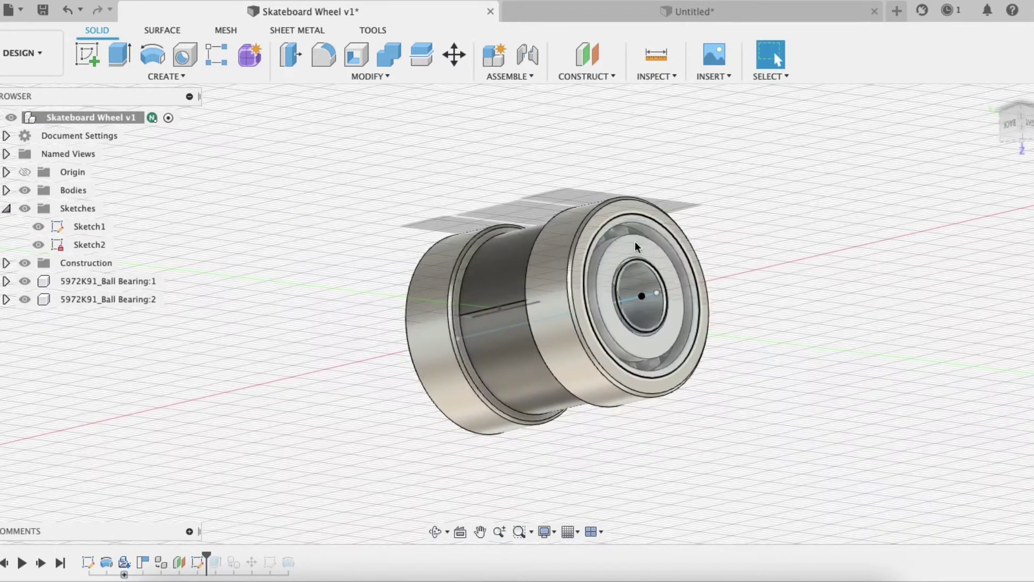
{"action": "left_click_drag", "start_coordinate": [206, 554], "coordinate": [242, 554]}
{"action": "middle_click_drag", "start_coordinate": [281, 422], "coordinate": [375, 426], "text": "shift"}
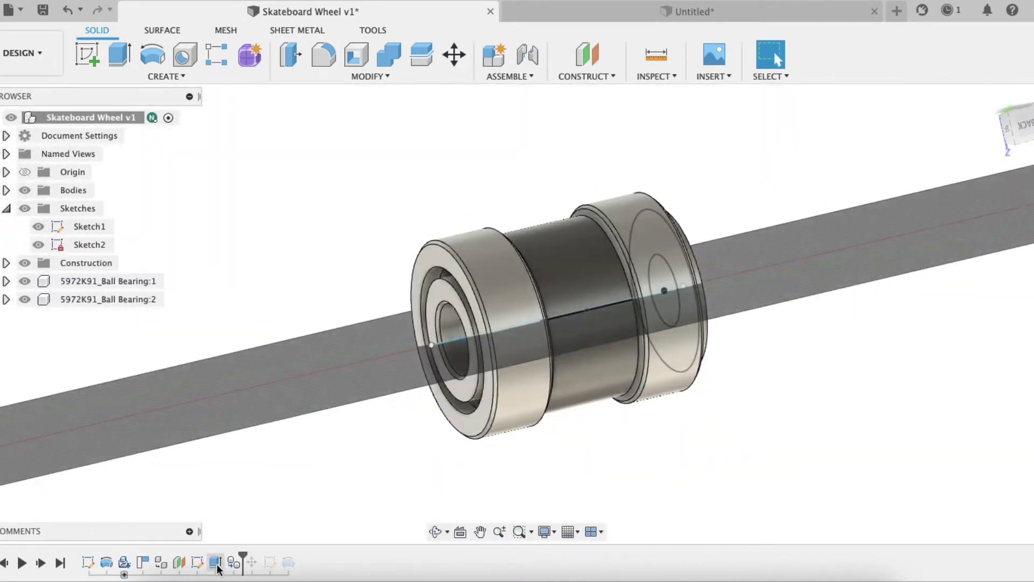
{"action": "left_click_drag", "start_coordinate": [245, 562], "coordinate": [261, 558]}
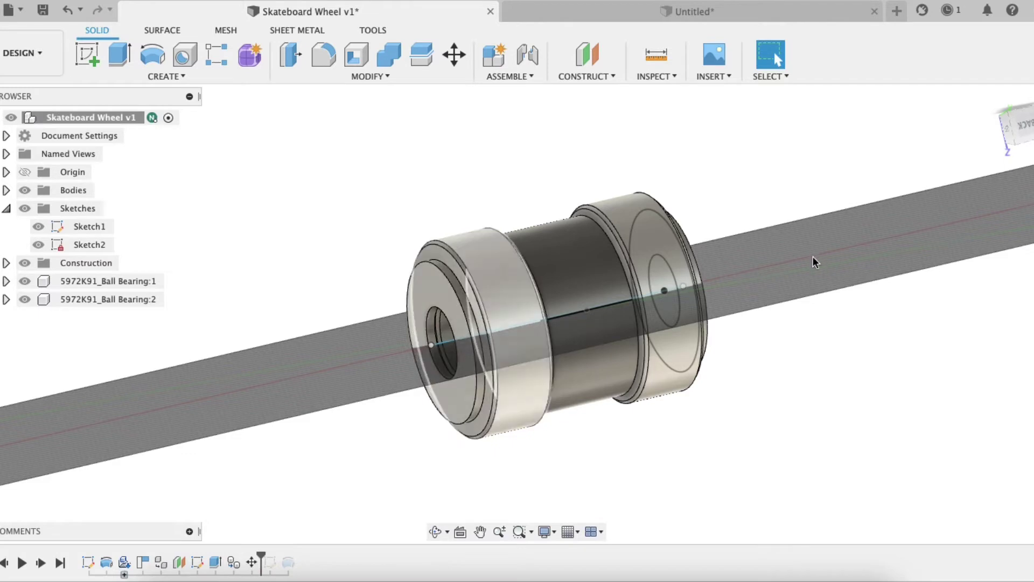
{"action": "mouse_move", "coordinate": [726, 412]}
{"action": "middle_mouse_down", "text": "shift"}
{"action": "mouse_move", "coordinate": [729, 399]}
{"action": "mouse_move", "coordinate": [641, 401]}
{"action": "middle_mouse_up", "text": "shift"}
Advance the wheel's history through the outer profile sketch and the final revolve, and examine the complete wheel
{"action": "left_click_drag", "start_coordinate": [261, 555], "coordinate": [271, 552]}
{"action": "middle_click_drag", "start_coordinate": [762, 307], "coordinate": [709, 311], "text": "shift"}
{"action": "scroll", "coordinate": [709, 305], "scroll_direction": "down", "scroll_amount": 10}
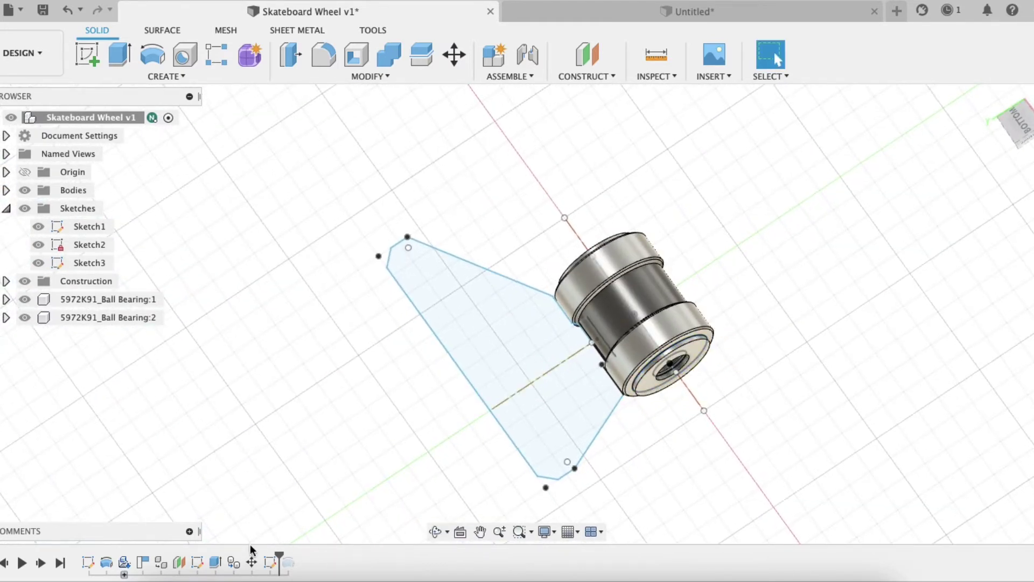
{"action": "left_click_drag", "start_coordinate": [279, 552], "coordinate": [297, 552]}
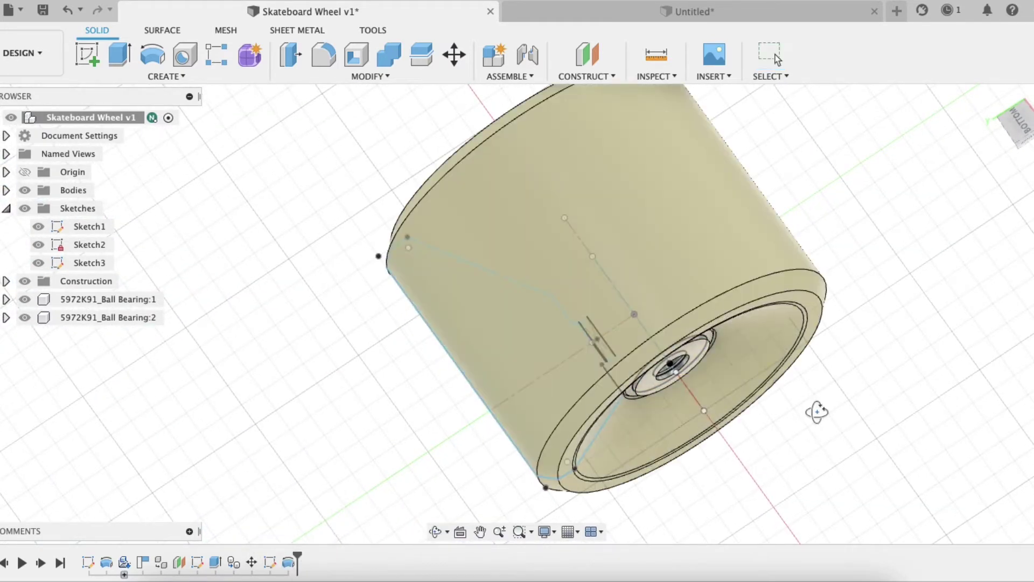
{"action": "mouse_move", "coordinate": [815, 414]}
{"action": "middle_mouse_down", "text": "shift"}
{"action": "mouse_move", "coordinate": [896, 336]}
{"action": "mouse_move", "coordinate": [625, 377]}
{"action": "mouse_move", "coordinate": [694, 427]}
{"action": "mouse_move", "coordinate": [734, 374]}
{"action": "mouse_move", "coordinate": [712, 384]}
{"action": "mouse_move", "coordinate": [605, 348]}
{"action": "middle_mouse_up", "text": "shift"}
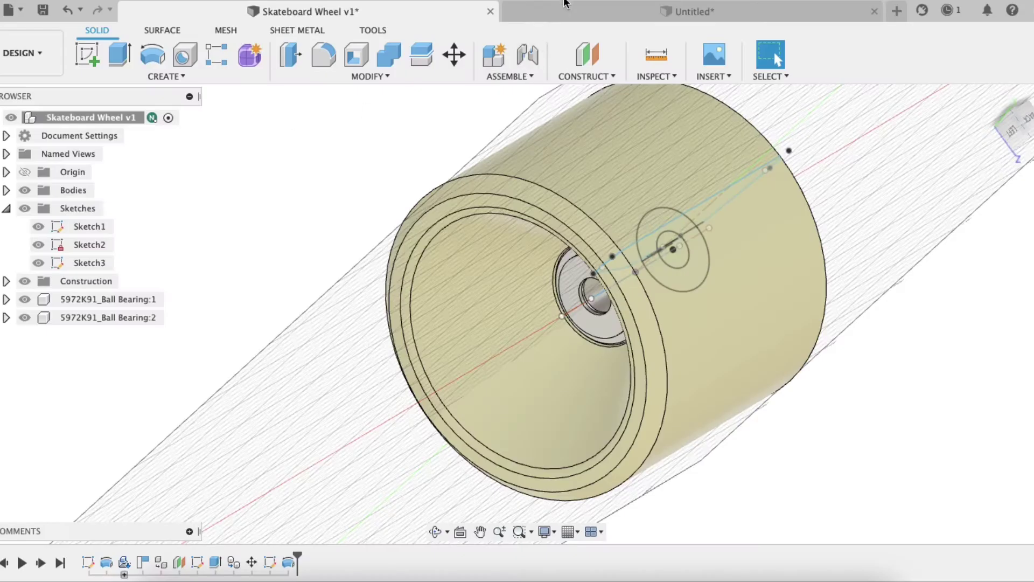
Roll the wheel's history back to its first sketch, and switch to the untitled design in top view
{"action": "left_click_drag", "start_coordinate": [295, 553], "coordinate": [97, 554]}
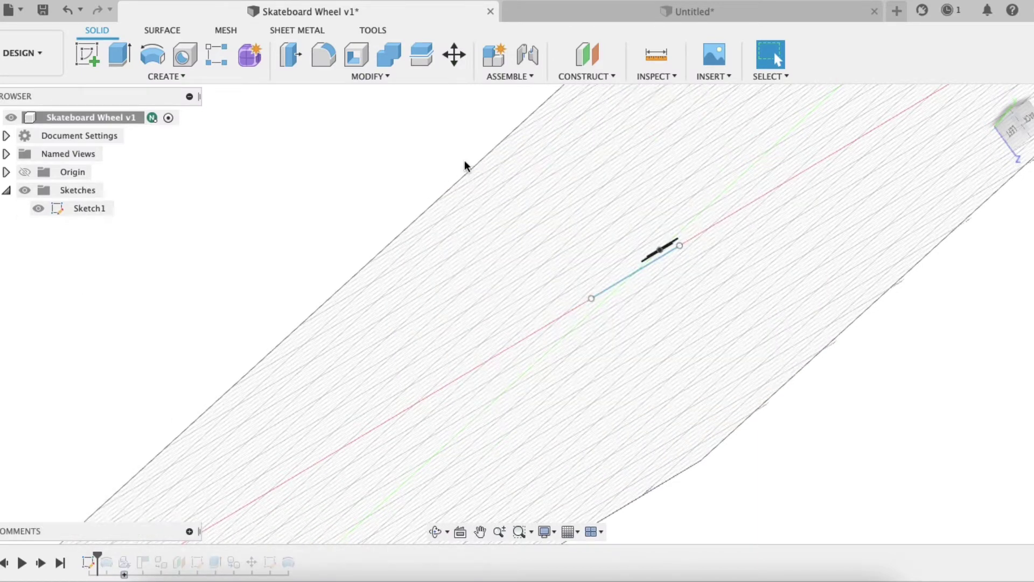
{"action": "left_click", "coordinate": [582, 10]}
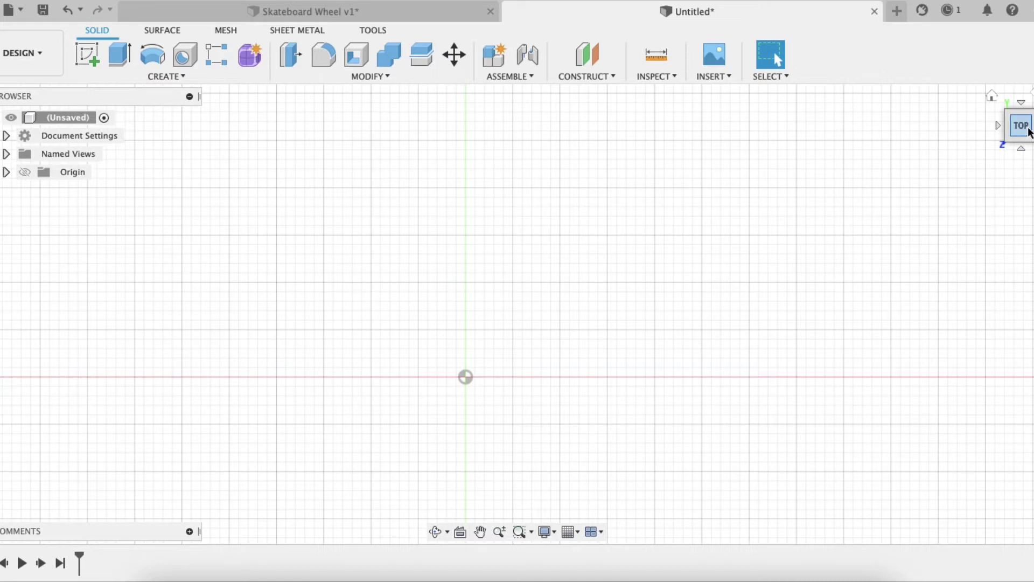
{"action": "left_click", "coordinate": [1020, 146]}
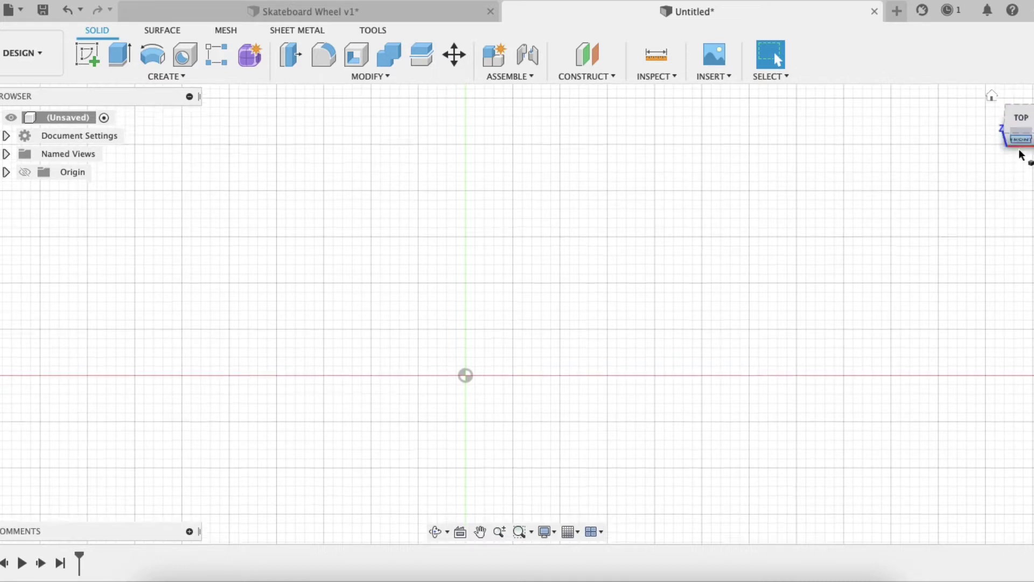
{"action": "left_click", "coordinate": [1022, 107]}
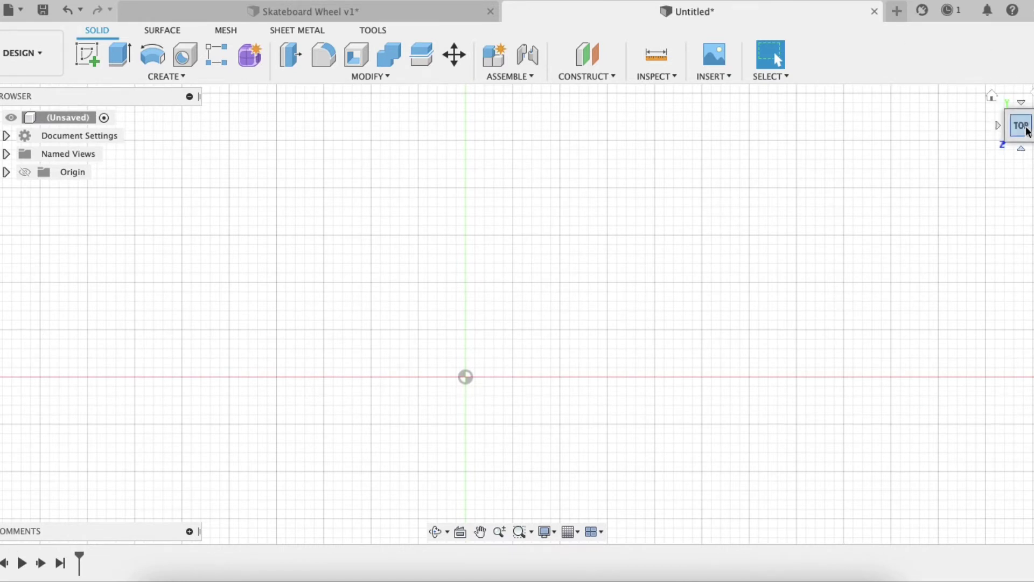
{"action": "scroll", "coordinate": [424, 451], "scroll_direction": "up", "scroll_amount": 1}
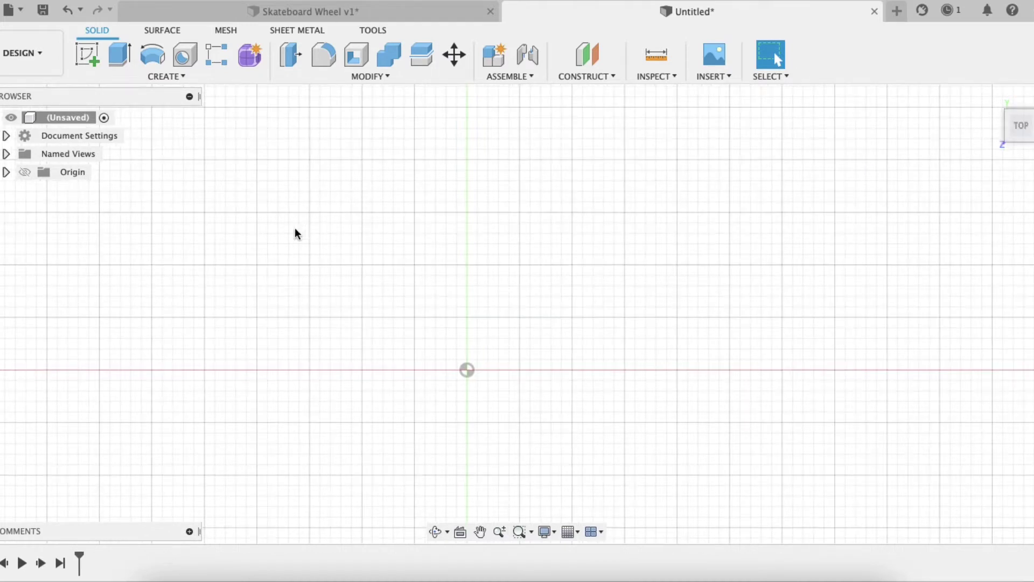
Start a new sketch on the horizontal XY plane of the empty design
{"action": "left_click", "coordinate": [87, 55]}
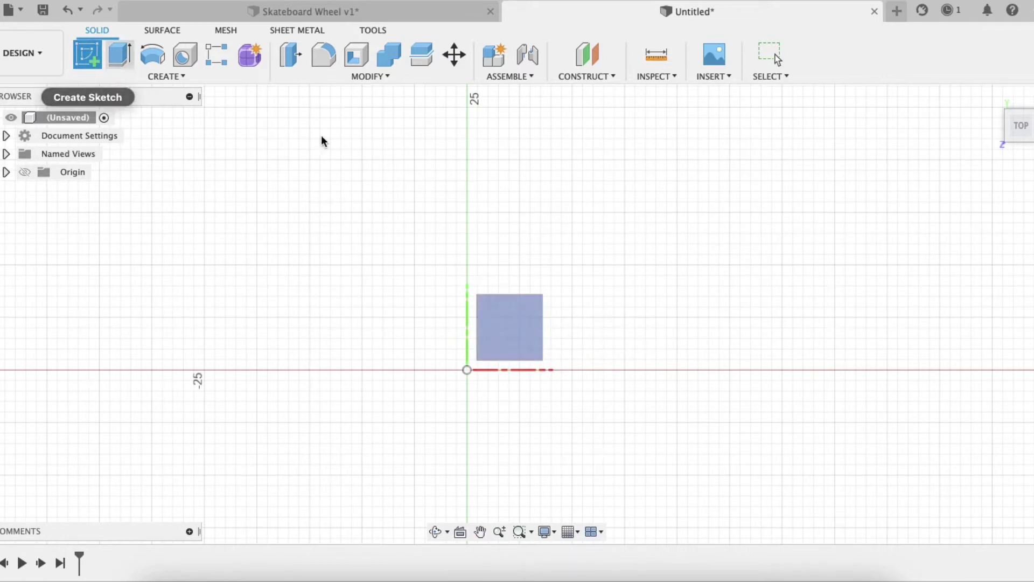
{"action": "left_click", "coordinate": [527, 322]}
{"action": "scroll", "coordinate": [543, 387], "scroll_direction": "up", "scroll_amount": 2}
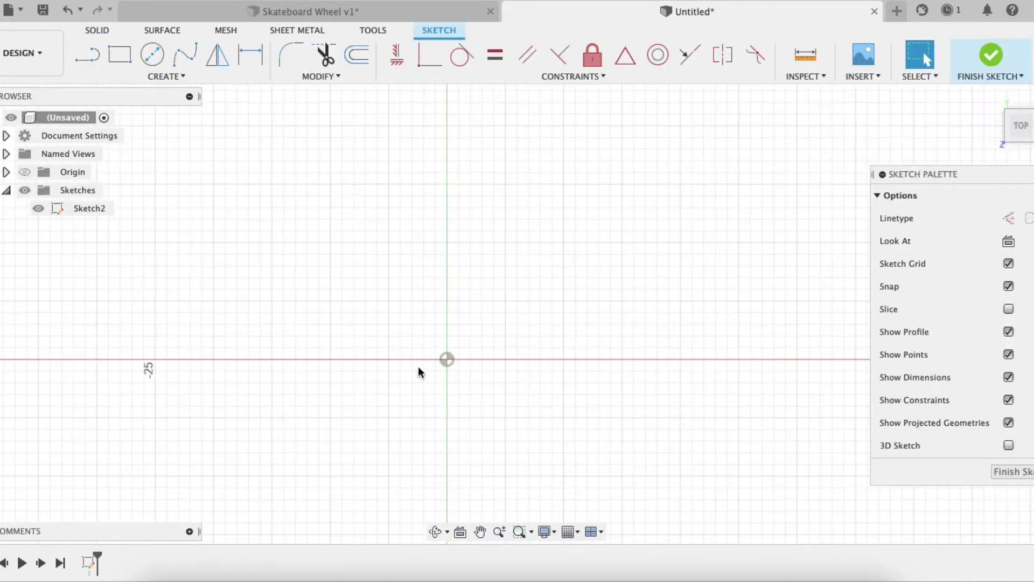
{"action": "scroll", "coordinate": [419, 366], "scroll_direction": "down", "scroll_amount": 3}
{"action": "scroll", "coordinate": [420, 366], "scroll_direction": "up", "scroll_amount": 5}
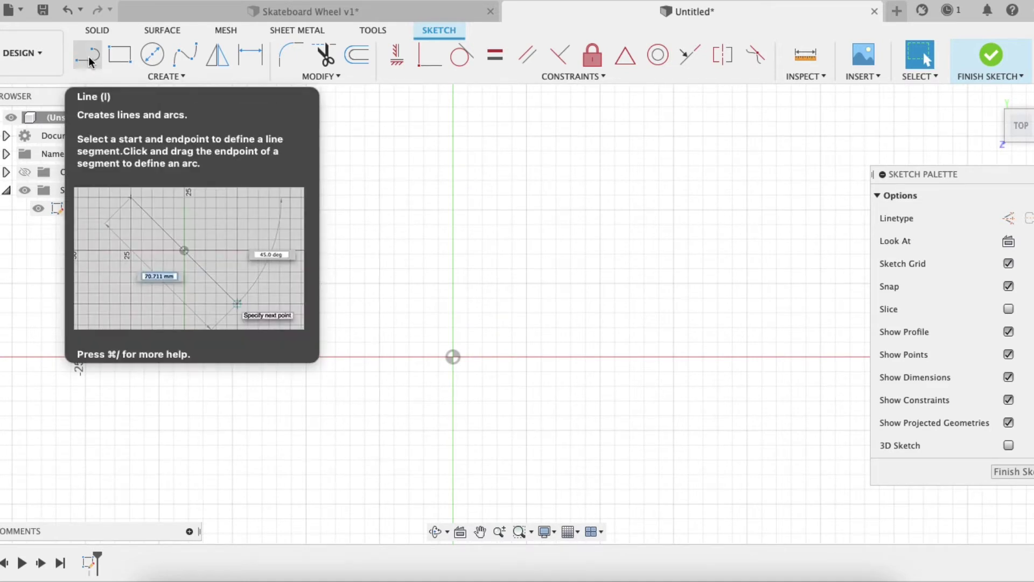
Draw a 20 mm horizontal line along the red axis, centred on the origin
{"action": "left_click", "coordinate": [88, 56]}
{"action": "left_click", "coordinate": [306, 357]}
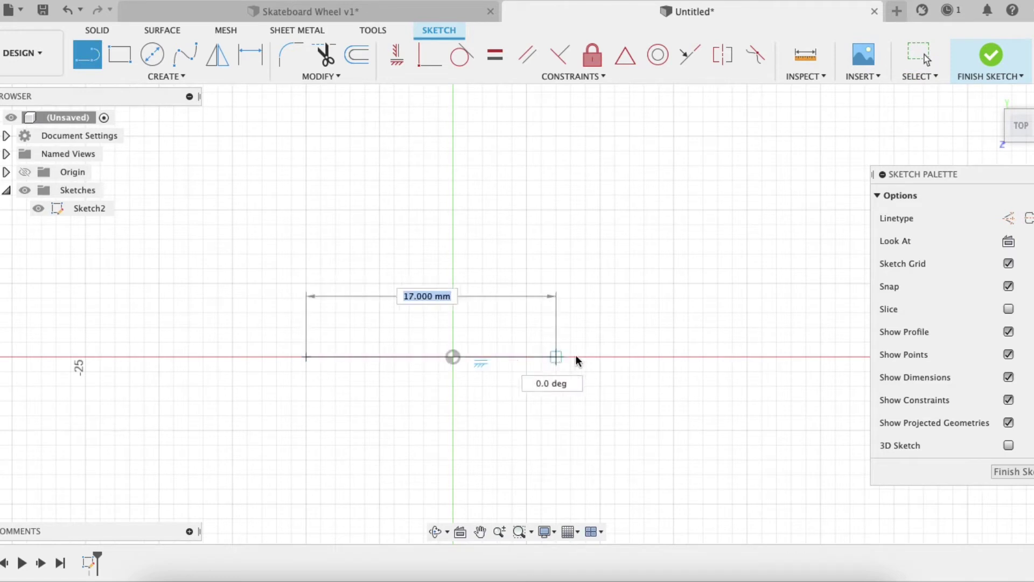
{"action": "left_click", "coordinate": [601, 357]}
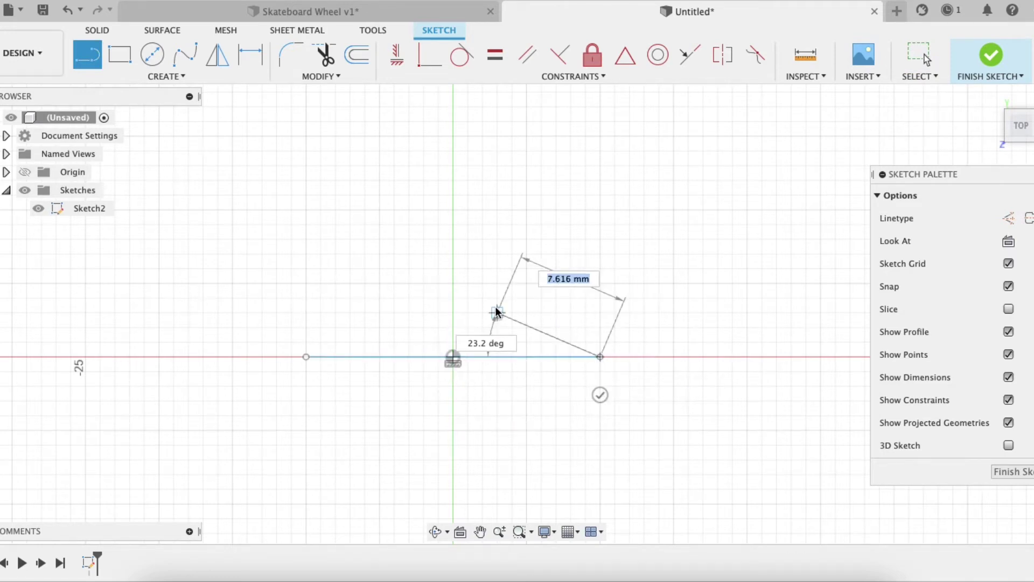
{"action": "key", "text": "Escape"}
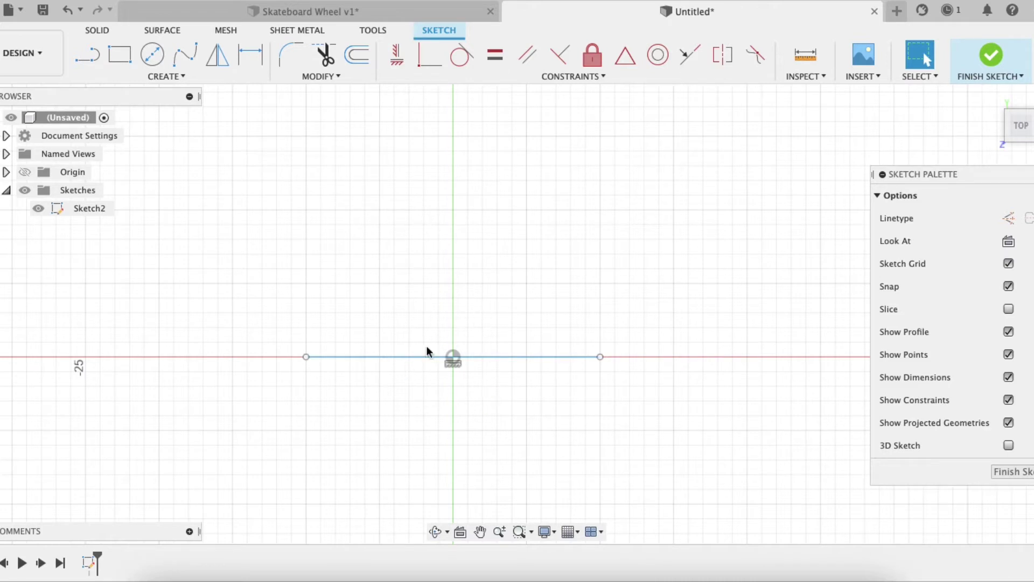
Draw a 10 mm vertical line along the green axis, ending at the origin
{"action": "left_click", "coordinate": [86, 56]}
{"action": "left_click", "coordinate": [452, 210]}
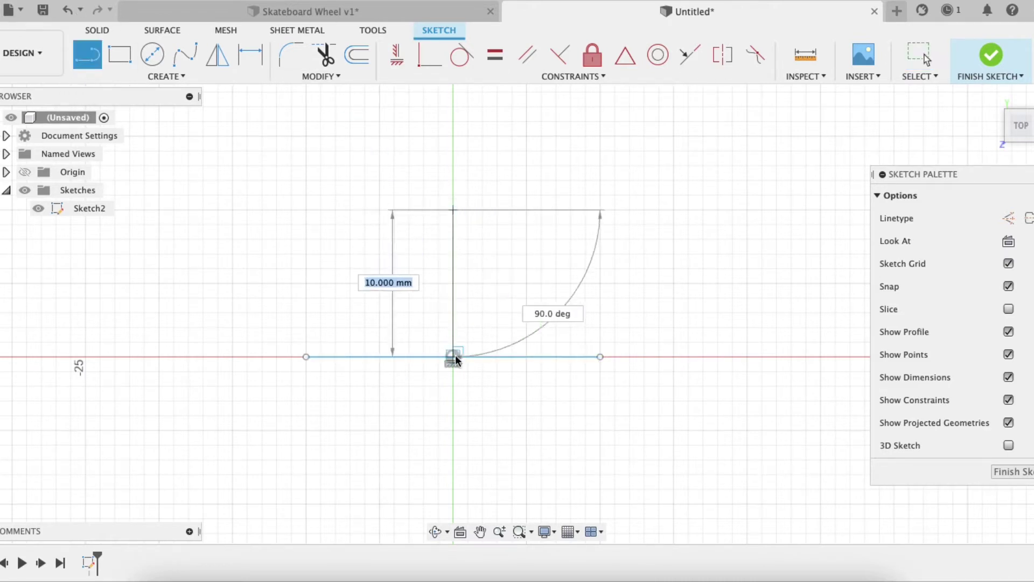
{"action": "double_click", "coordinate": [454, 360]}
{"action": "key", "text": "Escape"}
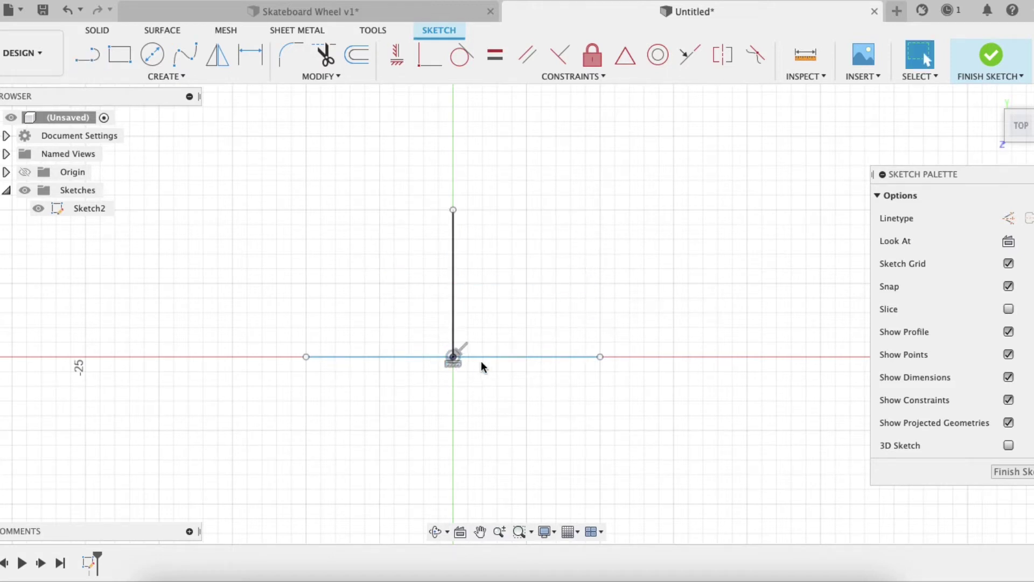
Convert the 20 mm horizontal line and the 10 mm vertical line to construction lines
{"action": "scroll", "coordinate": [481, 361], "scroll_direction": "down", "scroll_amount": 1}
{"action": "scroll", "coordinate": [479, 356], "scroll_direction": "up", "scroll_amount": 2}
{"action": "left_click", "coordinate": [476, 364]}
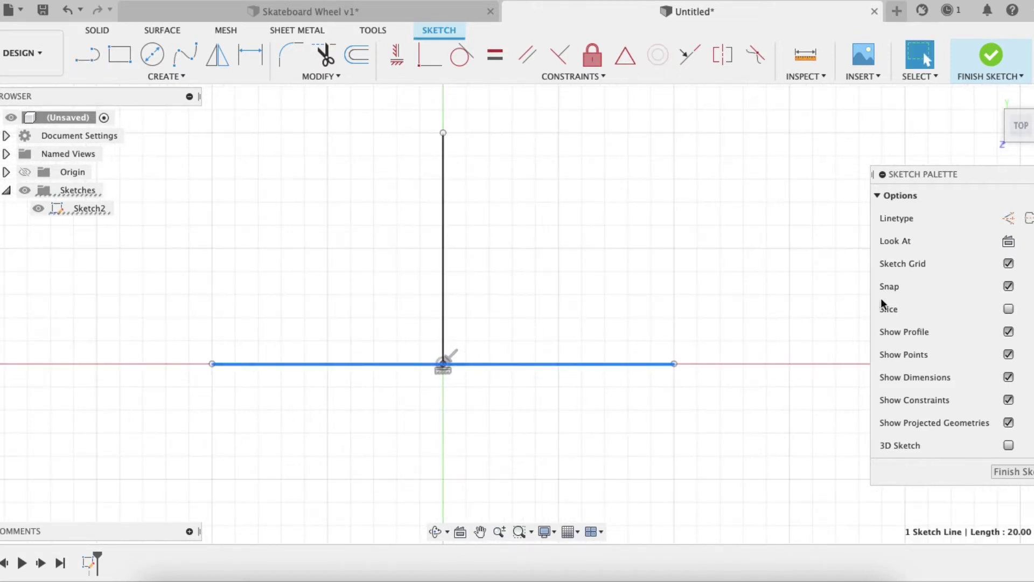
{"action": "left_click", "coordinate": [1009, 218]}
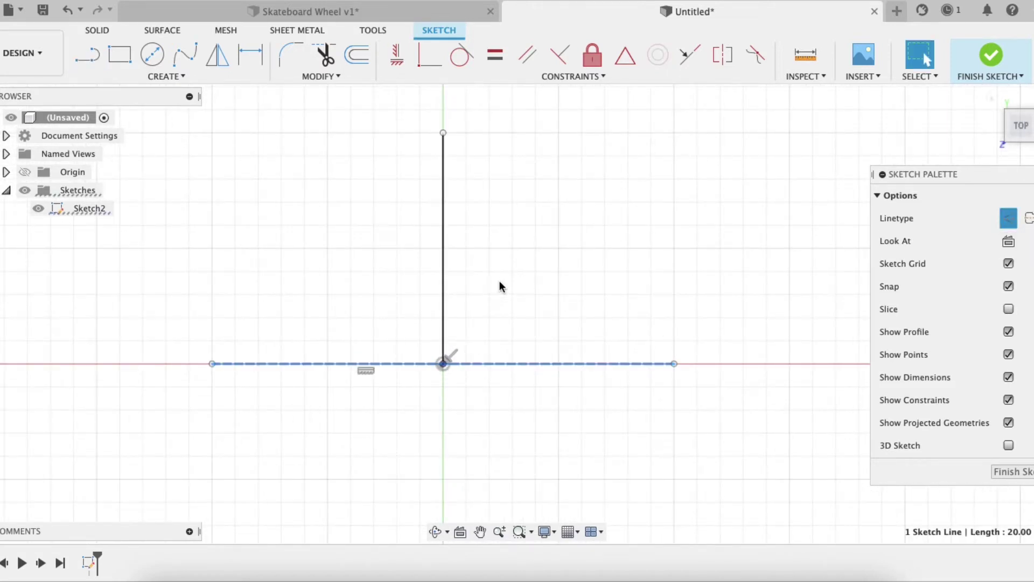
{"action": "left_click", "coordinate": [444, 272]}
{"action": "left_click", "coordinate": [1008, 241]}
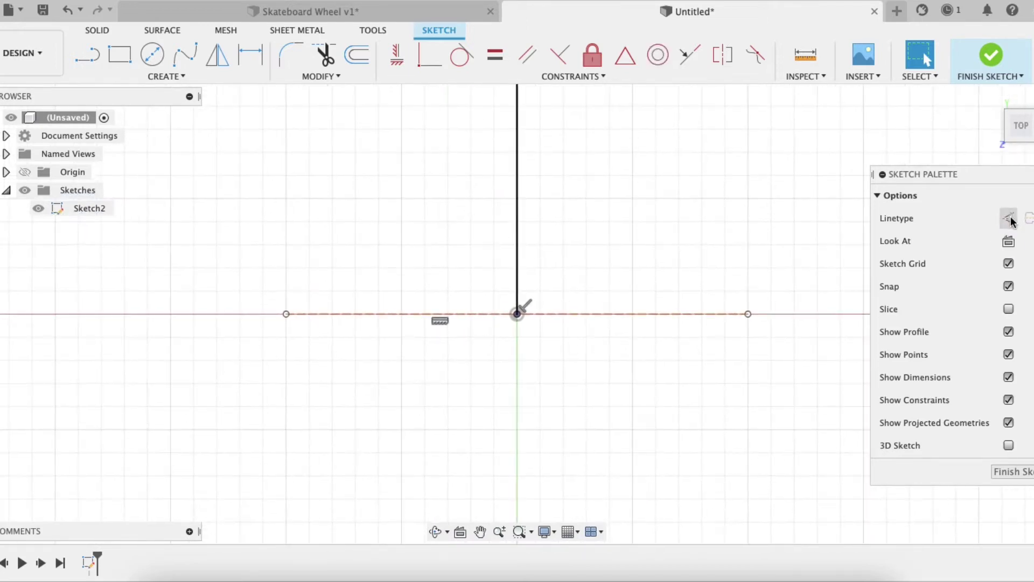
{"action": "left_click", "coordinate": [1010, 218]}
{"action": "left_click", "coordinate": [515, 215]}
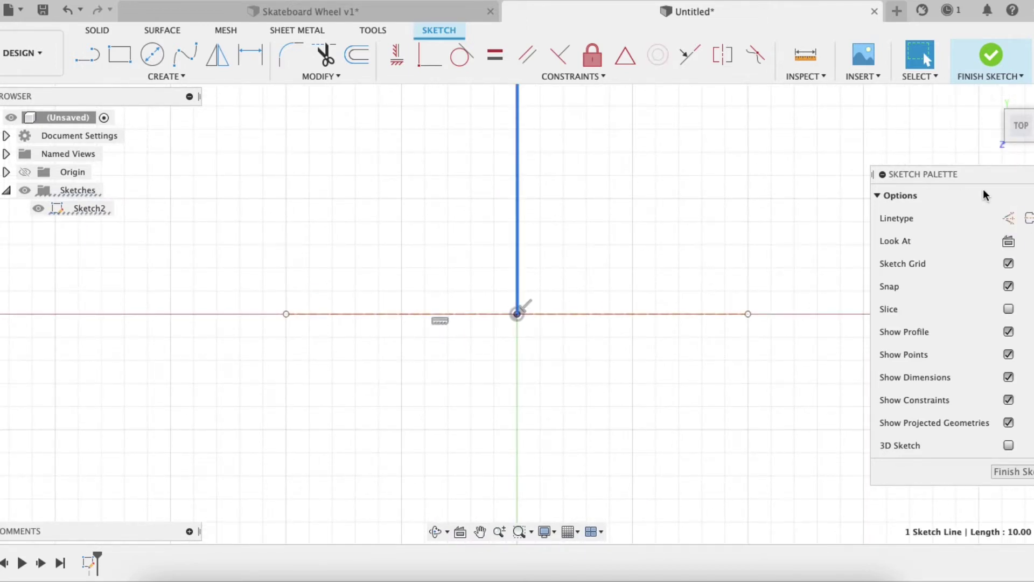
{"action": "left_click", "coordinate": [1008, 218]}
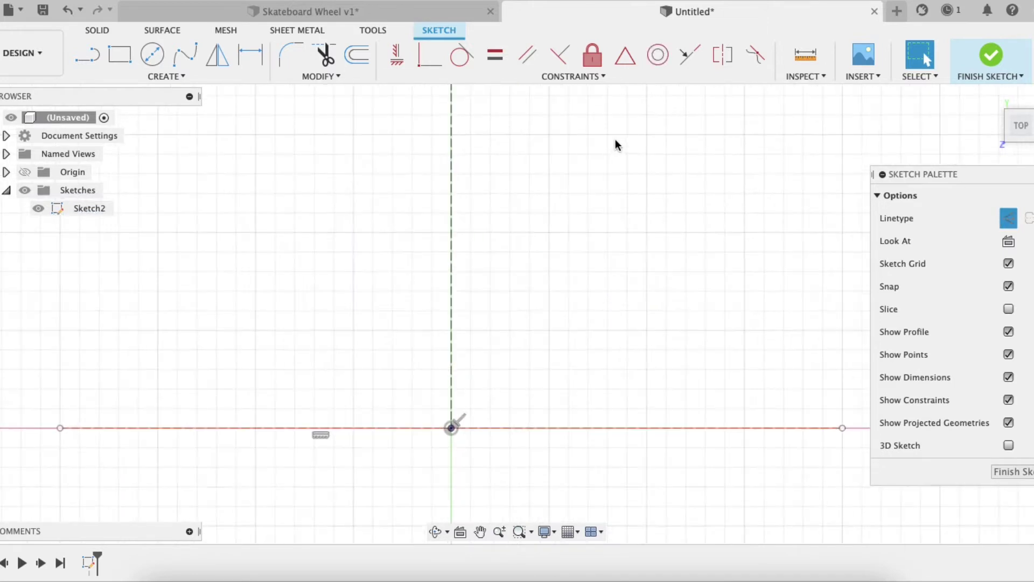
{"action": "scroll", "coordinate": [614, 141], "scroll_direction": "up", "scroll_amount": 2}
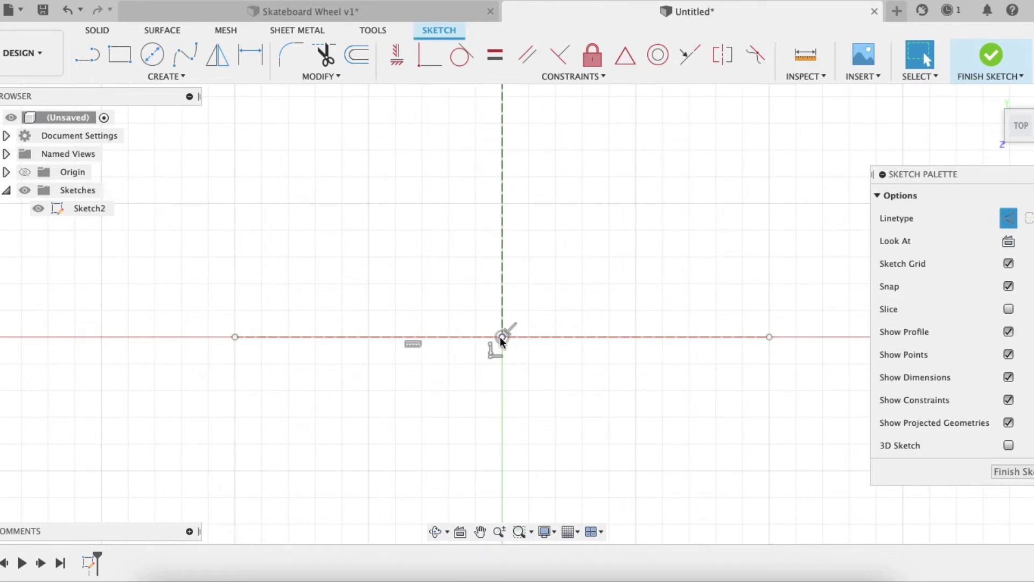
Apply a MidPoint constraint between the horizontal construction line and the end point of the vertical line at the origin
{"action": "left_click", "coordinate": [501, 338]}
{"action": "scroll", "coordinate": [585, 153], "scroll_direction": "up", "scroll_amount": 3}
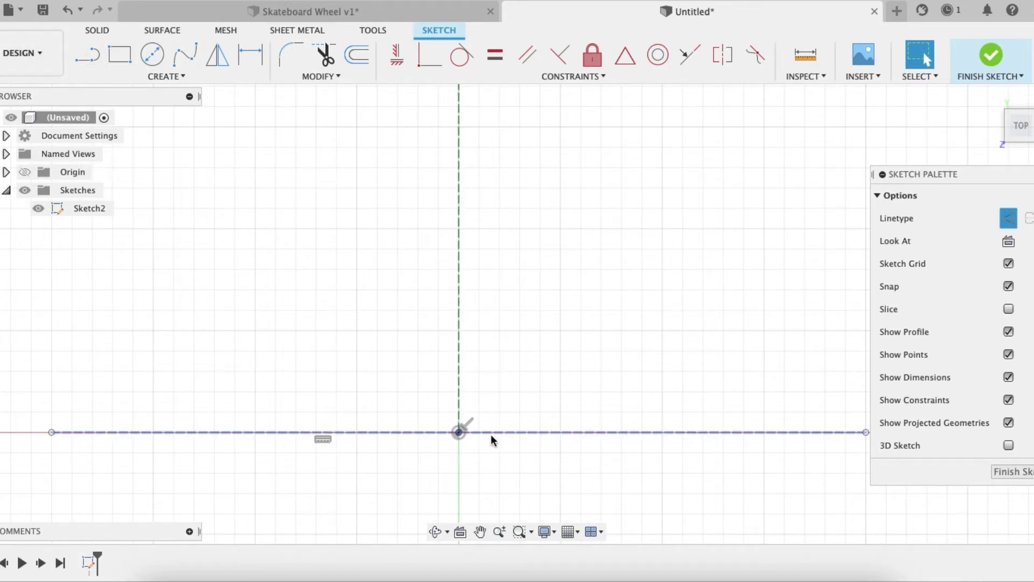
{"action": "left_click", "coordinate": [548, 432]}
{"action": "left_click", "coordinate": [459, 432], "text": "shift"}
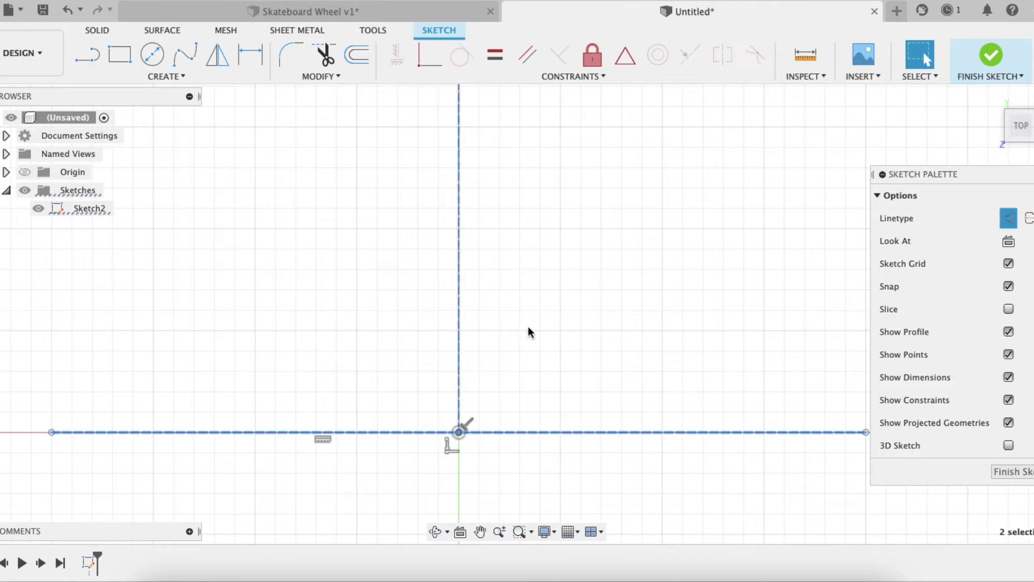
{"action": "left_click", "coordinate": [586, 76]}
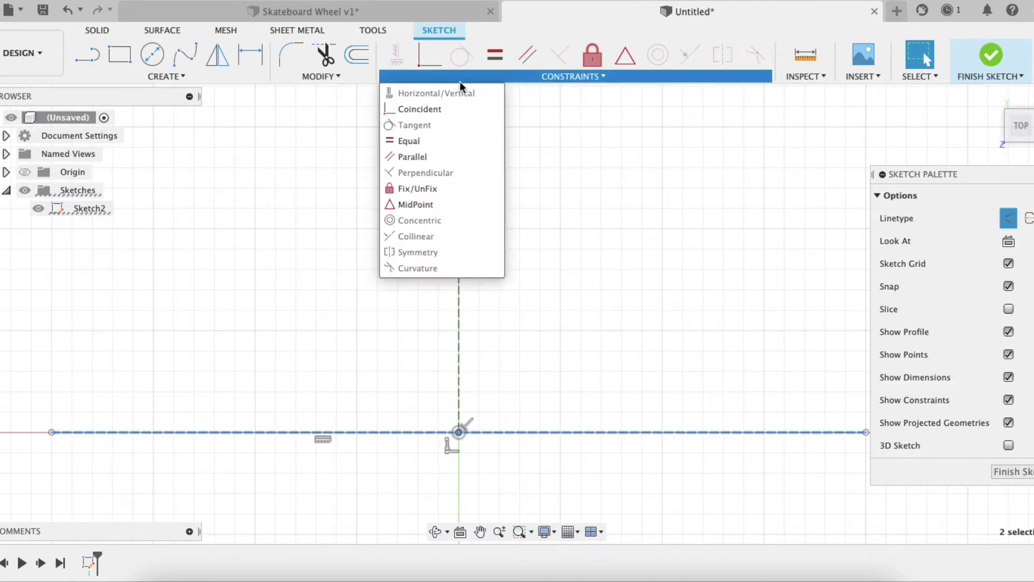
{"action": "left_click", "coordinate": [428, 205]}
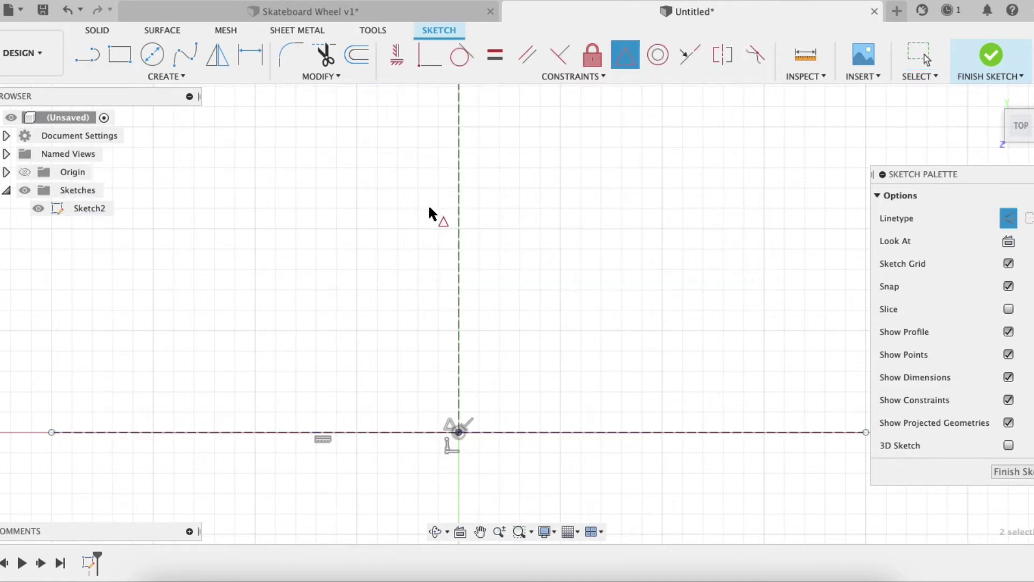
{"action": "scroll", "coordinate": [597, 409], "scroll_direction": "up", "scroll_amount": 2}
{"action": "scroll", "coordinate": [595, 407], "scroll_direction": "down", "scroll_amount": 4}
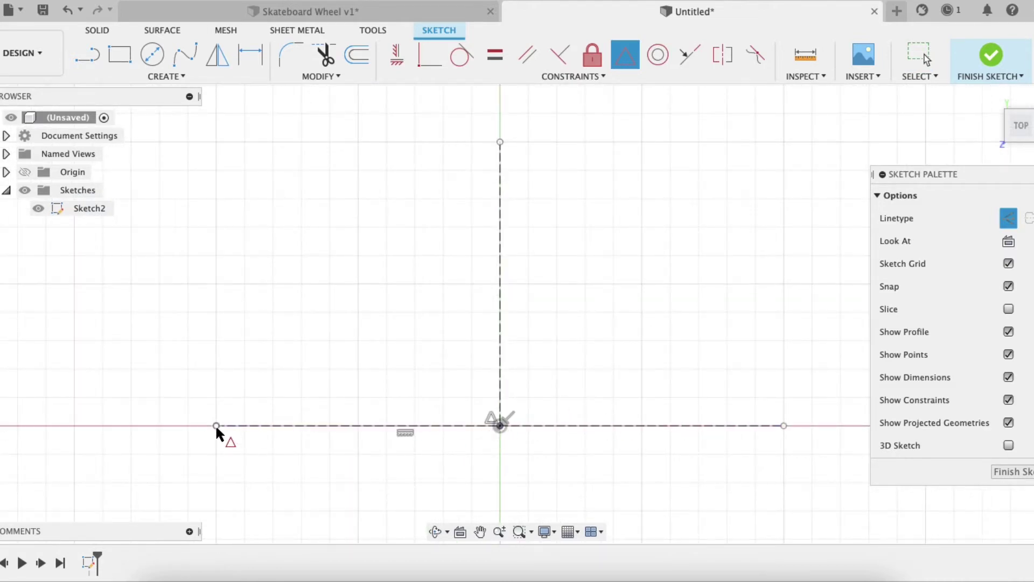
{"action": "key", "text": "Escape"}
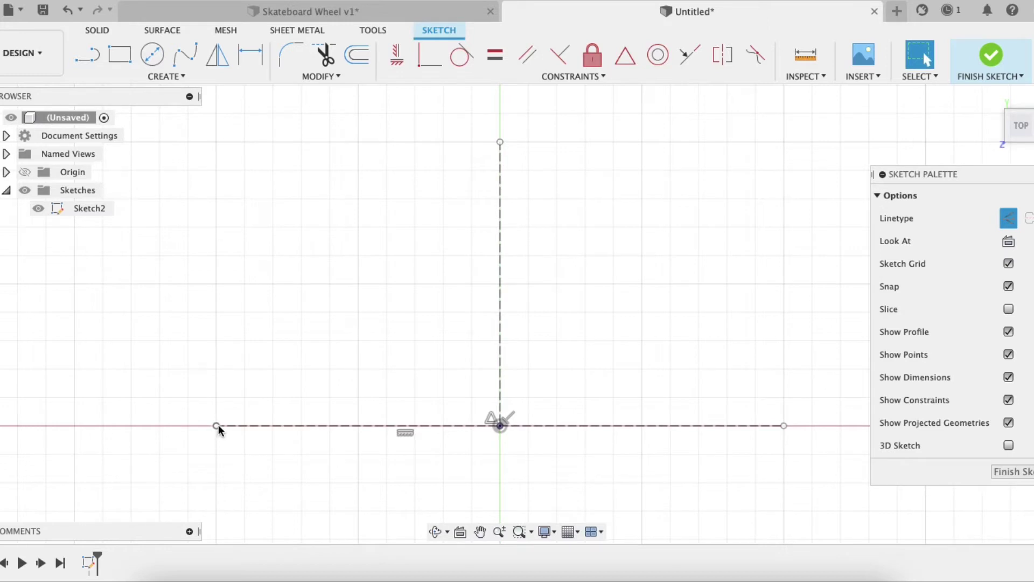
Shorten the horizontal construction line by moving its end point along the red axis to about 7.6 mm from the origin
{"action": "mouse_move", "coordinate": [218, 424]}
{"action": "left_mouse_down"}
{"action": "mouse_move", "coordinate": [337, 425]}
{"action": "mouse_move", "coordinate": [205, 429]}
{"action": "mouse_move", "coordinate": [346, 422]}
{"action": "mouse_move", "coordinate": [217, 426]}
{"action": "left_mouse_up"}
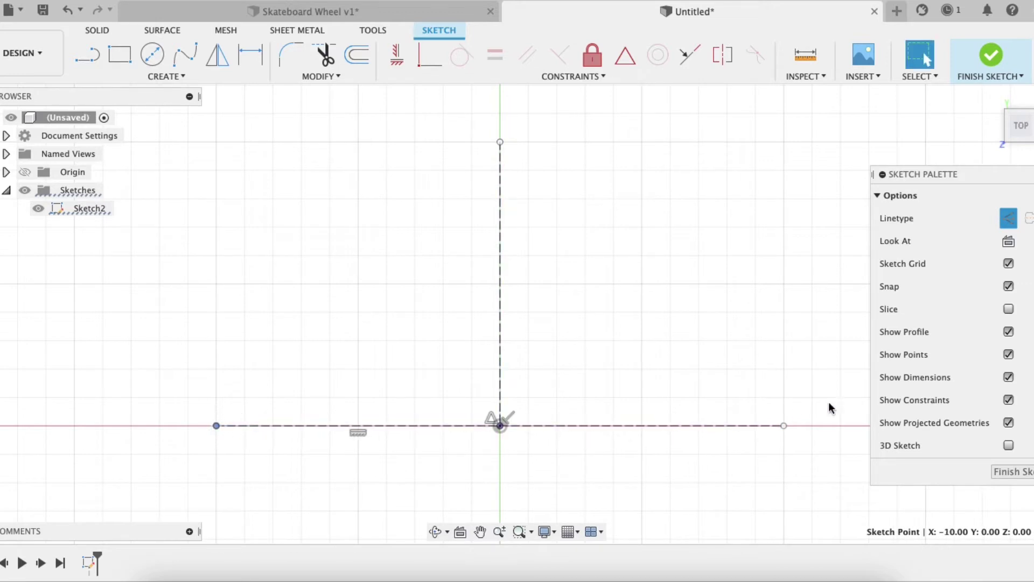
{"action": "mouse_move", "coordinate": [781, 359]}
{"action": "left_mouse_down"}
{"action": "mouse_move", "coordinate": [777, 524]}
{"action": "mouse_move", "coordinate": [781, 481]}
{"action": "mouse_move", "coordinate": [558, 427]}
{"action": "mouse_move", "coordinate": [703, 408]}
{"action": "mouse_move", "coordinate": [732, 427]}
{"action": "left_mouse_up"}
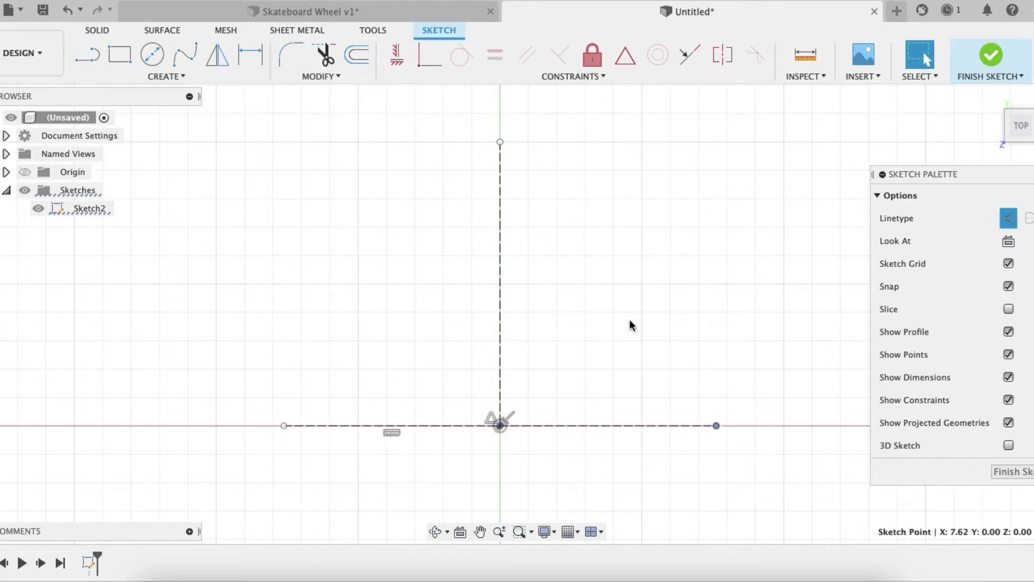
{"action": "scroll", "coordinate": [498, 412], "scroll_direction": "up", "scroll_amount": 3}
{"action": "left_click", "coordinate": [504, 398]}
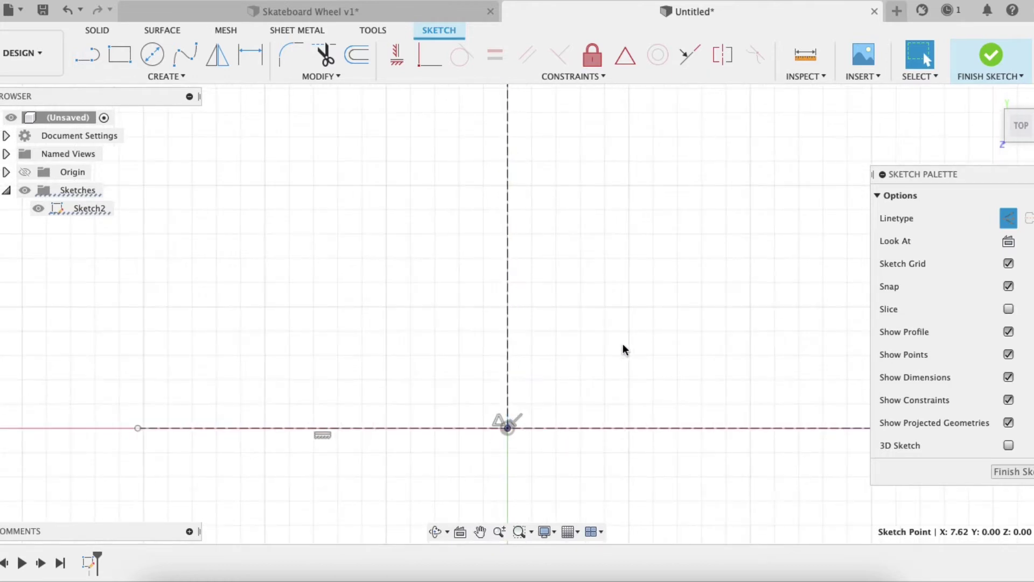
Draw a rectangle about 3.7 mm wide and 1.3 mm high across the vertical construction line, above the horizontal one
{"action": "key", "text": "r"}
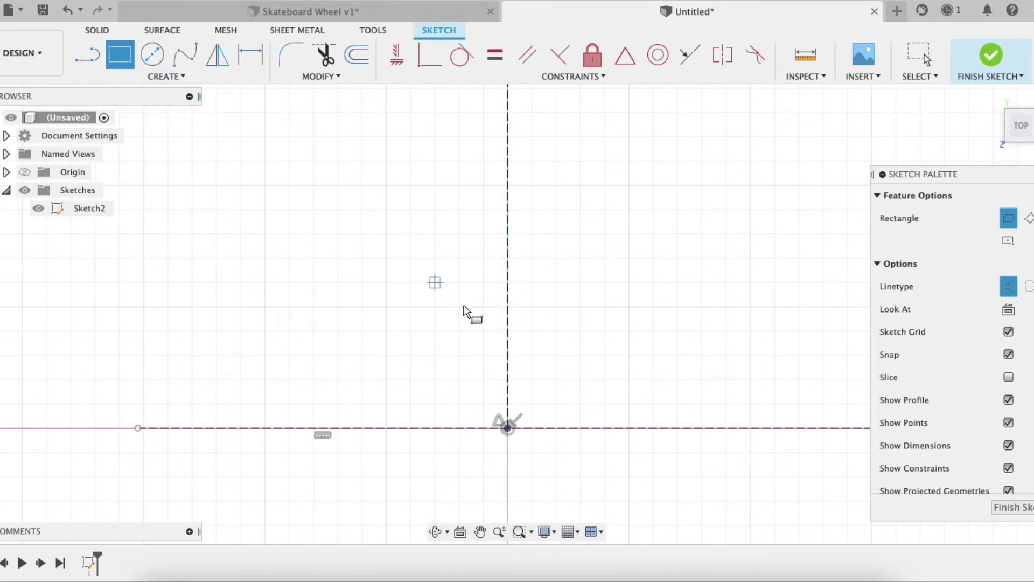
{"action": "left_click", "coordinate": [434, 282]}
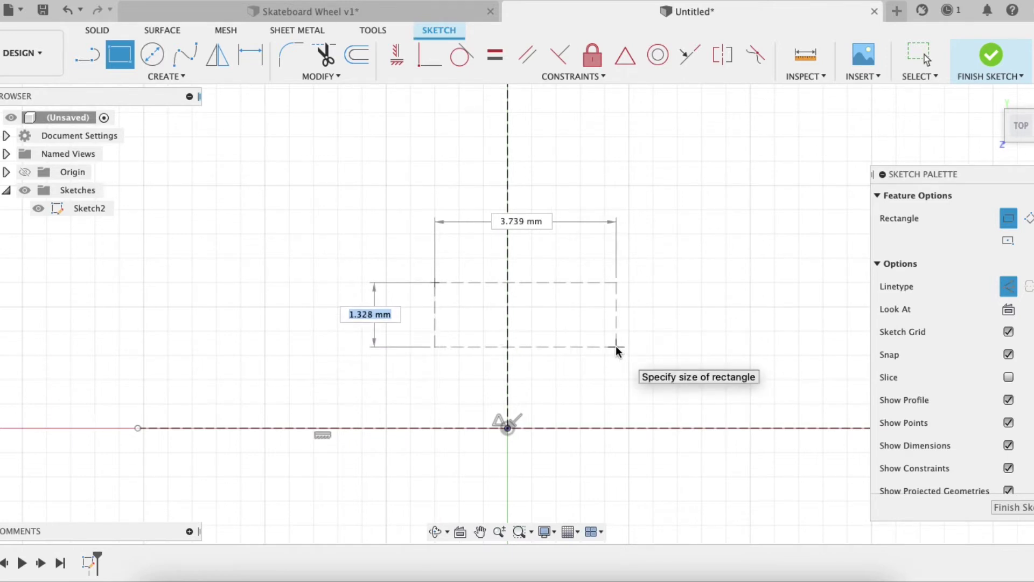
{"action": "left_click", "coordinate": [616, 348]}
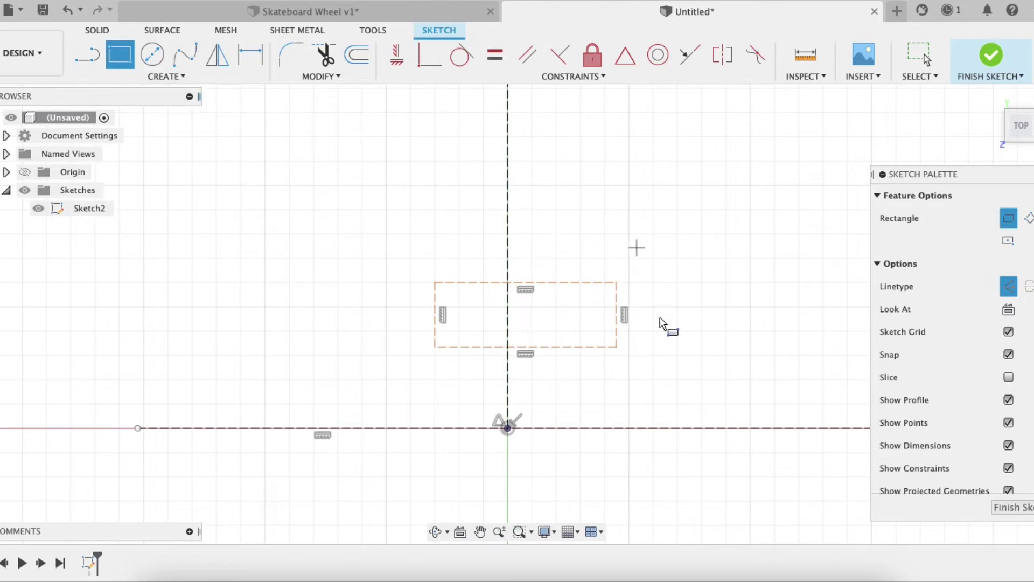
{"action": "key", "text": "Escape"}
Change all four sides of the rectangle from construction lines to normal sketch lines
{"action": "left_click", "coordinate": [583, 282]}
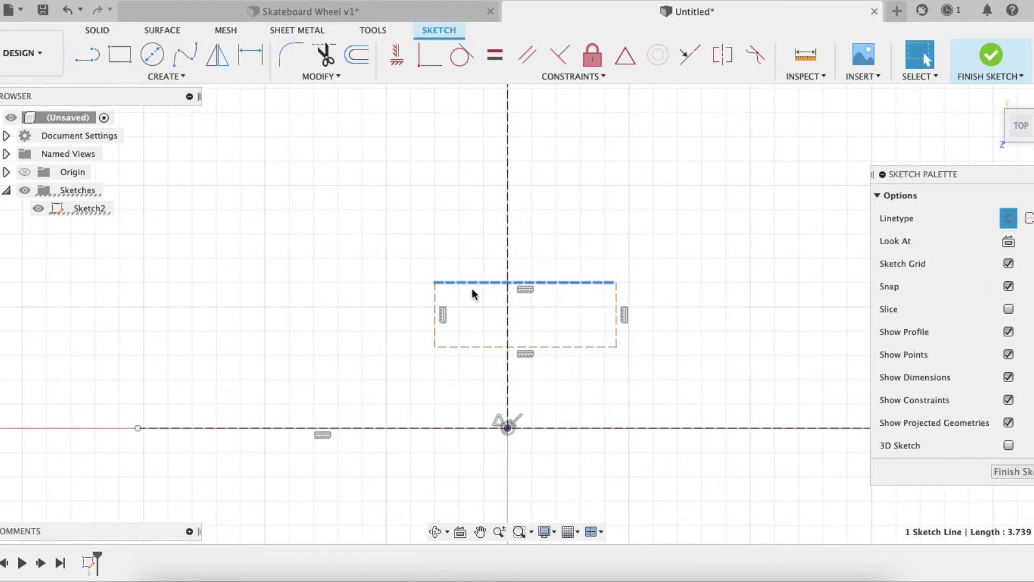
{"action": "left_click", "coordinate": [435, 296], "text": "shift"}
{"action": "left_click", "coordinate": [463, 347], "text": "shift"}
{"action": "left_click", "coordinate": [615, 294], "text": "shift"}
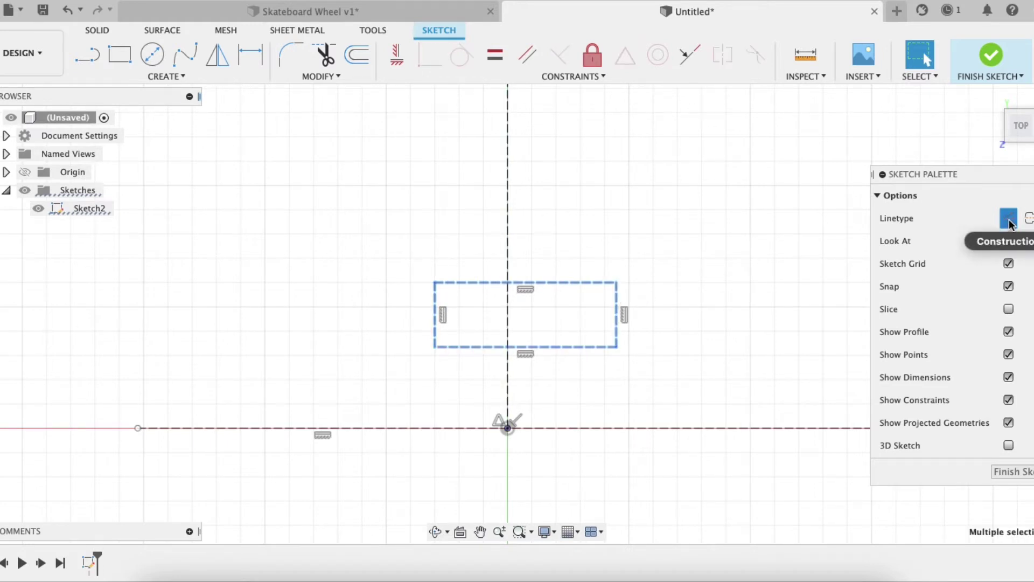
{"action": "left_click", "coordinate": [1008, 219]}
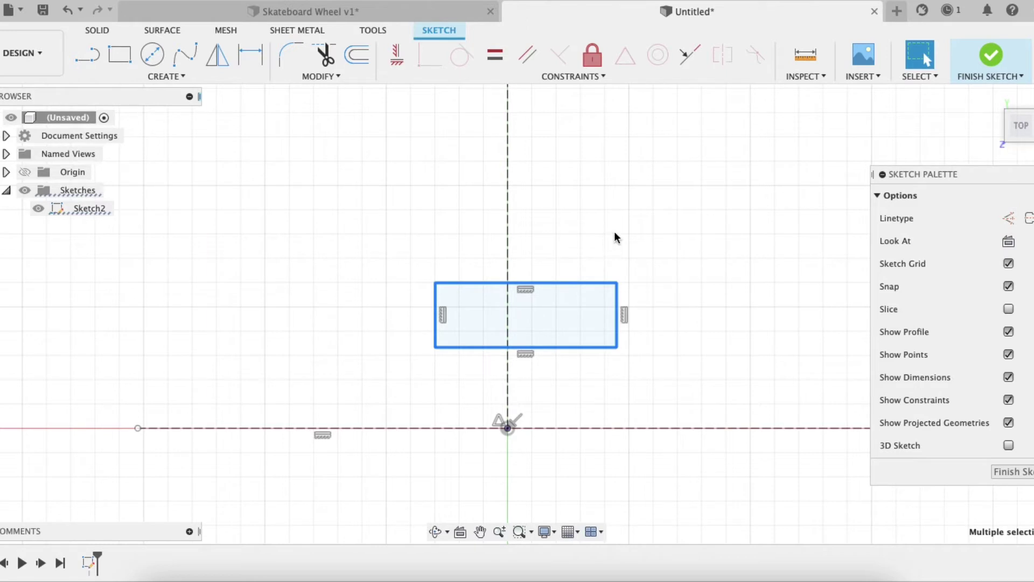
{"action": "left_click", "coordinate": [632, 232]}
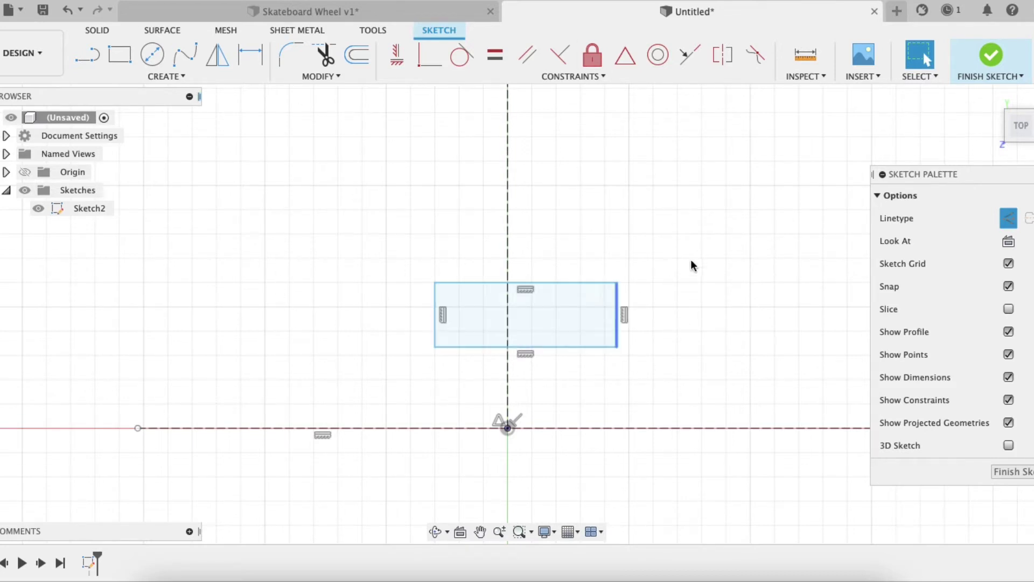
Dimension the upper side of the rectangle and set its width to 10.135 mm
{"action": "left_click", "coordinate": [243, 61]}
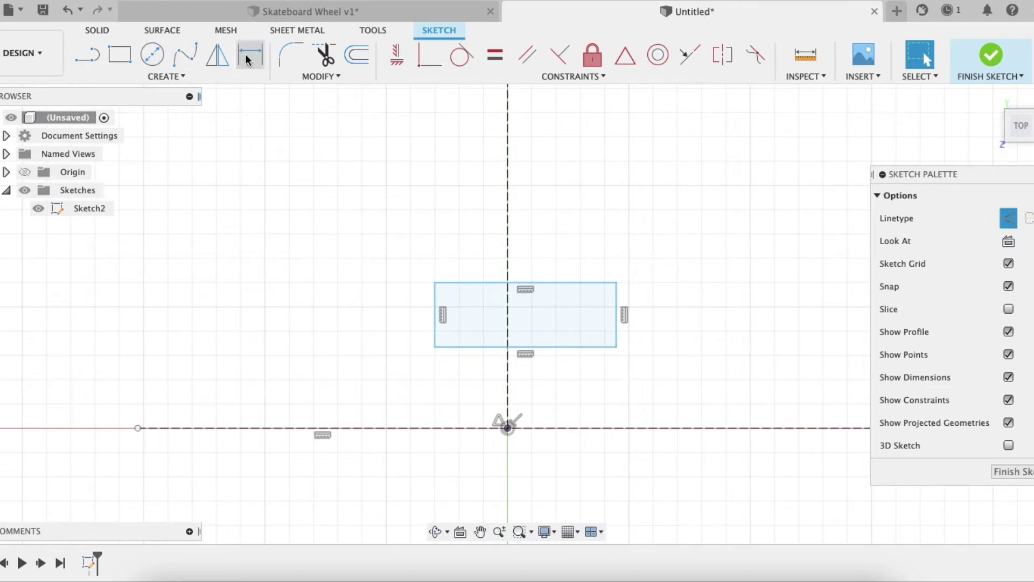
{"action": "left_click", "coordinate": [246, 59]}
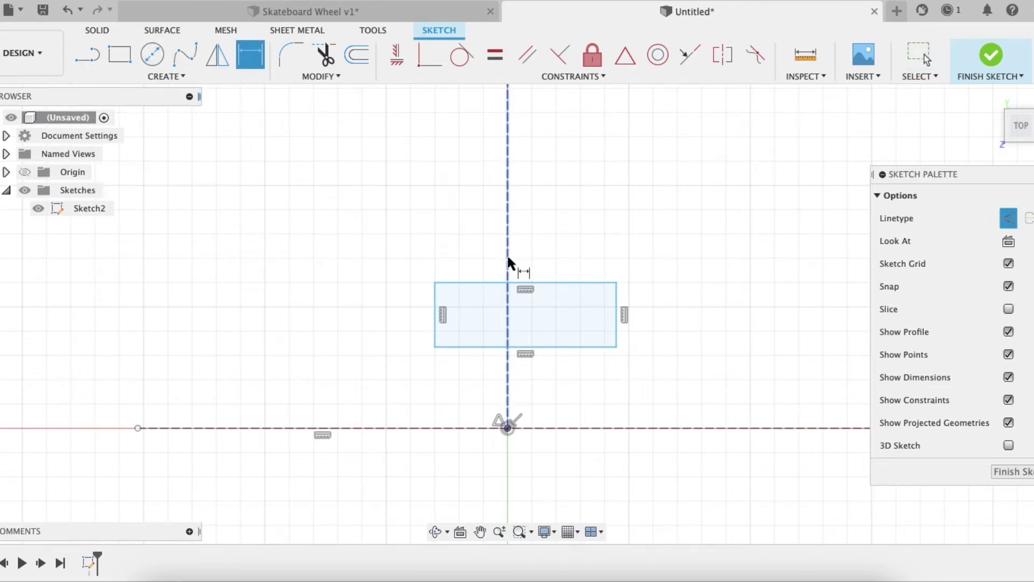
{"action": "left_click", "coordinate": [574, 281]}
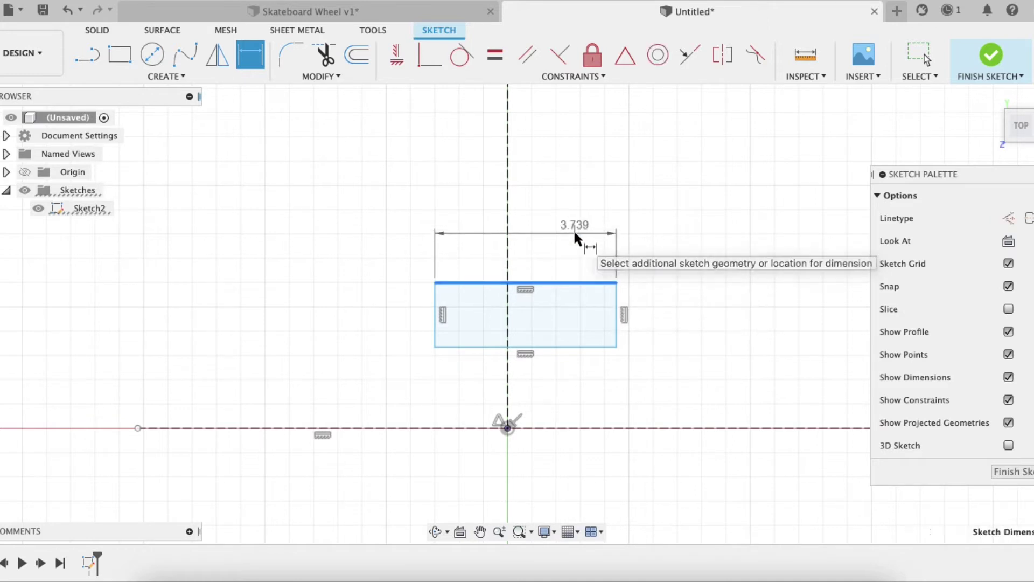
{"action": "left_click", "coordinate": [574, 234]}
{"action": "type", "text": "10."}
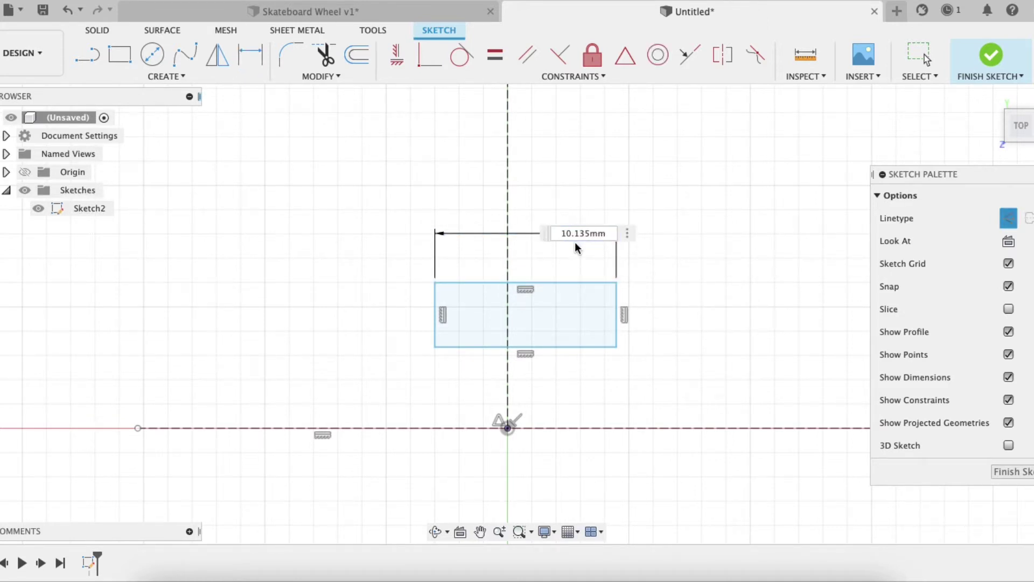
{"action": "type", "text": "135mm"}
{"action": "key", "text": "Return"}
Dimension the short side of the rectangle and set its height to 2 mm
{"action": "left_click", "coordinate": [435, 317]}
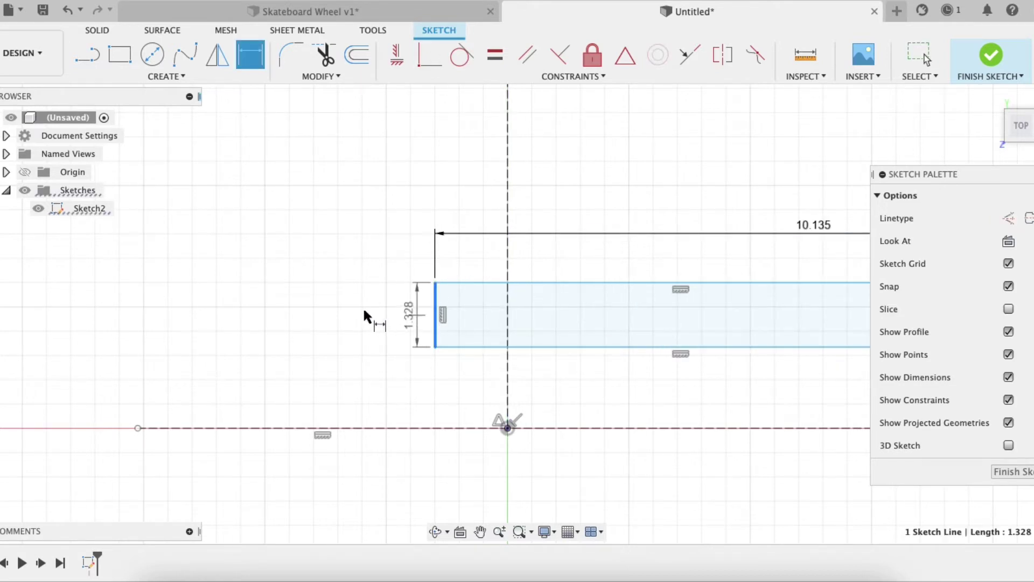
{"action": "left_click", "coordinate": [363, 312]}
{"action": "type", "text": "2m"}
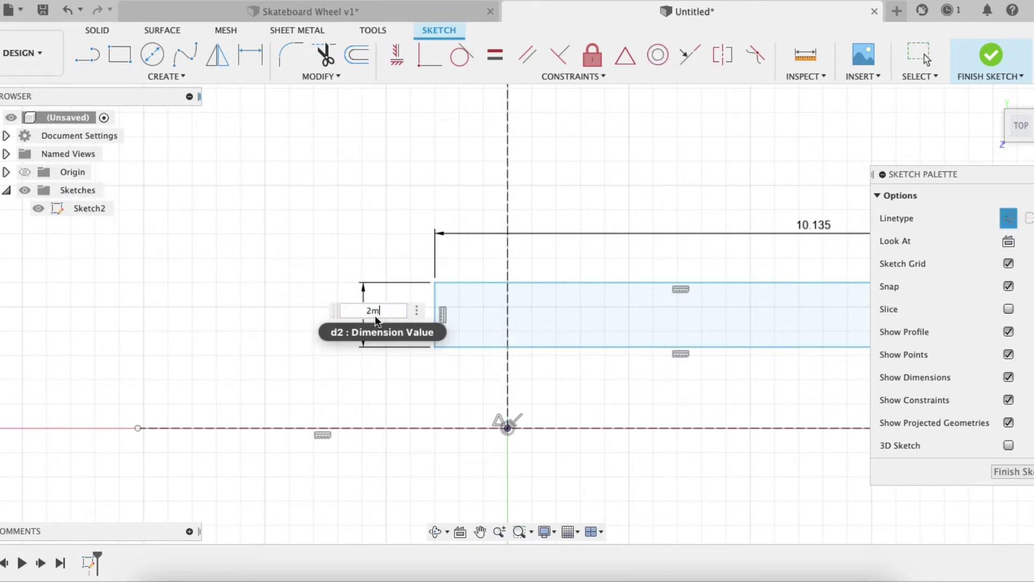
{"action": "type", "text": "m"}
{"action": "key", "text": "Return"}
Move the rectangle up and sideways so it sits roughly centred across the vertical construction line
{"action": "scroll", "coordinate": [646, 260], "scroll_direction": "up", "scroll_amount": 3}
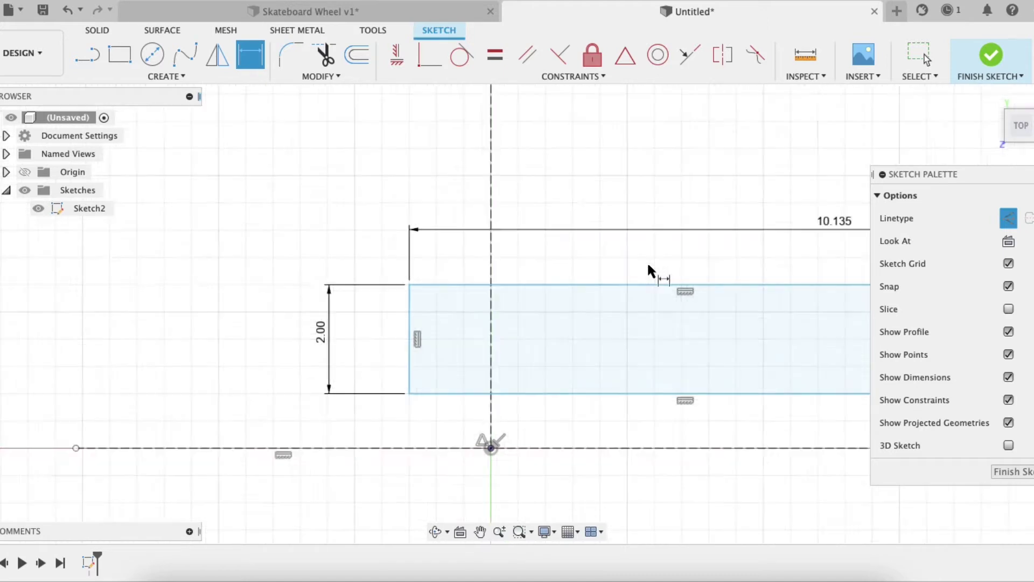
{"action": "scroll", "coordinate": [647, 260], "scroll_direction": "down", "scroll_amount": 3}
{"action": "key", "text": "Escape"}
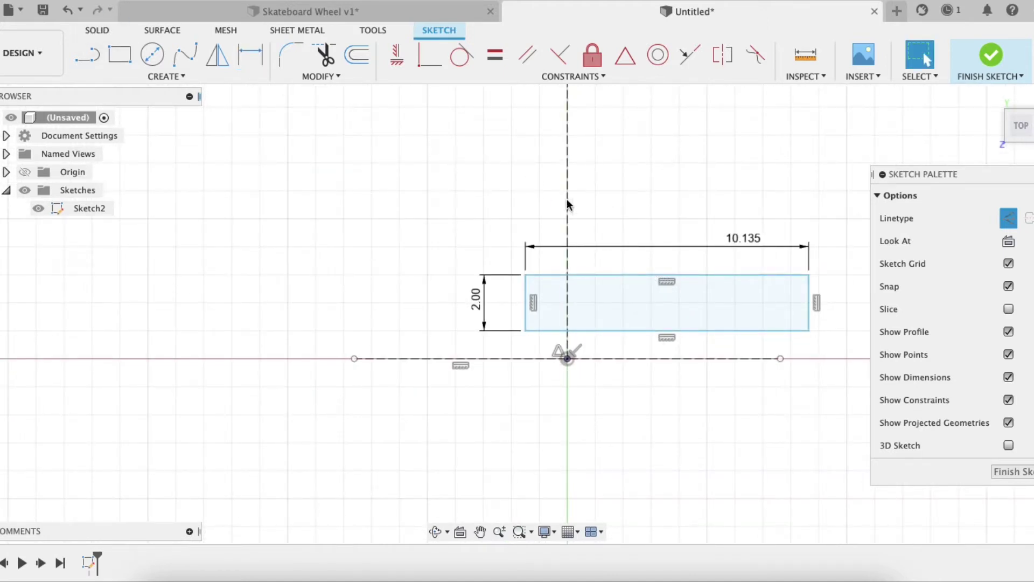
{"action": "mouse_move", "coordinate": [651, 273]}
{"action": "left_mouse_down"}
{"action": "mouse_move", "coordinate": [557, 171]}
{"action": "mouse_move", "coordinate": [619, 217]}
{"action": "mouse_move", "coordinate": [582, 173]}
{"action": "mouse_move", "coordinate": [587, 183]}
{"action": "left_mouse_up"}
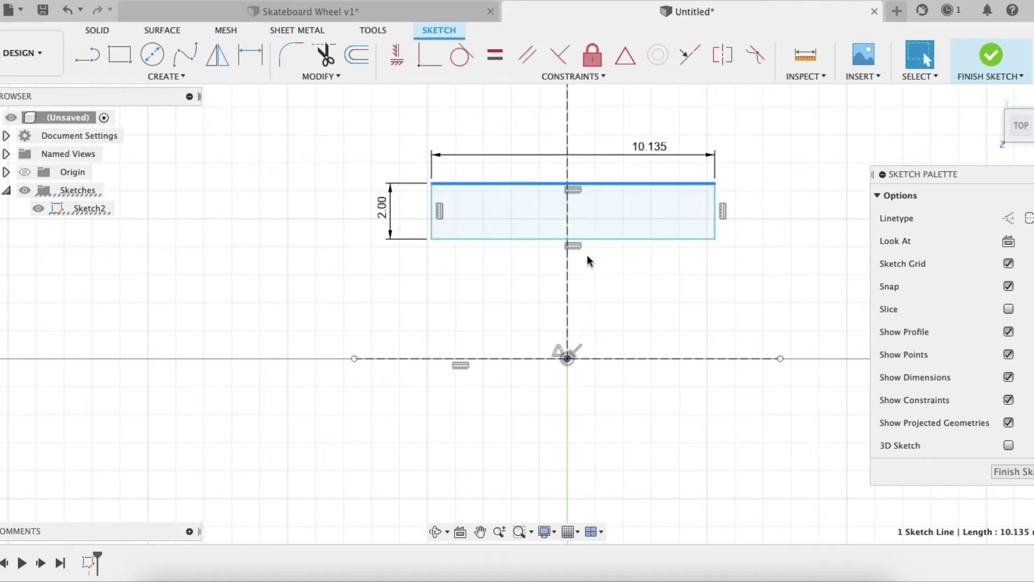
Dimension the distance between the rectangle's lower side and the horizontal construction line and set it to 8 mm
{"action": "left_click", "coordinate": [257, 57]}
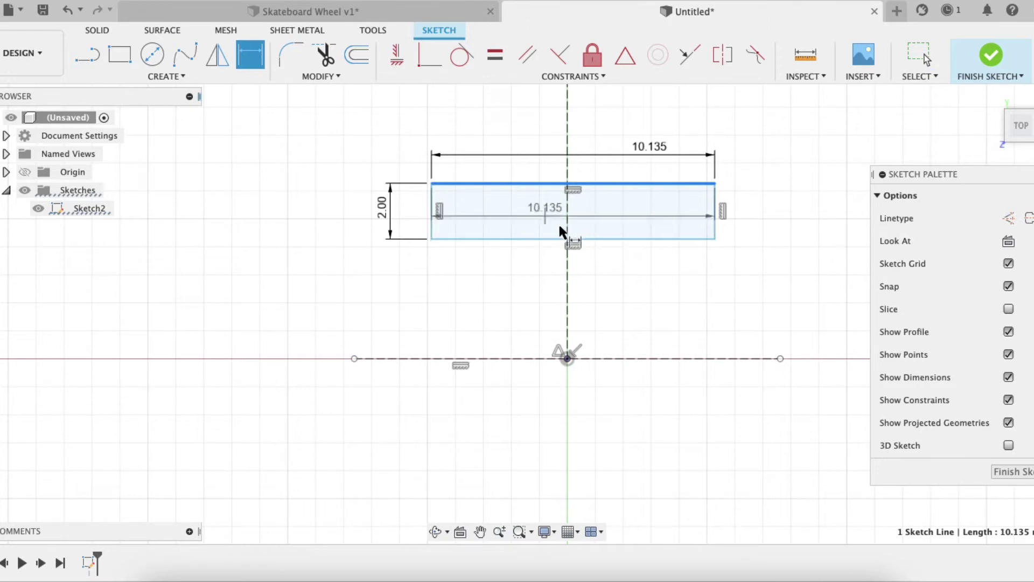
{"action": "key", "text": "Escape"}
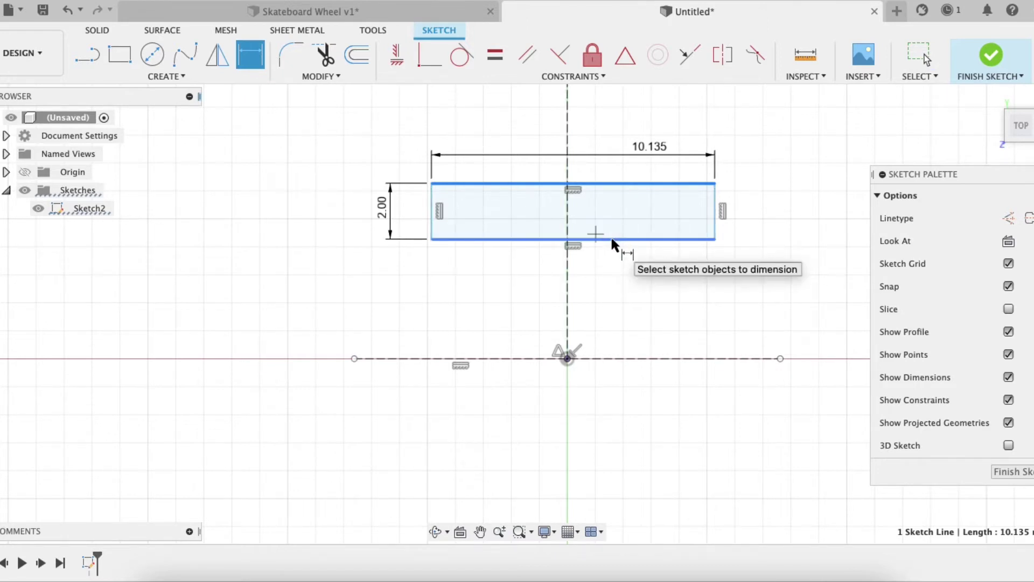
{"action": "left_click", "coordinate": [610, 239]}
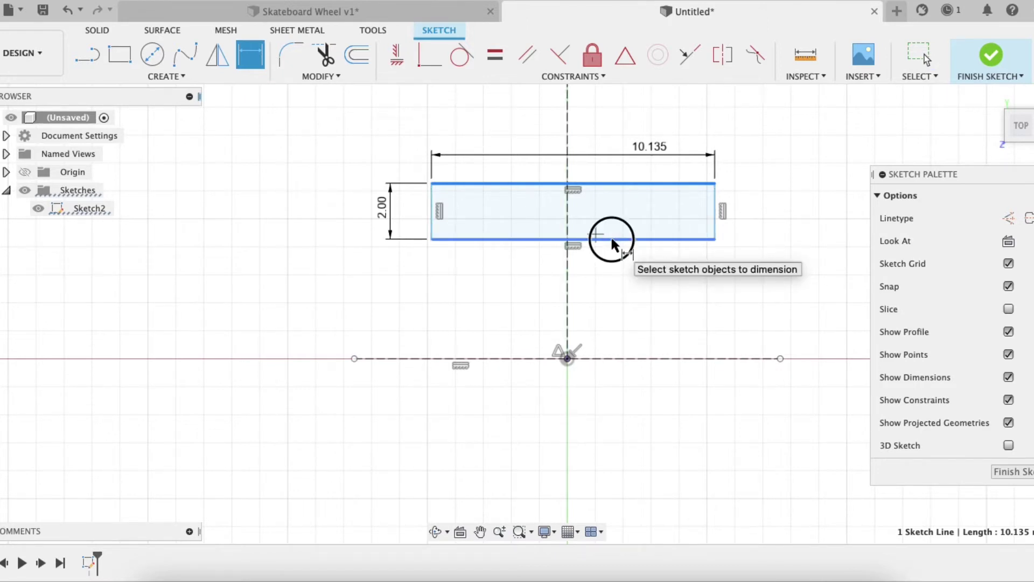
{"action": "left_click", "coordinate": [629, 359]}
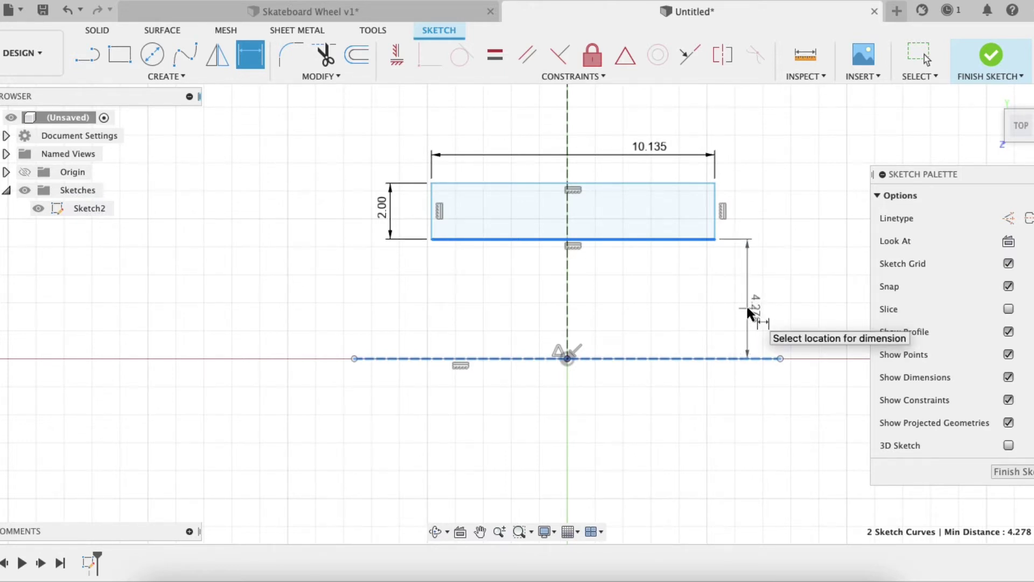
{"action": "left_click", "coordinate": [747, 309]}
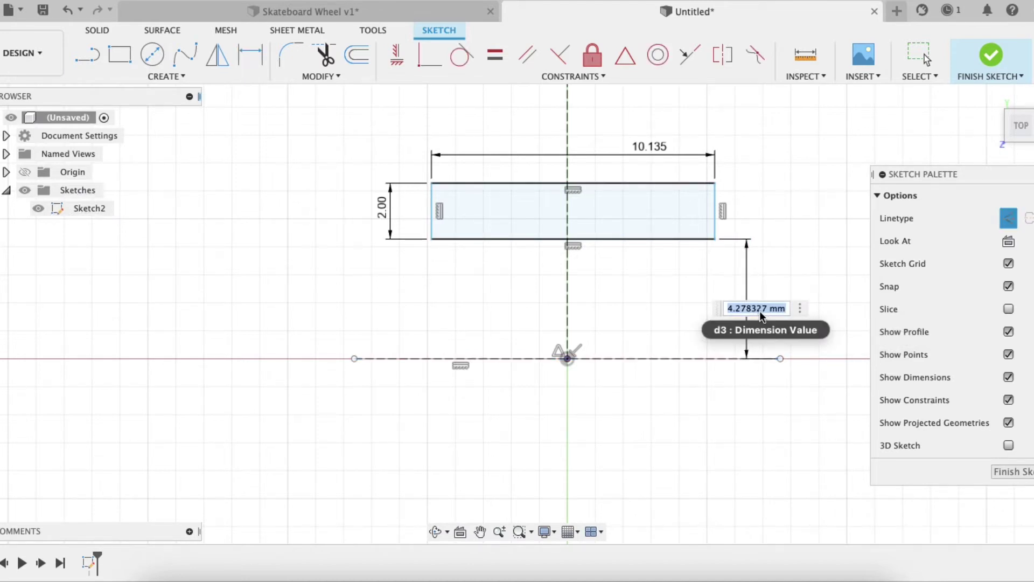
{"action": "type", "text": "8mm"}
{"action": "key", "text": "Return"}
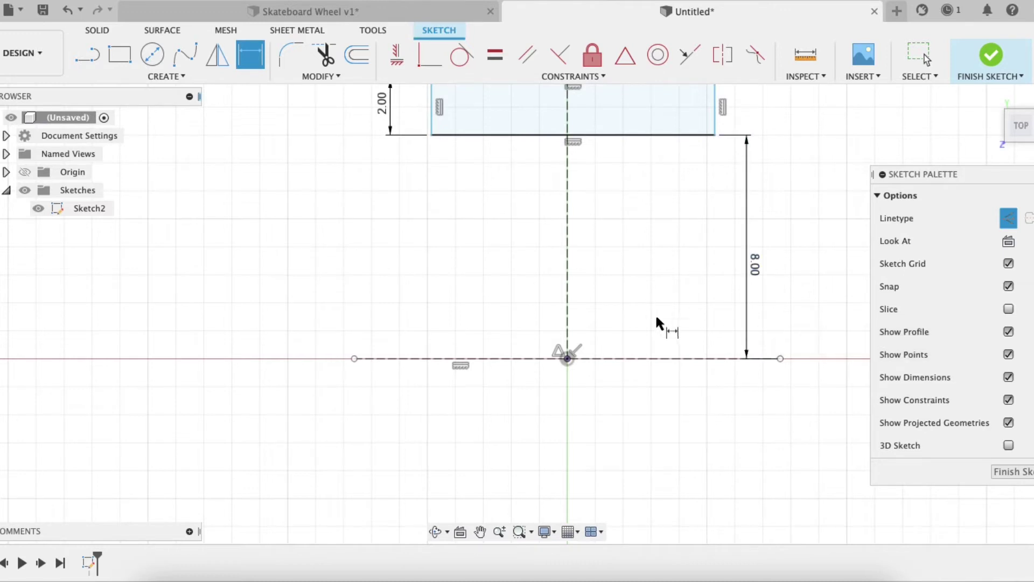
Dimension the distance from the rectangle's right side to the vertical construction line and set it to 10.135/2
{"action": "scroll", "coordinate": [669, 311], "scroll_direction": "up", "scroll_amount": 3}
{"action": "scroll", "coordinate": [673, 317], "scroll_direction": "down", "scroll_amount": 3}
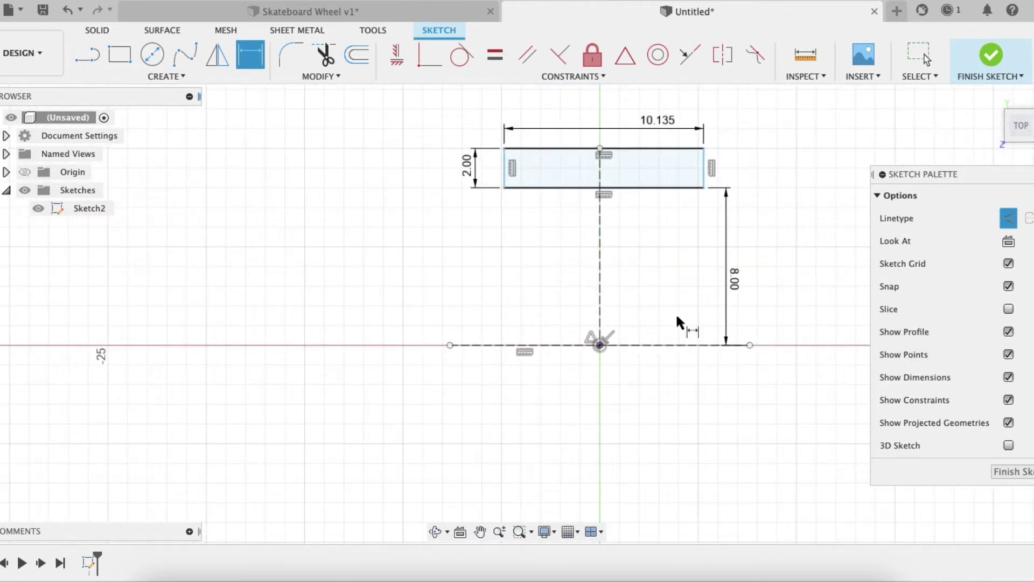
{"action": "left_click", "coordinate": [702, 183]}
{"action": "left_click", "coordinate": [607, 189]}
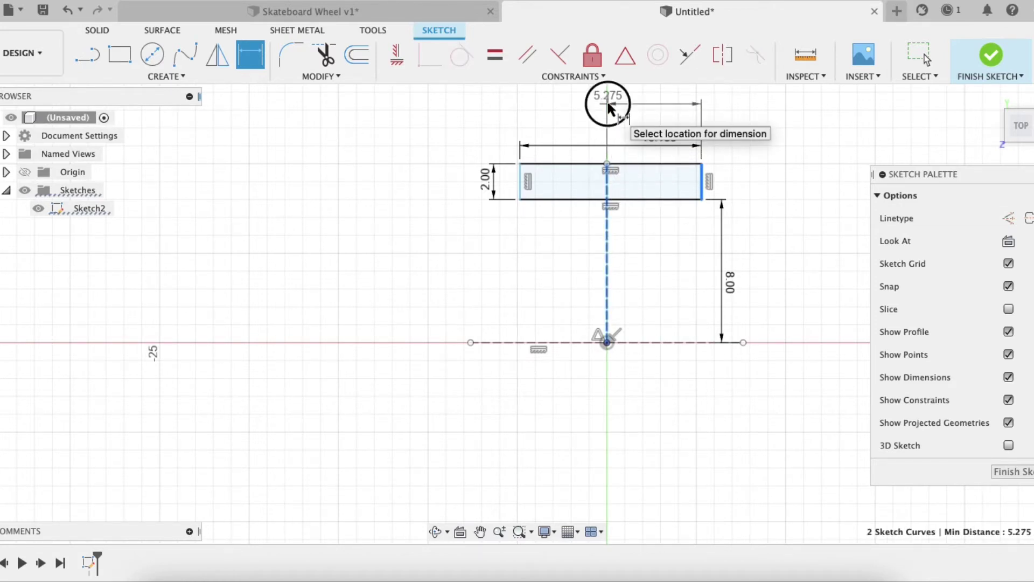
{"action": "left_click", "coordinate": [607, 102]}
{"action": "type", "text": "1"}
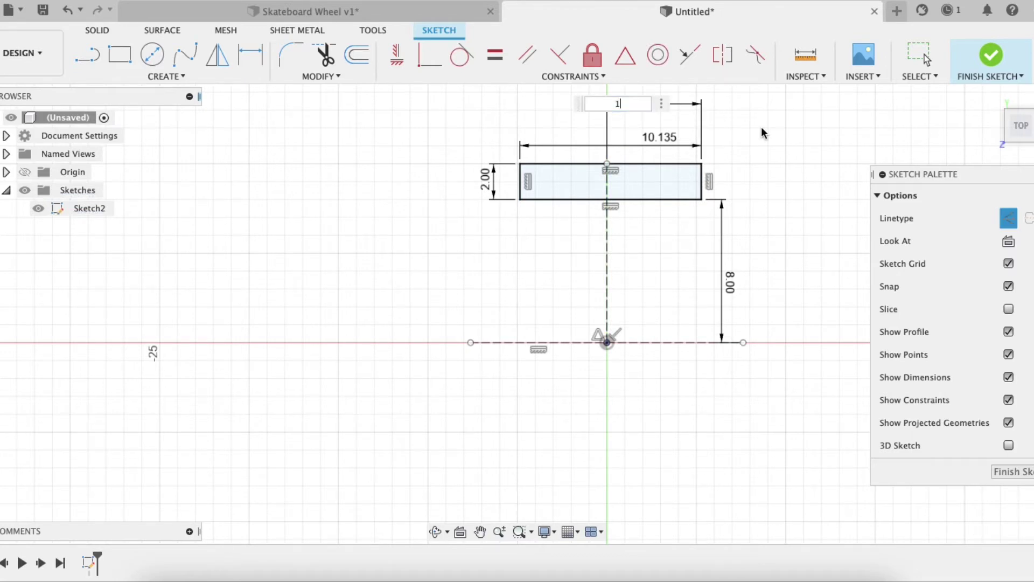
{"action": "type", "text": "0.15/2"}
{"action": "key", "text": "Left"}
{"action": "key", "text": "Left"}
{"action": "key", "text": "Left"}
{"action": "type", "text": "3"}
{"action": "key", "text": "Return"}
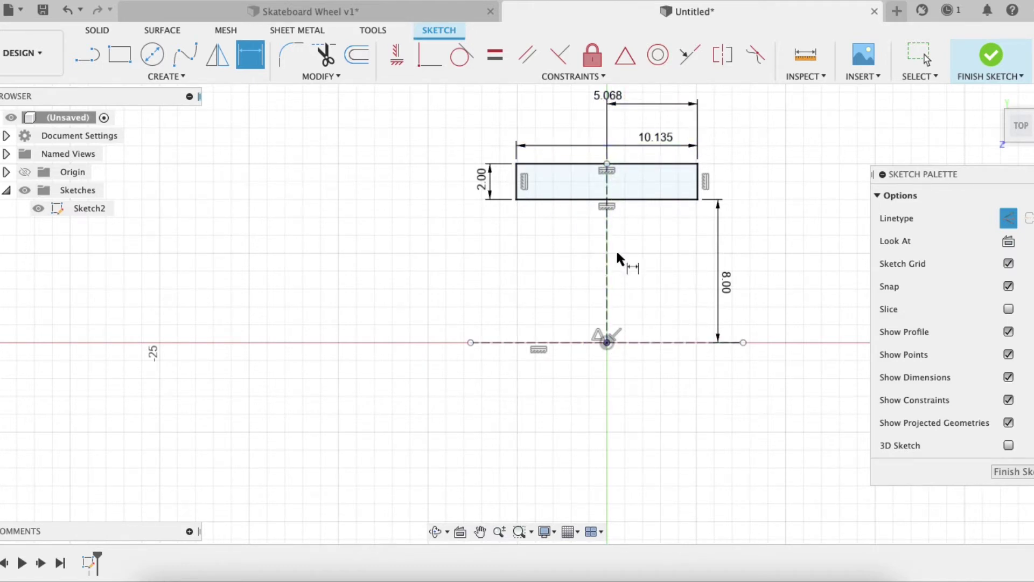
Finish the sketch and save the design as "Skateboard Wheel - Tutorial" in Admin Project
{"action": "left_click", "coordinate": [990, 57]}
{"action": "scroll", "coordinate": [706, 393], "scroll_direction": "down", "scroll_amount": 2}
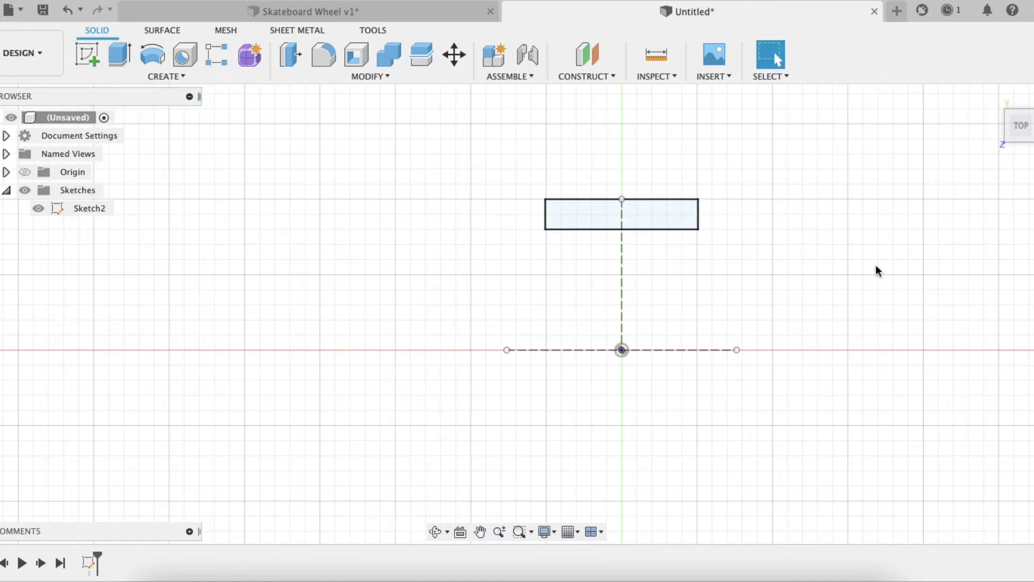
{"action": "mouse_move", "coordinate": [874, 269]}
{"action": "middle_mouse_down", "text": "shift"}
{"action": "mouse_move", "coordinate": [840, 257]}
{"action": "mouse_move", "coordinate": [794, 259]}
{"action": "mouse_move", "coordinate": [796, 274]}
{"action": "middle_mouse_up", "text": "shift"}
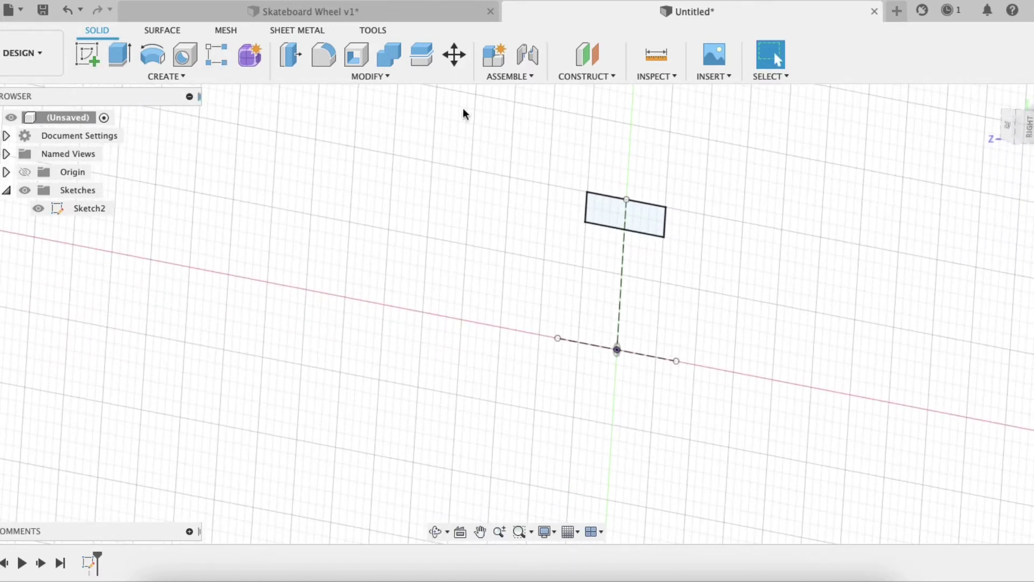
{"action": "left_click", "coordinate": [9, 12]}
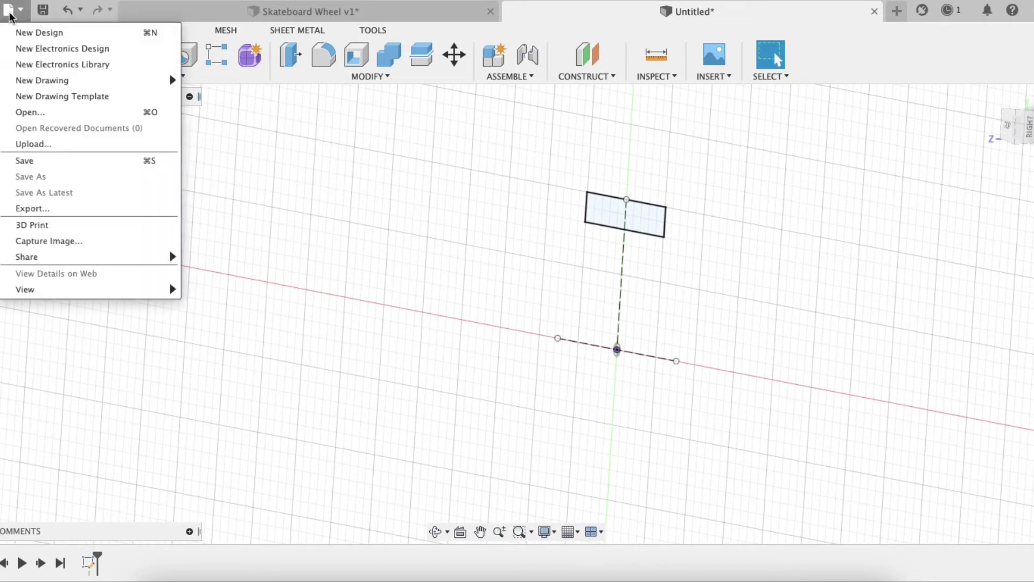
{"action": "left_click", "coordinate": [33, 161]}
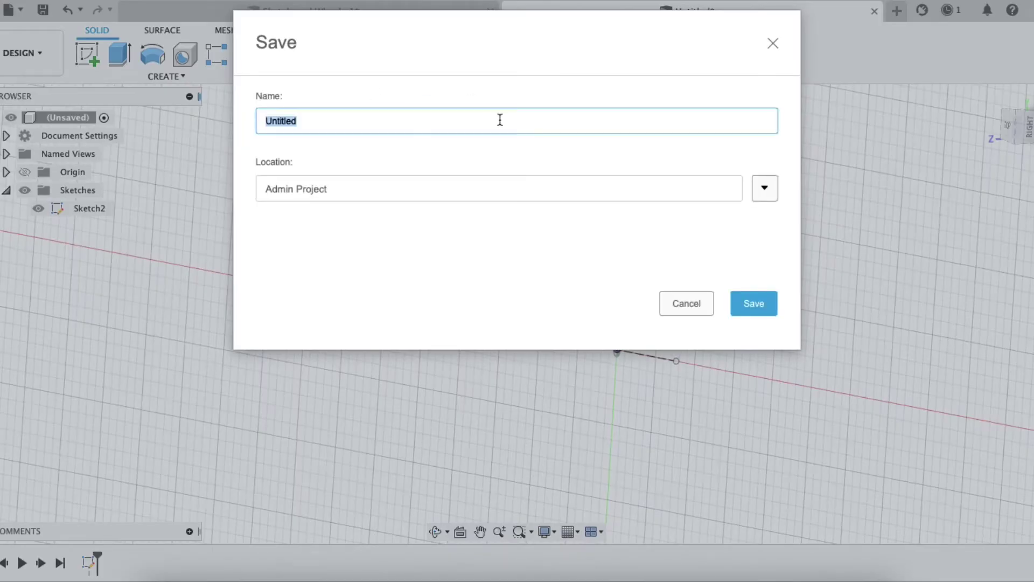
{"action": "type", "text": "Skateboard Wheel - Tutorial"}
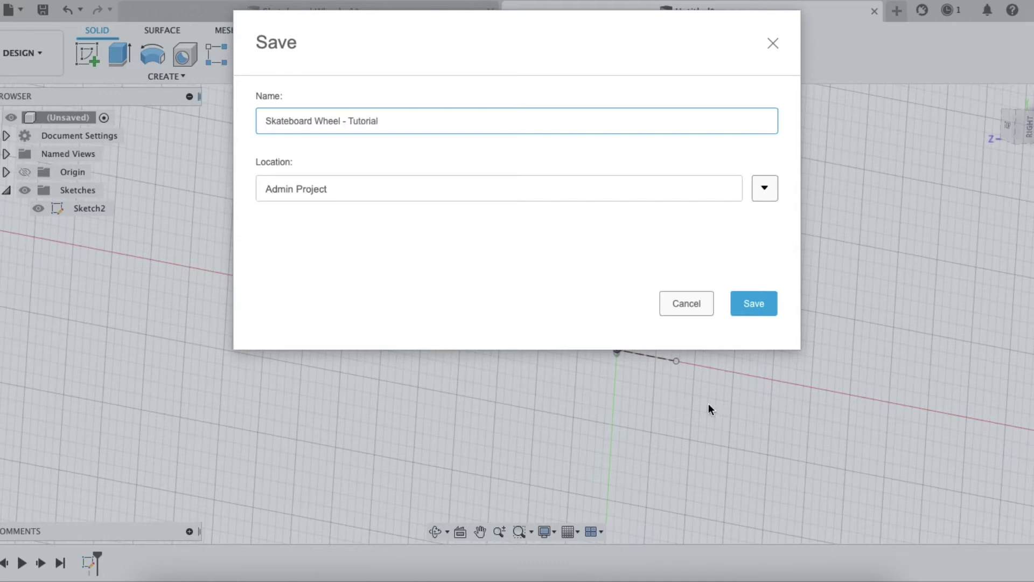
{"action": "left_click", "coordinate": [765, 306]}
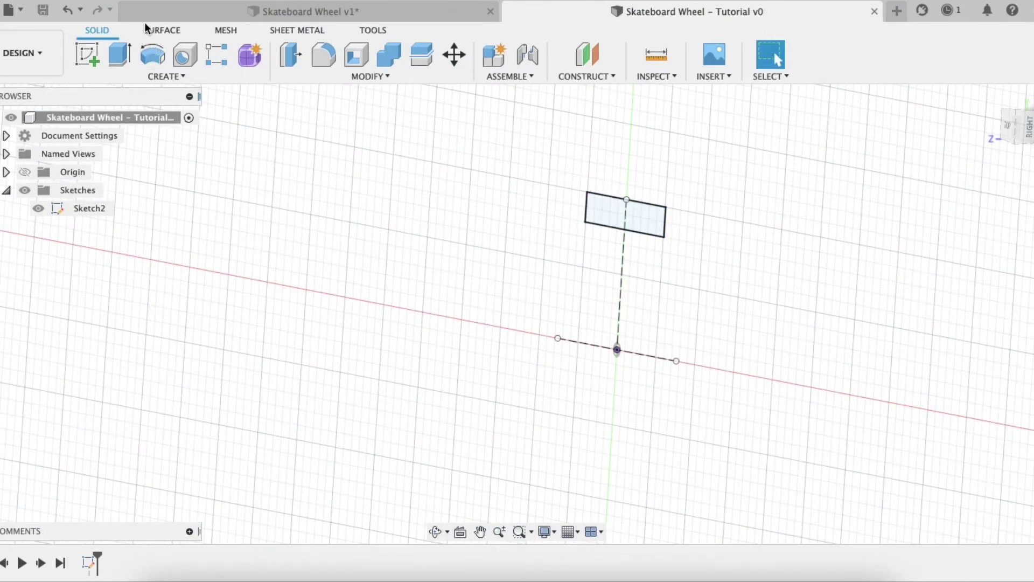
Revolve the rectangular profile 360 degrees about the horizontal construction line as a new body, and save the design
{"action": "left_click", "coordinate": [158, 57]}
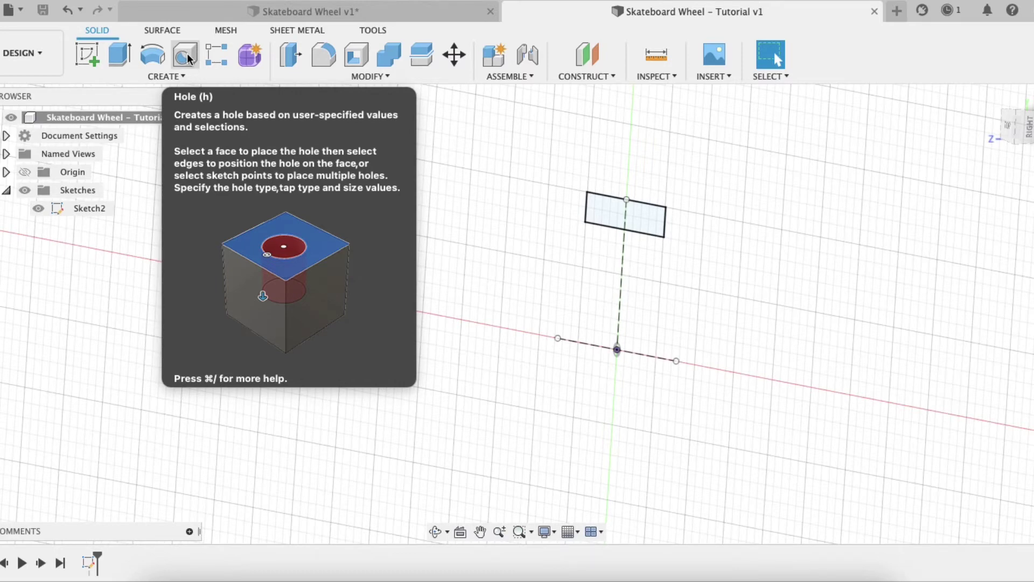
{"action": "left_click", "coordinate": [160, 59]}
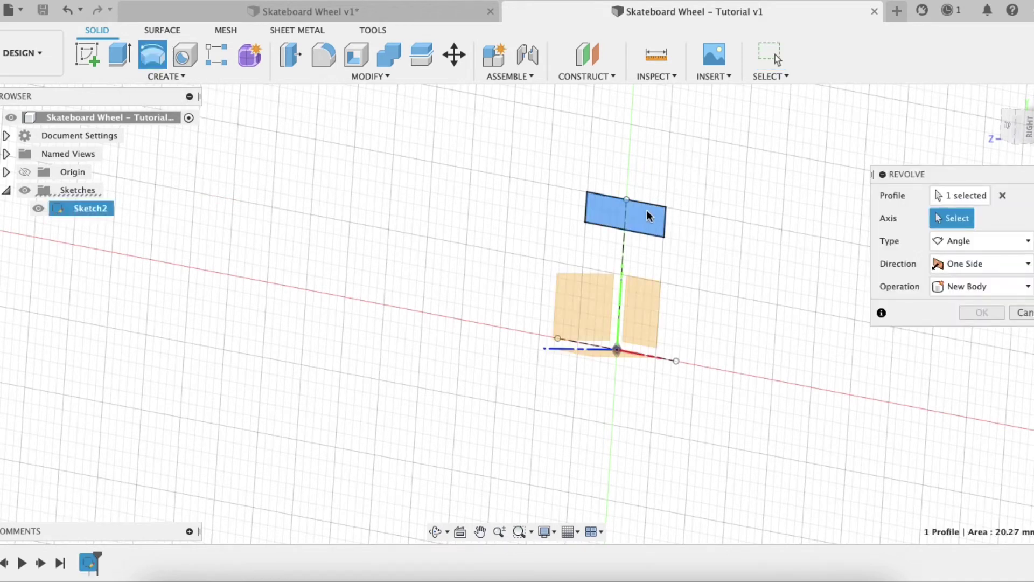
{"action": "left_click", "coordinate": [1002, 195]}
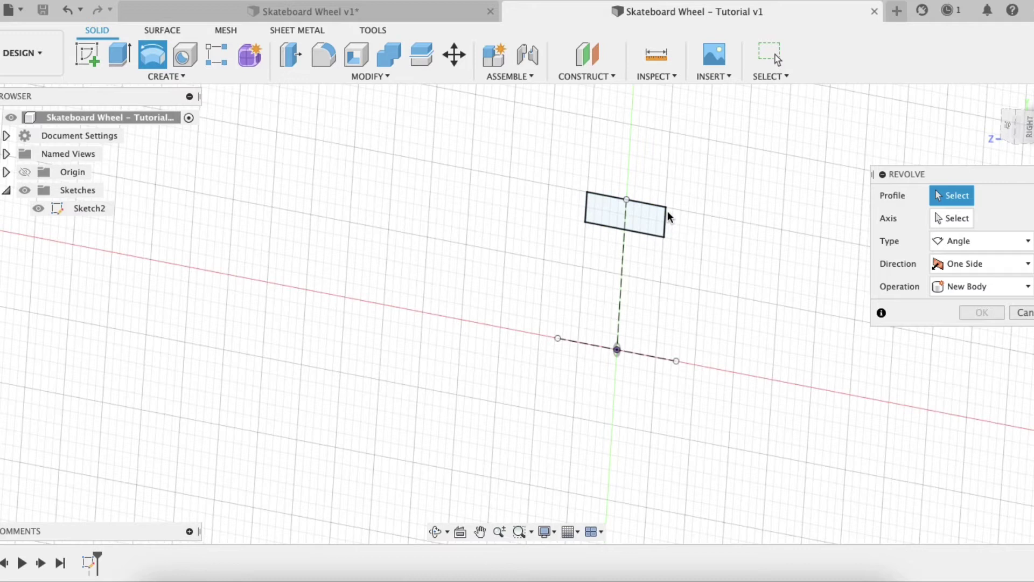
{"action": "left_click", "coordinate": [638, 216]}
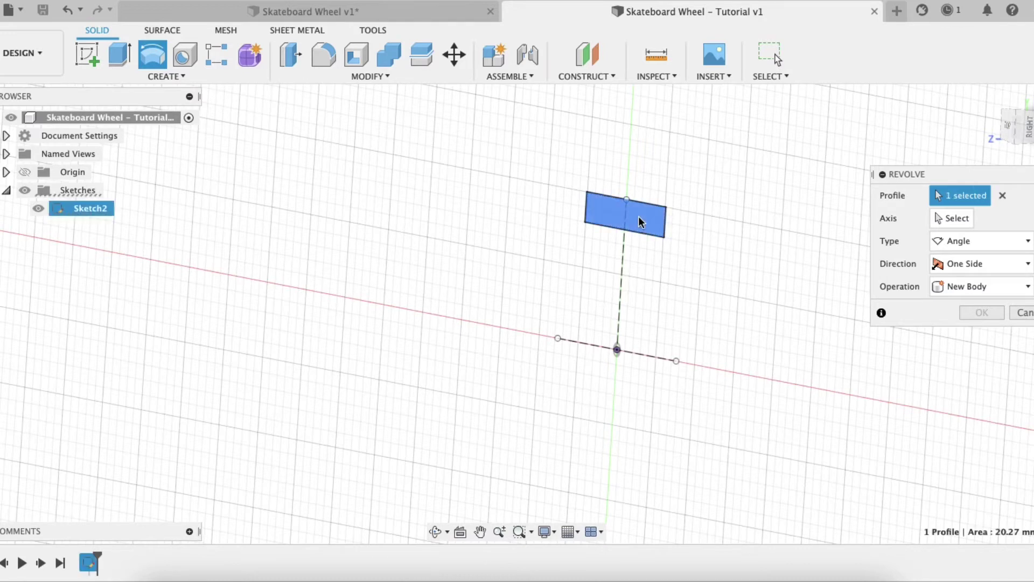
{"action": "left_click", "coordinate": [946, 221]}
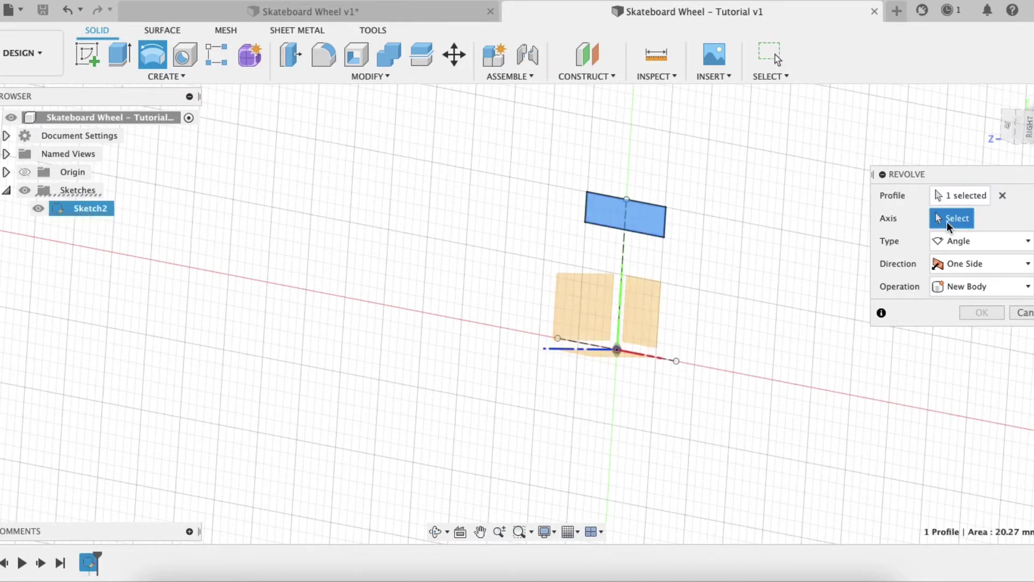
{"action": "left_click", "coordinate": [661, 358]}
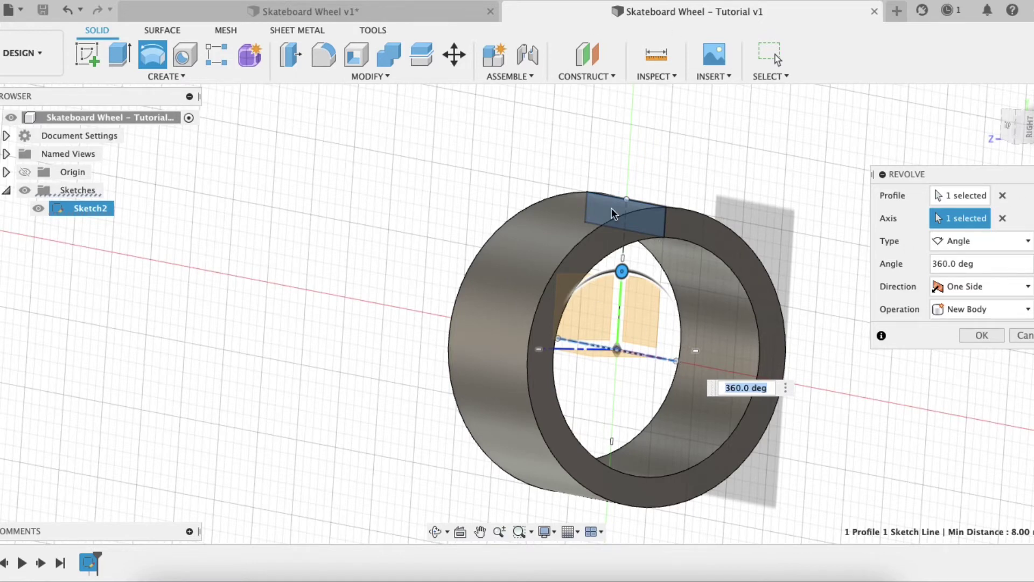
{"action": "middle_click_drag", "start_coordinate": [753, 325], "coordinate": [688, 353], "text": "shift"}
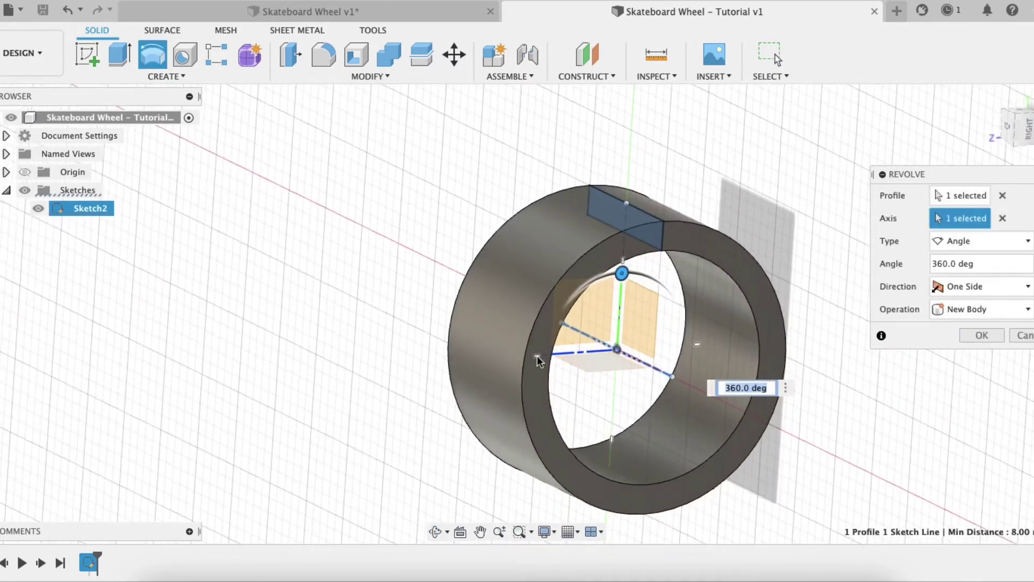
{"action": "left_click", "coordinate": [991, 333]}
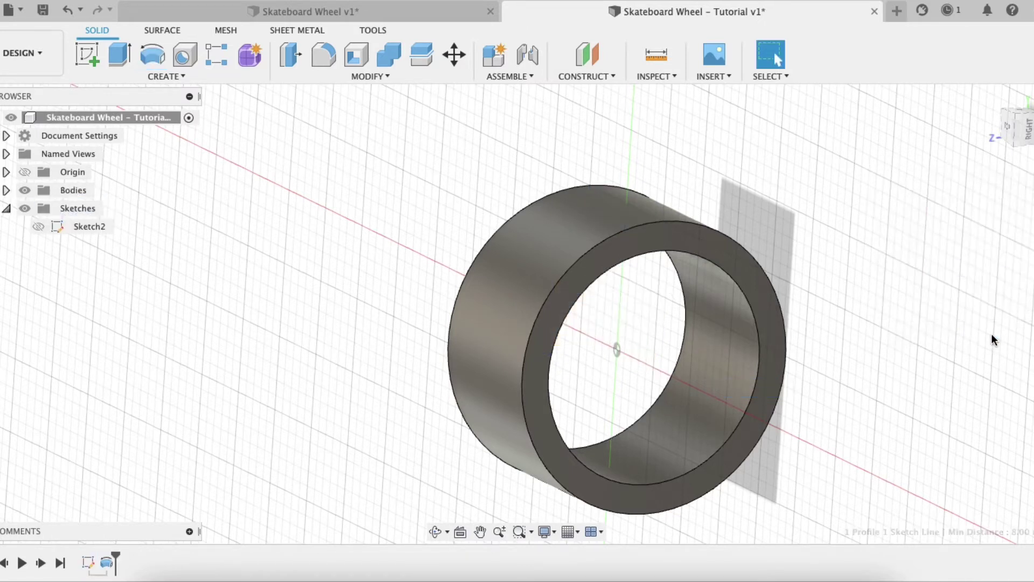
{"action": "left_click", "coordinate": [42, 9]}
{"action": "left_click", "coordinate": [542, 314]}
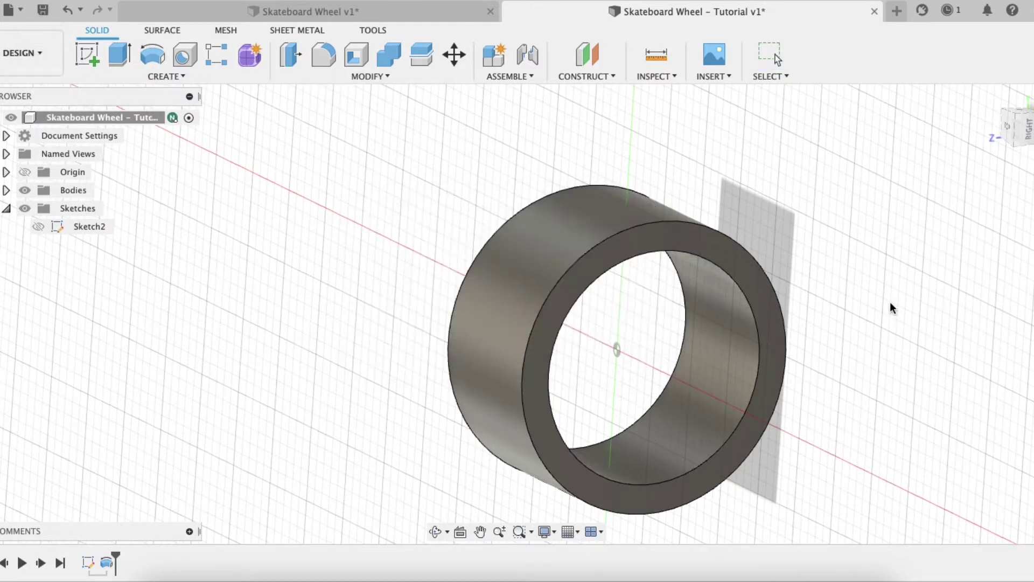
{"action": "middle_click_drag", "start_coordinate": [476, 224], "coordinate": [657, 347], "text": "shift"}
{"action": "scroll", "coordinate": [656, 346], "scroll_direction": "down", "scroll_amount": 3}
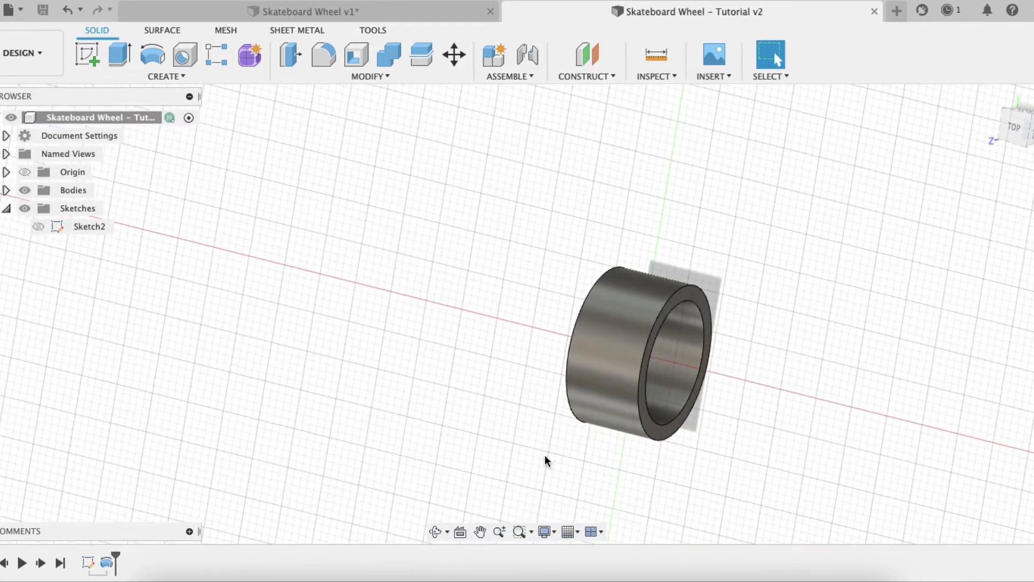
{"action": "left_click", "coordinate": [480, 531]}
{"action": "left_click_drag", "start_coordinate": [725, 327], "coordinate": [614, 312]}
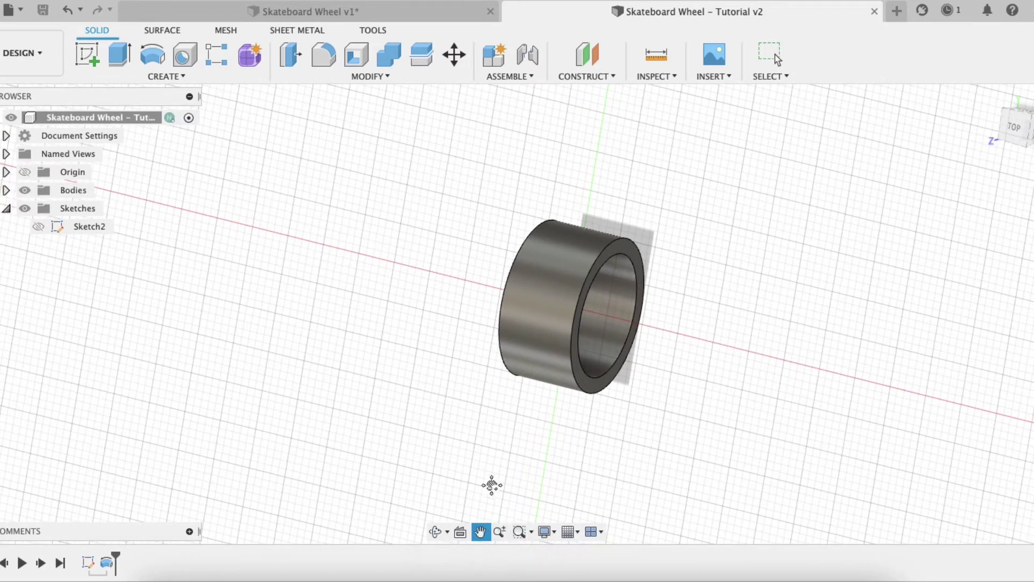
{"action": "scroll", "coordinate": [608, 284], "scroll_direction": "up", "scroll_amount": 3}
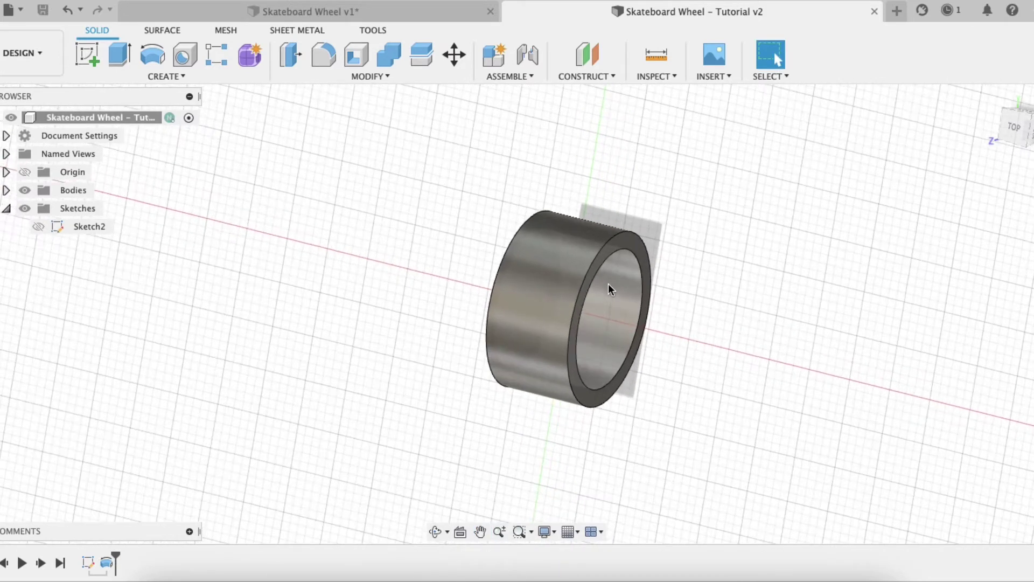
{"action": "middle_click_drag", "start_coordinate": [601, 298], "coordinate": [571, 295], "text": "shift"}
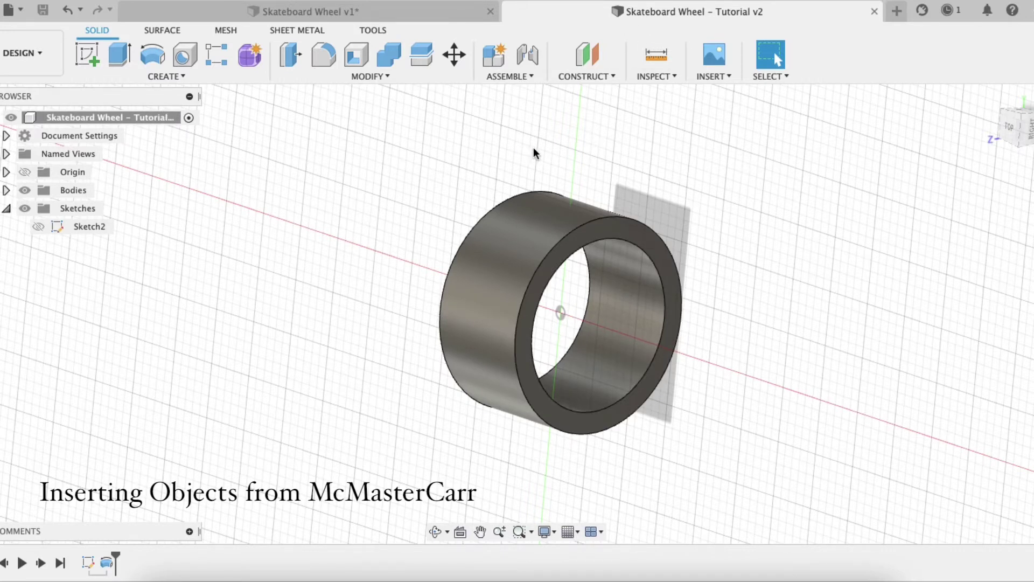
Open the McMaster-Carr component catalogue for insertion and search it for "Ball Bearing"
{"action": "left_click", "coordinate": [696, 76]}
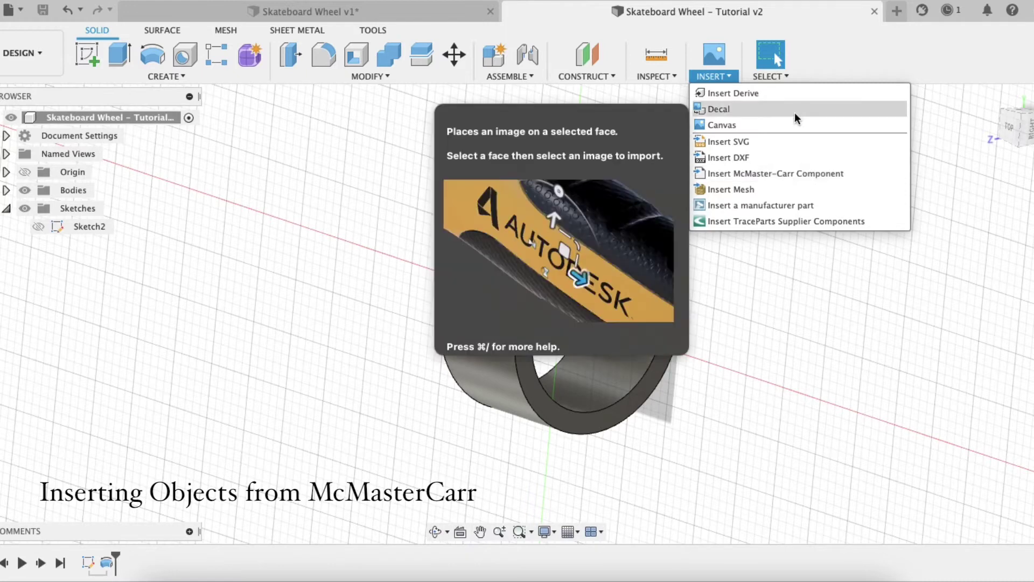
{"action": "left_click", "coordinate": [784, 176]}
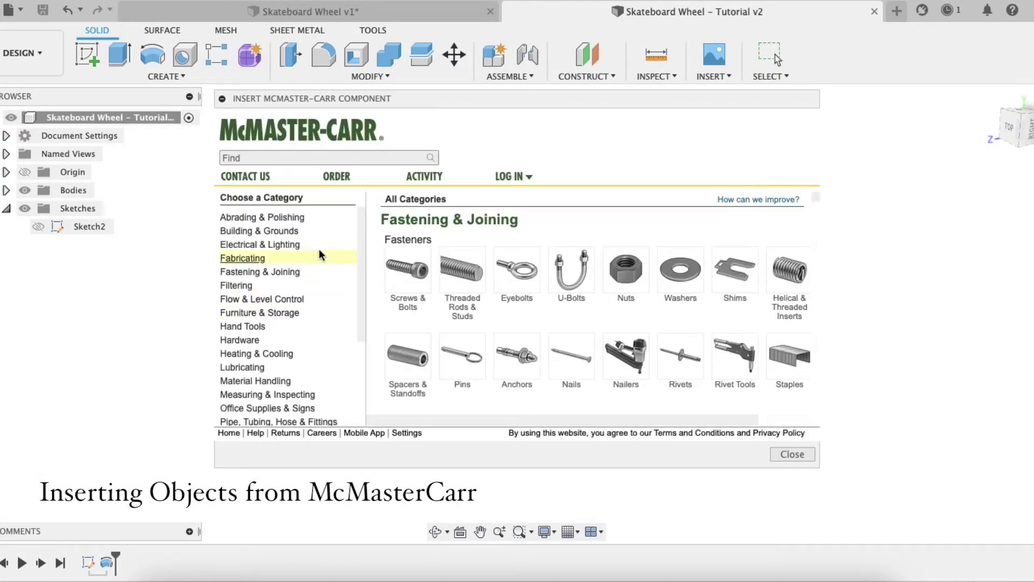
{"action": "scroll", "coordinate": [360, 255], "scroll_direction": "down", "scroll_amount": 3}
{"action": "scroll", "coordinate": [360, 250], "scroll_direction": "down", "scroll_amount": 2}
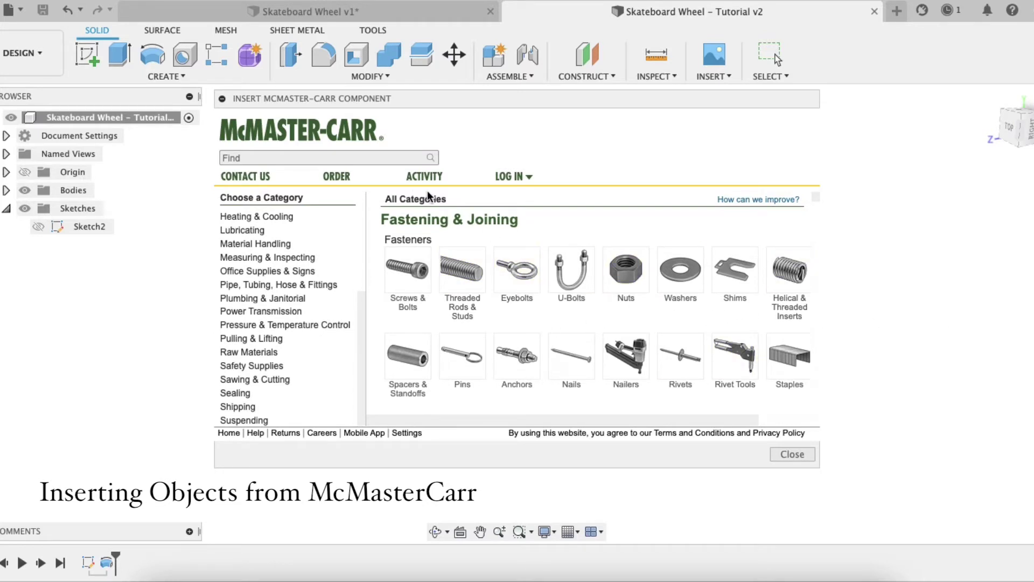
{"action": "left_click", "coordinate": [342, 157]}
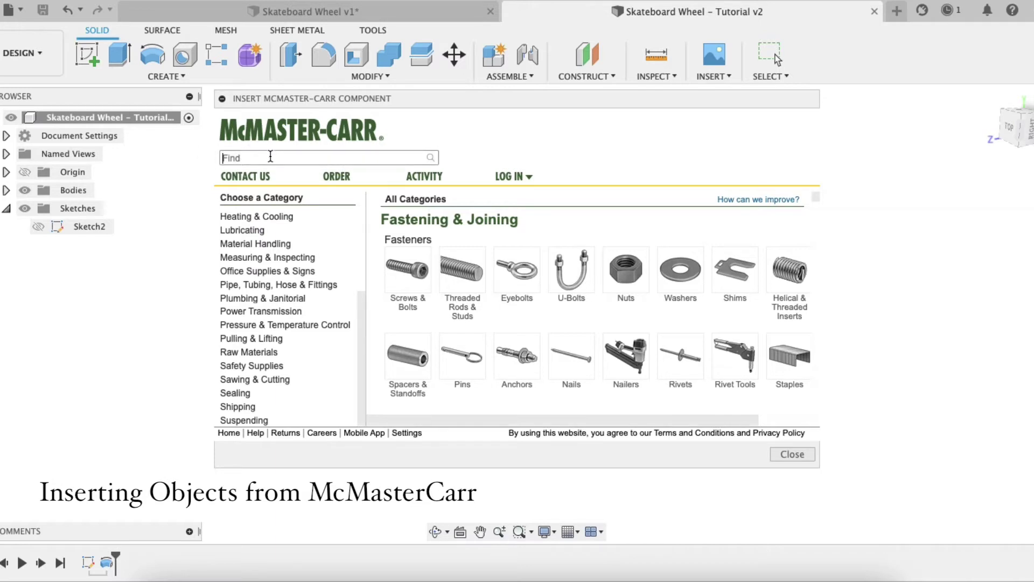
{"action": "type", "text": "Bea"}
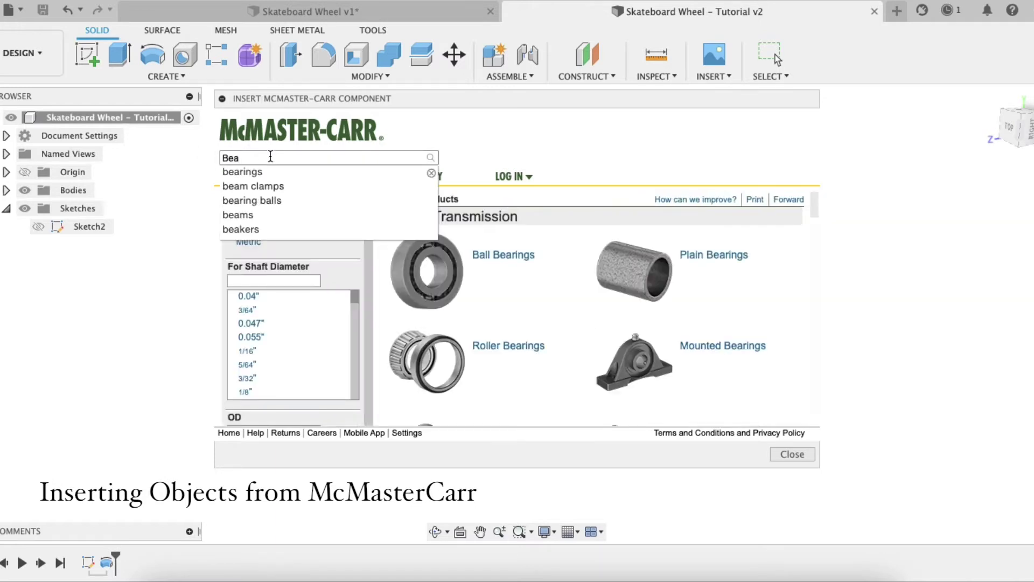
{"action": "key", "text": "Return"}
{"action": "type", "text": "Ball Bearing"}
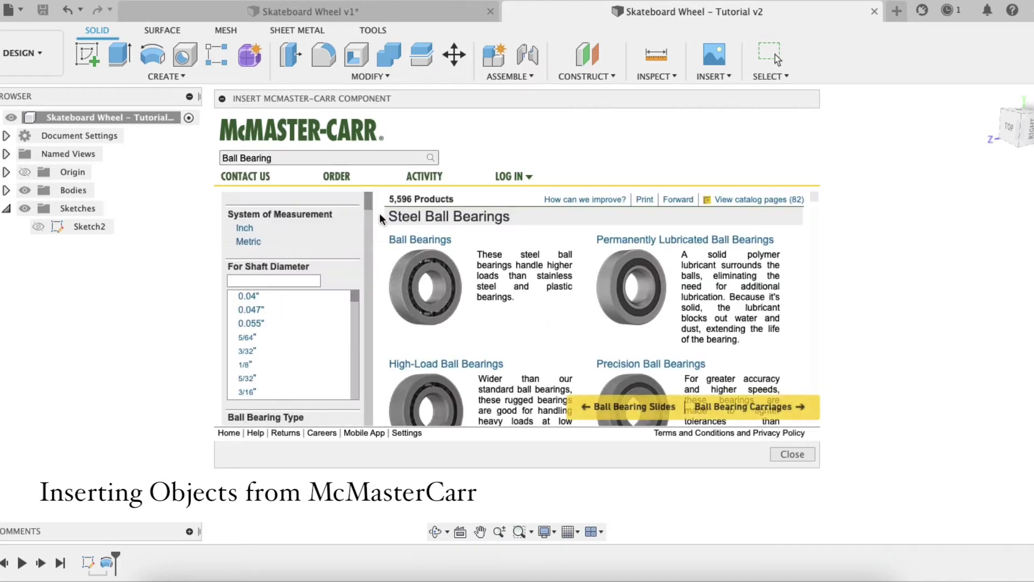
Open the Ball Bearings product category and filter it to a shaft diameter of 8mm
{"action": "left_click", "coordinate": [430, 248]}
{"action": "scroll", "coordinate": [346, 275], "scroll_direction": "down", "scroll_amount": 3}
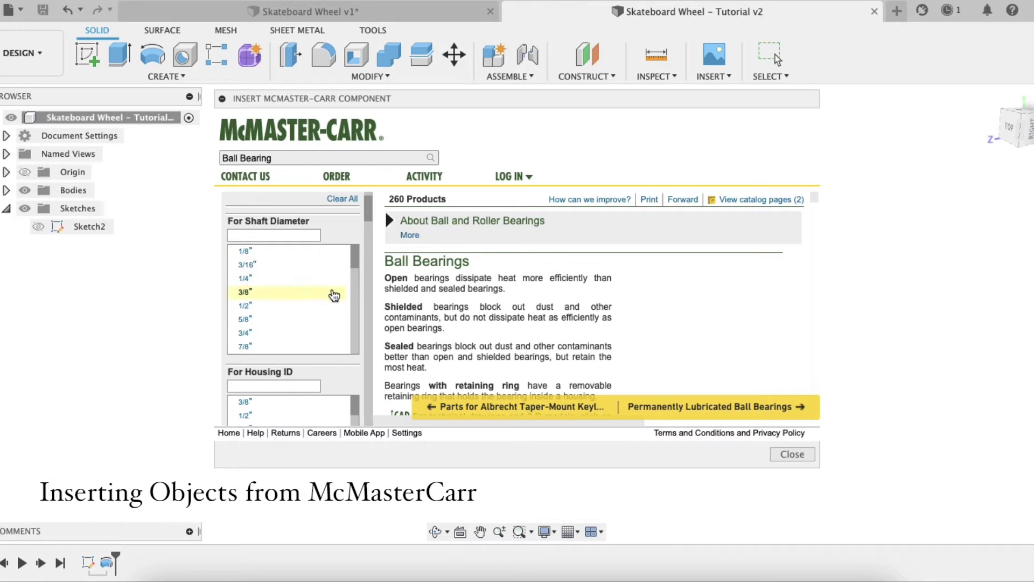
{"action": "scroll", "coordinate": [291, 286], "scroll_direction": "down", "scroll_amount": 3}
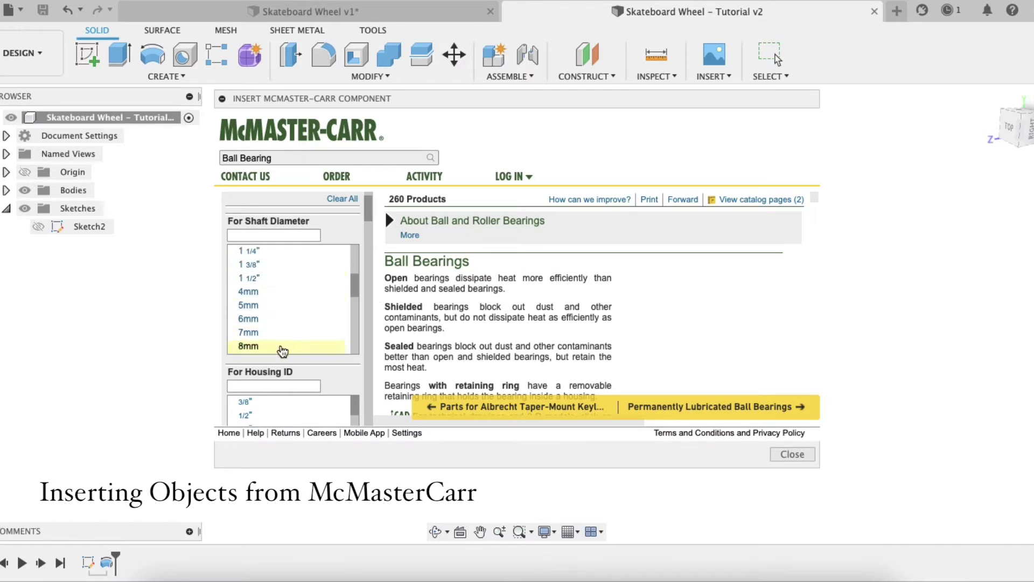
{"action": "left_click", "coordinate": [284, 347]}
Narrow the bearing filters to a width of 7mm and an OD of 22mm
{"action": "scroll", "coordinate": [326, 314], "scroll_direction": "down", "scroll_amount": 5}
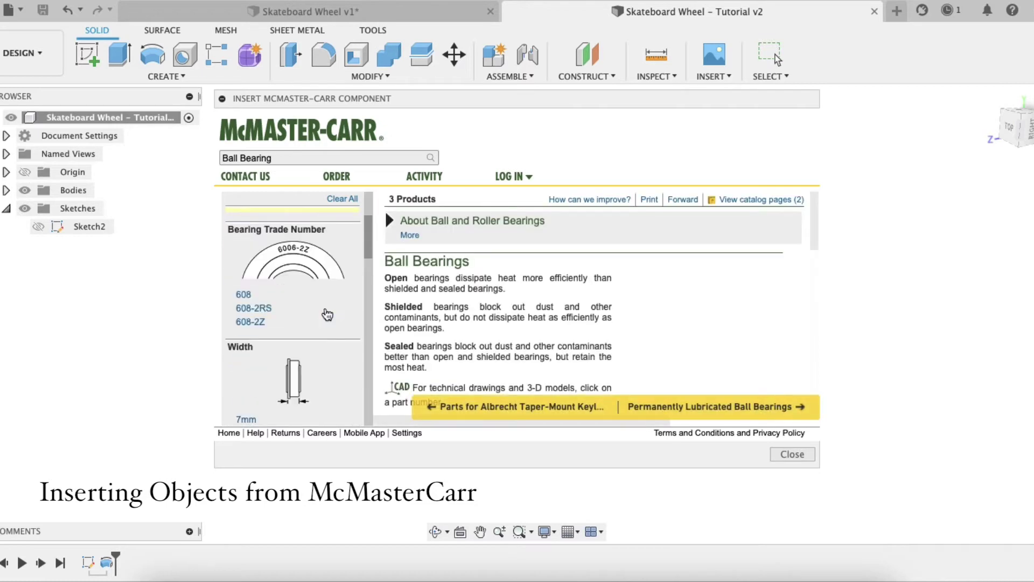
{"action": "left_click", "coordinate": [247, 375]}
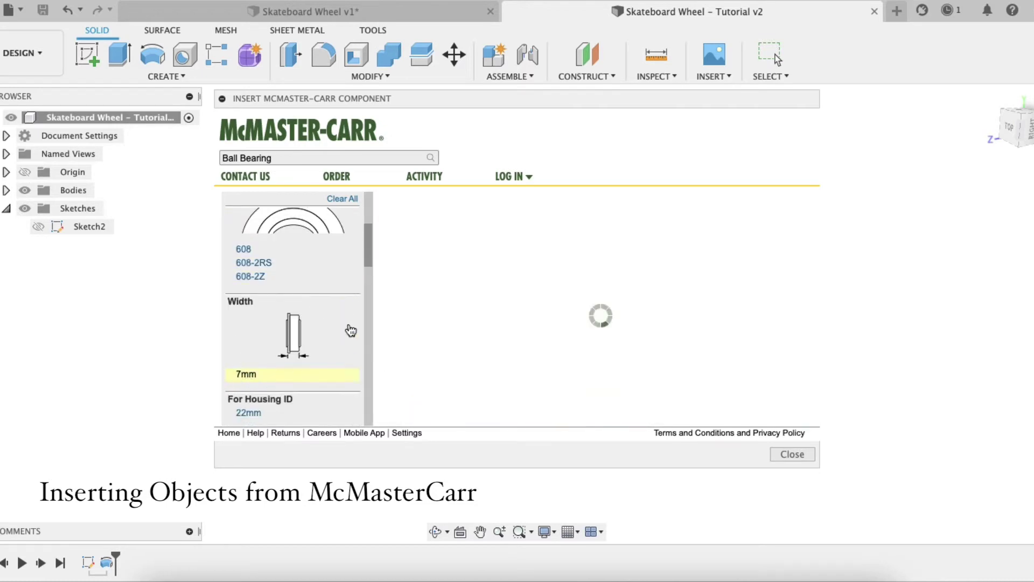
{"action": "scroll", "coordinate": [344, 325], "scroll_direction": "down", "scroll_amount": 3}
{"action": "scroll", "coordinate": [343, 327], "scroll_direction": "up", "scroll_amount": 2}
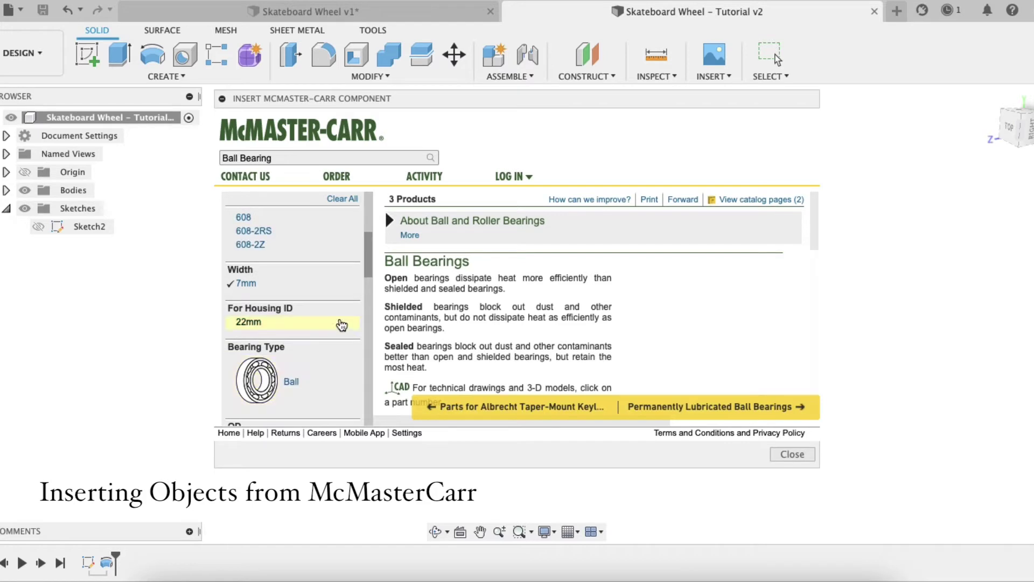
{"action": "scroll", "coordinate": [343, 327], "scroll_direction": "down", "scroll_amount": 4}
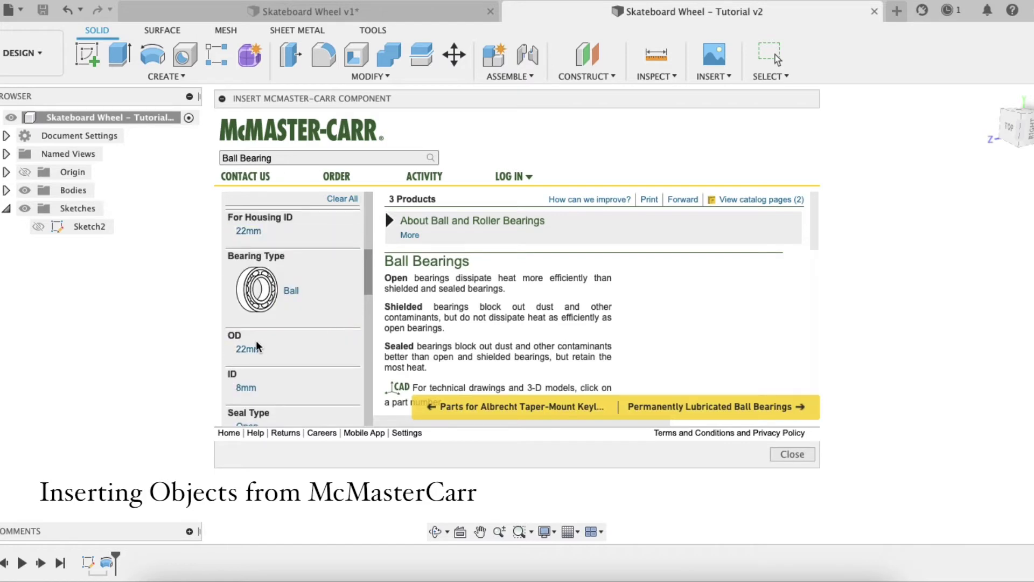
{"action": "left_click", "coordinate": [280, 352]}
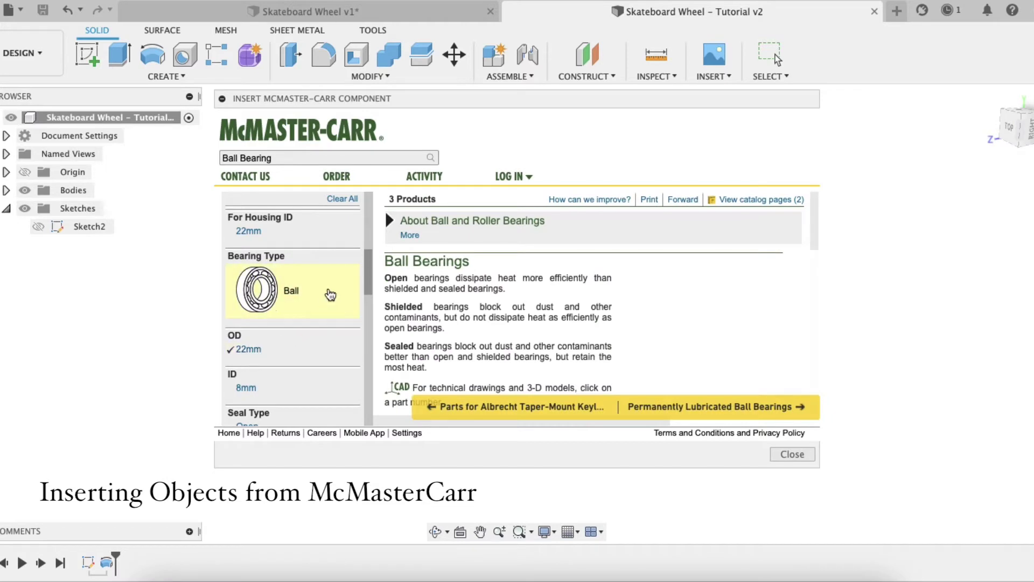
Compare the open, shielded and sealed bearings and choose the open type with trade number 608
{"action": "scroll", "coordinate": [495, 306], "scroll_direction": "down", "scroll_amount": 5}
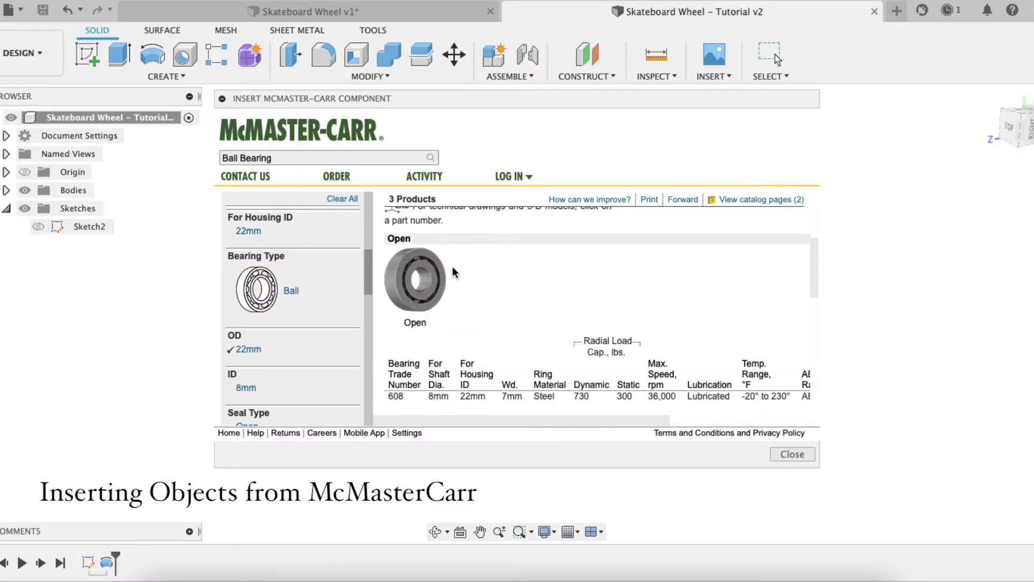
{"action": "scroll", "coordinate": [452, 259], "scroll_direction": "down", "scroll_amount": 2}
{"action": "scroll", "coordinate": [454, 250], "scroll_direction": "up", "scroll_amount": 7}
{"action": "scroll", "coordinate": [454, 256], "scroll_direction": "down", "scroll_amount": 10}
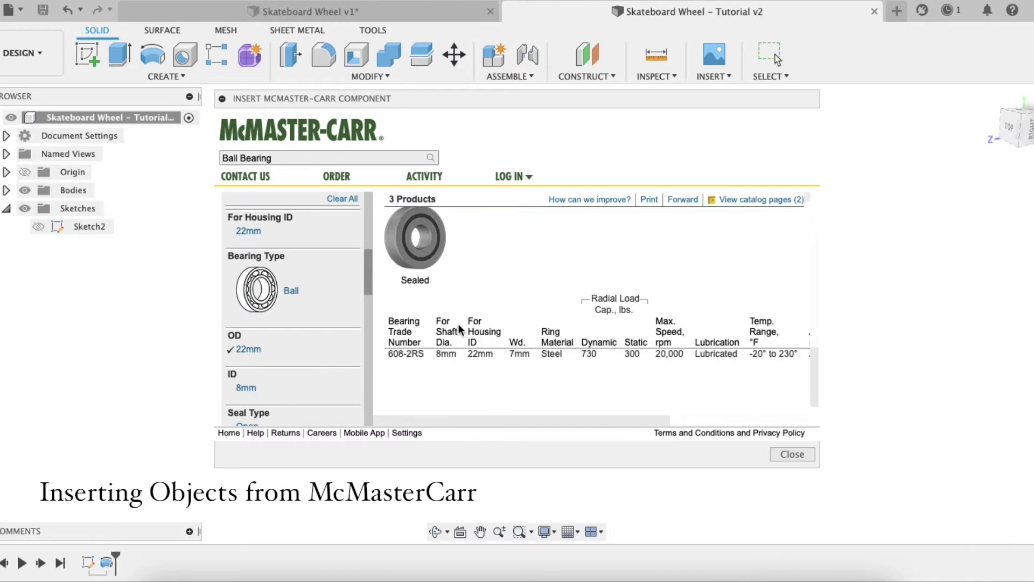
{"action": "scroll", "coordinate": [457, 325], "scroll_direction": "down", "scroll_amount": 1}
{"action": "scroll", "coordinate": [460, 328], "scroll_direction": "up", "scroll_amount": 5}
{"action": "scroll", "coordinate": [461, 321], "scroll_direction": "up", "scroll_amount": 1}
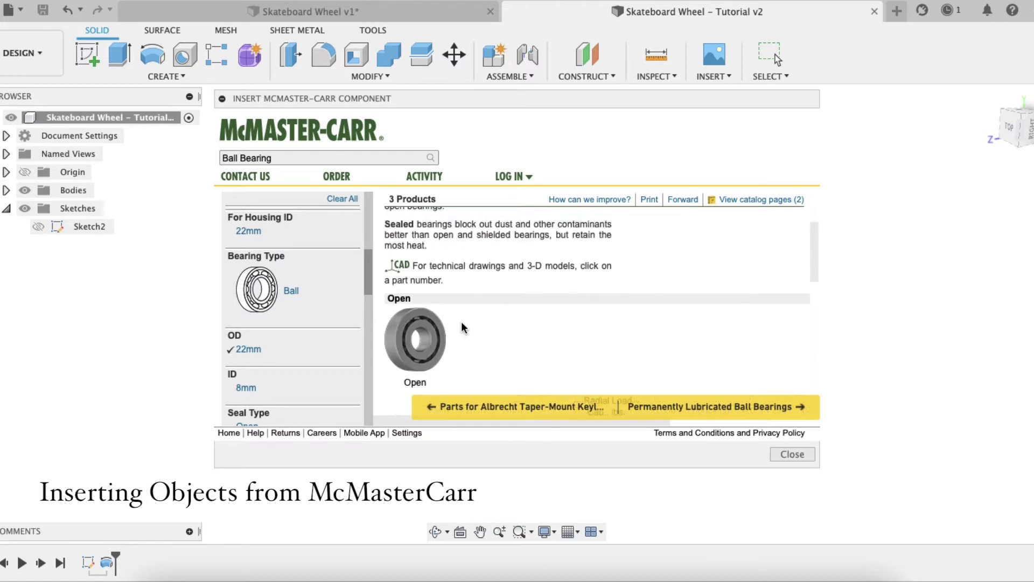
{"action": "scroll", "coordinate": [515, 307], "scroll_direction": "down", "scroll_amount": 1}
{"action": "scroll", "coordinate": [457, 289], "scroll_direction": "down", "scroll_amount": 2}
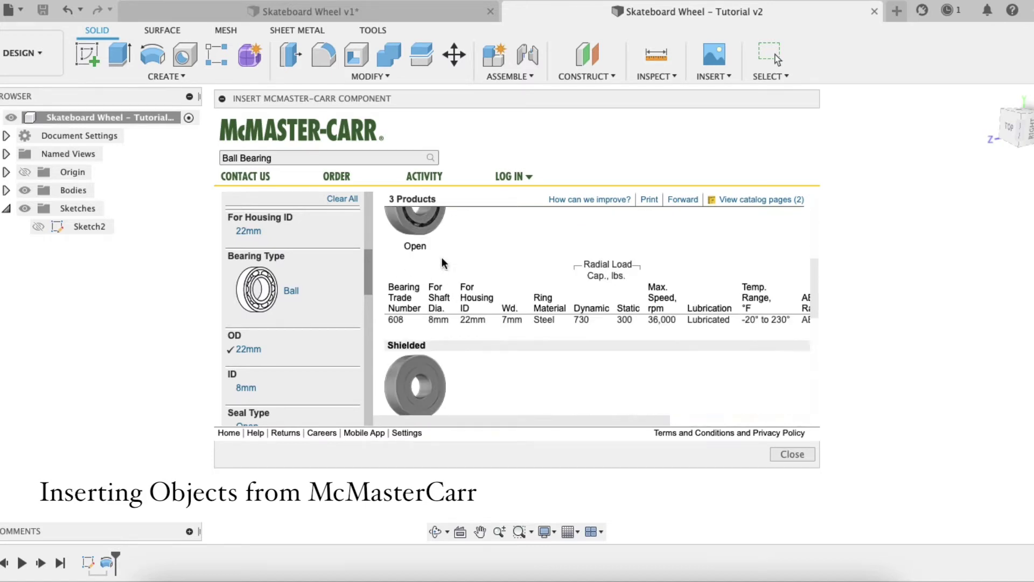
{"action": "scroll", "coordinate": [441, 260], "scroll_direction": "up", "scroll_amount": 1}
{"action": "left_click", "coordinate": [440, 255]}
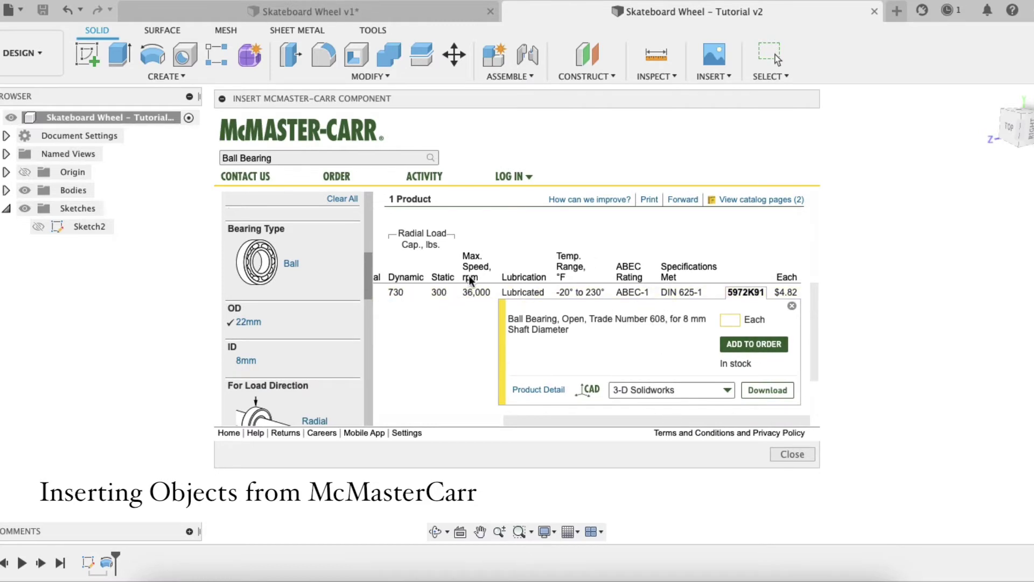
Set the CAD format of open ball bearing 5972K91 to 3-D SAT and insert the model into the design
{"action": "left_click", "coordinate": [685, 397]}
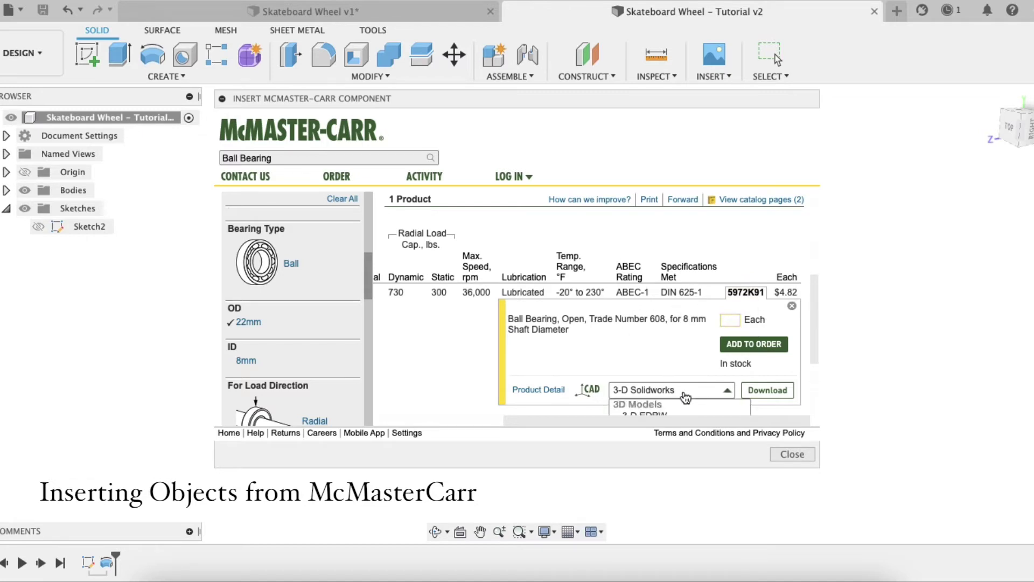
{"action": "scroll", "coordinate": [577, 334], "scroll_direction": "down", "scroll_amount": 3}
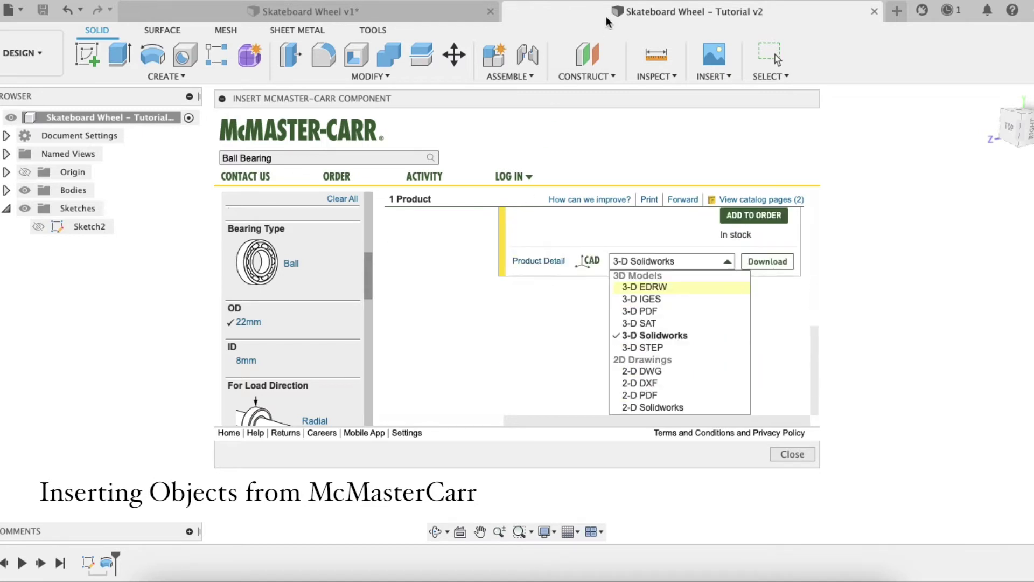
{"action": "left_click", "coordinate": [654, 323]}
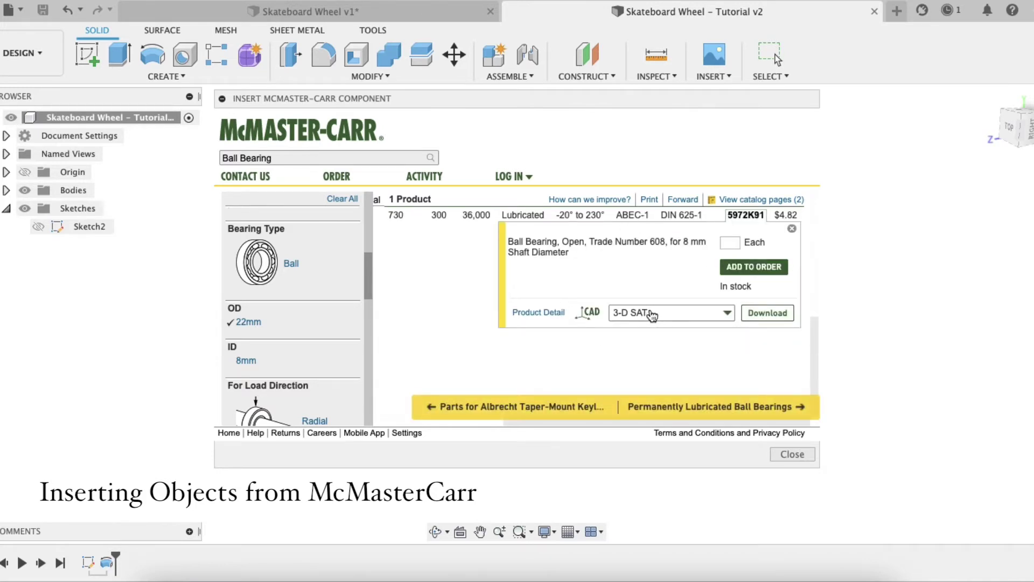
{"action": "left_click", "coordinate": [762, 317]}
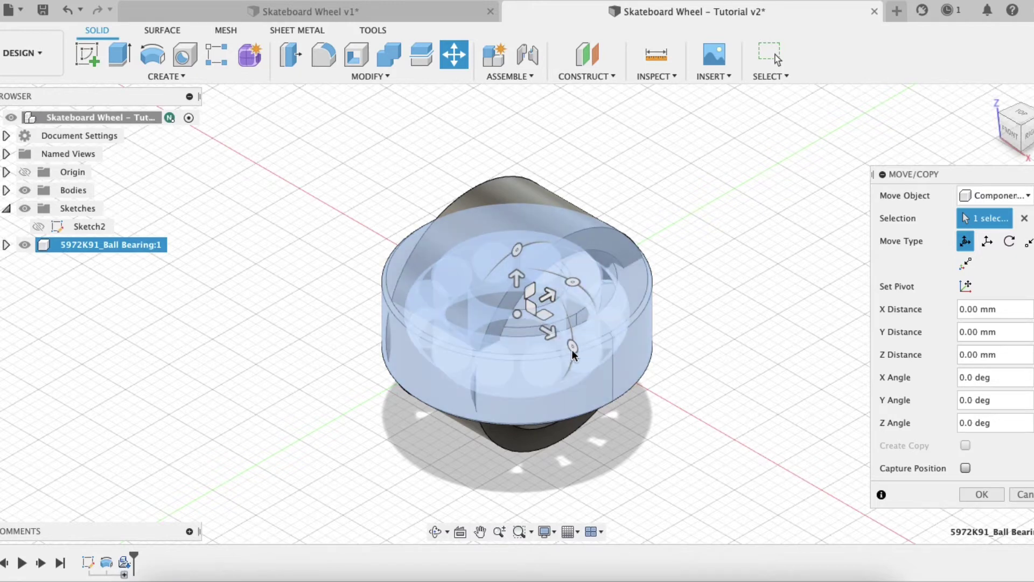
Rotate the inserted bearing 90 degrees about Y and move it 9 mm along Z, out of the ring
{"action": "left_click_drag", "start_coordinate": [573, 349], "coordinate": [516, 397]}
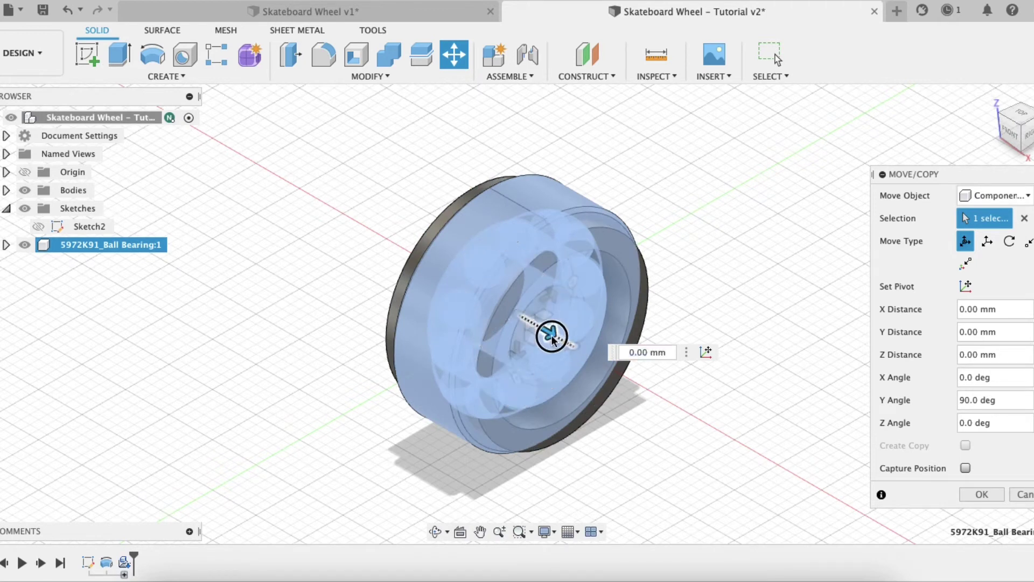
{"action": "left_click_drag", "start_coordinate": [552, 339], "coordinate": [631, 384]}
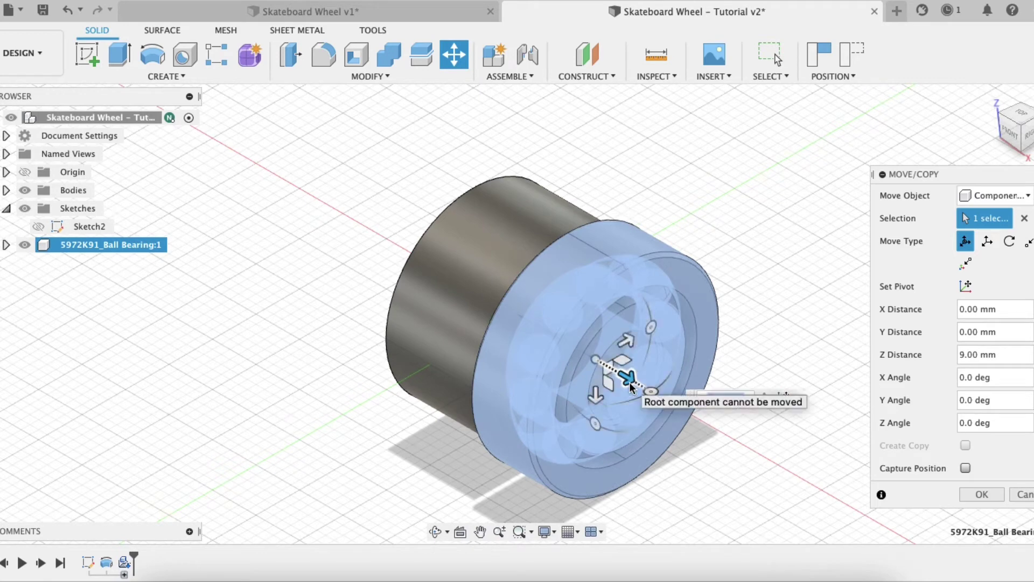
Set the bearing's Z distance to 8.75 mm so it sits just beside the ring's end, and accept the move
{"action": "middle_click_drag", "start_coordinate": [293, 340], "coordinate": [351, 312], "text": "shift"}
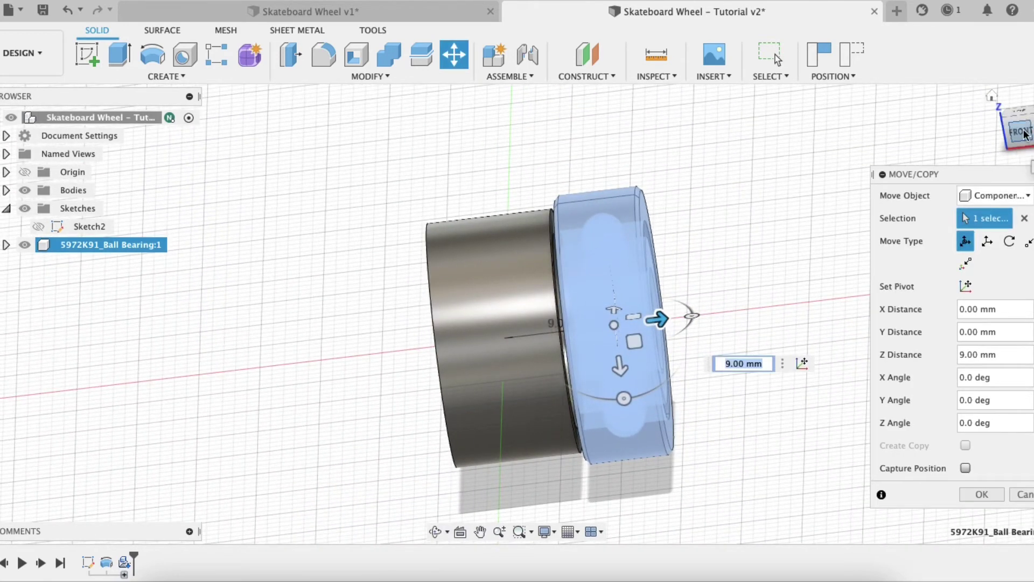
{"action": "left_click", "coordinate": [1023, 132]}
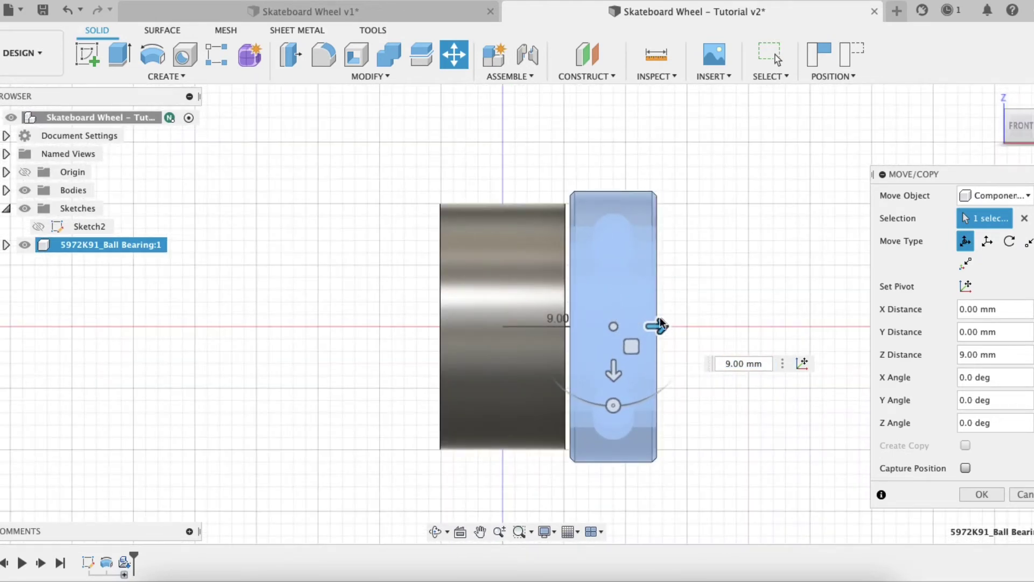
{"action": "scroll", "coordinate": [531, 338], "scroll_direction": "up", "scroll_amount": 3}
{"action": "scroll", "coordinate": [681, 310], "scroll_direction": "up", "scroll_amount": 2}
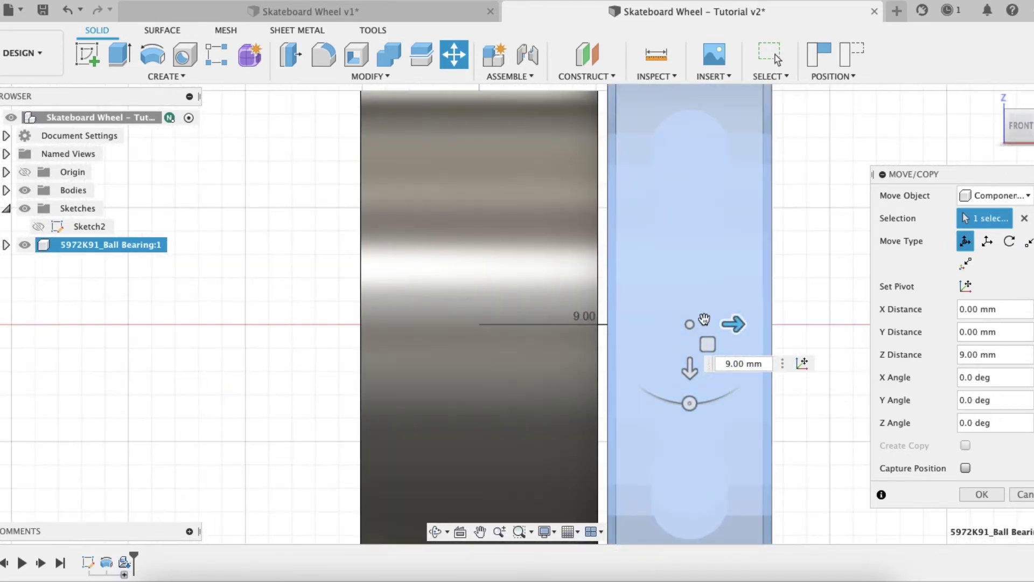
{"action": "left_click_drag", "start_coordinate": [728, 323], "coordinate": [705, 325]}
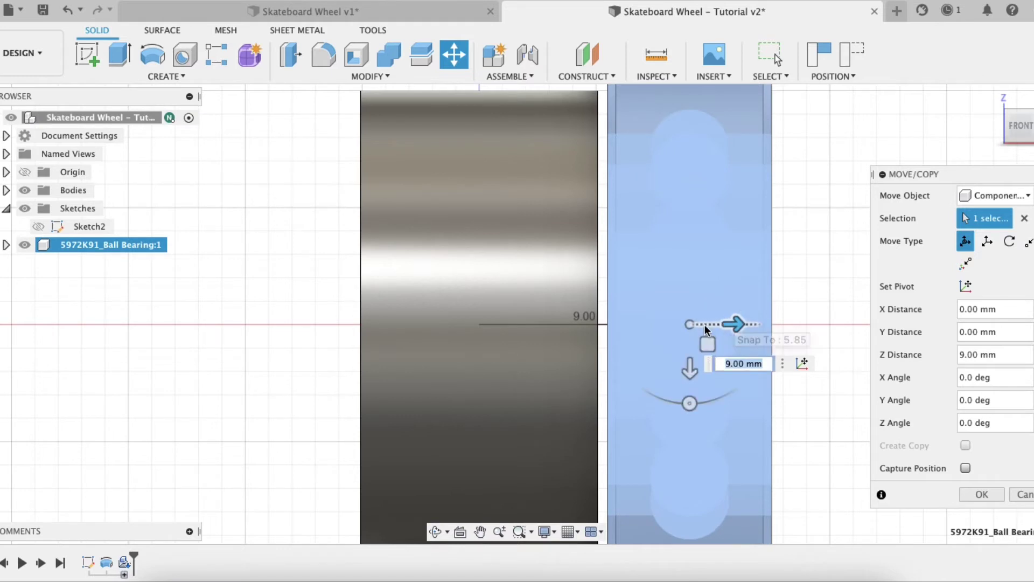
{"action": "scroll", "coordinate": [700, 324], "scroll_direction": "up", "scroll_amount": 4}
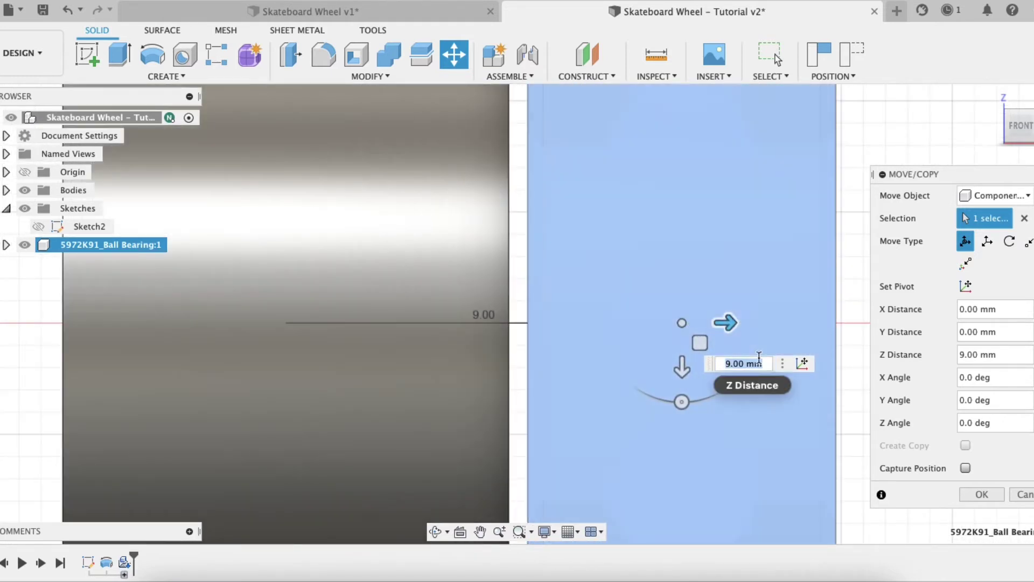
{"action": "type", "text": "8"}
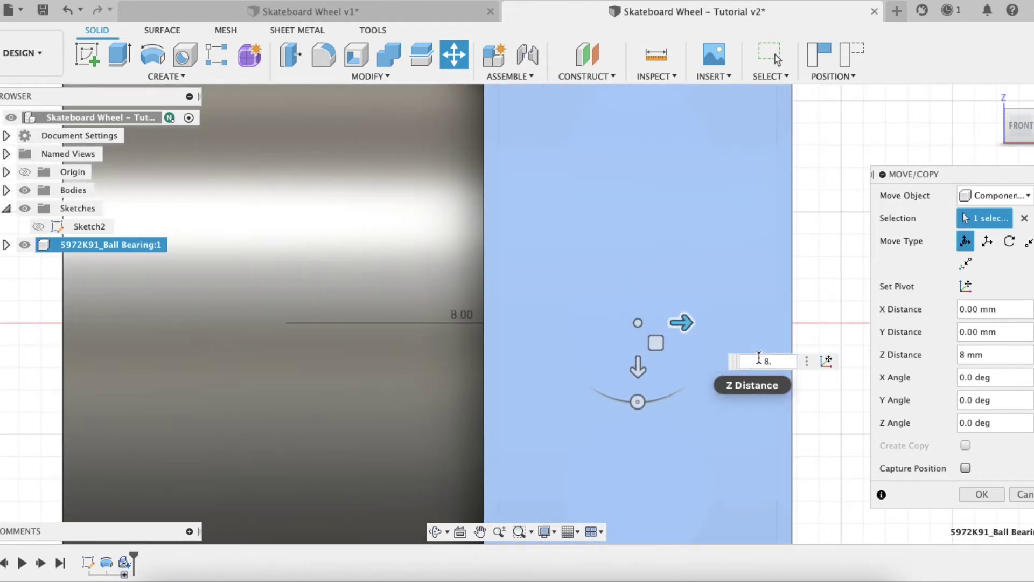
{"action": "type", "text": ".5"}
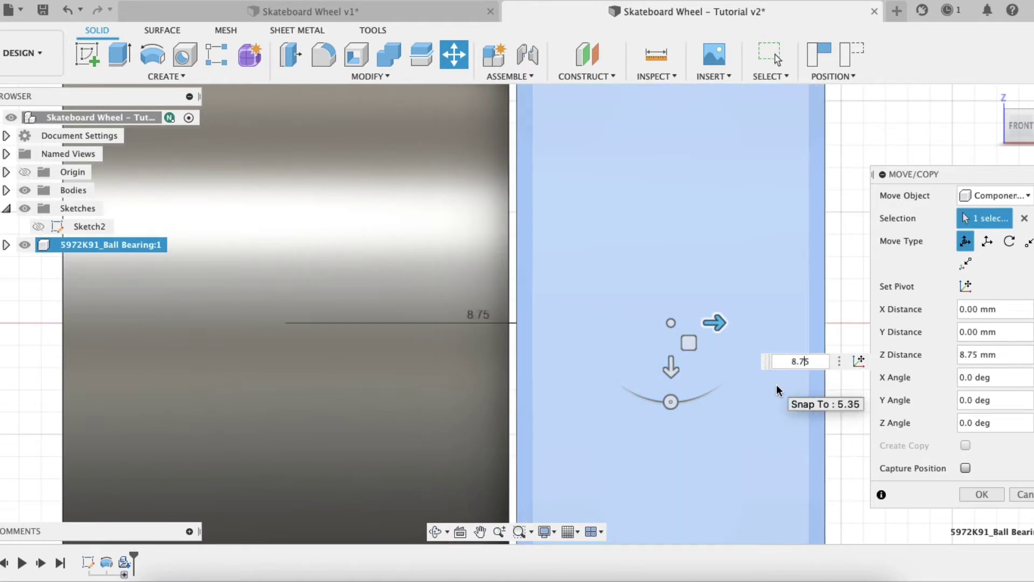
{"action": "scroll", "coordinate": [503, 234], "scroll_direction": "down", "scroll_amount": 3}
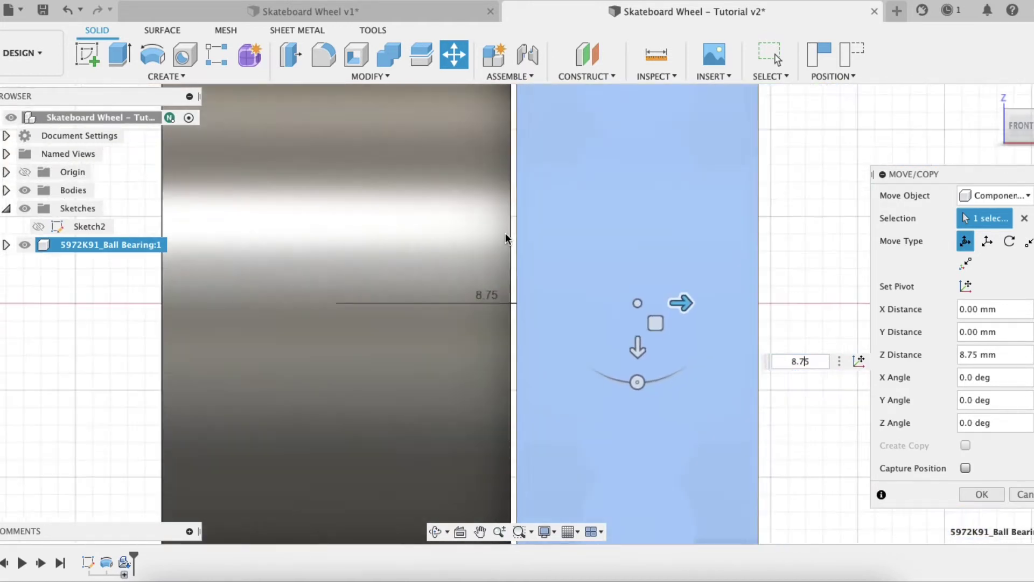
{"action": "scroll", "coordinate": [505, 232], "scroll_direction": "down", "scroll_amount": 5}
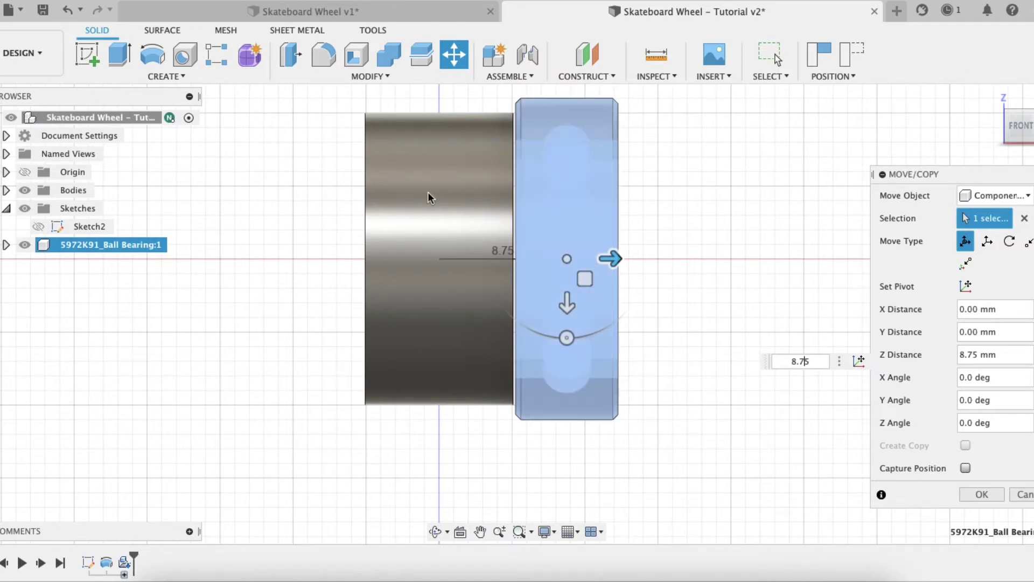
{"action": "left_click", "coordinate": [979, 495]}
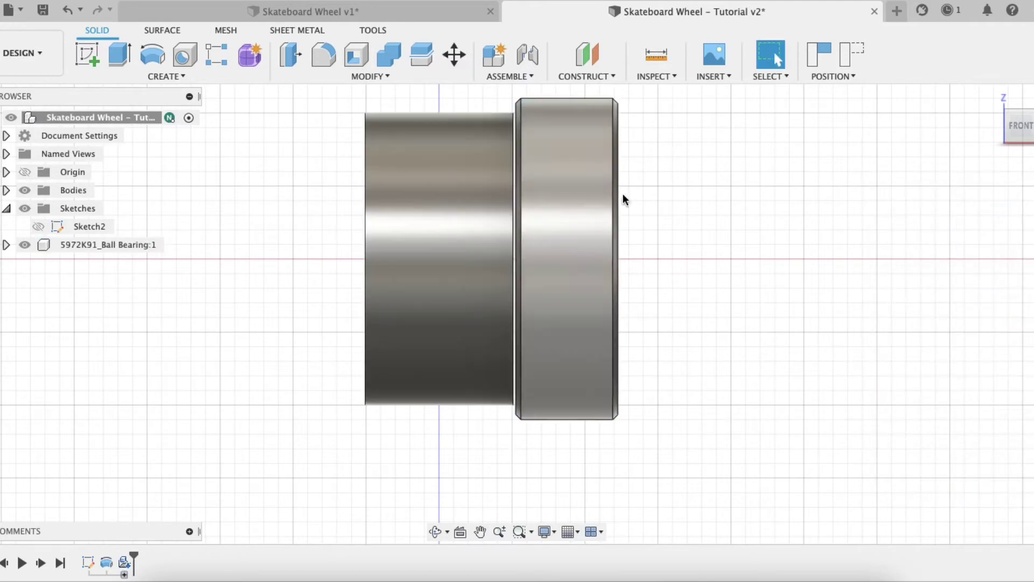
Paste a copy of the ball bearing component into the design, capturing the current position of the moved original
{"action": "middle_click_drag", "start_coordinate": [585, 242], "coordinate": [686, 266], "text": "shift"}
{"action": "mouse_move", "coordinate": [601, 277]}
{"action": "middle_mouse_down", "text": "shift"}
{"action": "mouse_move", "coordinate": [738, 257]}
{"action": "mouse_move", "coordinate": [720, 273]}
{"action": "mouse_move", "coordinate": [612, 271]}
{"action": "middle_mouse_up", "text": "shift"}
{"action": "scroll", "coordinate": [611, 272], "scroll_direction": "up", "scroll_amount": 3}
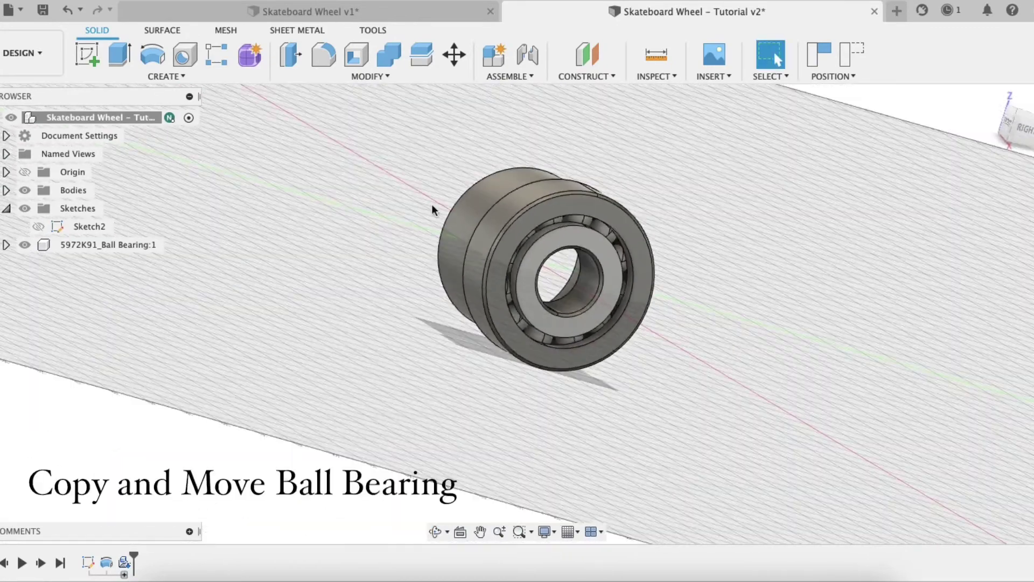
{"action": "middle_click_drag", "start_coordinate": [428, 208], "coordinate": [429, 208], "text": "shift"}
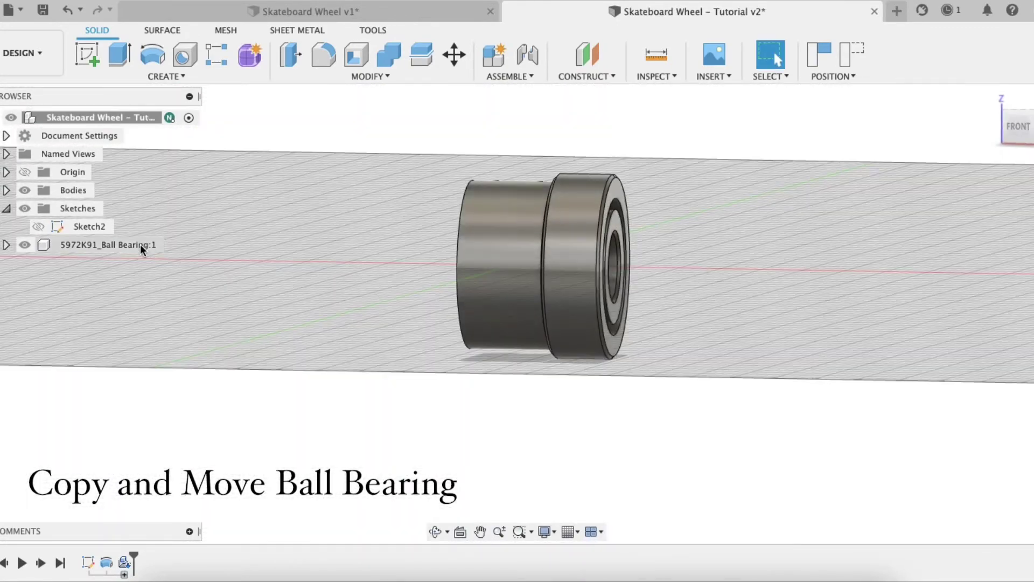
{"action": "left_click", "coordinate": [139, 245]}
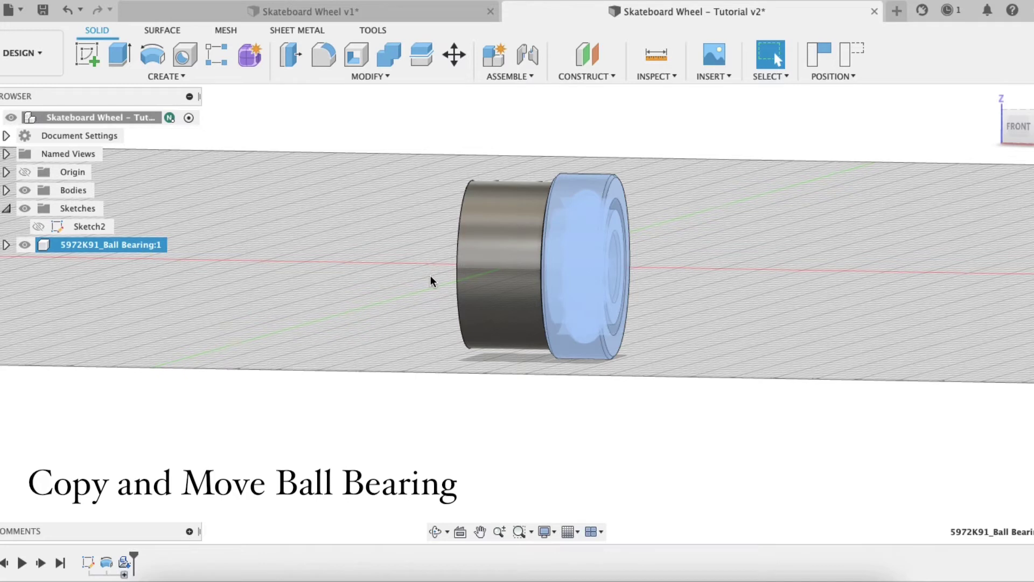
{"action": "key", "text": "super+v"}
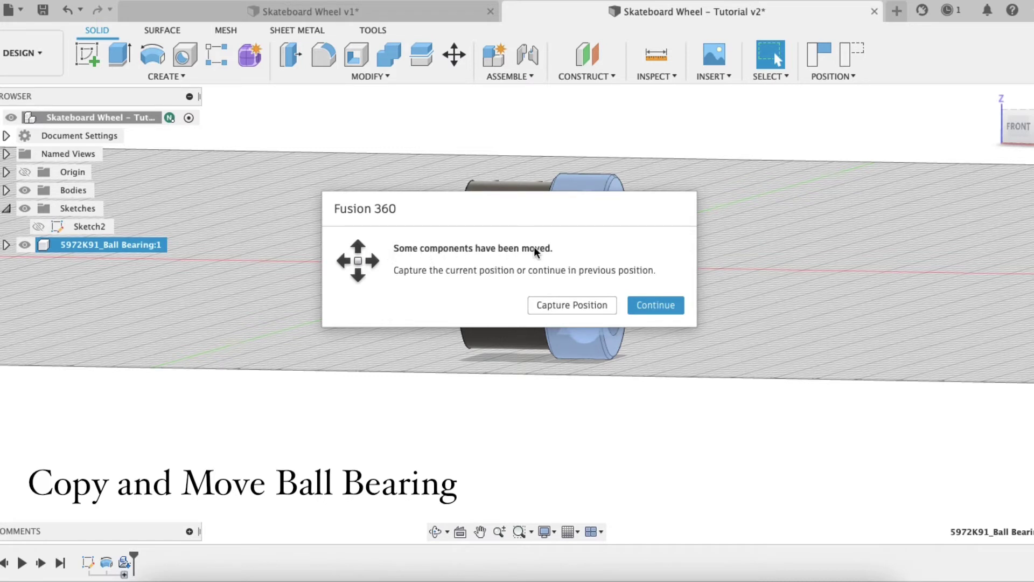
{"action": "left_click", "coordinate": [575, 307]}
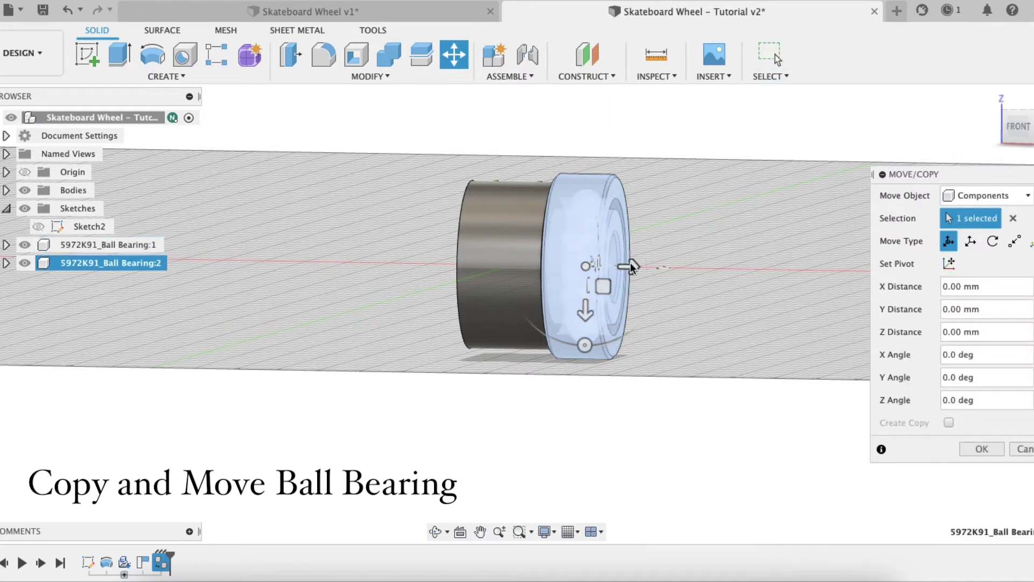
Move the copied ball bearing -17.5 mm along Z to the opposite end of the ring and accept the move
{"action": "left_click_drag", "start_coordinate": [630, 265], "coordinate": [469, 266]}
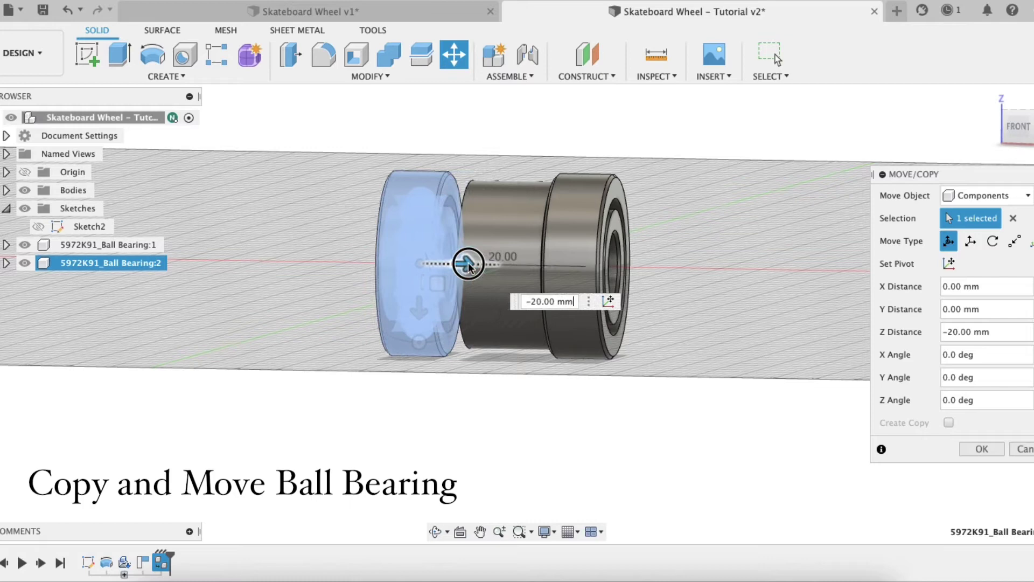
{"action": "left_click", "coordinate": [1017, 126]}
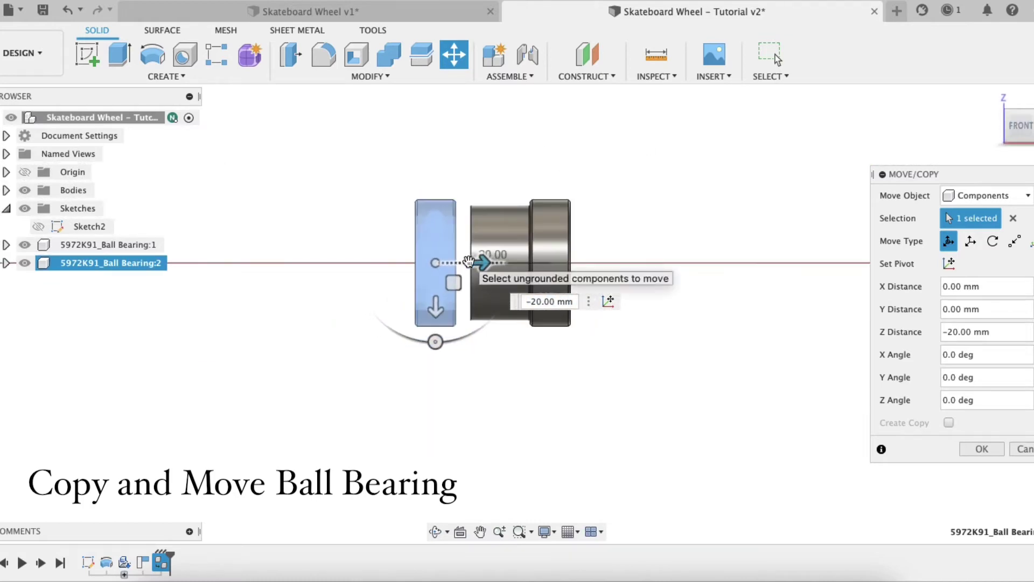
{"action": "scroll", "coordinate": [467, 262], "scroll_direction": "up", "scroll_amount": 5}
{"action": "left_click_drag", "start_coordinate": [405, 268], "coordinate": [503, 276]}
{"action": "type", "text": "17.5"}
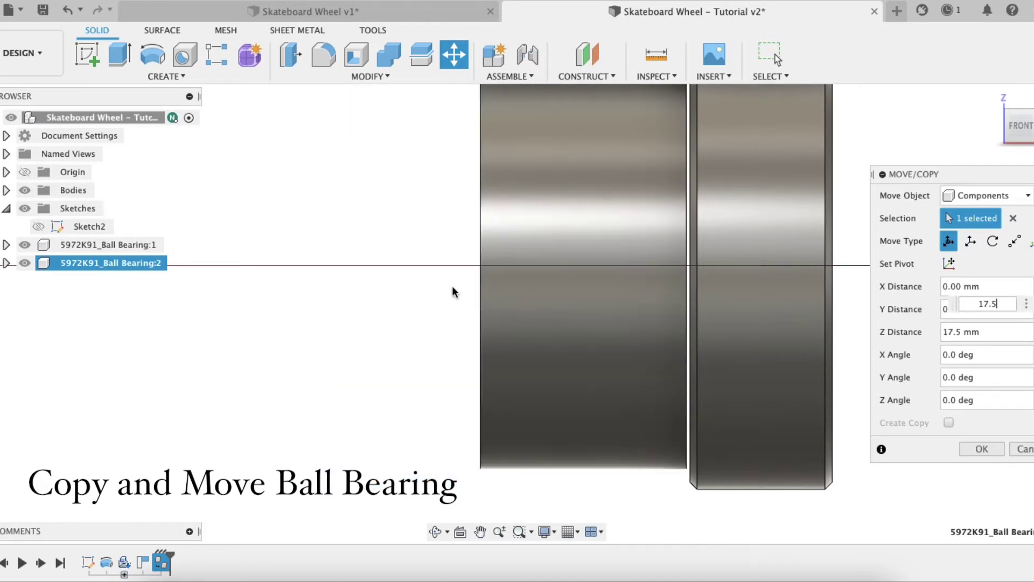
{"action": "scroll", "coordinate": [452, 285], "scroll_direction": "up", "scroll_amount": 3}
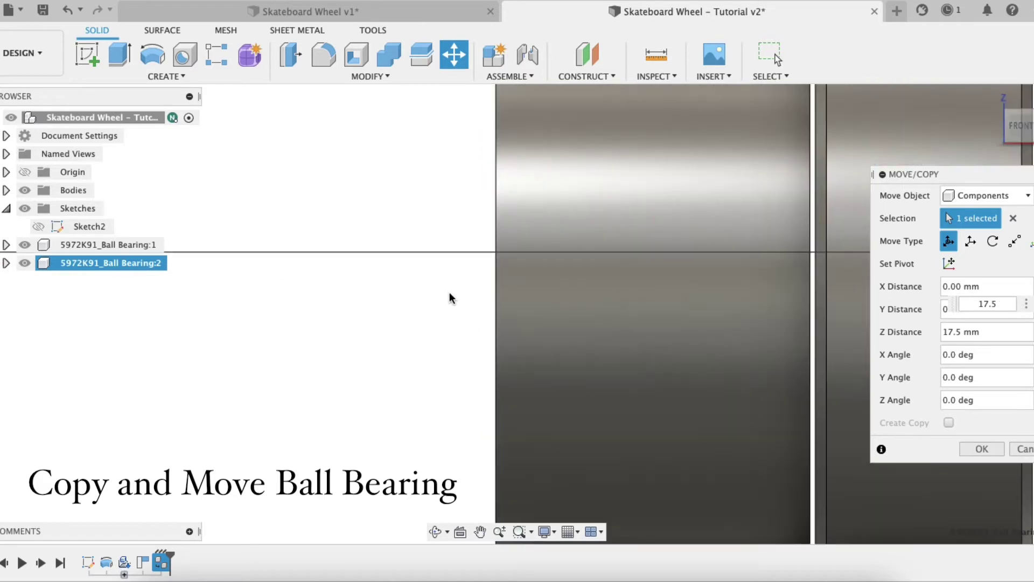
{"action": "left_click", "coordinate": [946, 331]}
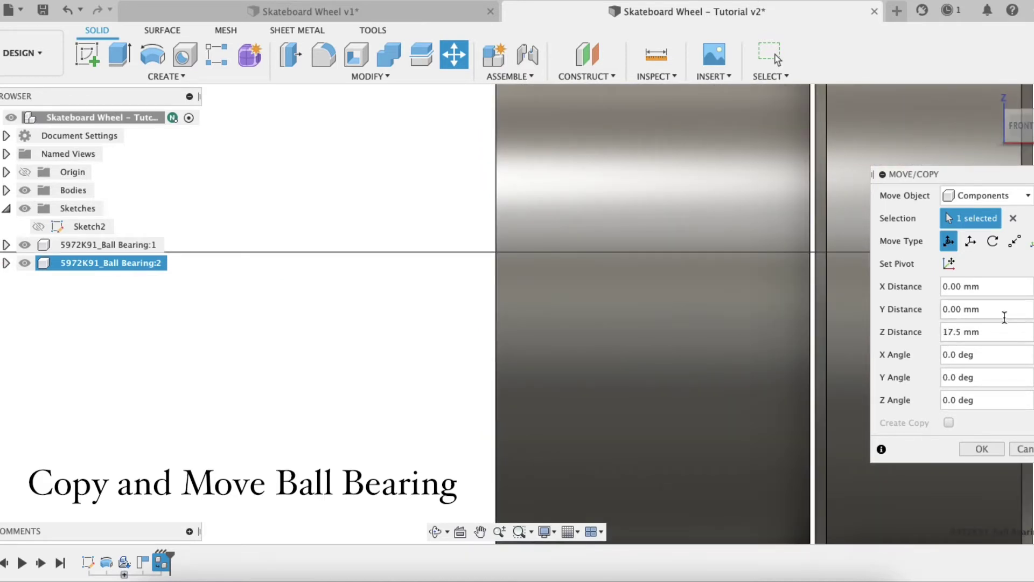
{"action": "type", "text": "-"}
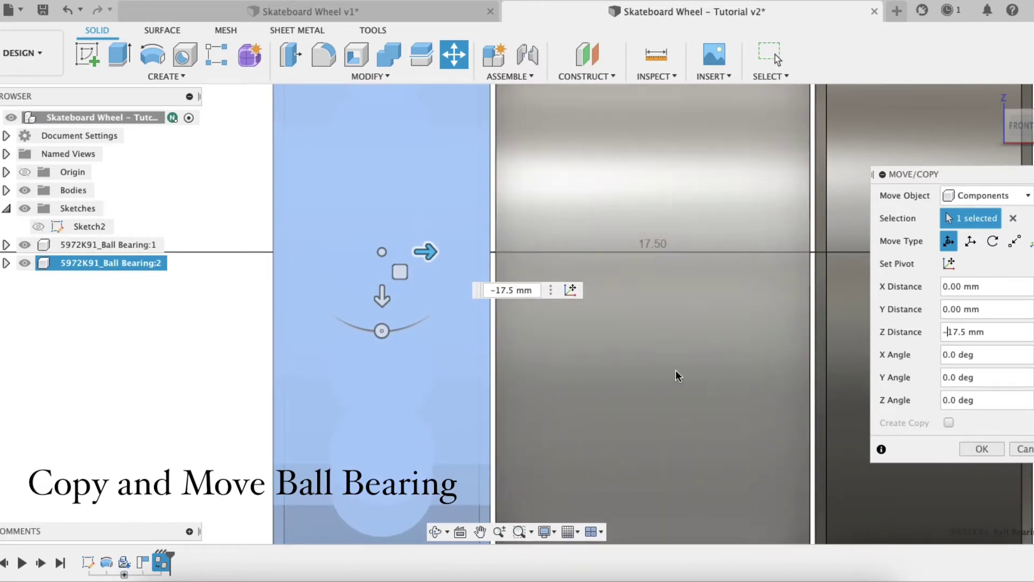
{"action": "scroll", "coordinate": [665, 374], "scroll_direction": "down", "scroll_amount": 5}
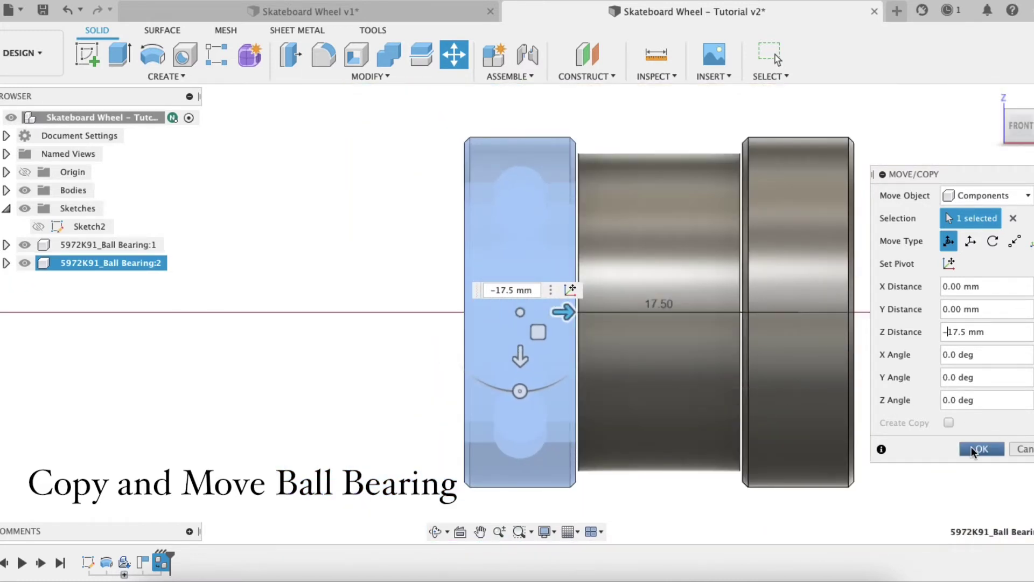
{"action": "left_click", "coordinate": [972, 448]}
Save the design with both bearings in place as a new version
{"action": "middle_click_drag", "start_coordinate": [942, 203], "coordinate": [914, 245], "text": "shift"}
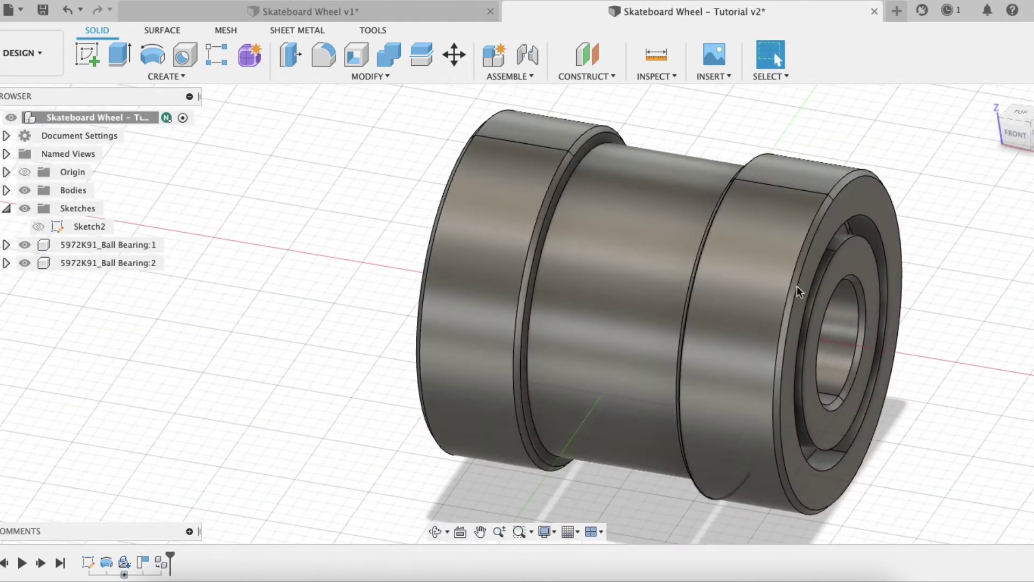
{"action": "left_click", "coordinate": [41, 10]}
{"action": "left_click", "coordinate": [533, 315]}
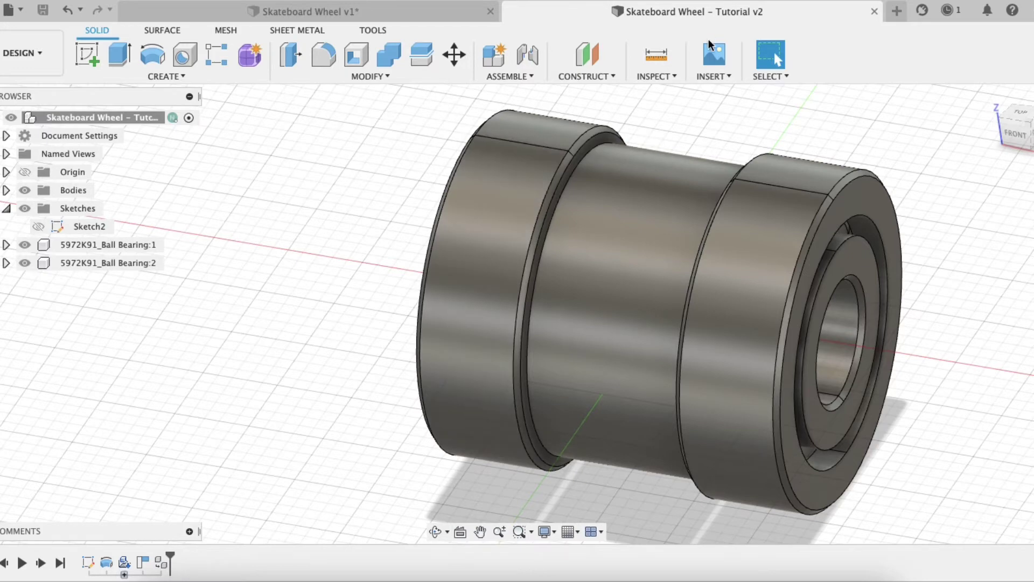
Switch to the Skateboard Wheel v1 design and roll its history forward past the bearing copy to examine the assembly
{"action": "left_click", "coordinate": [355, 13]}
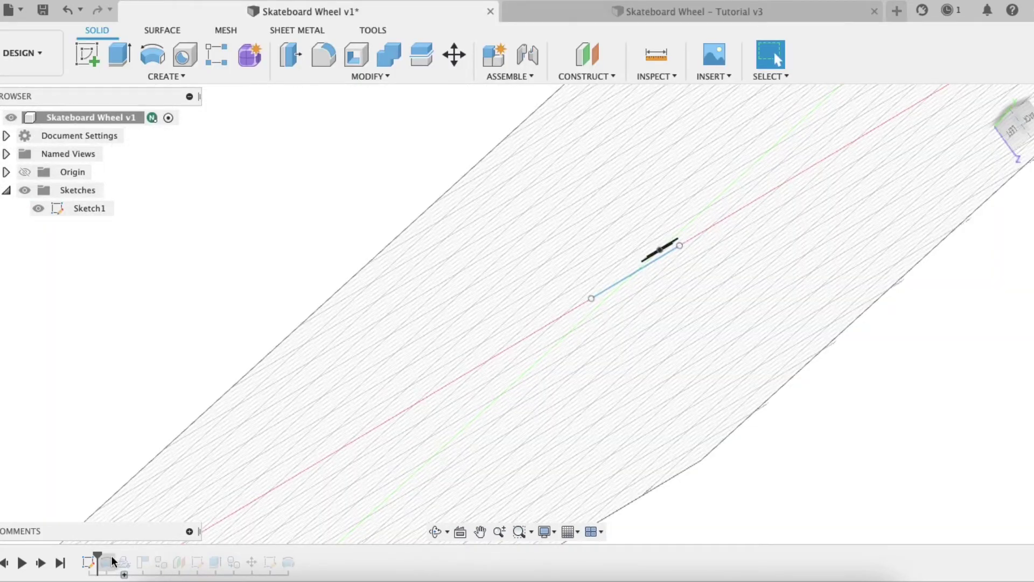
{"action": "left_click_drag", "start_coordinate": [97, 556], "coordinate": [172, 553]}
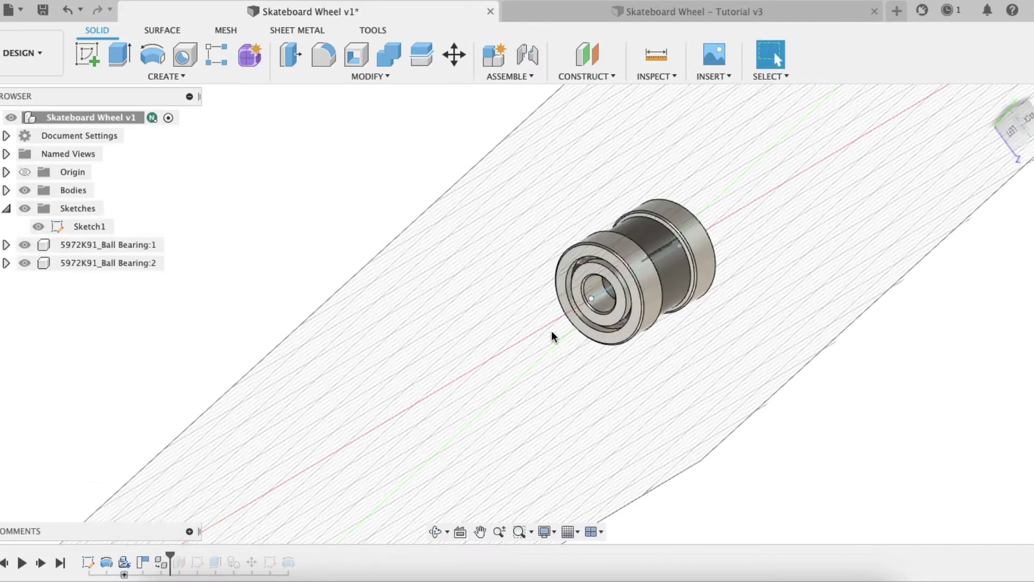
{"action": "middle_click_drag", "start_coordinate": [554, 334], "coordinate": [890, 280], "text": "shift"}
{"action": "key", "text": "Escape"}
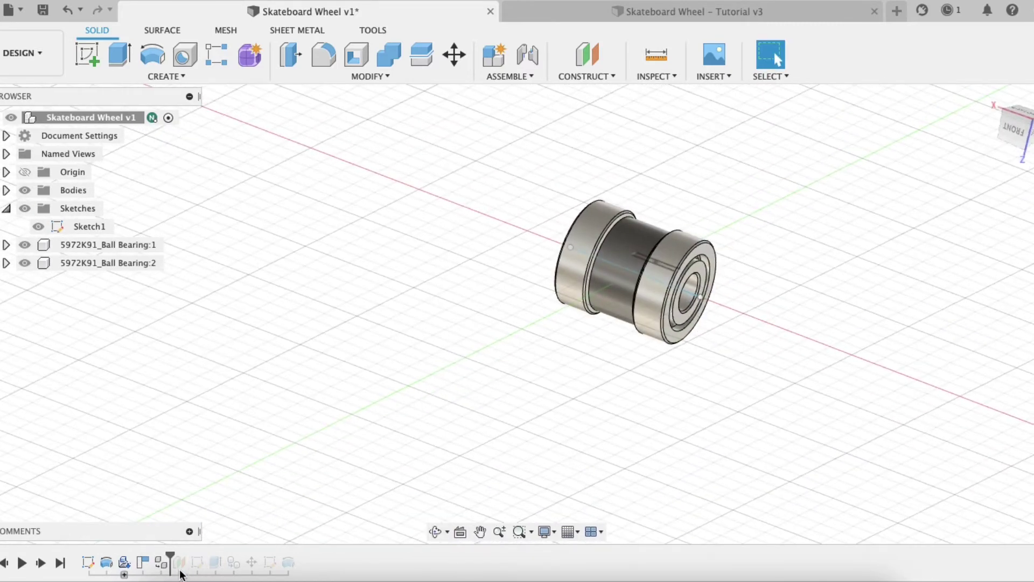
Roll the reference design's history forward through the plane, Sketch2 and the extrusion, hiding Sketch1, to examine the bearing cover
{"action": "left_click_drag", "start_coordinate": [171, 555], "coordinate": [205, 555]}
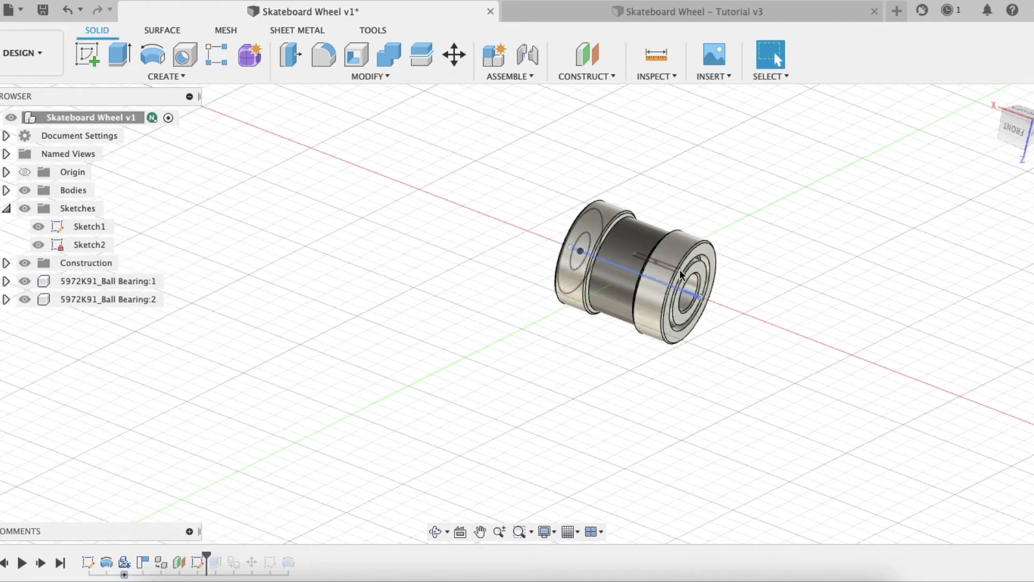
{"action": "left_click", "coordinate": [38, 226]}
{"action": "mouse_move", "coordinate": [583, 275]}
{"action": "middle_mouse_down", "text": "shift"}
{"action": "mouse_move", "coordinate": [609, 251]}
{"action": "mouse_move", "coordinate": [596, 252]}
{"action": "middle_mouse_up", "text": "shift"}
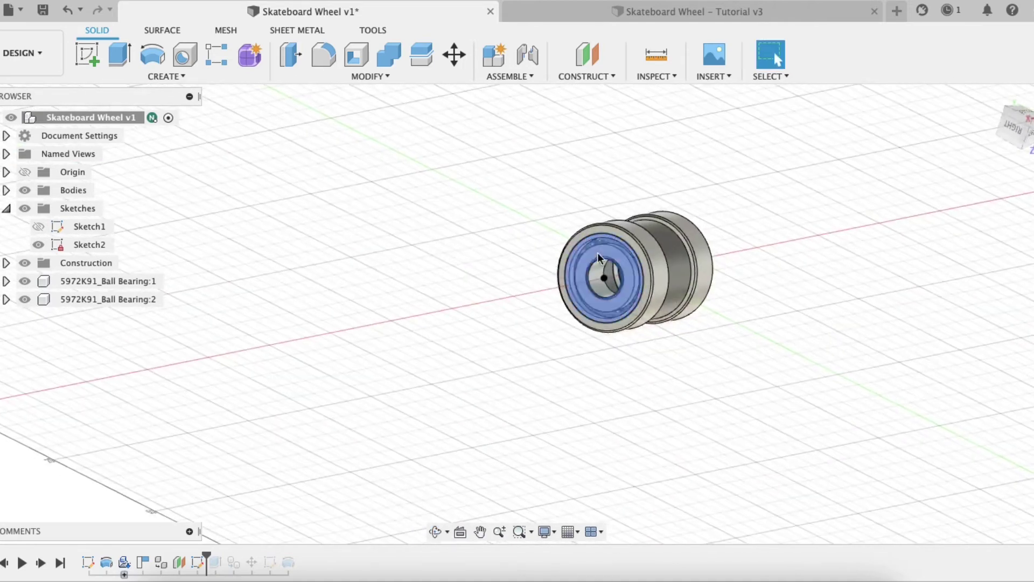
{"action": "scroll", "coordinate": [598, 250], "scroll_direction": "down", "scroll_amount": 3}
{"action": "scroll", "coordinate": [596, 251], "scroll_direction": "up", "scroll_amount": 6}
{"action": "scroll", "coordinate": [598, 245], "scroll_direction": "up", "scroll_amount": 2}
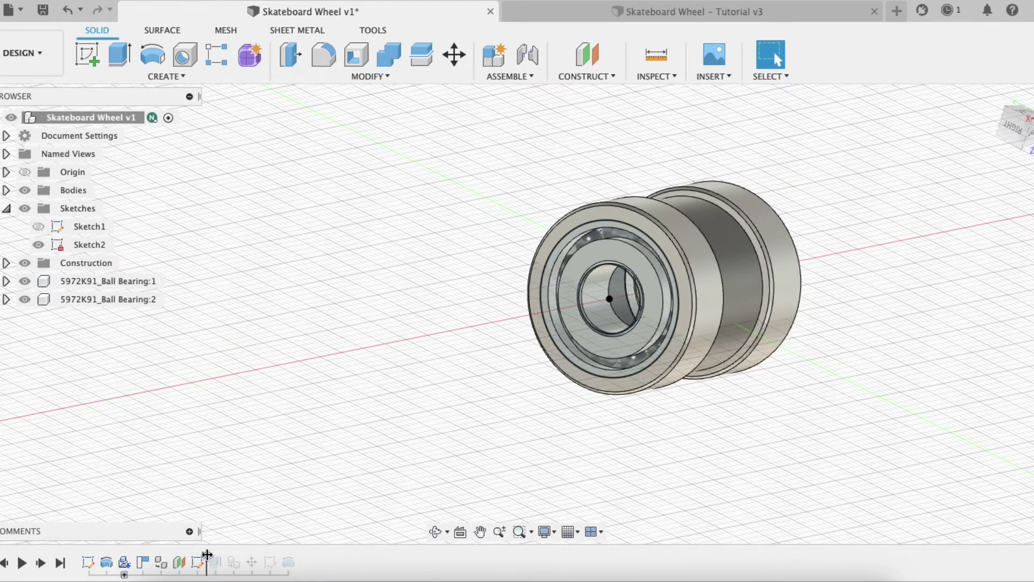
{"action": "left_click_drag", "start_coordinate": [206, 555], "coordinate": [224, 557]}
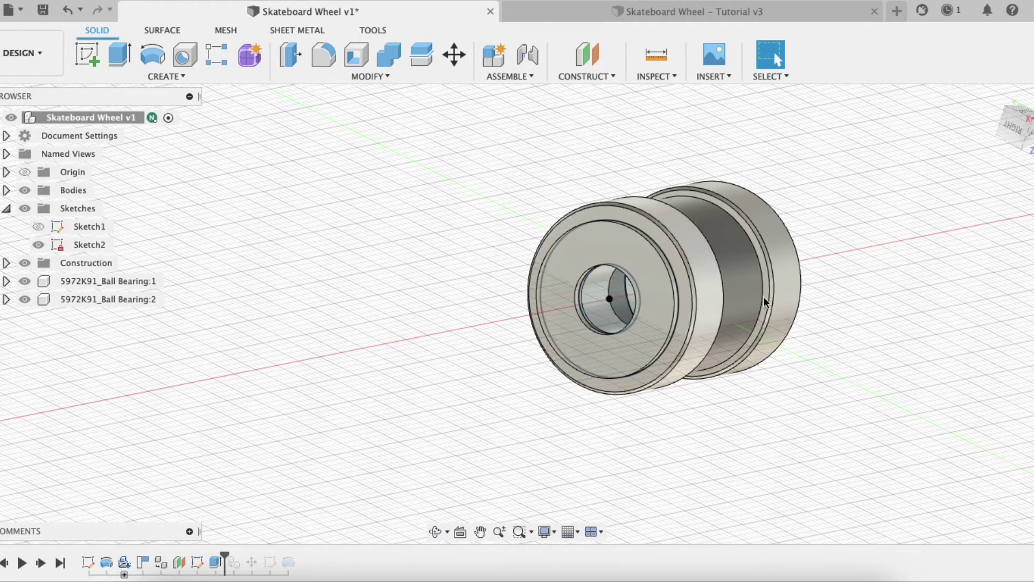
{"action": "middle_click_drag", "start_coordinate": [766, 303], "coordinate": [707, 299], "text": "shift"}
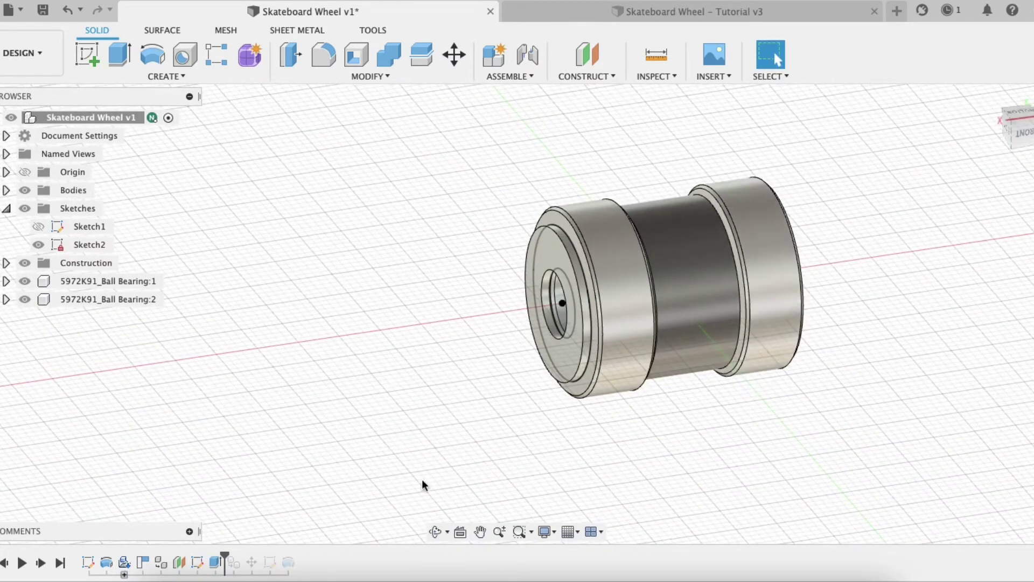
Return to the Skateboard Wheel – Tutorial design and start an offset plane from the outer ring face of the first ball bearing
{"action": "left_click", "coordinate": [608, 9]}
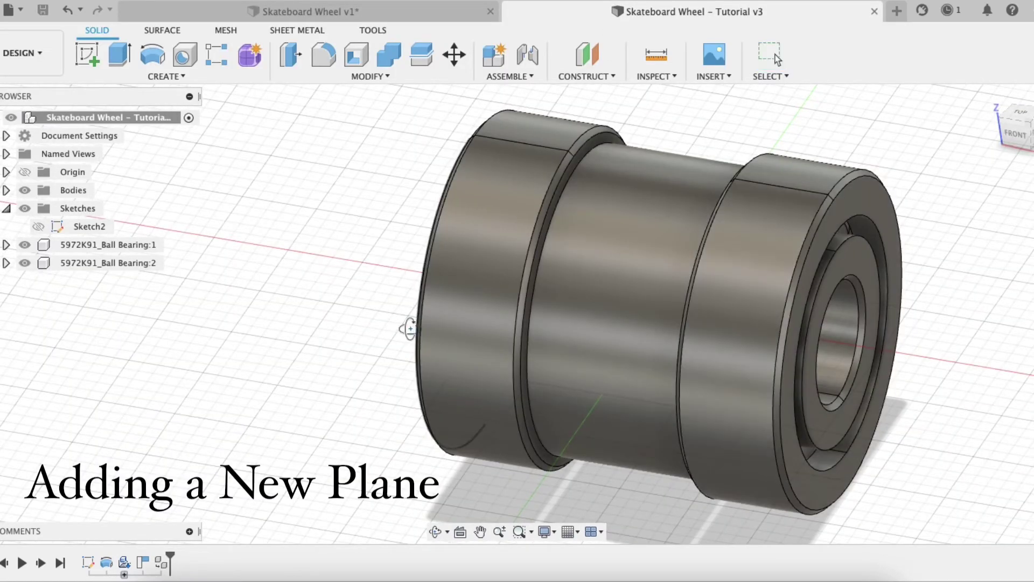
{"action": "middle_click_drag", "start_coordinate": [410, 328], "coordinate": [362, 318], "text": "shift"}
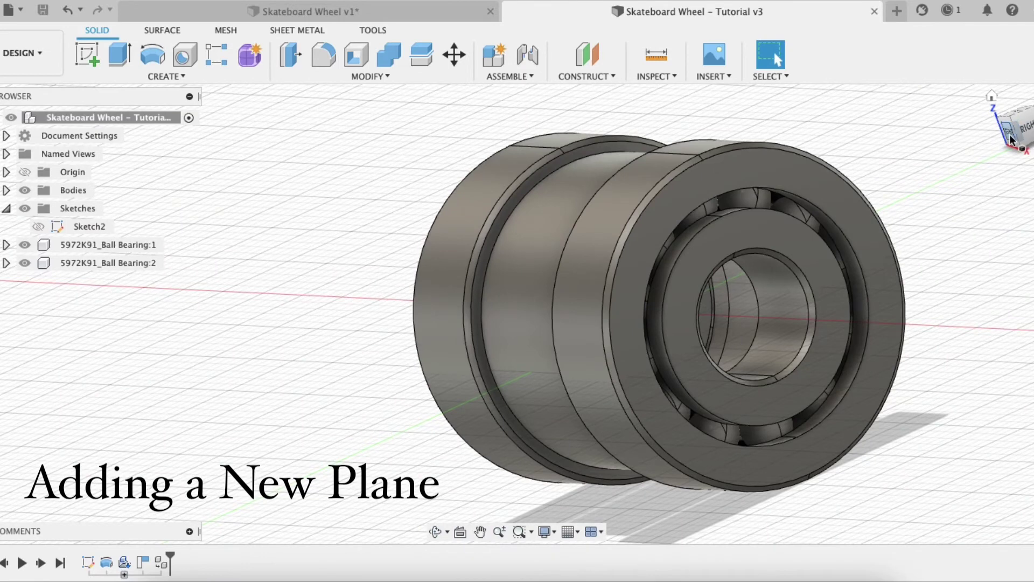
{"action": "left_click", "coordinate": [1011, 139]}
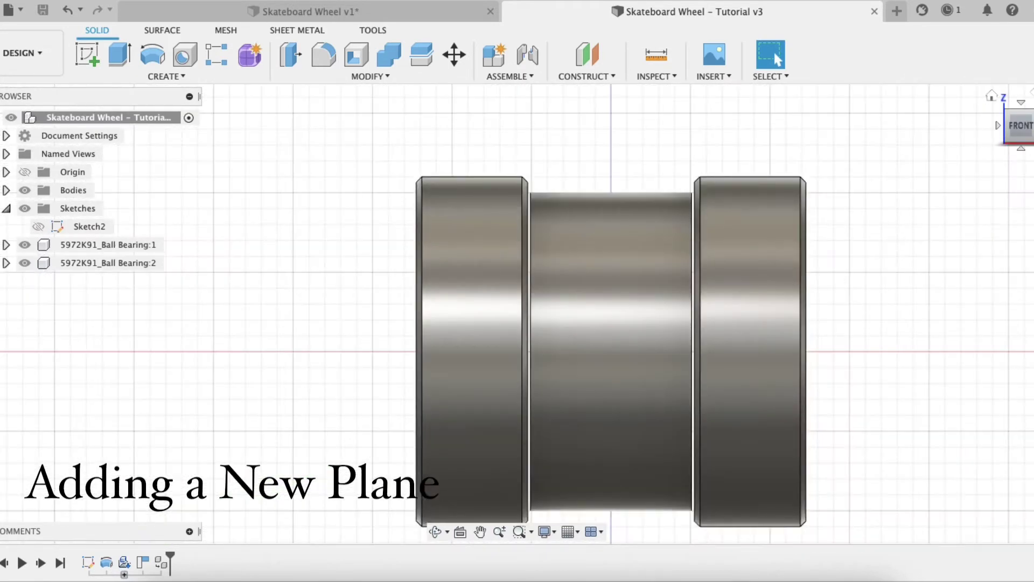
{"action": "left_click", "coordinate": [998, 125]}
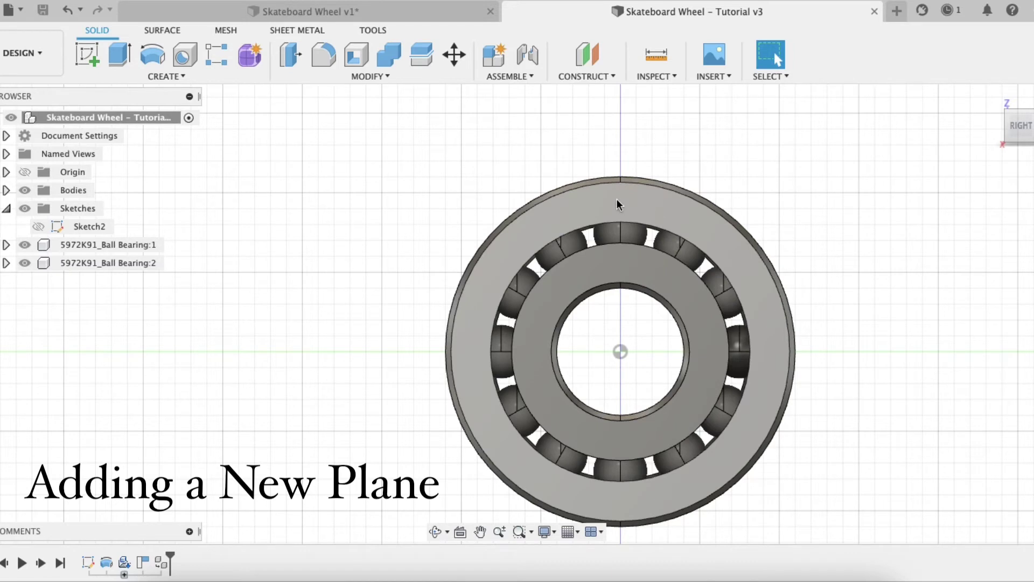
{"action": "left_click", "coordinate": [655, 199]}
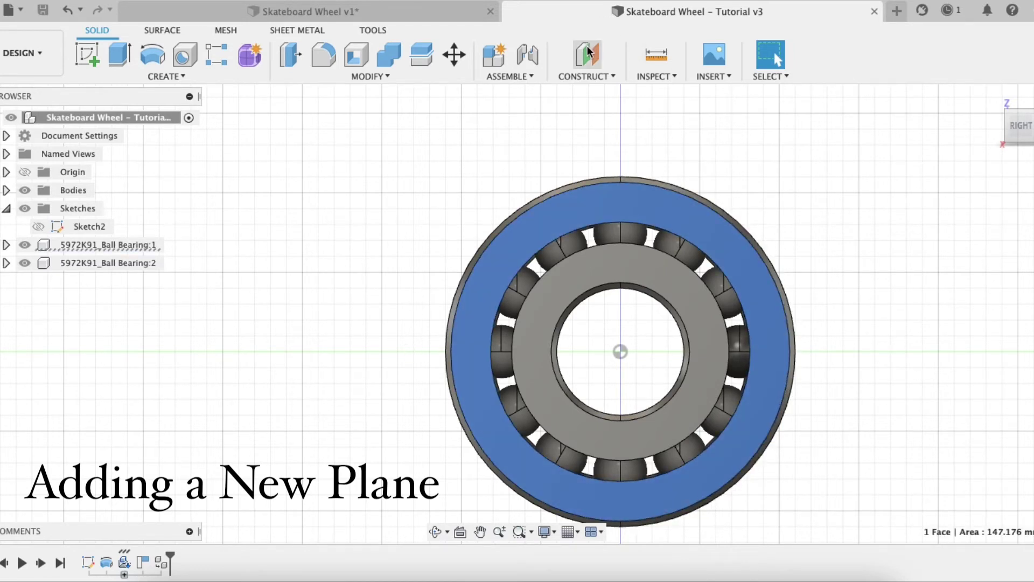
{"action": "left_click", "coordinate": [598, 78]}
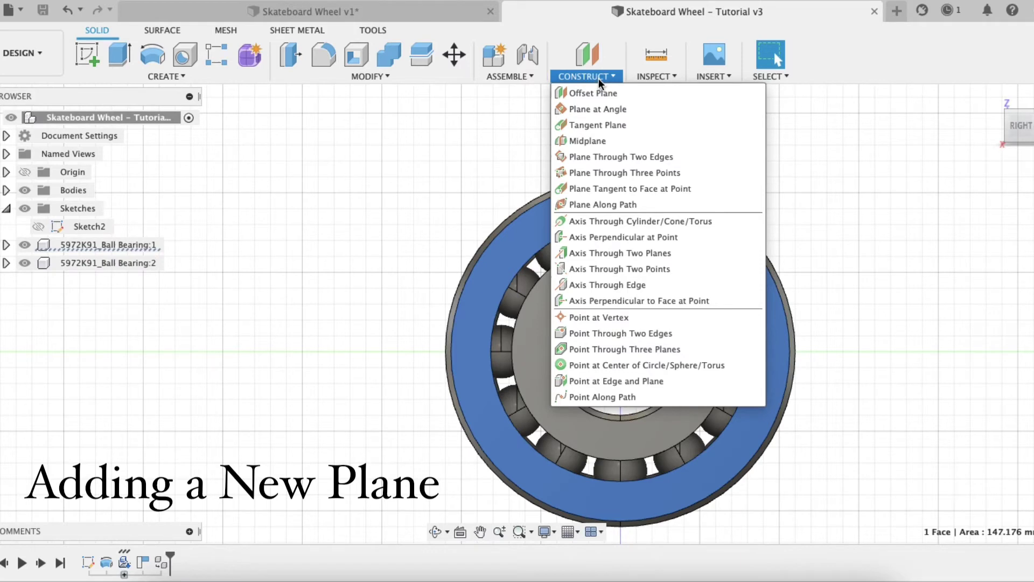
{"action": "left_click", "coordinate": [613, 96]}
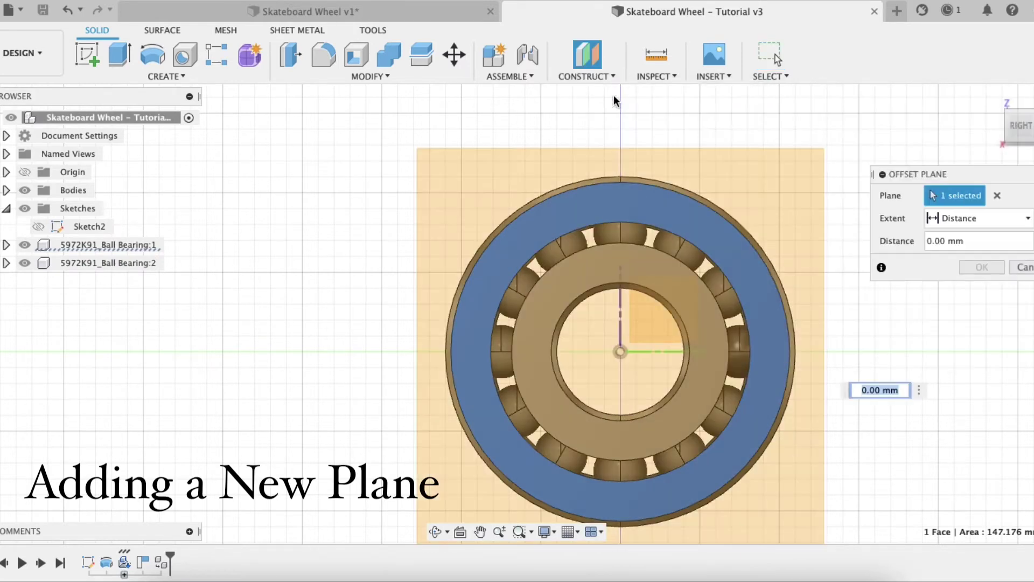
Set the offset plane's distance from the bearing face to 0.25 mm
{"action": "middle_click_drag", "start_coordinate": [366, 225], "coordinate": [838, 160], "text": "shift"}
{"action": "scroll", "coordinate": [812, 257], "scroll_direction": "up", "scroll_amount": 3}
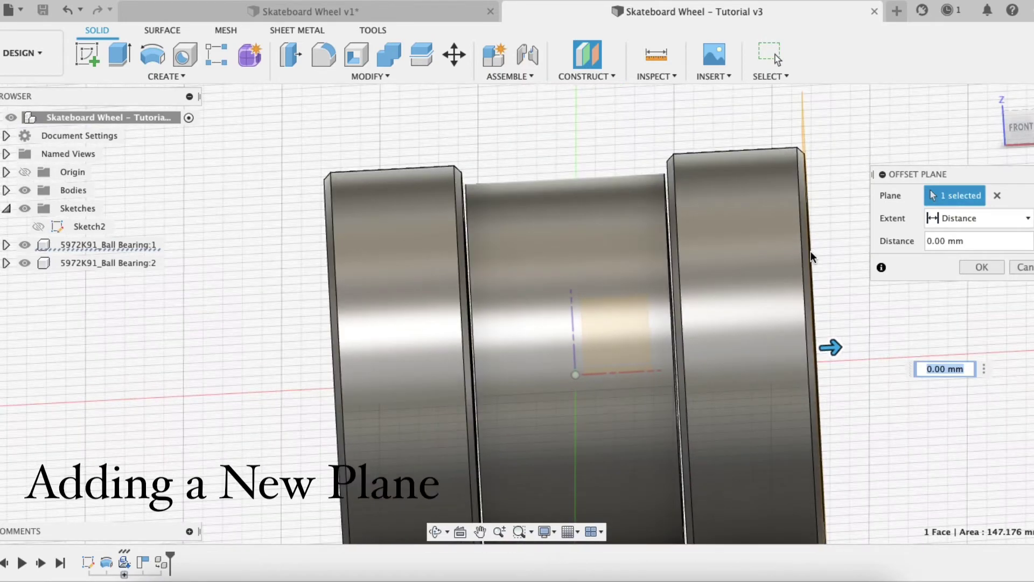
{"action": "middle_click_drag", "start_coordinate": [812, 256], "coordinate": [699, 265], "text": "shift"}
{"action": "scroll", "coordinate": [771, 280], "scroll_direction": "down", "scroll_amount": 2}
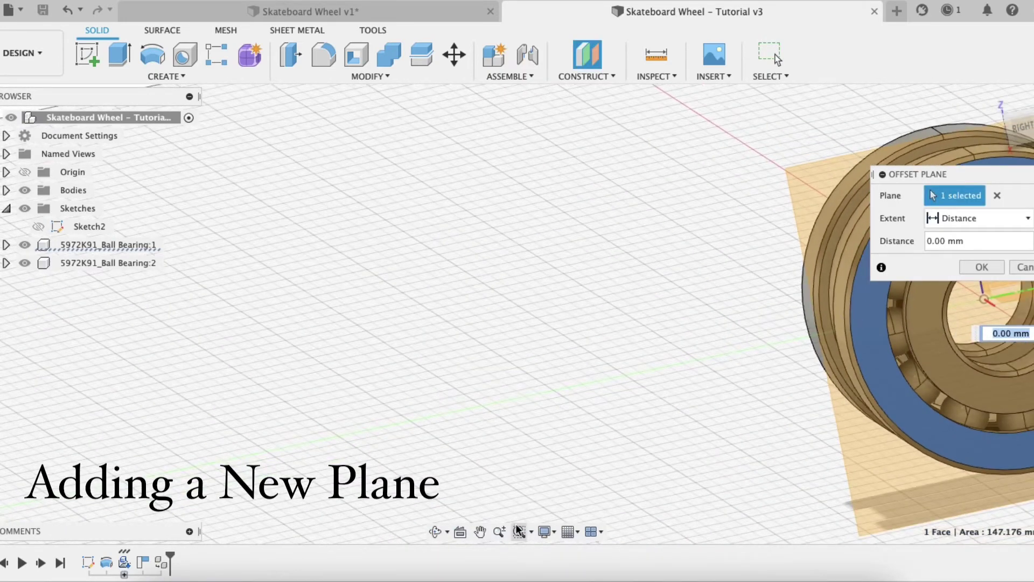
{"action": "left_click", "coordinate": [480, 532]}
{"action": "left_click_drag", "start_coordinate": [480, 339], "coordinate": [199, 338]}
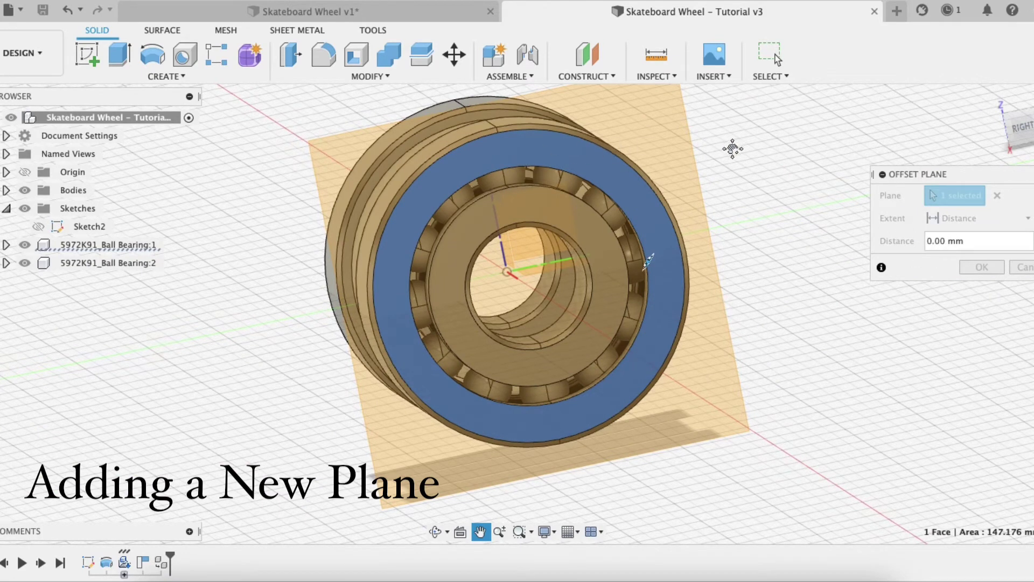
{"action": "left_click", "coordinate": [938, 241]}
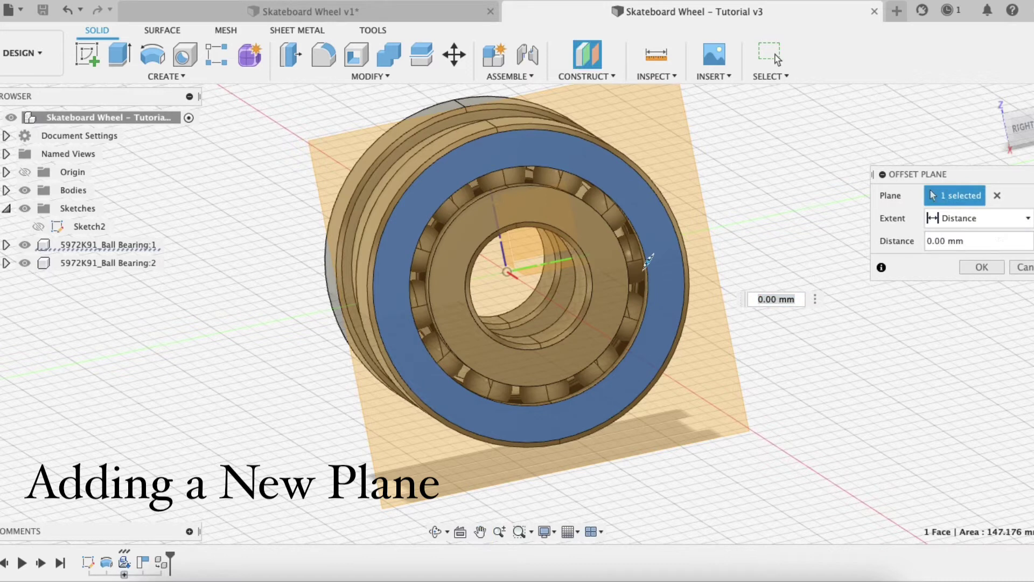
{"action": "key", "text": "Left"}
{"action": "type", "text": "5"}
{"action": "key", "text": "Left"}
{"action": "type", "text": "2"}
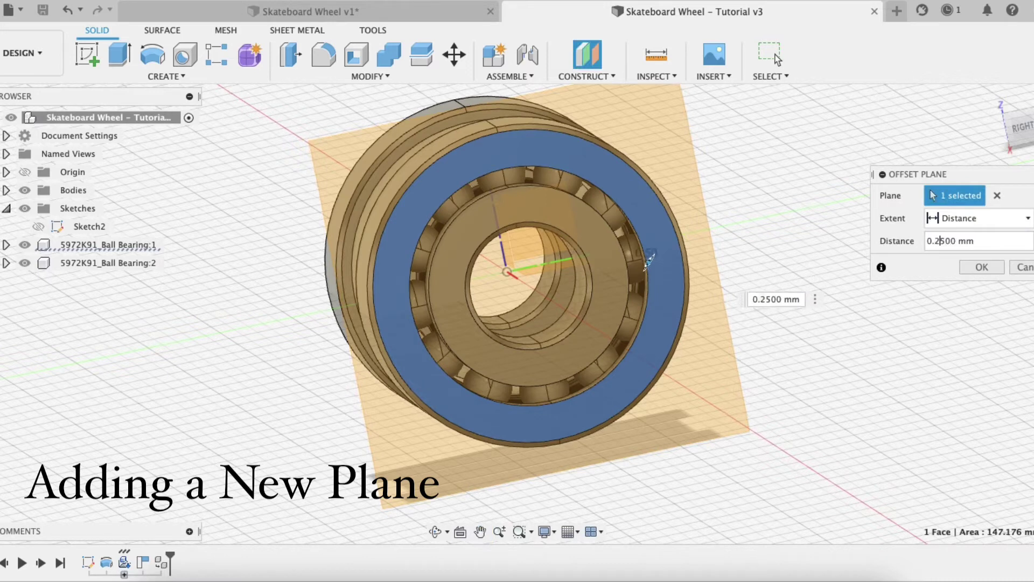
Check the gap between the plane and the bearing in front view, and accept the offset plane
{"action": "middle_click_drag", "start_coordinate": [452, 249], "coordinate": [591, 183], "text": "shift"}
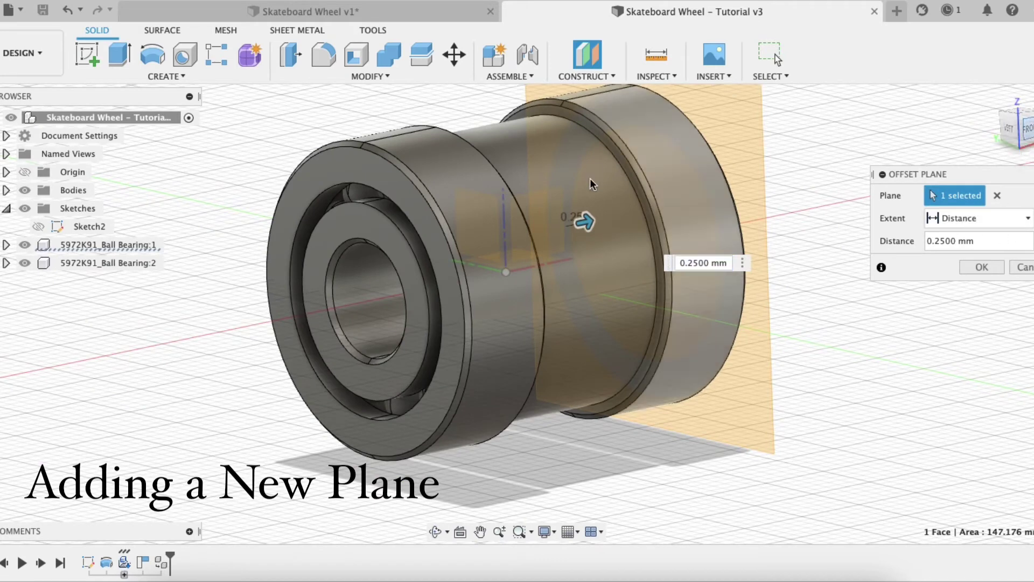
{"action": "scroll", "coordinate": [669, 223], "scroll_direction": "up", "scroll_amount": 5}
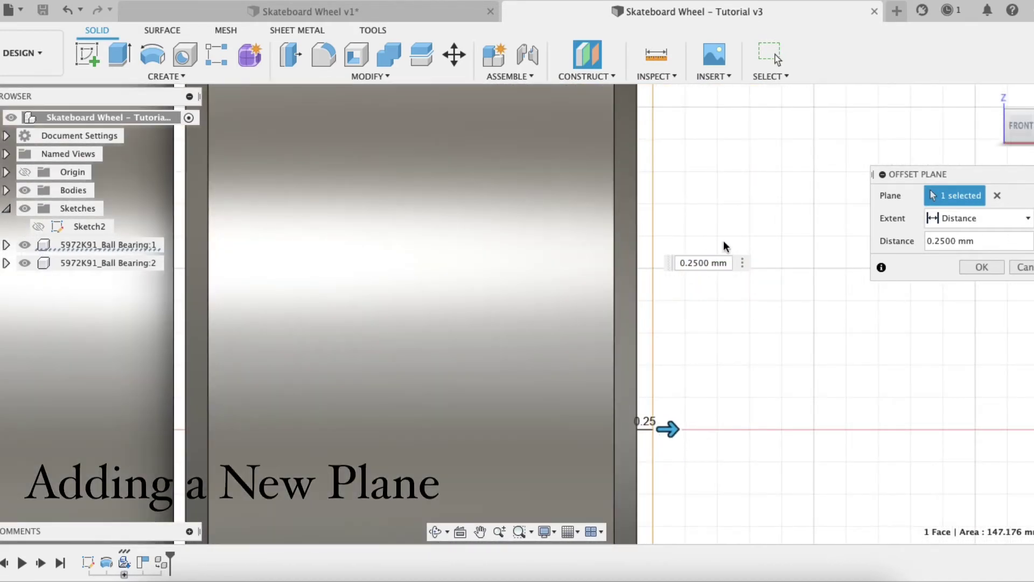
{"action": "left_click", "coordinate": [981, 266]}
{"action": "scroll", "coordinate": [677, 224], "scroll_direction": "down", "scroll_amount": 10}
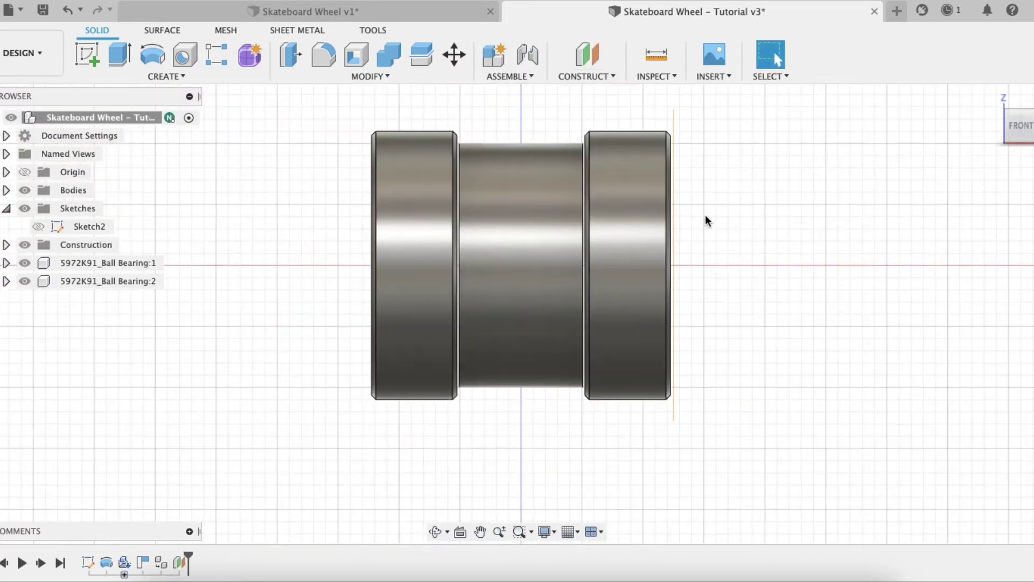
Start a new sketch on the offset plane in front of the bearing
{"action": "mouse_move", "coordinate": [706, 215]}
{"action": "middle_mouse_down", "text": "shift"}
{"action": "mouse_move", "coordinate": [744, 206]}
{"action": "mouse_move", "coordinate": [684, 214]}
{"action": "middle_mouse_up", "text": "shift"}
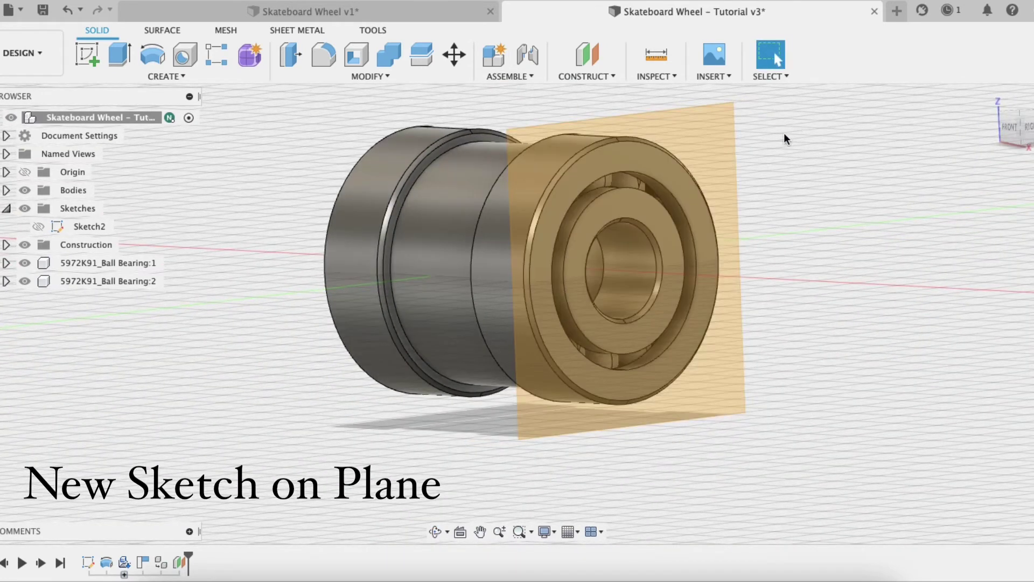
{"action": "left_click", "coordinate": [700, 138]}
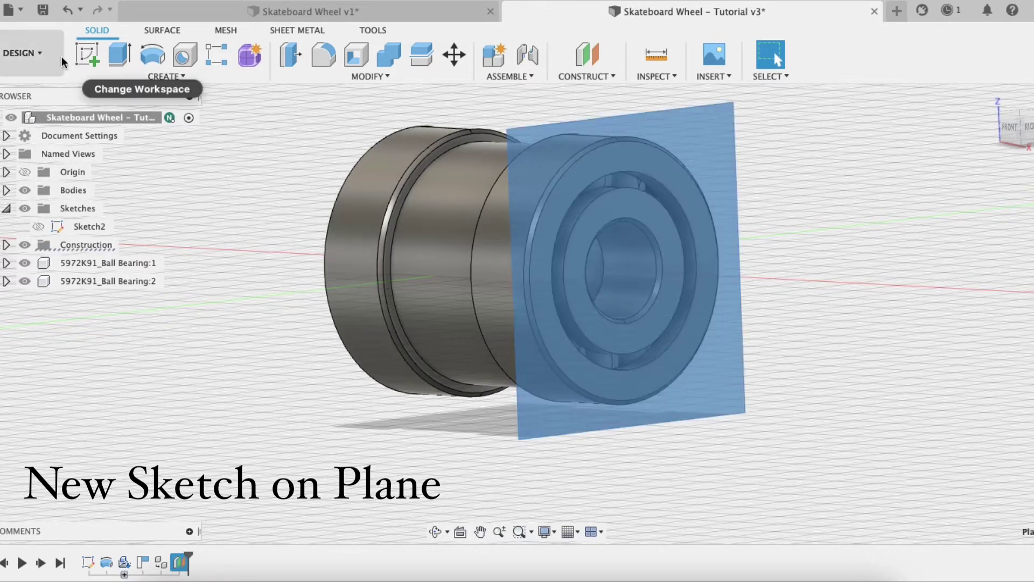
{"action": "left_click", "coordinate": [87, 56]}
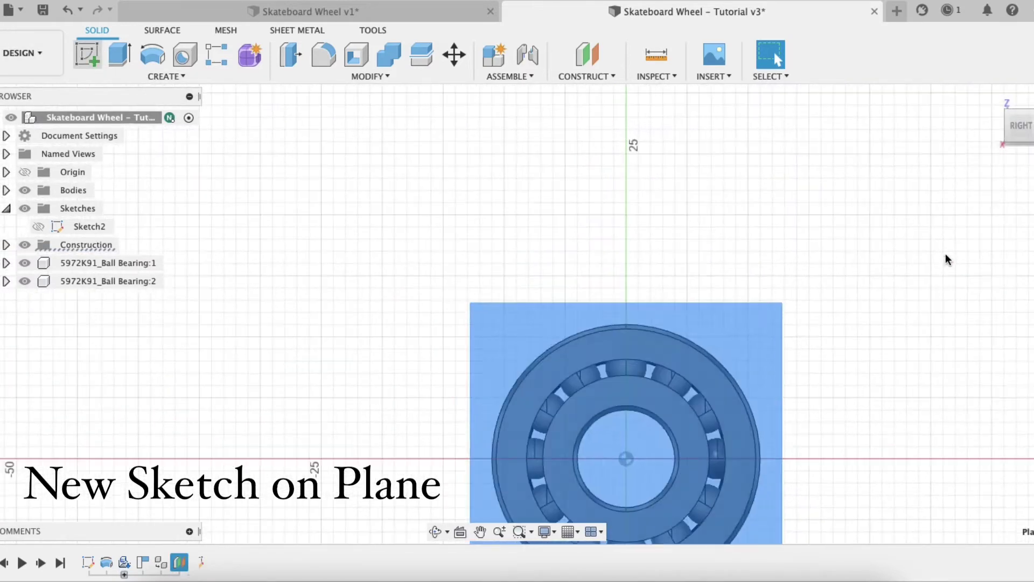
Sketch two concentric circles centred on the origin: one about 6.3 mm in diameter inside the bore, one around the bearing balls
{"action": "left_click", "coordinate": [480, 531]}
{"action": "left_click_drag", "start_coordinate": [650, 380], "coordinate": [482, 194]}
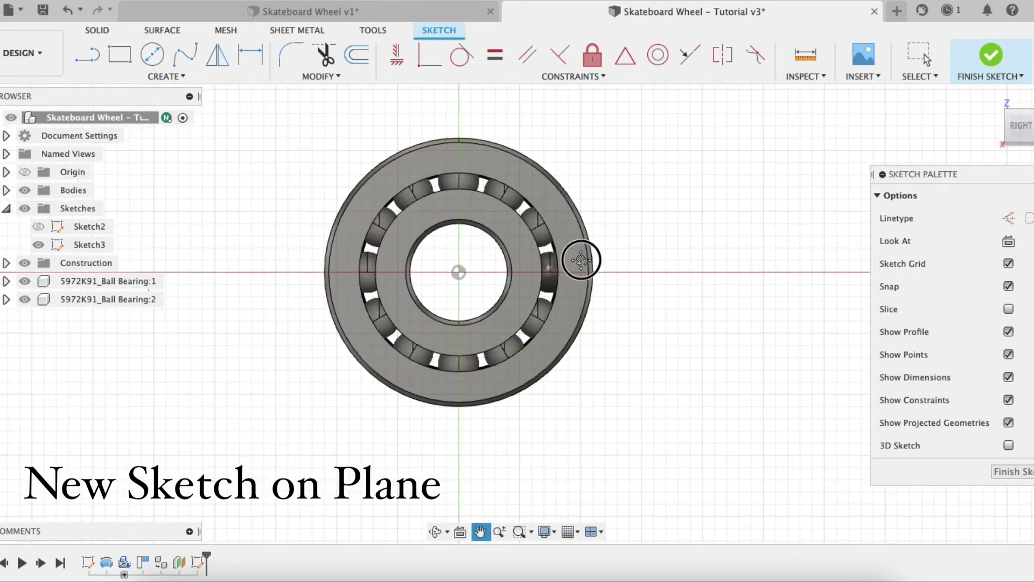
{"action": "left_click_drag", "start_coordinate": [586, 259], "coordinate": [646, 277]}
{"action": "scroll", "coordinate": [504, 269], "scroll_direction": "down", "scroll_amount": 2}
{"action": "scroll", "coordinate": [514, 269], "scroll_direction": "up", "scroll_amount": 3}
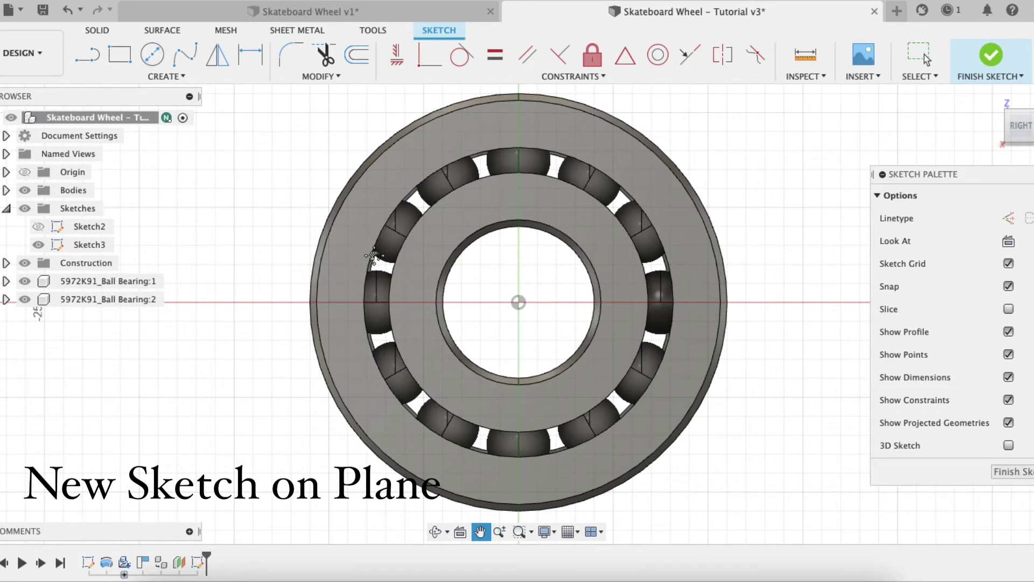
{"action": "left_click", "coordinate": [151, 54]}
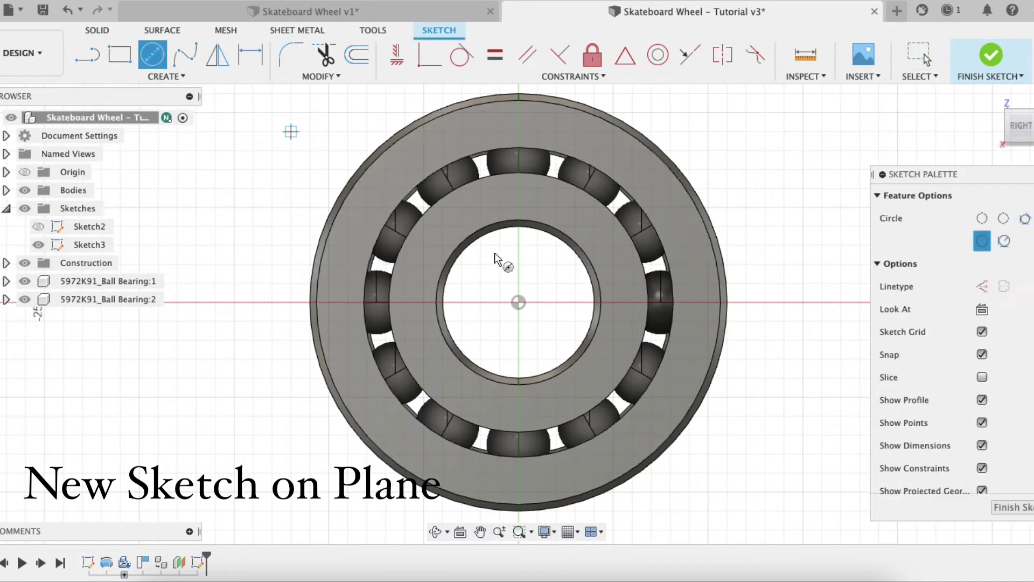
{"action": "left_click", "coordinate": [517, 302]}
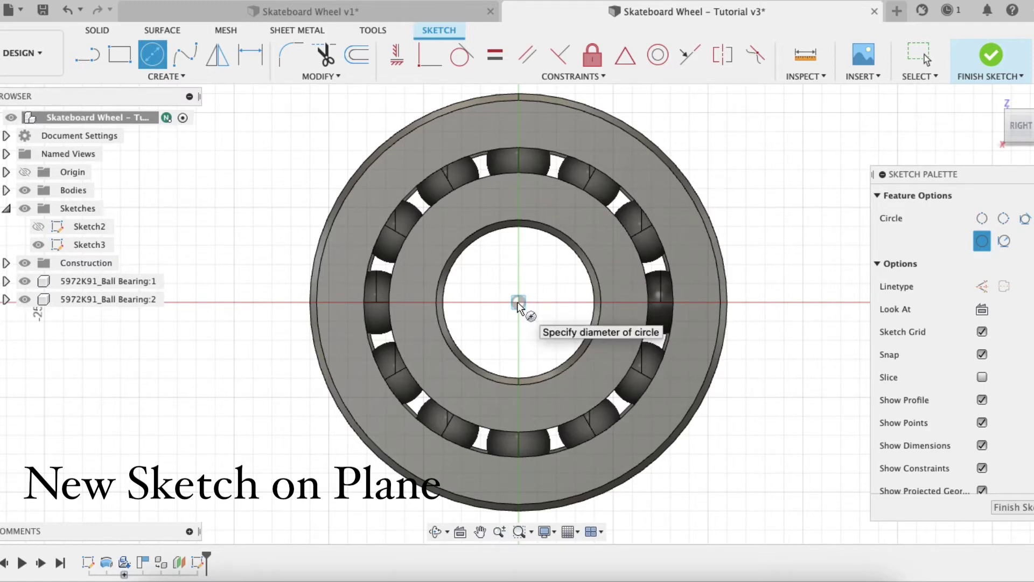
{"action": "left_click", "coordinate": [538, 246]}
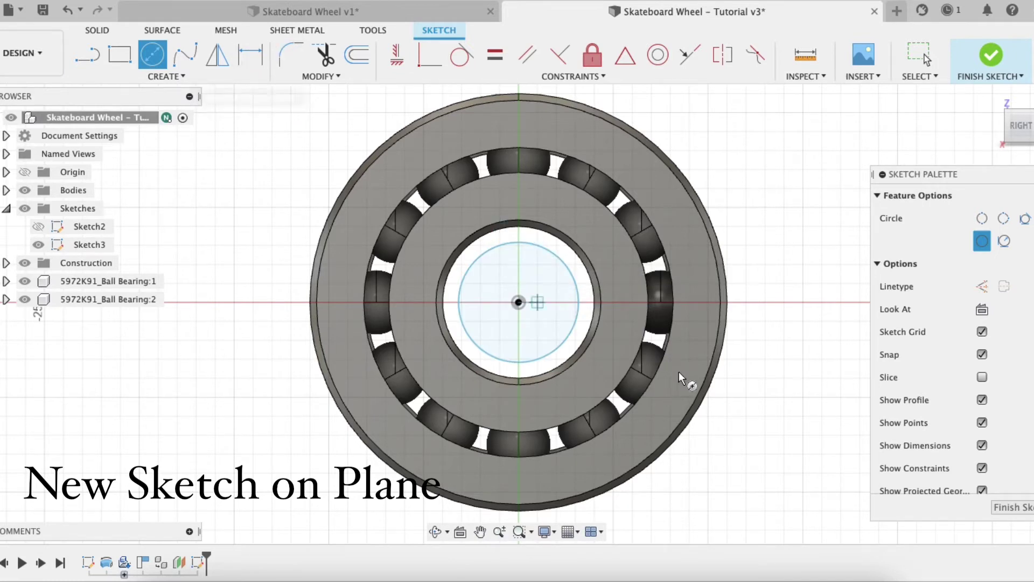
{"action": "left_click", "coordinate": [518, 302]}
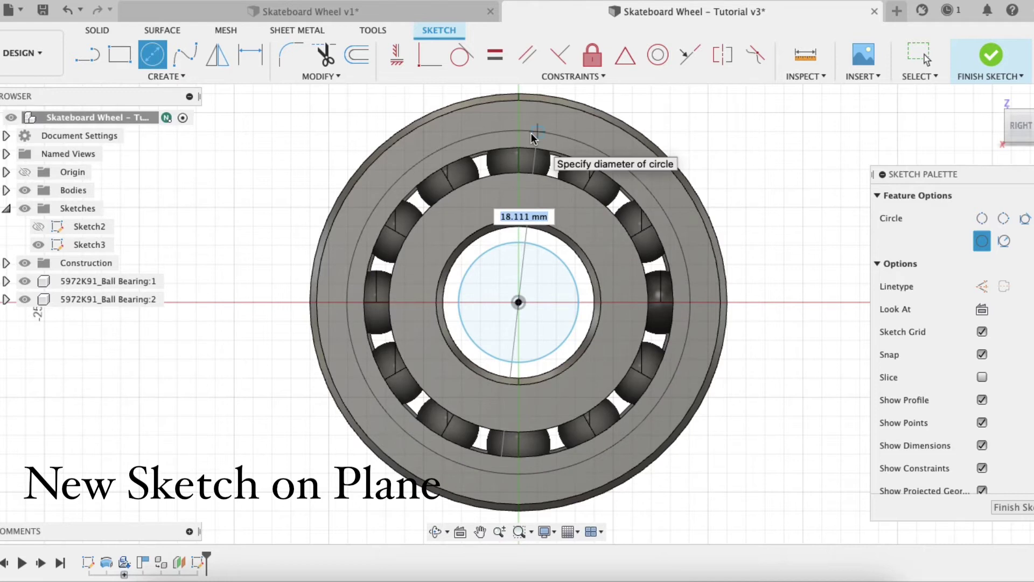
{"action": "left_click", "coordinate": [575, 131]}
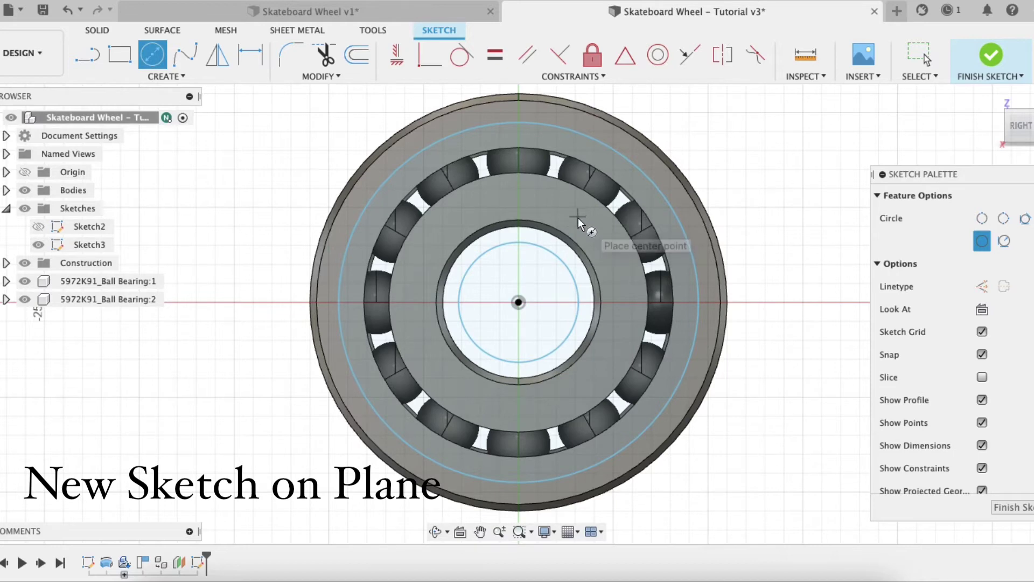
Switch to the Skateboard Wheel v1 design and open its bearing cover sketch to read the circle diameters
{"action": "left_click", "coordinate": [382, 14]}
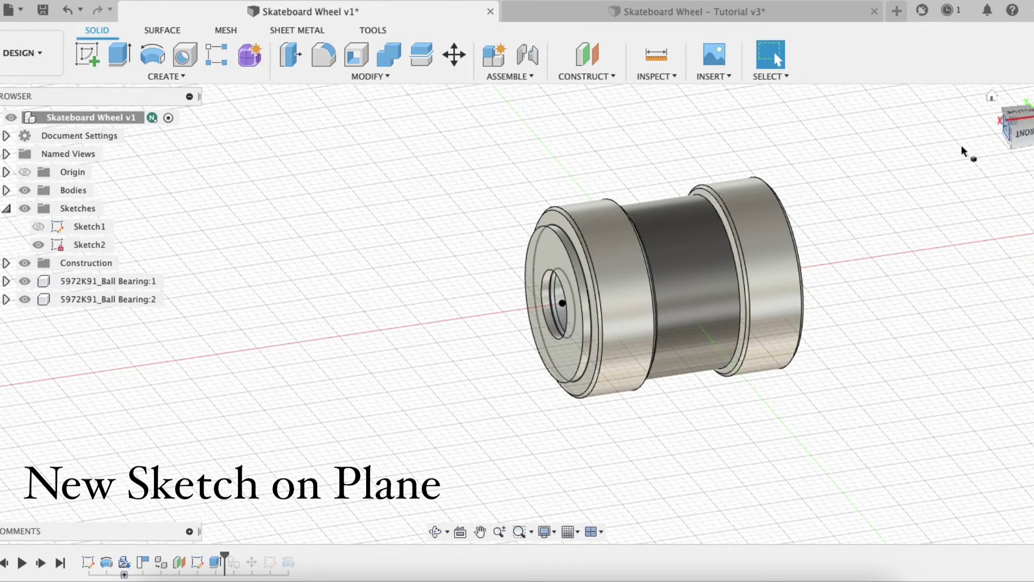
{"action": "left_click", "coordinate": [1005, 126]}
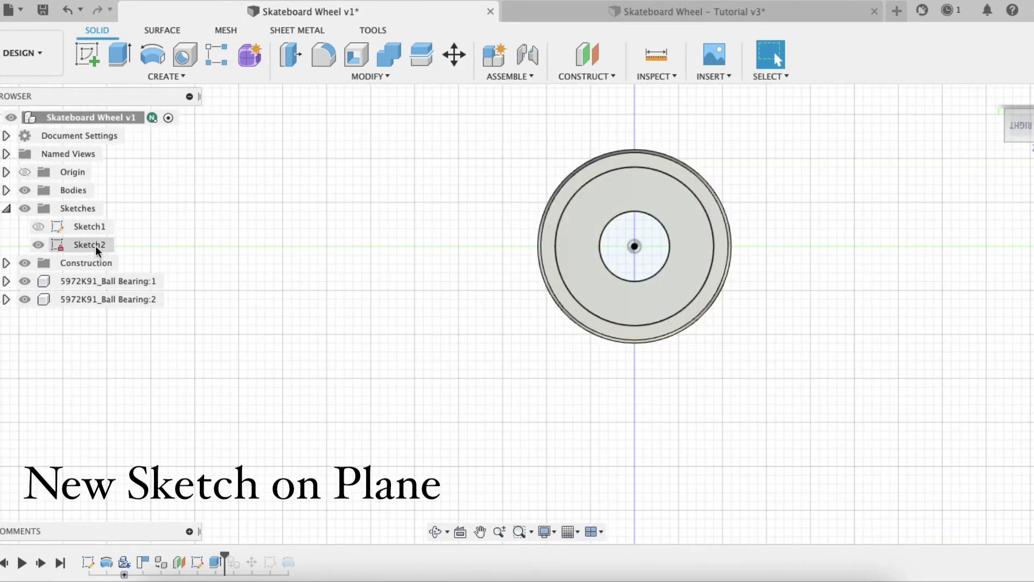
{"action": "right_click", "coordinate": [95, 245]}
{"action": "left_click", "coordinate": [143, 295]}
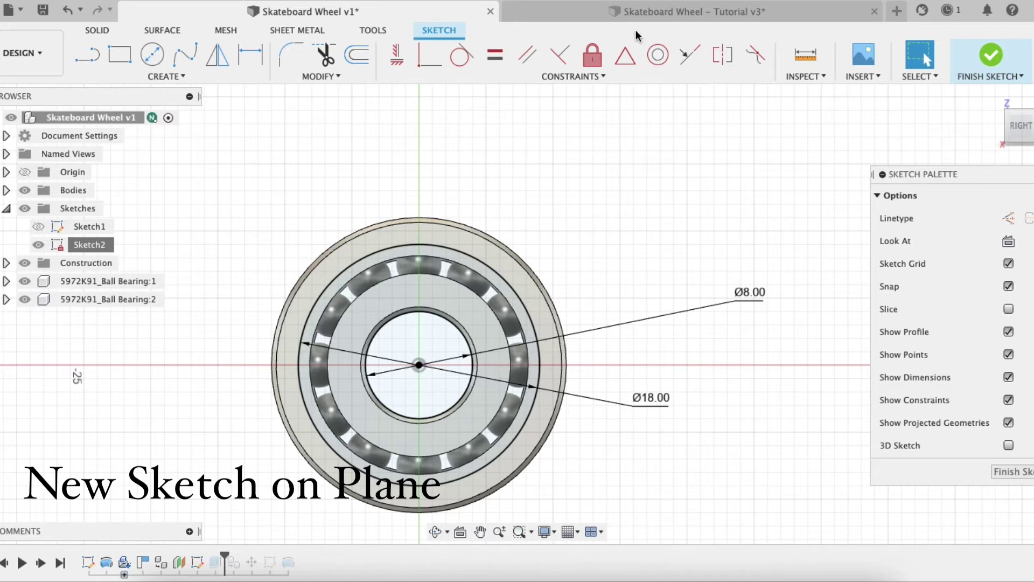
Return to the Skateboard Wheel – Tutorial design and dimension the inner circle's diameter to 8 mm
{"action": "left_click", "coordinate": [638, 12]}
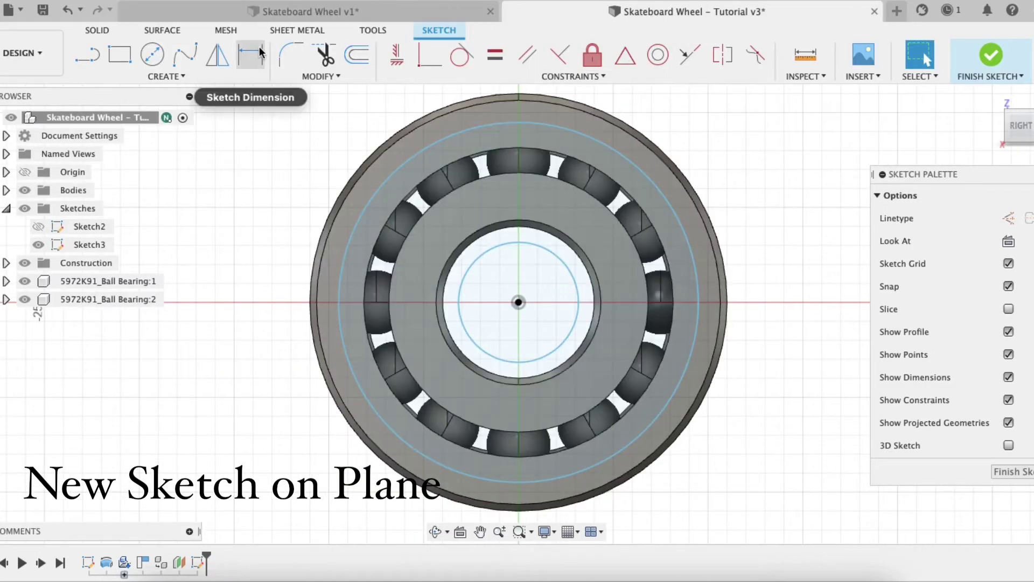
{"action": "left_click", "coordinate": [256, 56]}
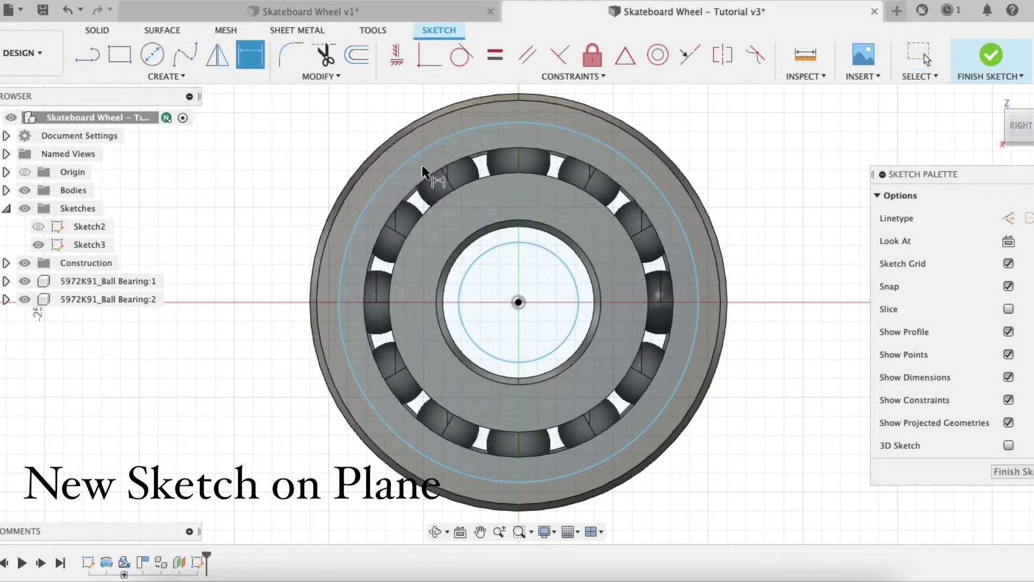
{"action": "left_click", "coordinate": [565, 264]}
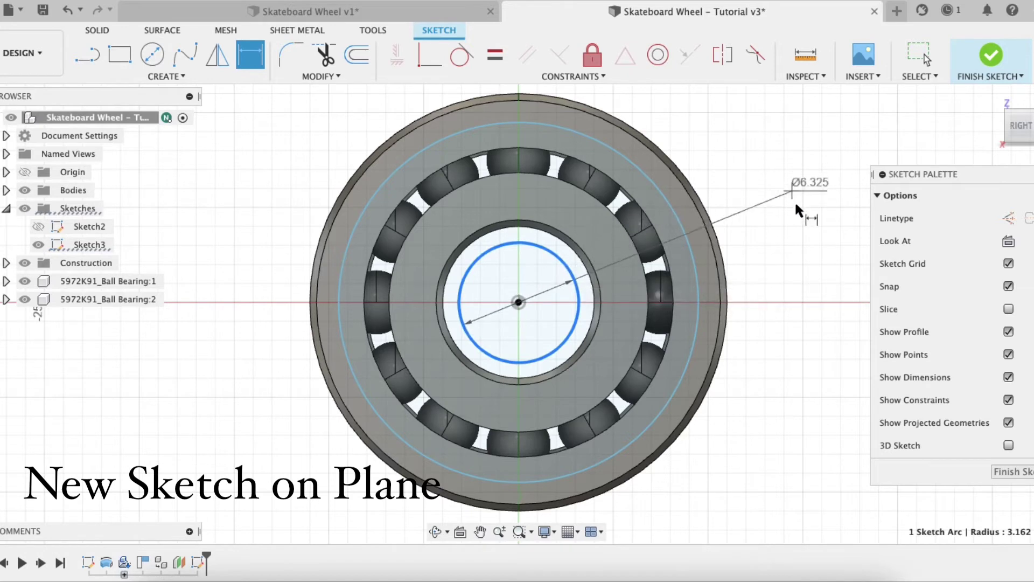
{"action": "left_click", "coordinate": [773, 263]}
{"action": "type", "text": "8"}
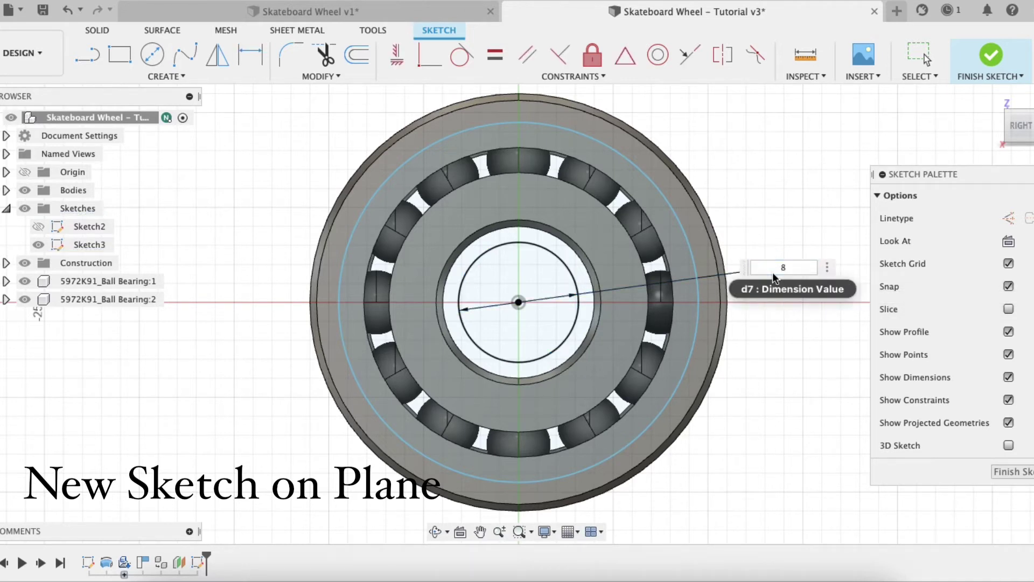
{"action": "key", "text": "Return"}
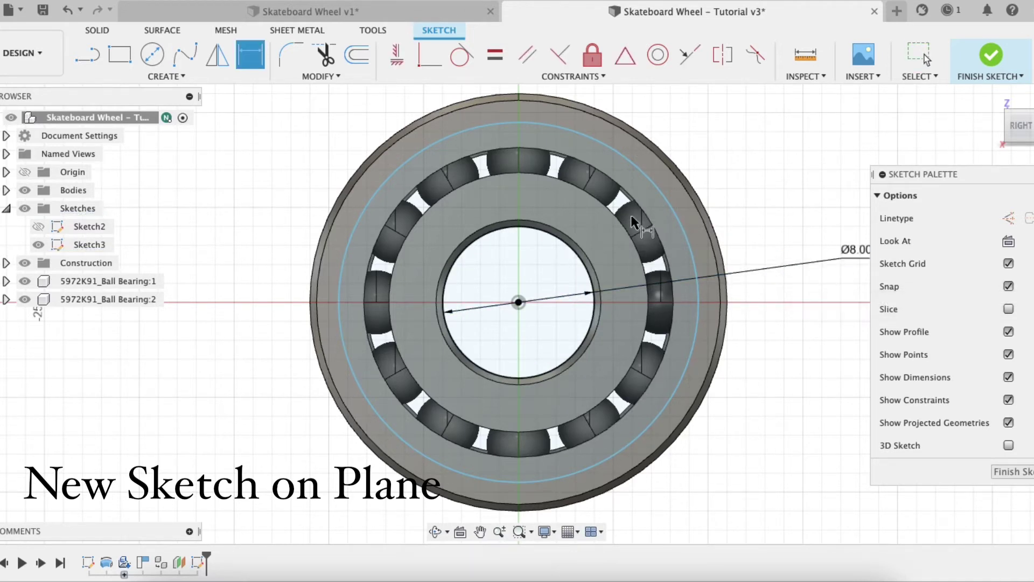
Dimension the outer circle's diameter to 18 mm
{"action": "left_click", "coordinate": [641, 175]}
{"action": "left_click", "coordinate": [755, 138]}
{"action": "type", "text": "1"}
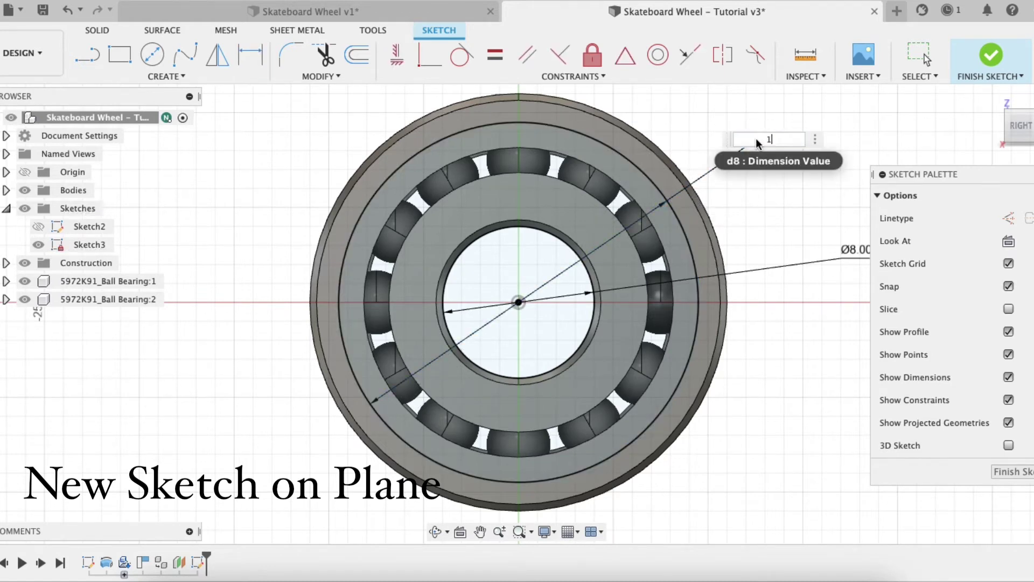
{"action": "type", "text": "8"}
{"action": "key", "text": "Return"}
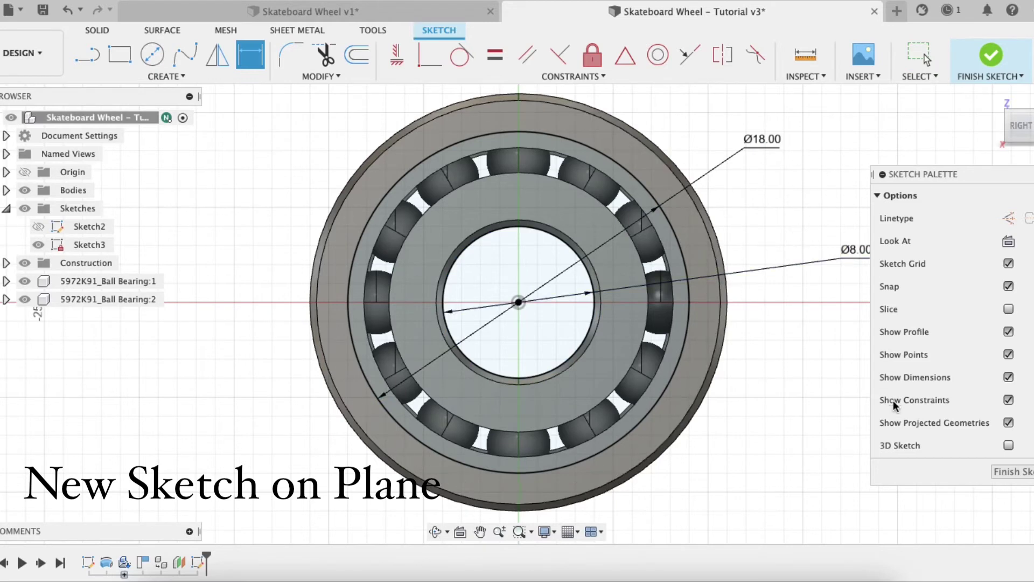
Finish the bearing cover sketch and start the Extrude command
{"action": "scroll", "coordinate": [665, 348], "scroll_direction": "down", "scroll_amount": 3}
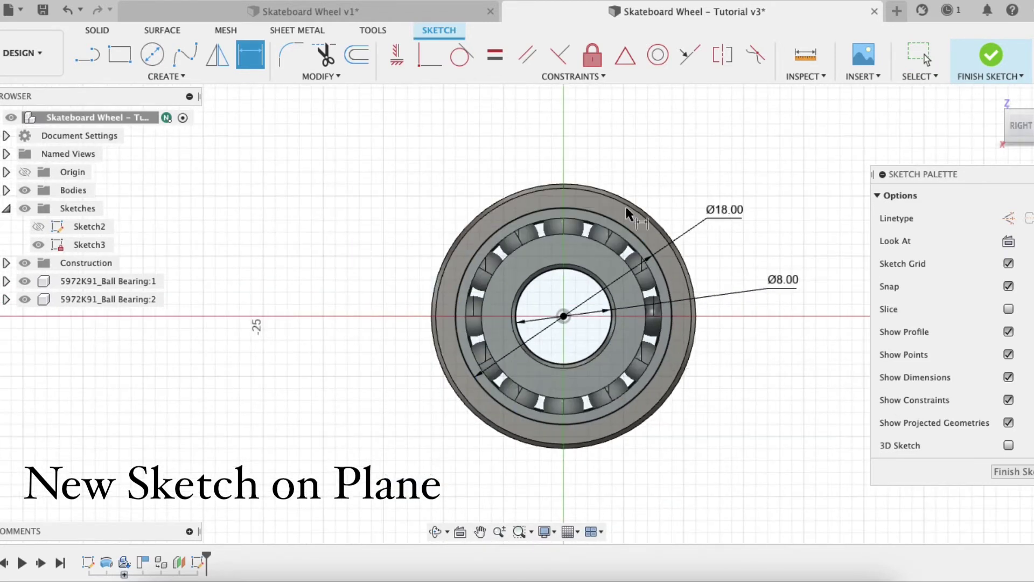
{"action": "scroll", "coordinate": [538, 331], "scroll_direction": "up", "scroll_amount": 3}
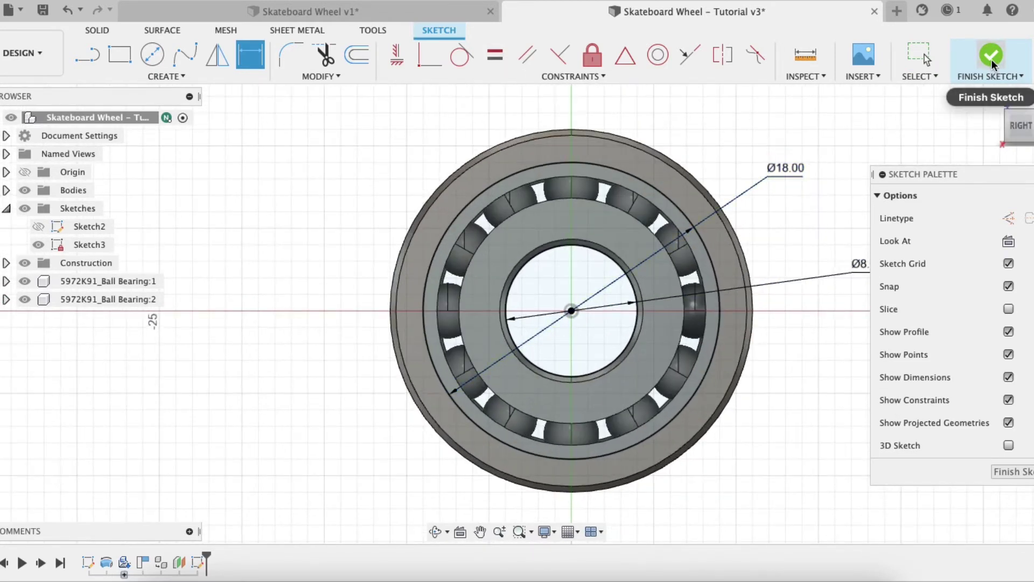
{"action": "left_click", "coordinate": [991, 59]}
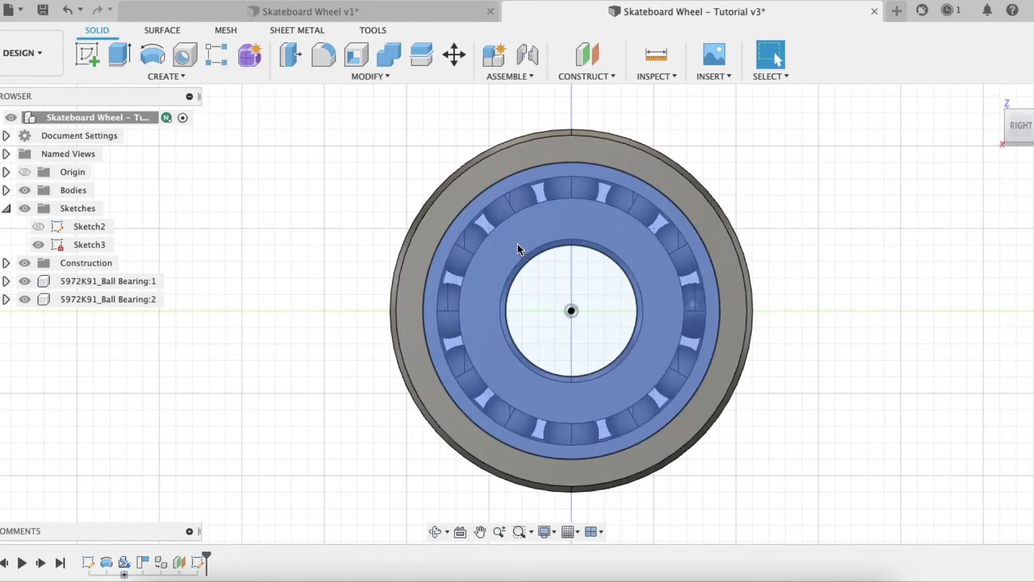
{"action": "middle_click_drag", "start_coordinate": [774, 231], "coordinate": [849, 242], "text": "shift"}
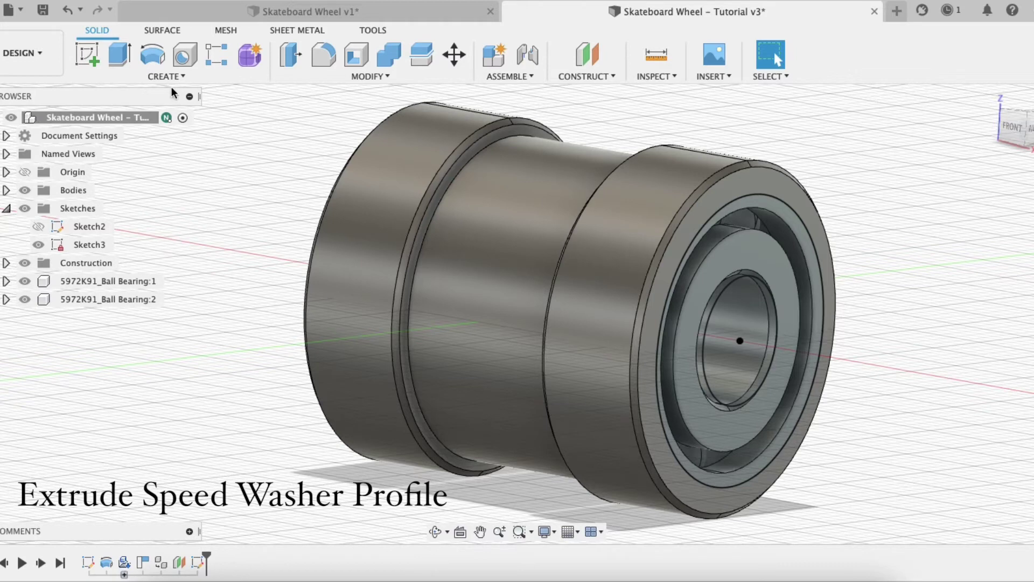
{"action": "left_click", "coordinate": [117, 59]}
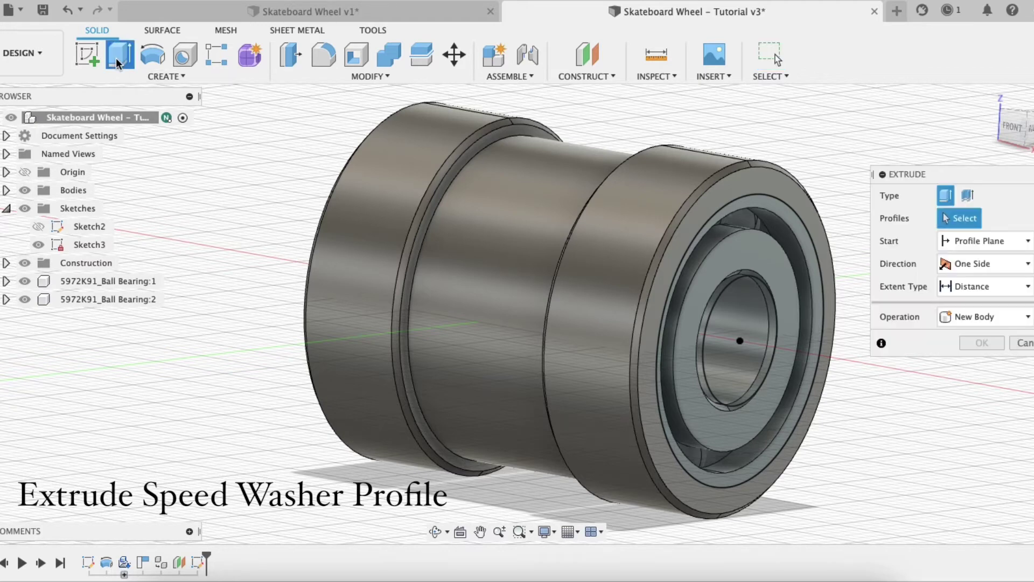
{"action": "left_click", "coordinate": [734, 223]}
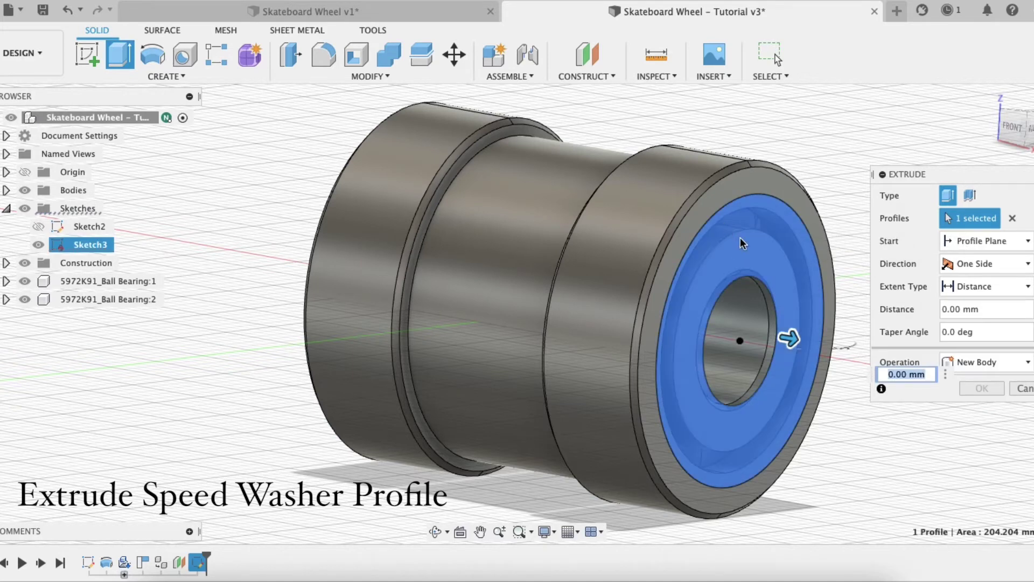
{"action": "left_click", "coordinate": [751, 306]}
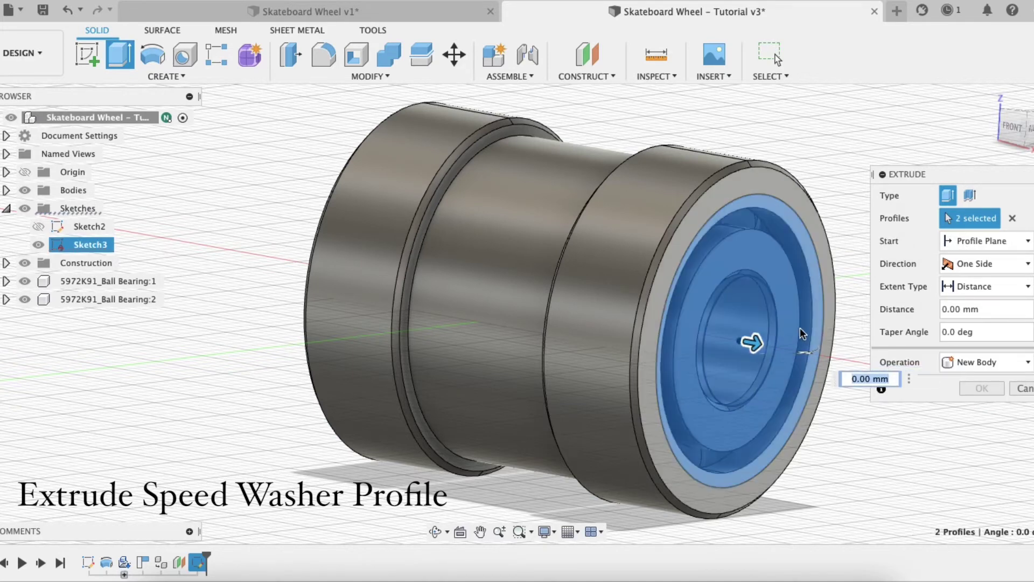
{"action": "left_click_drag", "start_coordinate": [757, 341], "coordinate": [771, 345]}
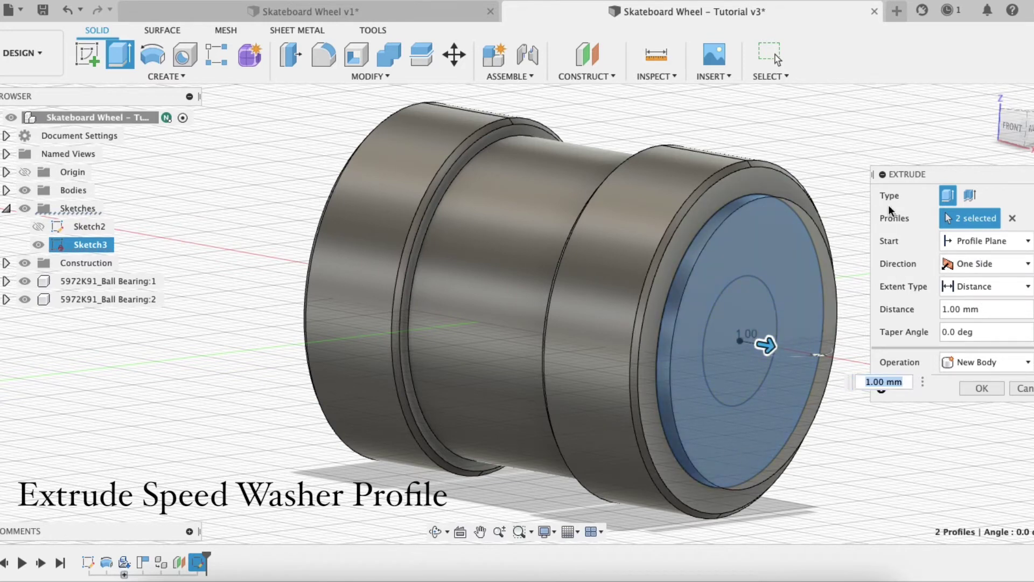
{"action": "left_click", "coordinate": [1013, 219]}
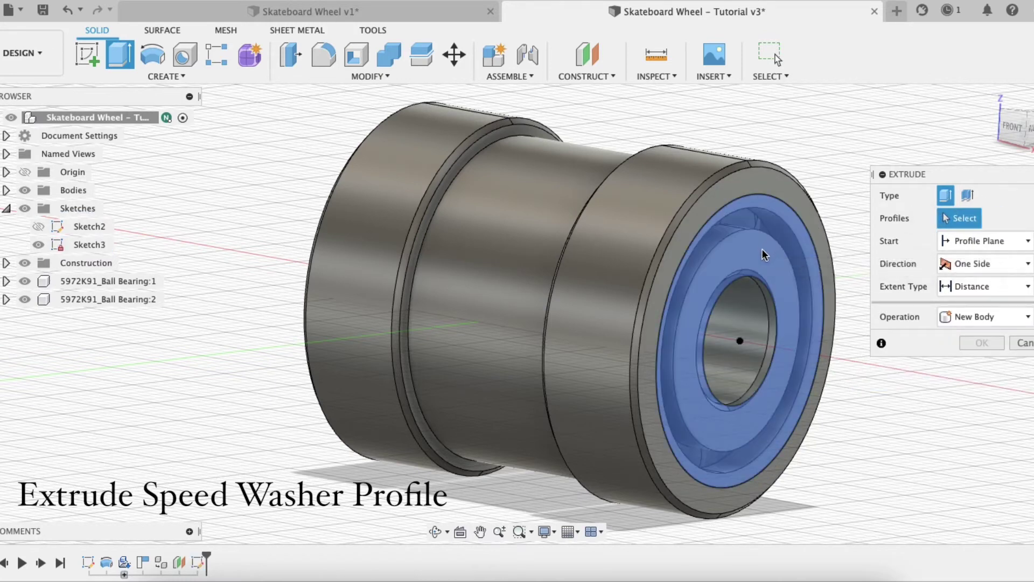
Extrude the ring profile between the two circles 1 mm outward from the bearing as a new body
{"action": "left_click", "coordinate": [751, 223]}
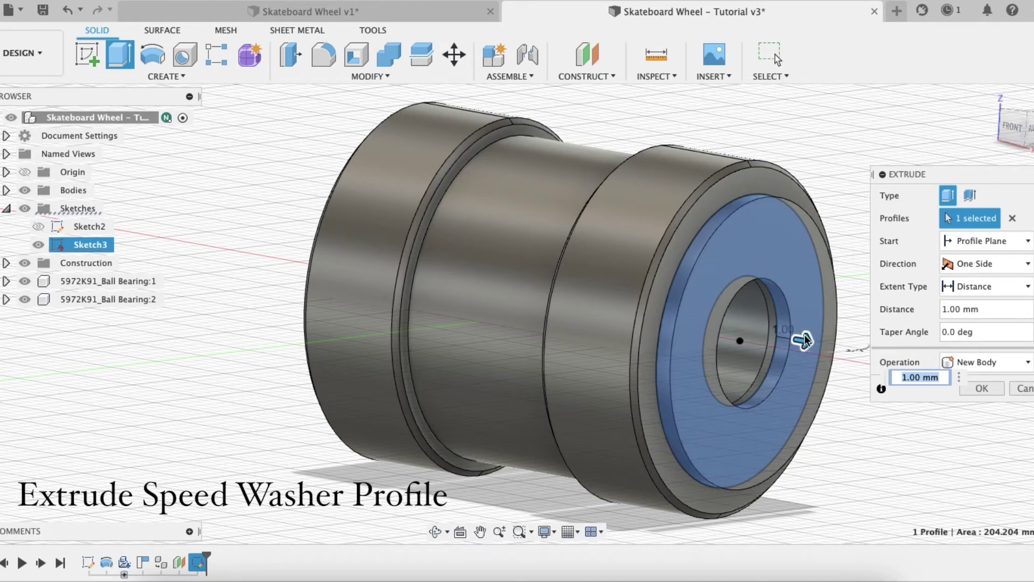
{"action": "left_click_drag", "start_coordinate": [804, 340], "coordinate": [855, 351]}
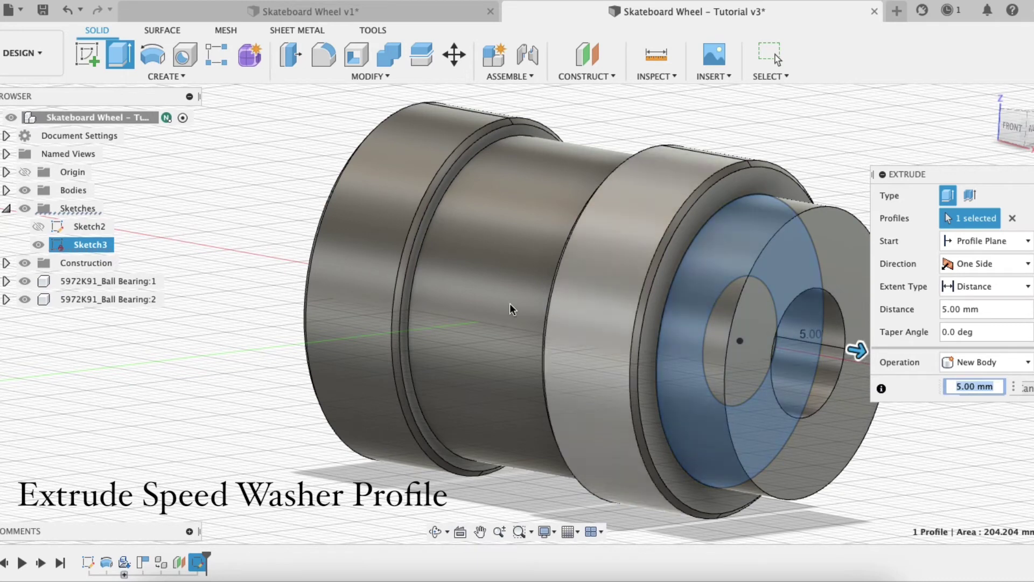
{"action": "left_click", "coordinate": [480, 532]}
{"action": "left_click_drag", "start_coordinate": [484, 323], "coordinate": [557, 283]}
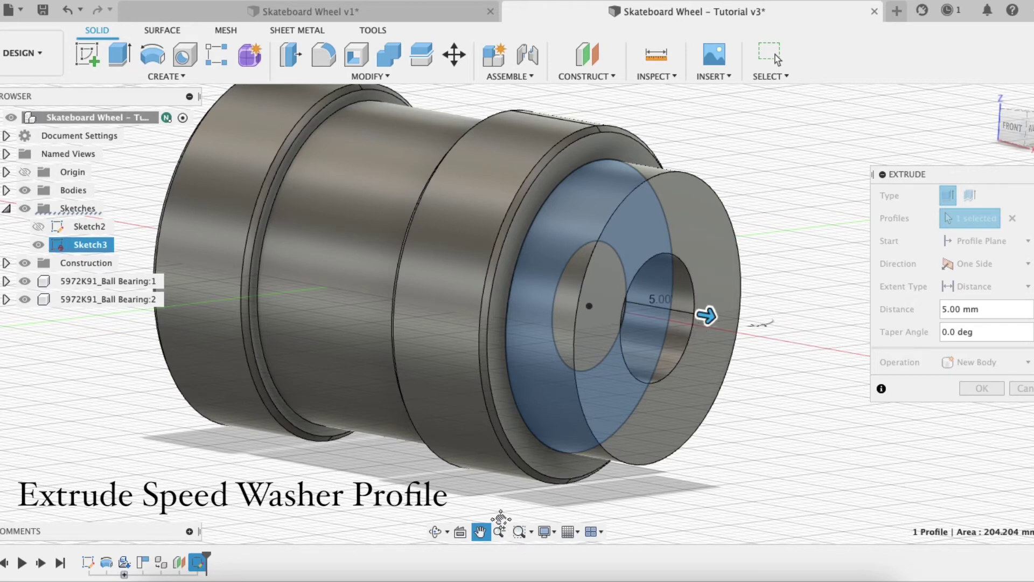
{"action": "key", "text": "Escape"}
{"action": "left_click_drag", "start_coordinate": [705, 314], "coordinate": [660, 305]}
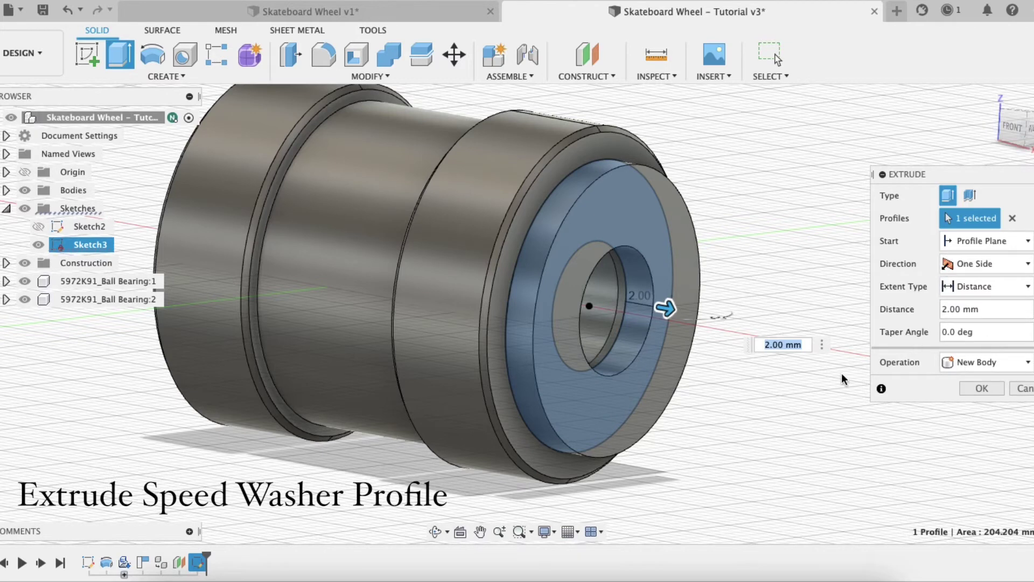
{"action": "type", "text": "1"}
{"action": "key", "text": "Return"}
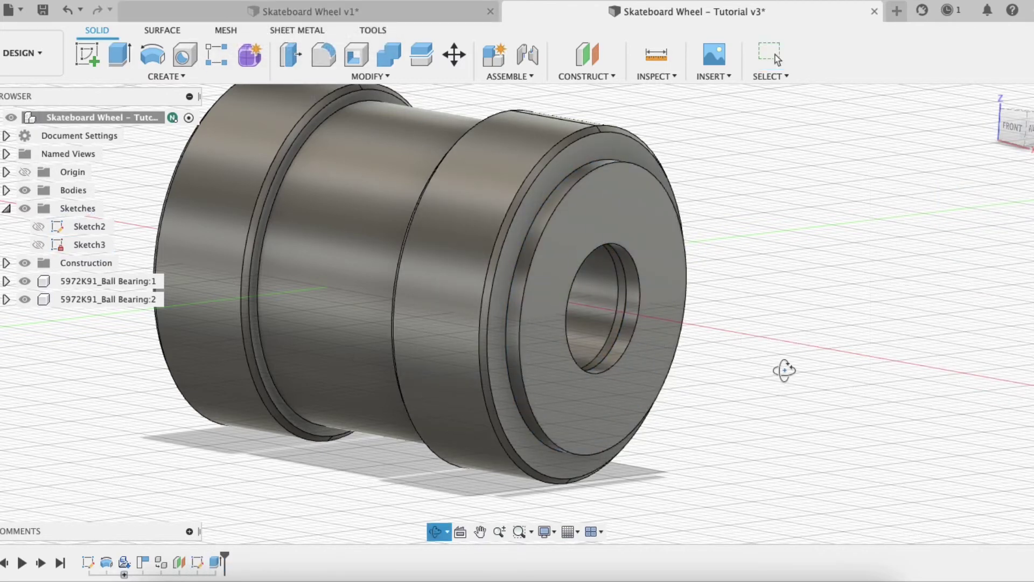
{"action": "mouse_move", "coordinate": [785, 370]}
{"action": "middle_mouse_down", "text": "shift"}
{"action": "mouse_move", "coordinate": [826, 359]}
{"action": "mouse_move", "coordinate": [807, 355]}
{"action": "middle_mouse_up", "text": "shift"}
In the Skateboard Wheel v1 design, finish the open sketch and review the speed washer extrusion's settings and the resulting body
{"action": "left_click", "coordinate": [324, 11]}
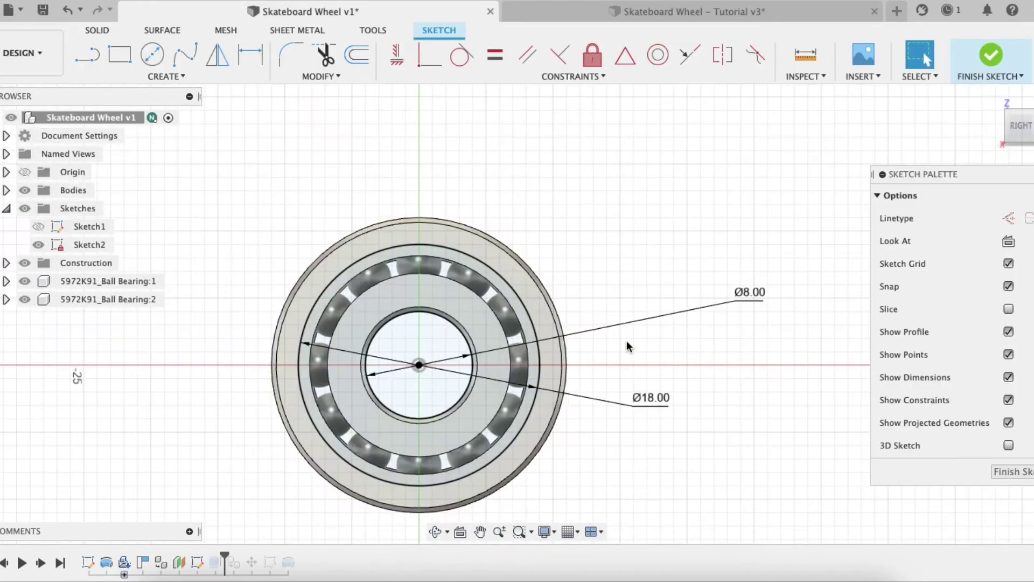
{"action": "left_click", "coordinate": [986, 57]}
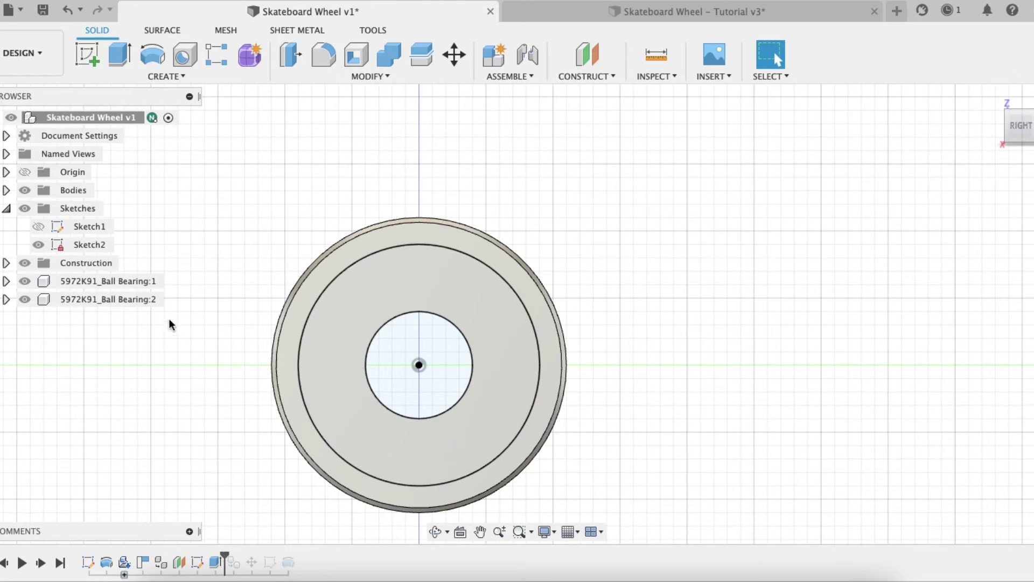
{"action": "middle_click_drag", "start_coordinate": [171, 324], "coordinate": [227, 335], "text": "shift"}
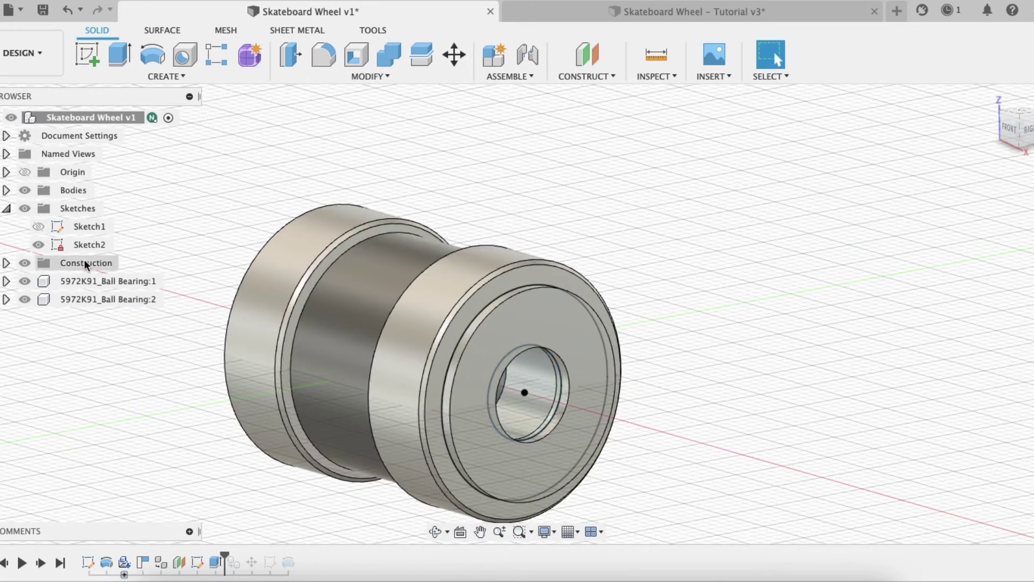
{"action": "right_click", "coordinate": [215, 563]}
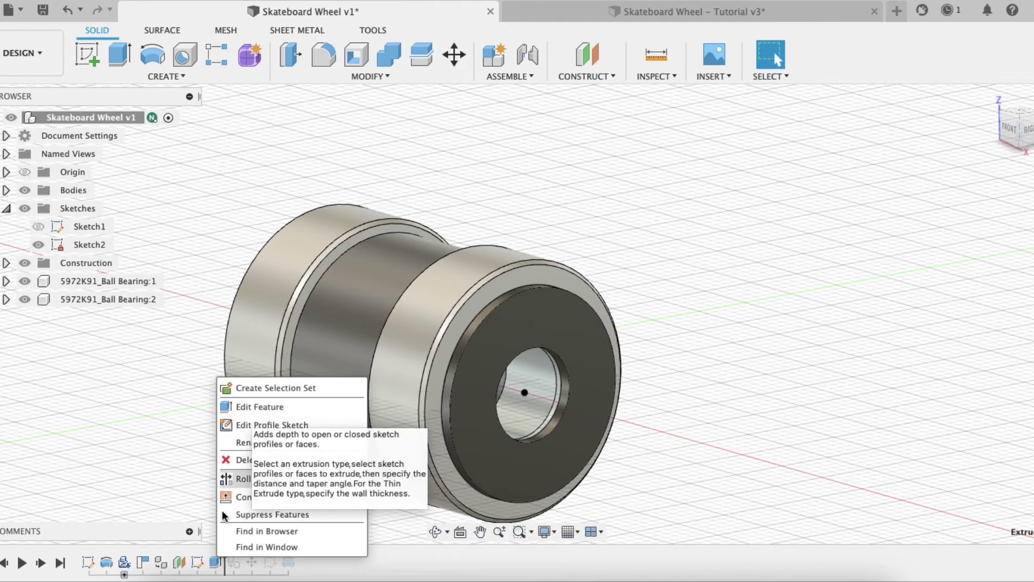
{"action": "left_click", "coordinate": [179, 437]}
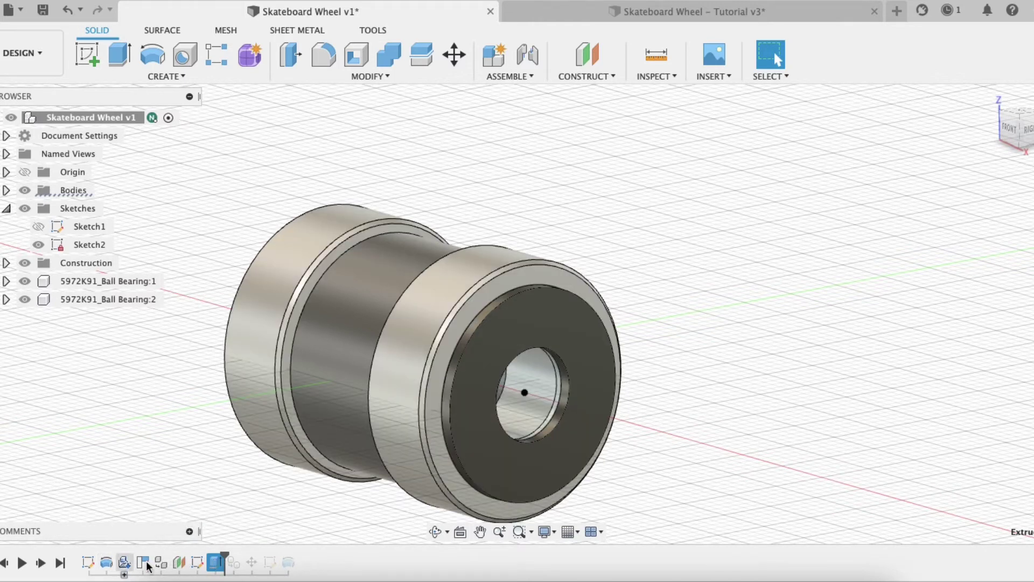
{"action": "right_click", "coordinate": [215, 563]}
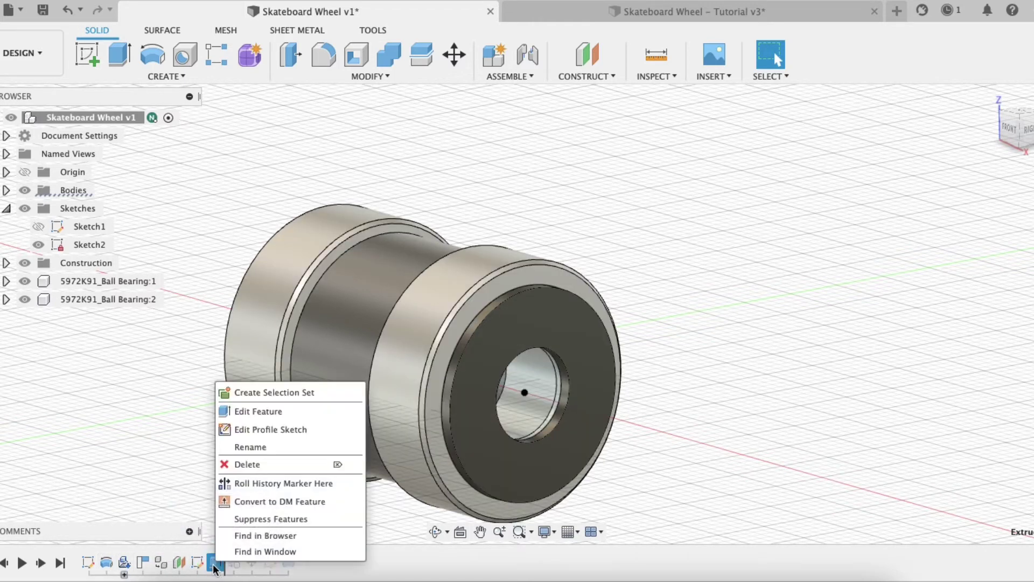
{"action": "left_click", "coordinate": [260, 411]}
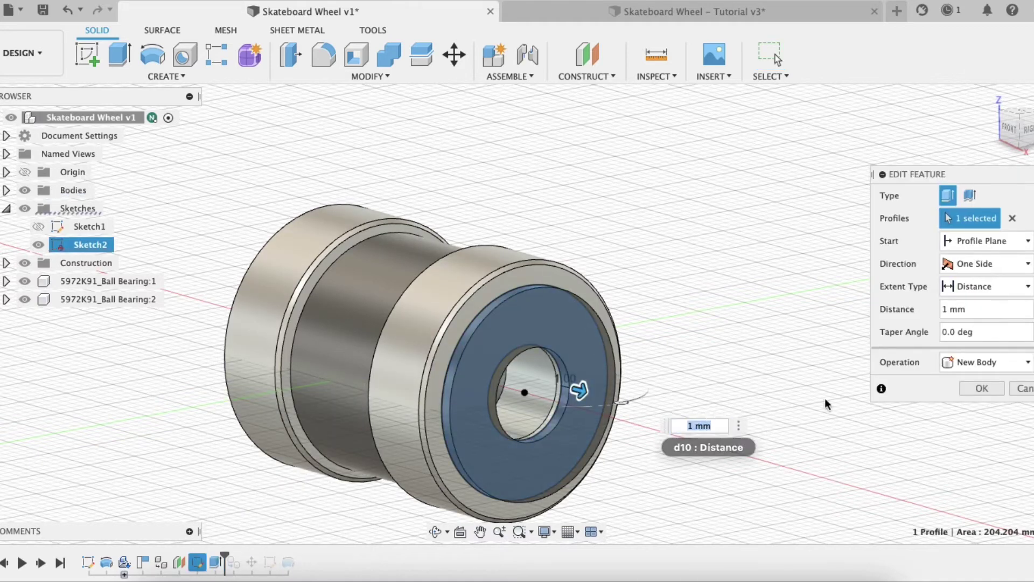
{"action": "left_click", "coordinate": [981, 387]}
{"action": "middle_click_drag", "start_coordinate": [221, 347], "coordinate": [511, 216], "text": "shift"}
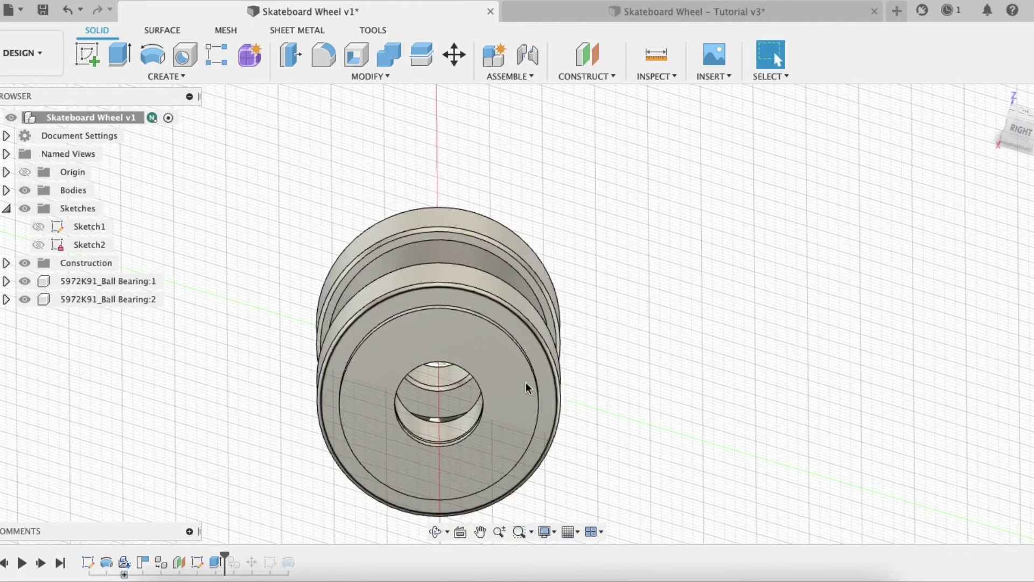
Return to the Skateboard Wheel – Tutorial design and save it as a new version
{"action": "left_click", "coordinate": [658, 12]}
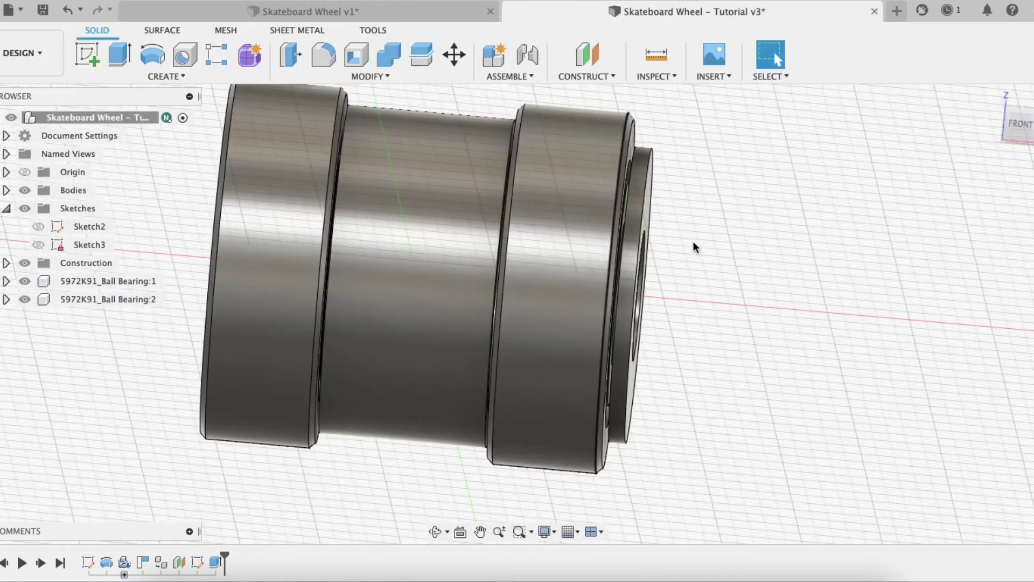
{"action": "scroll", "coordinate": [528, 279], "scroll_direction": "up", "scroll_amount": 3}
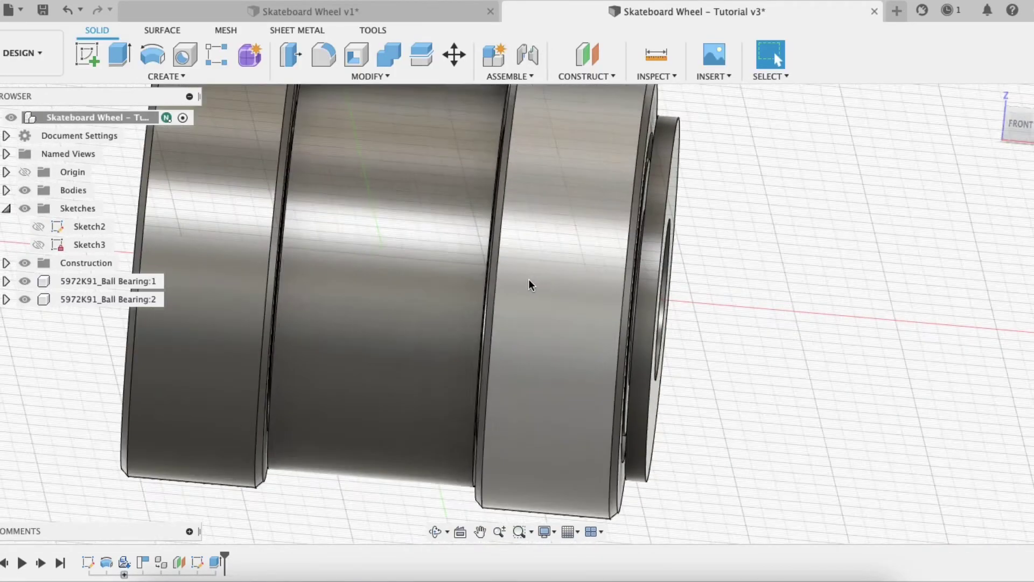
{"action": "scroll", "coordinate": [323, 238], "scroll_direction": "down", "scroll_amount": 8}
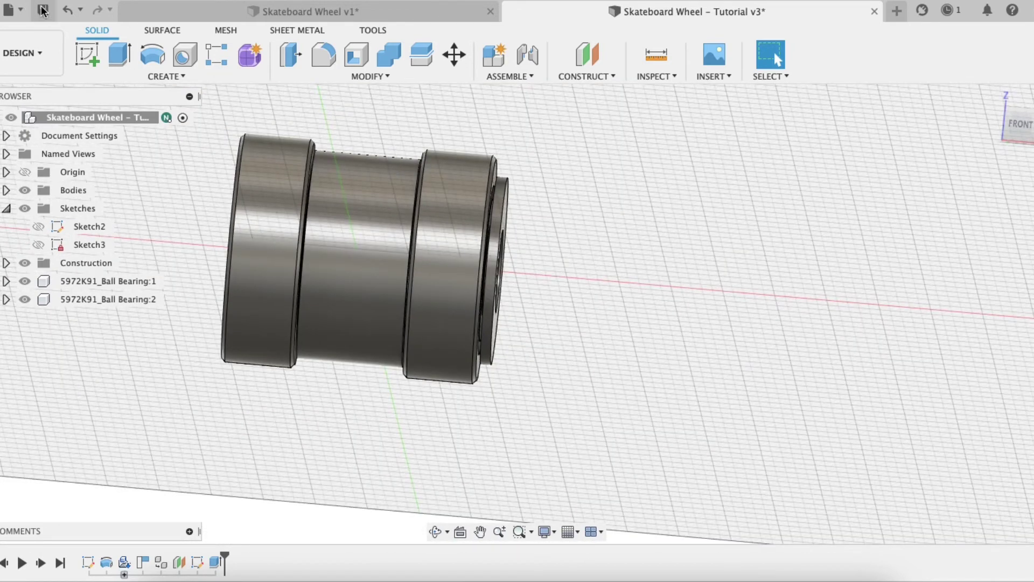
{"action": "left_click", "coordinate": [43, 10]}
{"action": "left_click", "coordinate": [521, 315]}
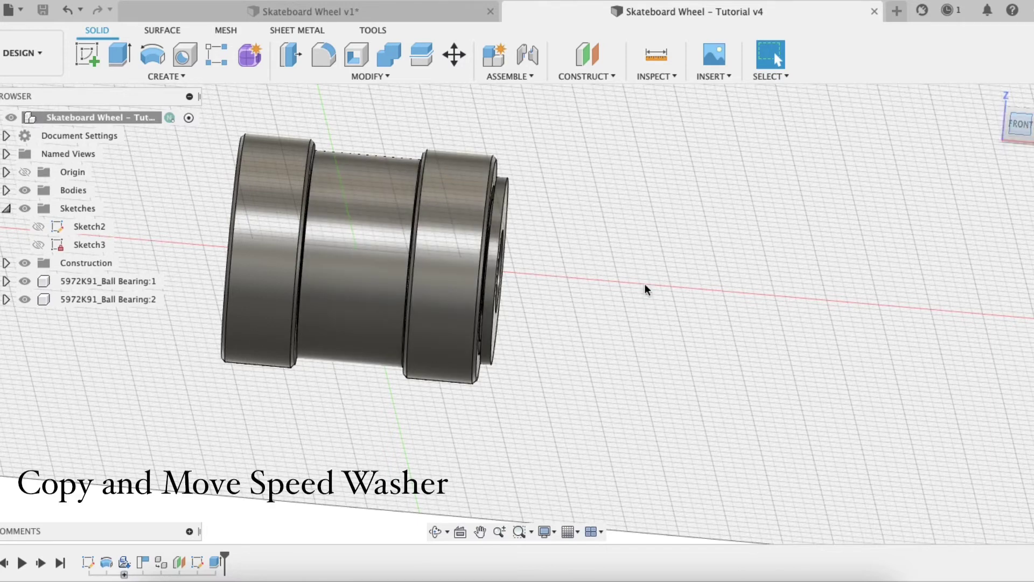
Show the wheel from the front and list the design's individual bodies
{"action": "left_click", "coordinate": [1019, 124]}
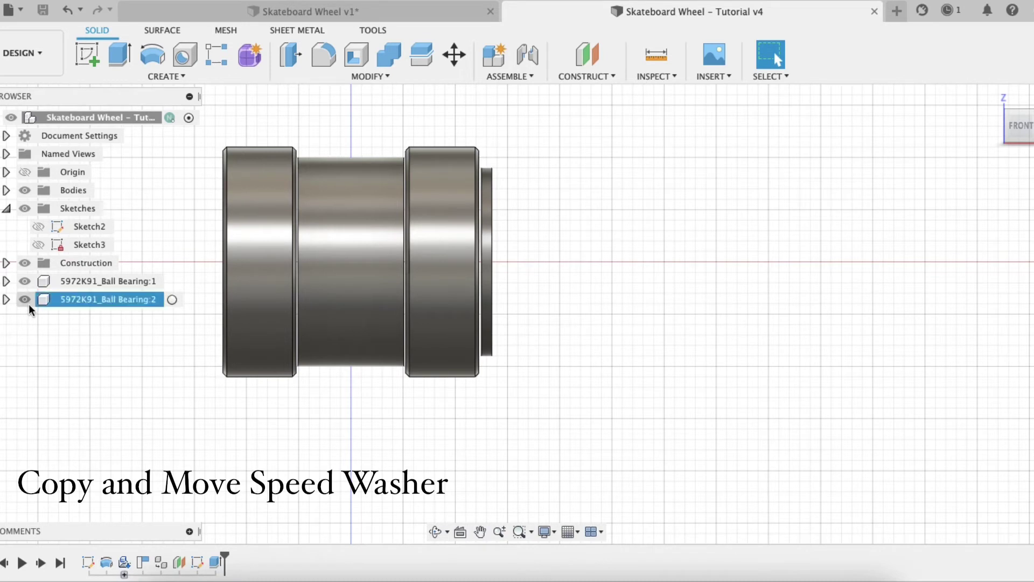
{"action": "scroll", "coordinate": [280, 248], "scroll_direction": "down", "scroll_amount": 3}
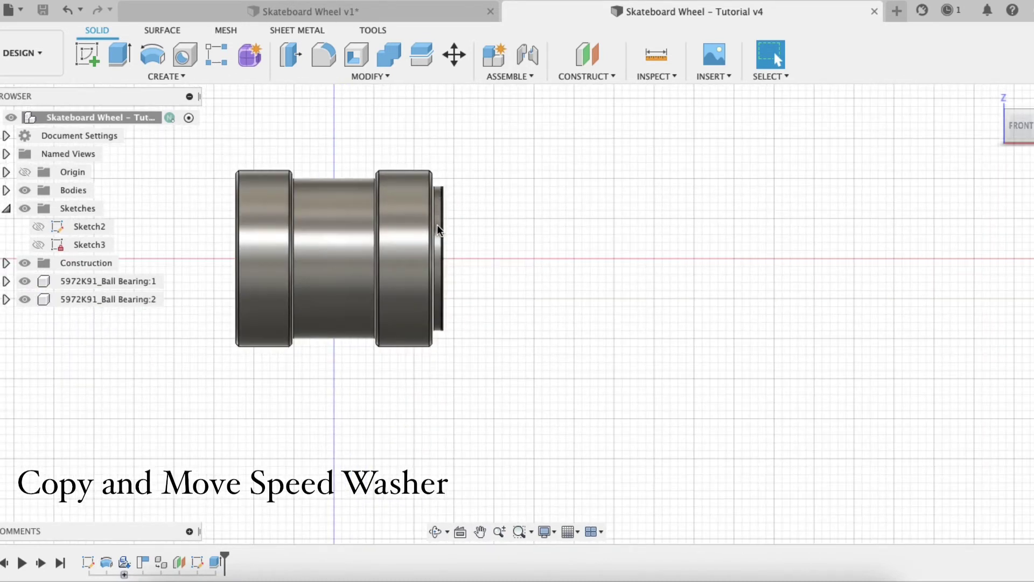
{"action": "left_click", "coordinate": [7, 190]}
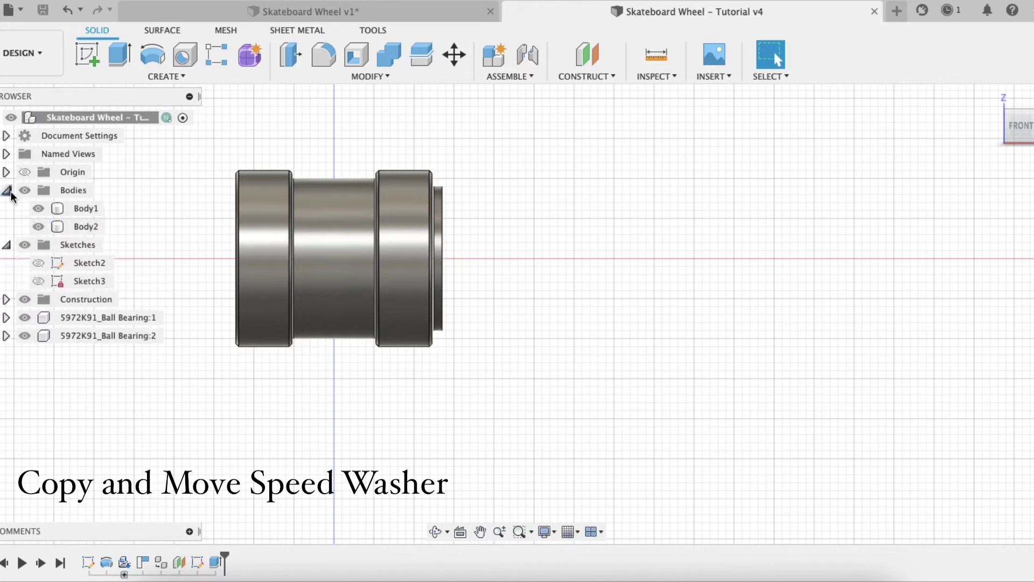
{"action": "left_click", "coordinate": [86, 227]}
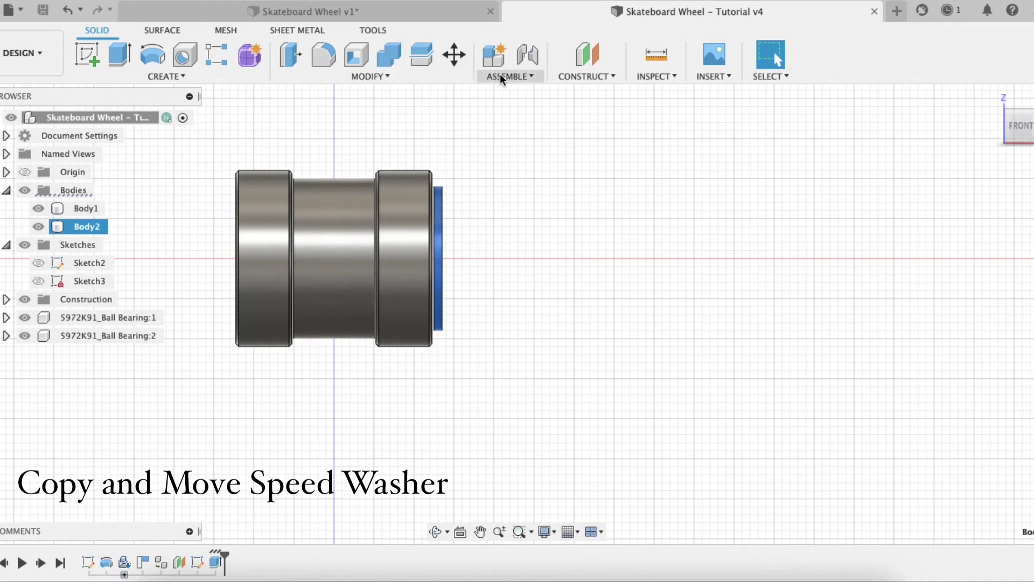
{"action": "left_click", "coordinate": [446, 79]}
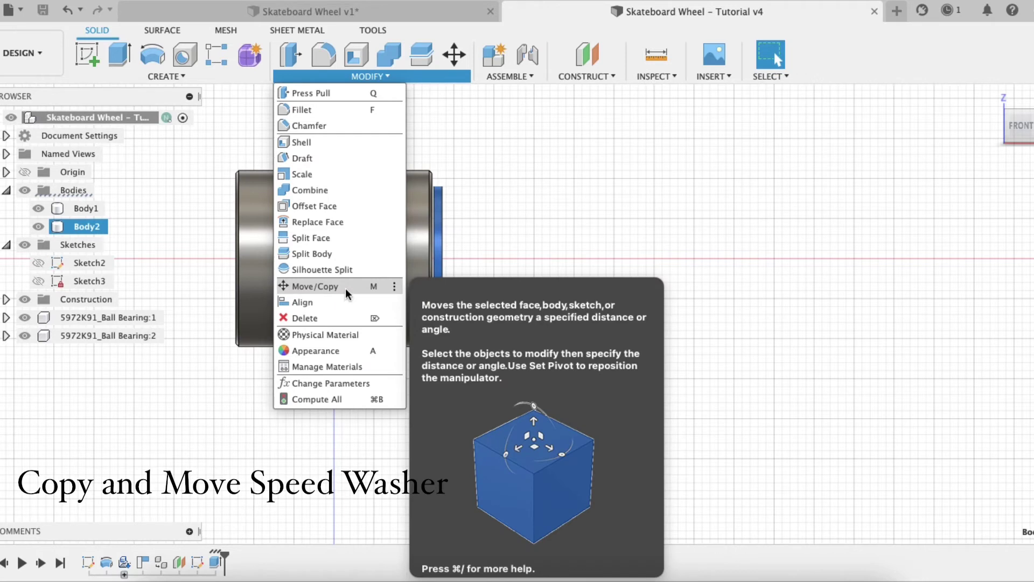
{"action": "left_click", "coordinate": [502, 240]}
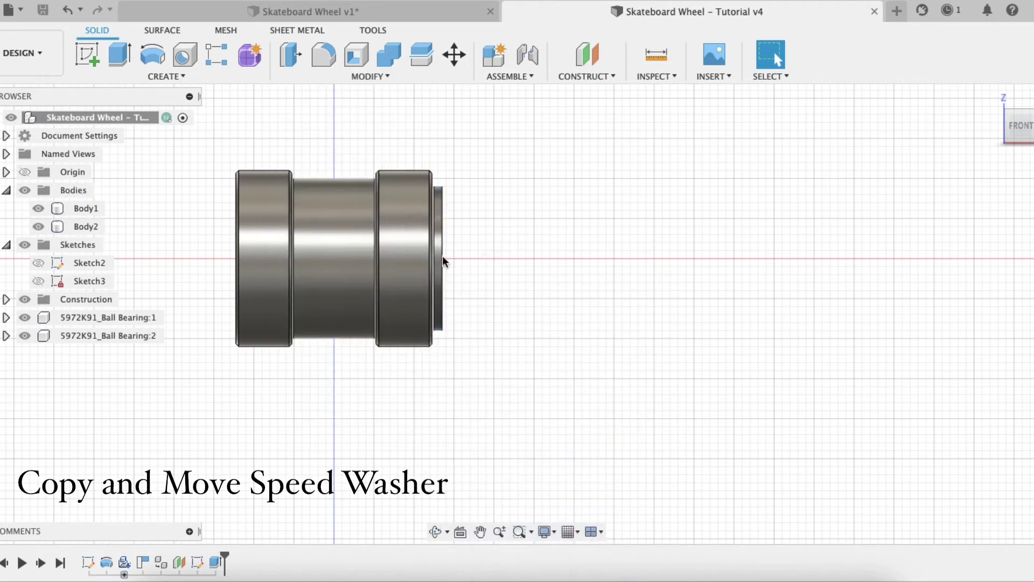
Duplicate the speed washer body (Body2) and move the copy -26 mm along X to the outside of the opposite bearing
{"action": "left_click", "coordinate": [81, 226]}
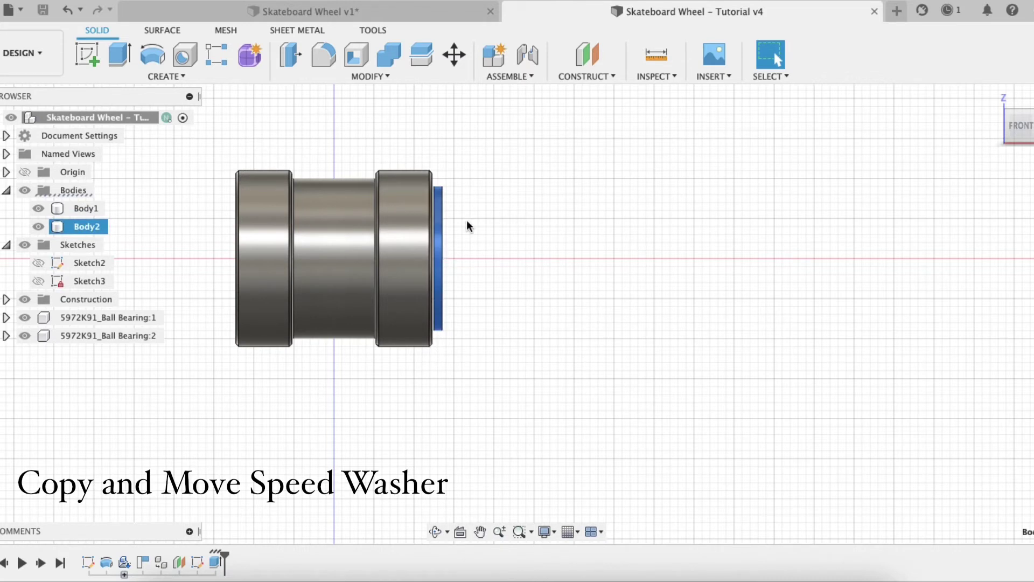
{"action": "key", "text": "ctrl+v"}
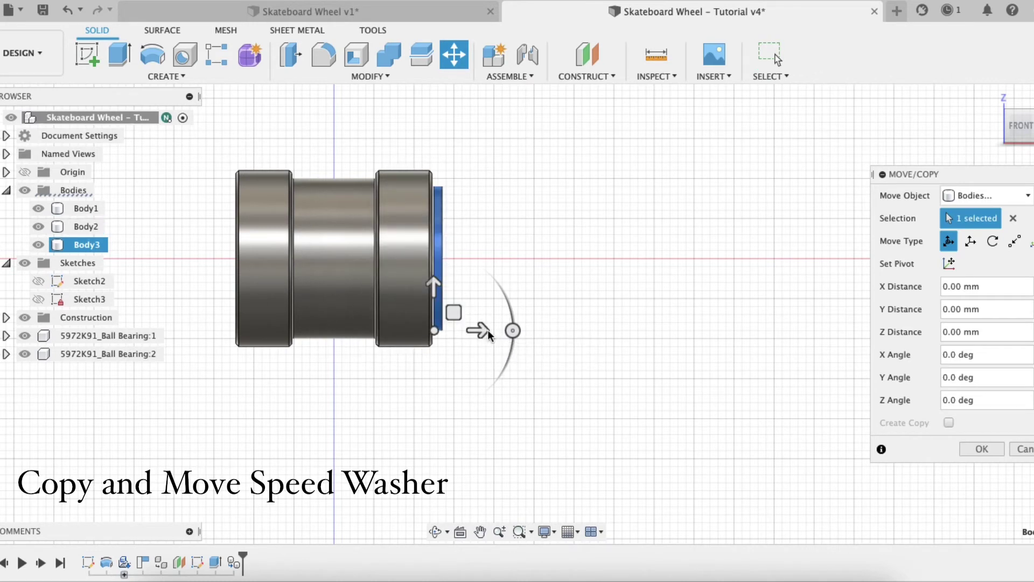
{"action": "left_click_drag", "start_coordinate": [486, 330], "coordinate": [270, 330]}
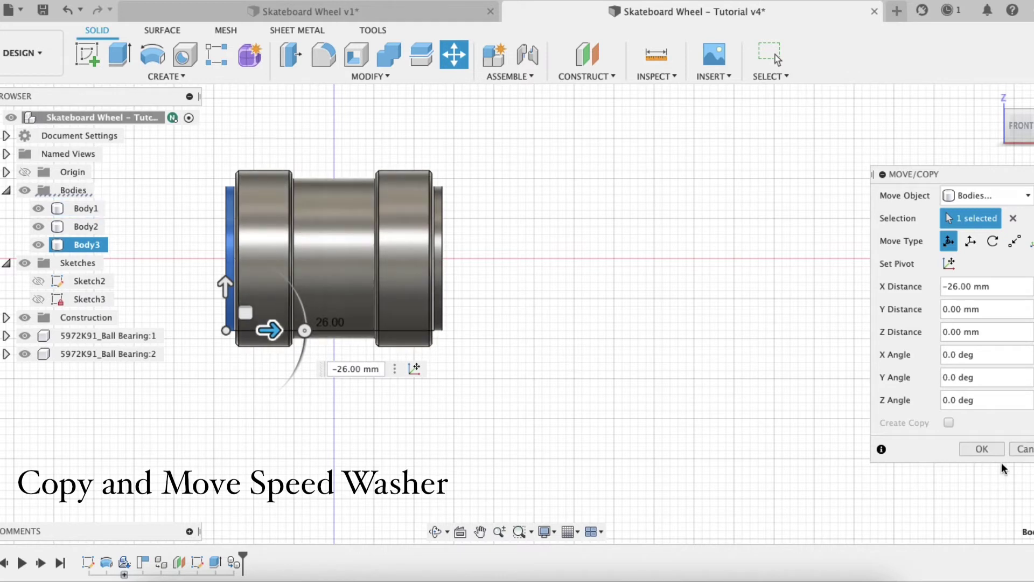
{"action": "left_click", "coordinate": [978, 449]}
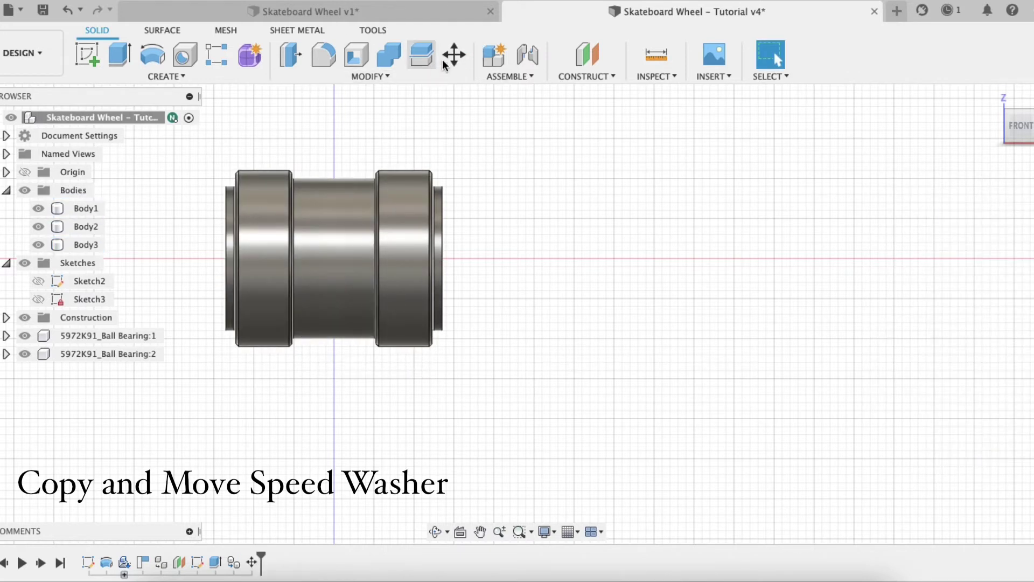
Save the design with both speed washers in place, using the version description User Saved
{"action": "left_click", "coordinate": [479, 531]}
{"action": "left_click_drag", "start_coordinate": [518, 349], "coordinate": [619, 362]}
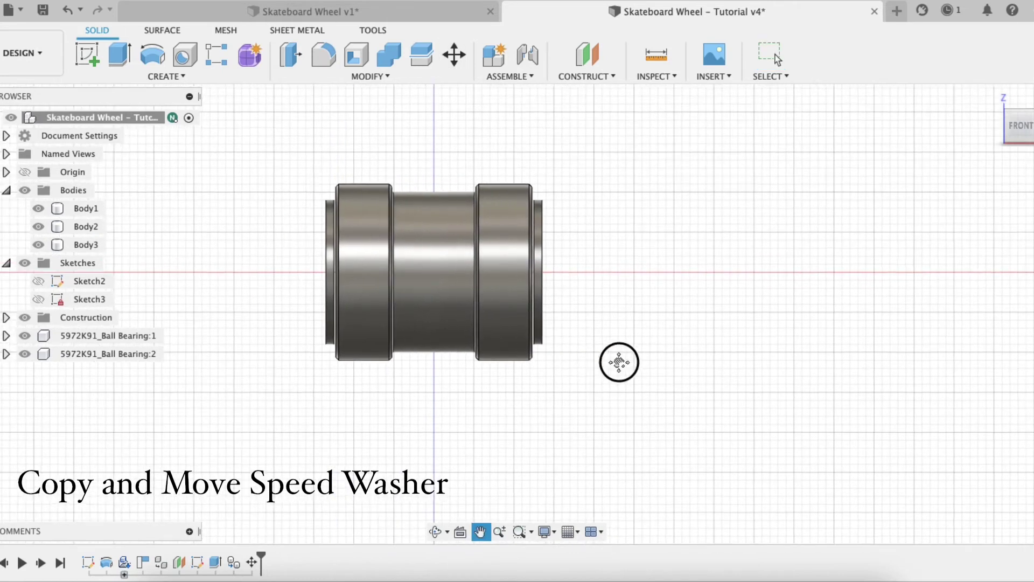
{"action": "scroll", "coordinate": [514, 219], "scroll_direction": "up", "scroll_amount": 3}
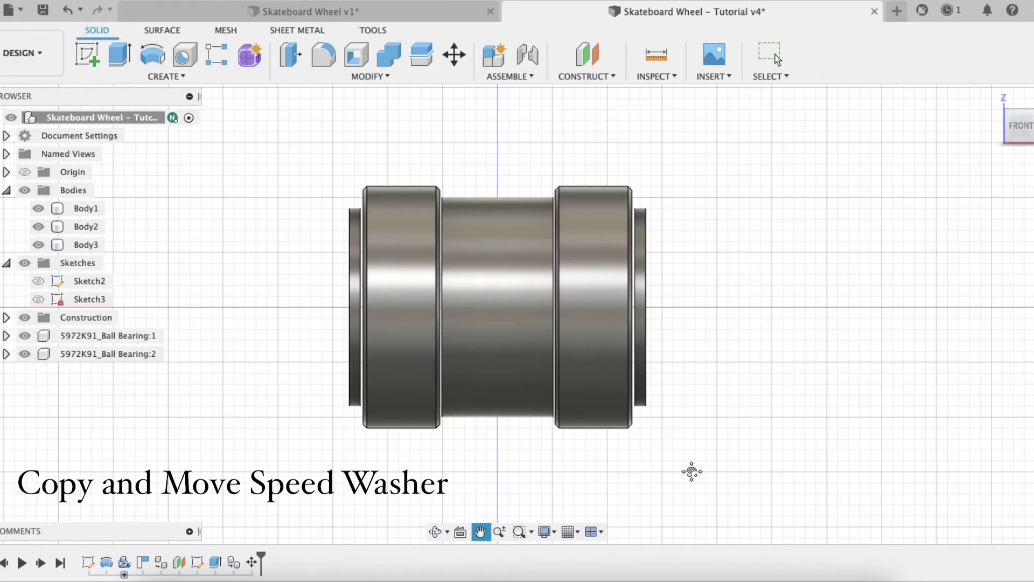
{"action": "middle_click_drag", "start_coordinate": [759, 233], "coordinate": [732, 254], "text": "shift"}
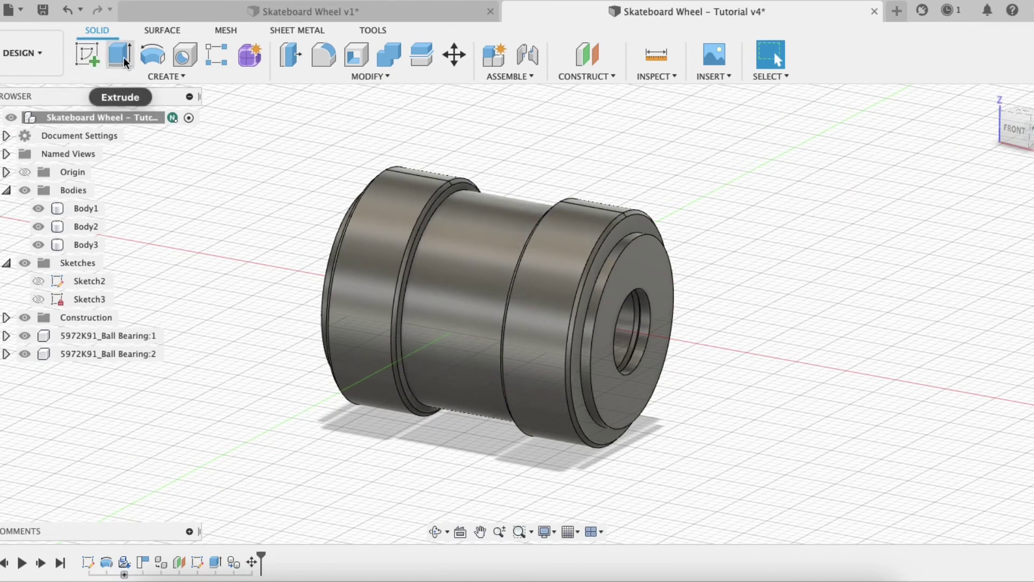
{"action": "left_click", "coordinate": [43, 10]}
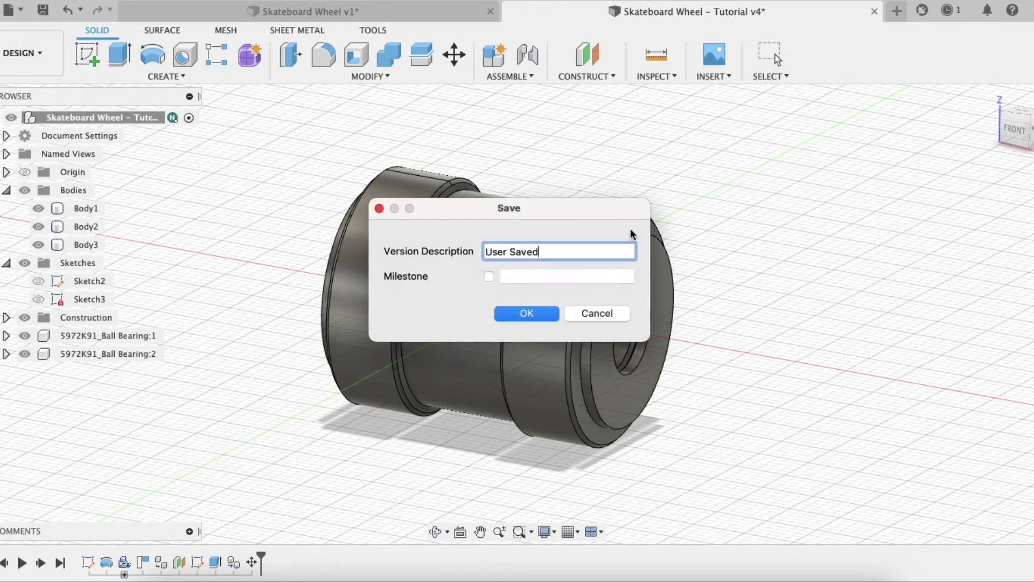
{"action": "left_click", "coordinate": [511, 310]}
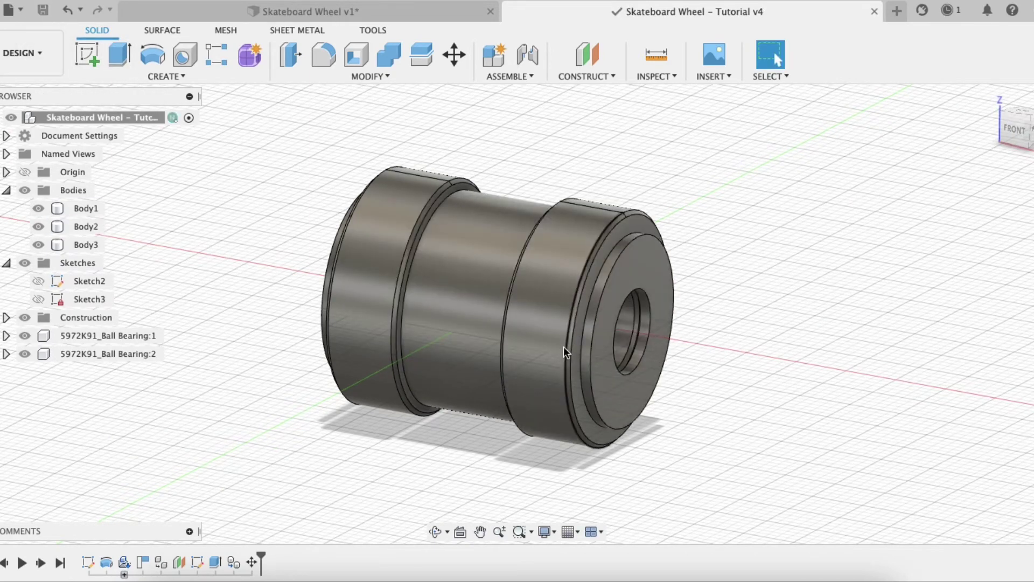
Create a new sketch on the horizontal origin plane, seen from the top, for the wheel profile
{"action": "left_click", "coordinate": [1014, 130]}
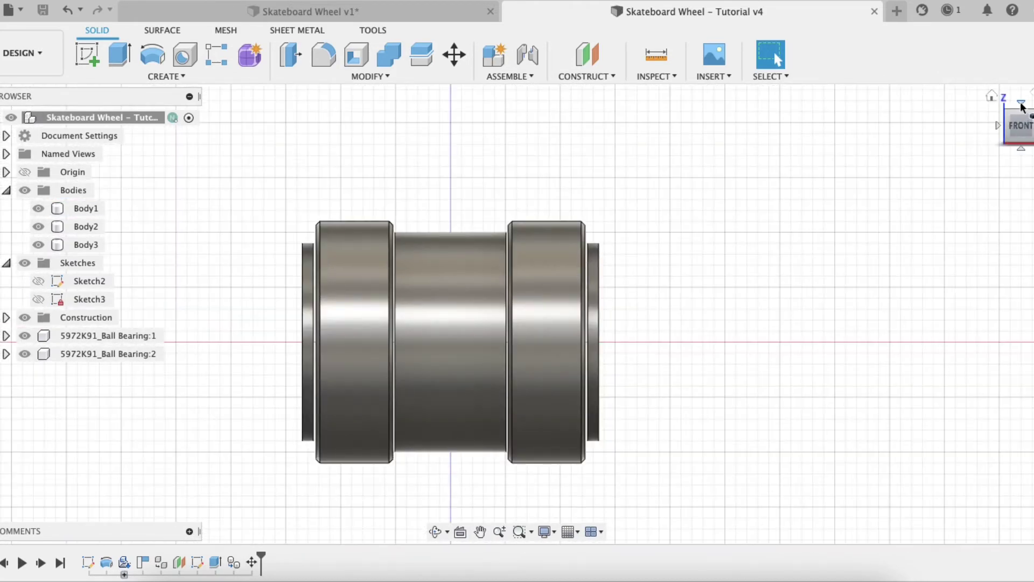
{"action": "left_click", "coordinate": [1021, 103]}
{"action": "scroll", "coordinate": [538, 165], "scroll_direction": "up", "scroll_amount": 2}
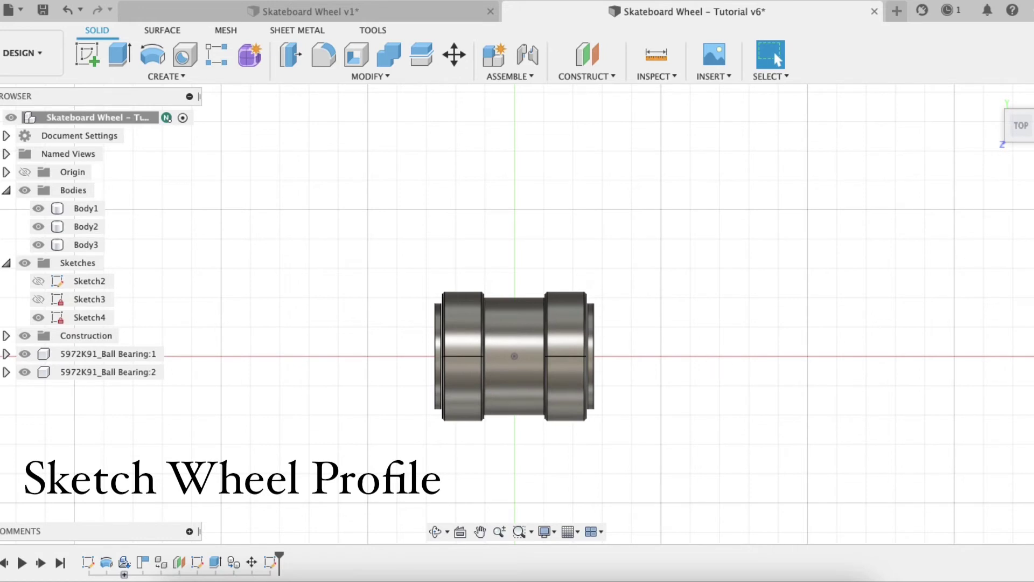
{"action": "left_click", "coordinate": [91, 55]}
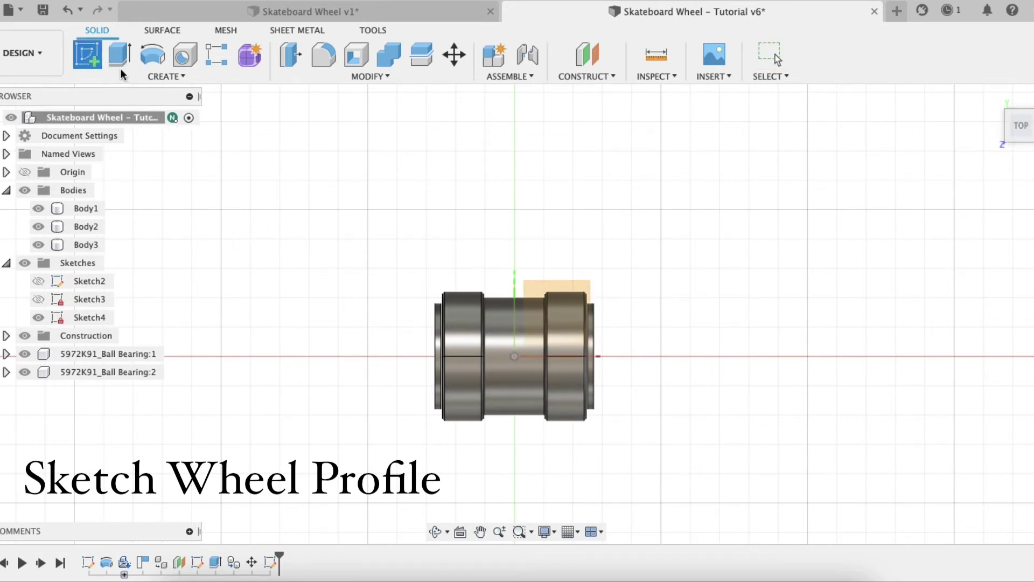
{"action": "left_click", "coordinate": [542, 291]}
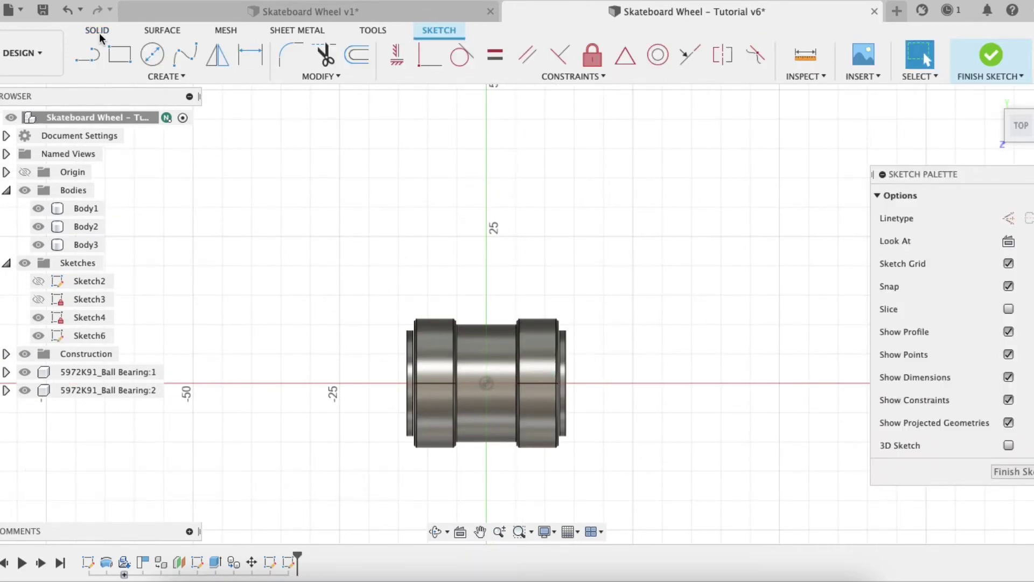
Draw a 50 mm horizontal line along the wheel's axis, centred on the origin
{"action": "left_click", "coordinate": [79, 53]}
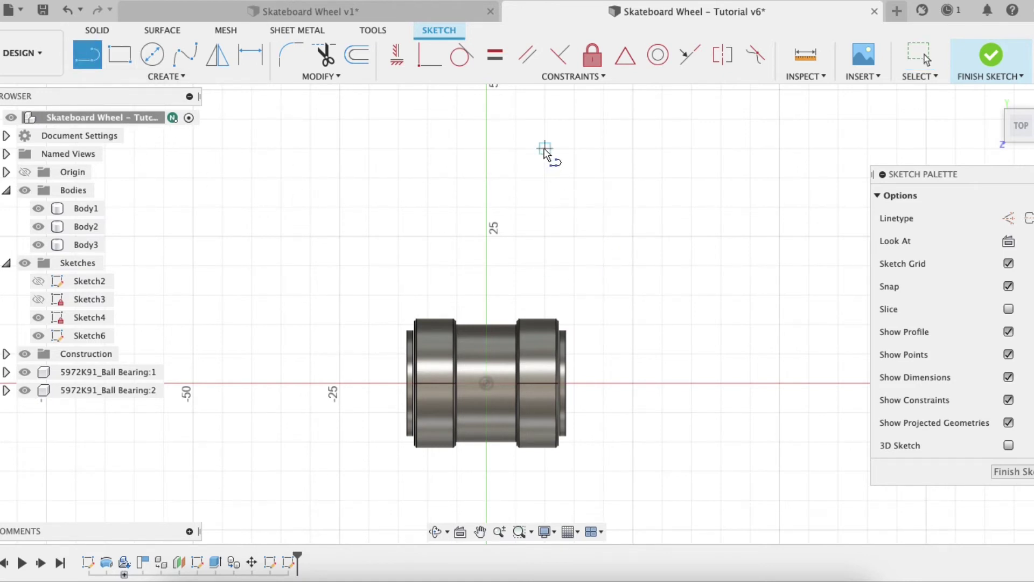
{"action": "left_click", "coordinate": [339, 383]}
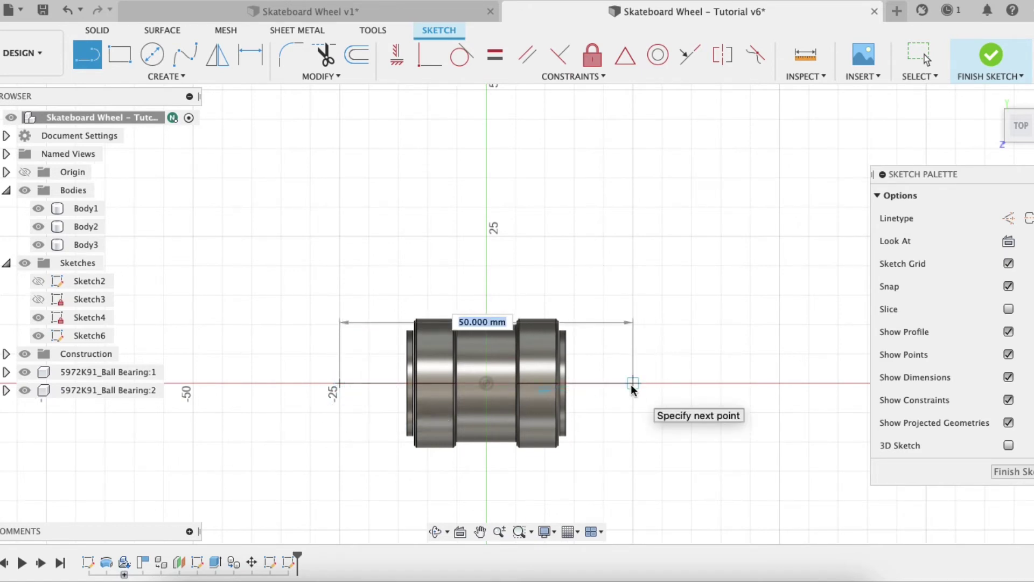
{"action": "left_click", "coordinate": [632, 384]}
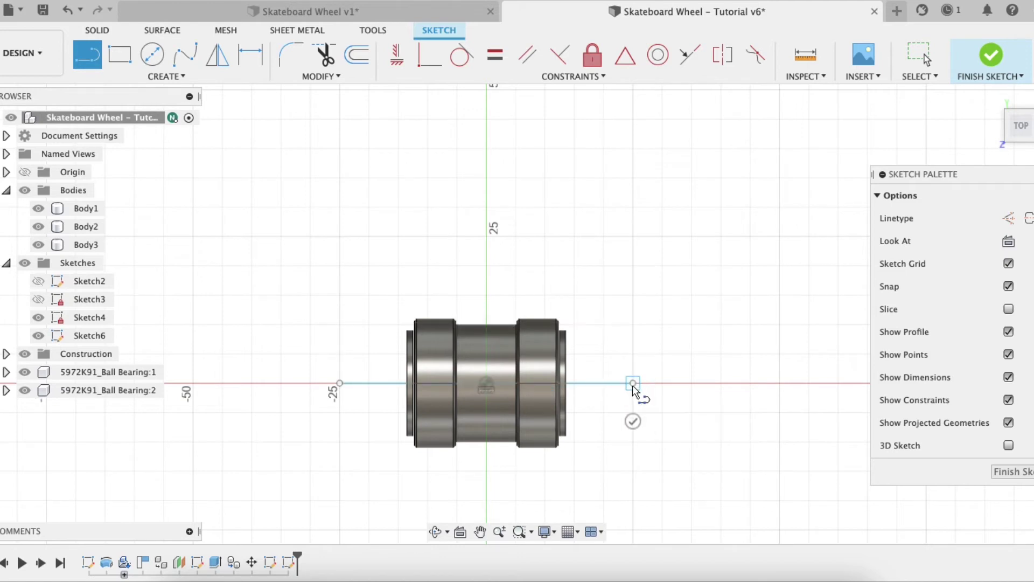
{"action": "key", "text": "Escape"}
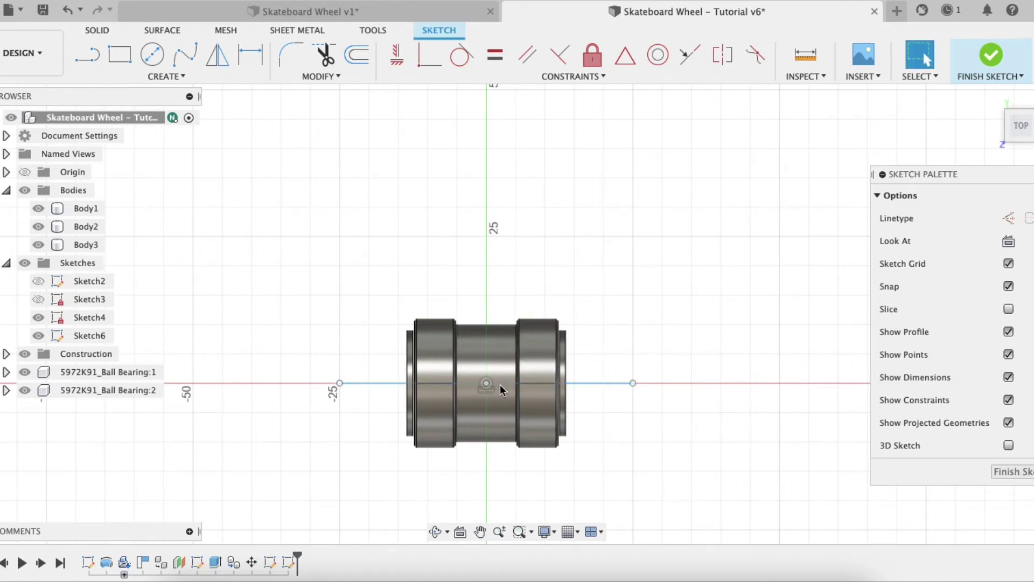
Make the horizontal line a construction line constrained by its midpoint to the origin, and stretch it to about 38.7 mm on each side
{"action": "left_click", "coordinate": [601, 383]}
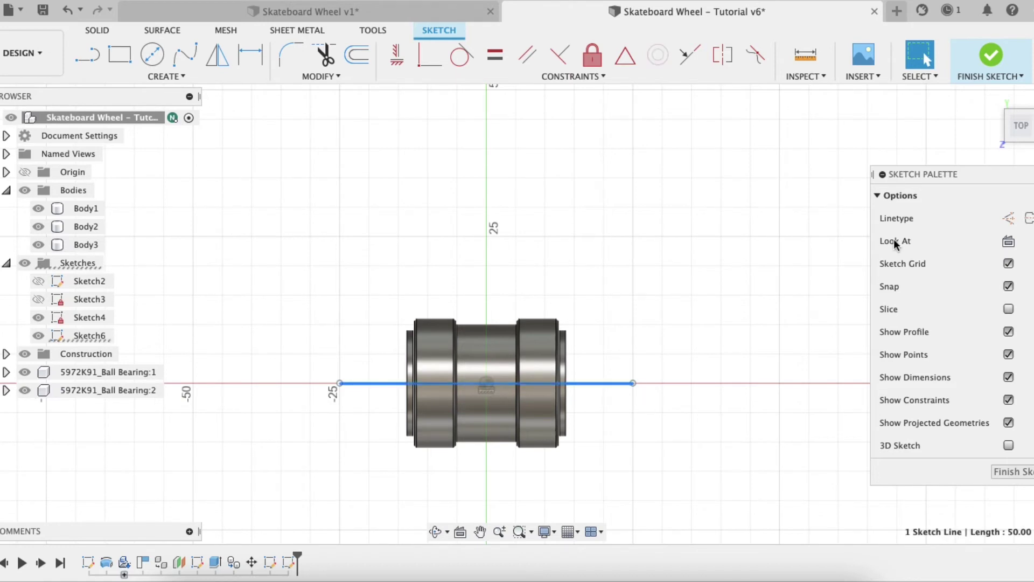
{"action": "left_click", "coordinate": [1009, 219]}
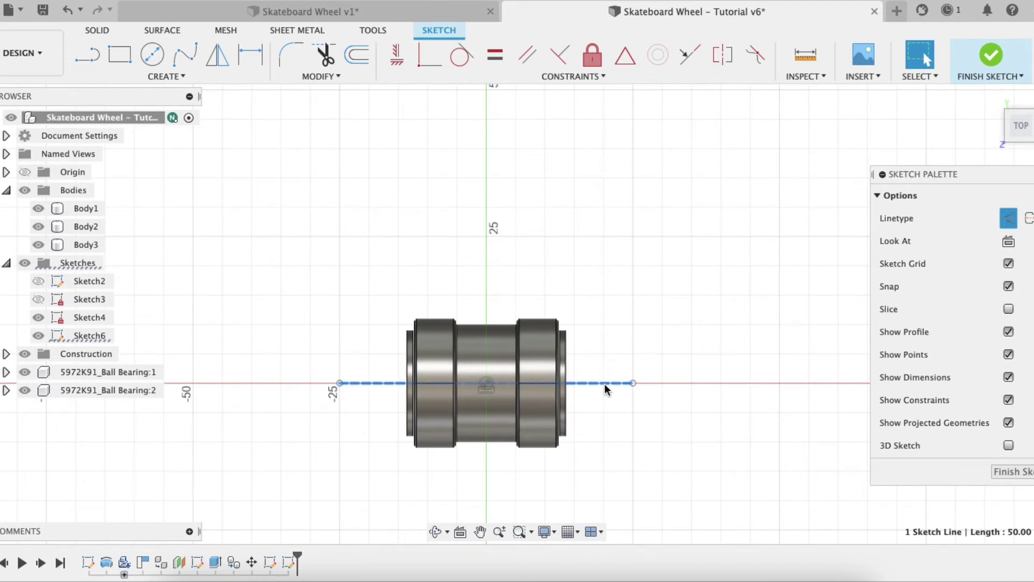
{"action": "left_click", "coordinate": [487, 383], "text": "shift"}
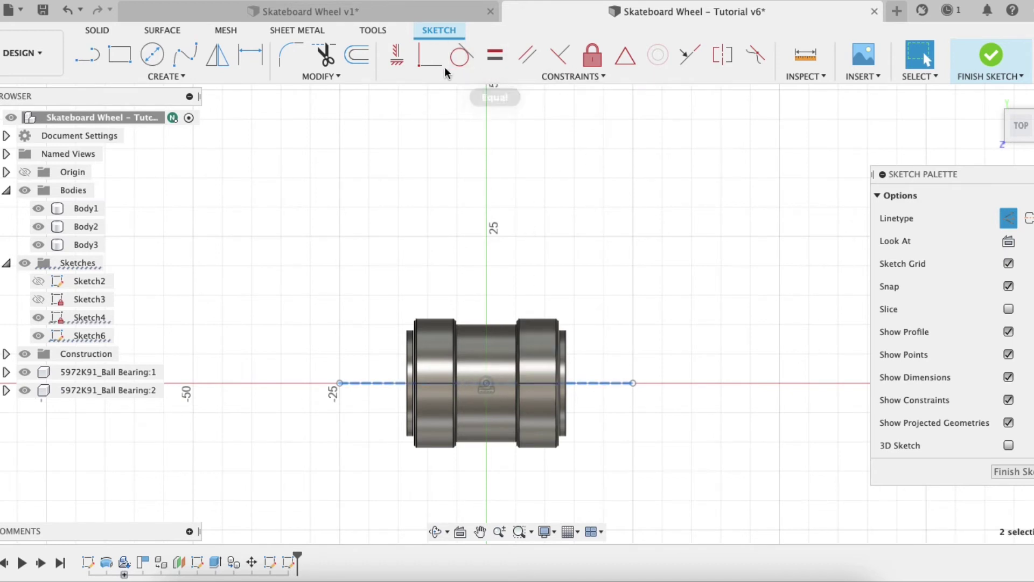
{"action": "left_click", "coordinate": [628, 57]}
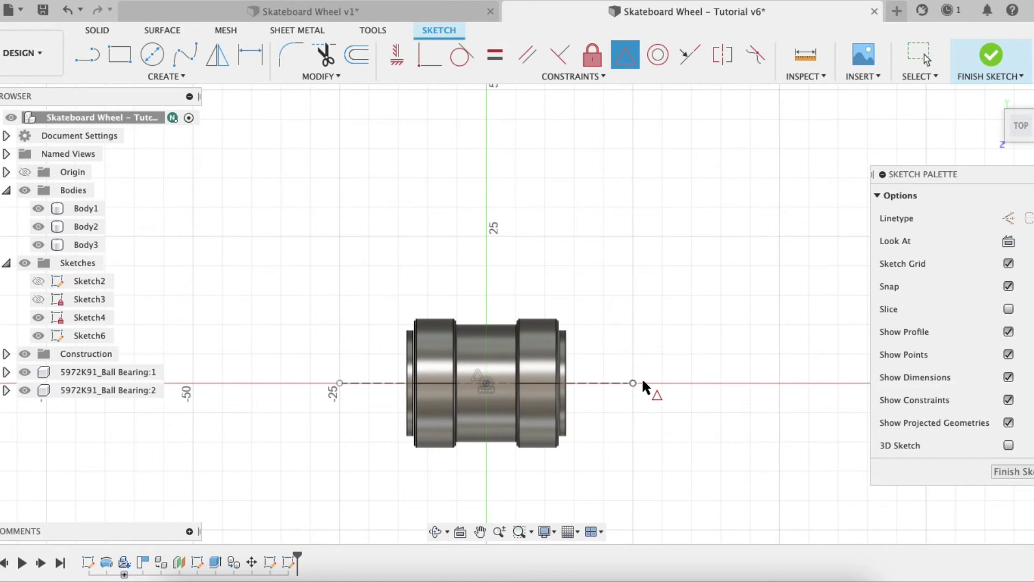
{"action": "key", "text": "Escape"}
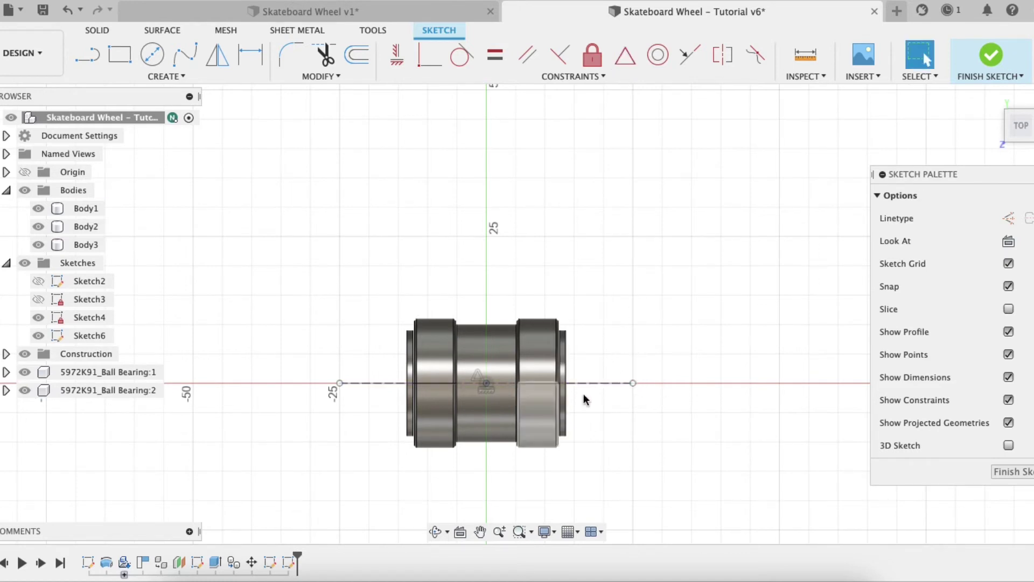
{"action": "mouse_move", "coordinate": [632, 382]}
{"action": "left_mouse_down"}
{"action": "mouse_move", "coordinate": [746, 383]}
{"action": "mouse_move", "coordinate": [712, 382]}
{"action": "left_mouse_up"}
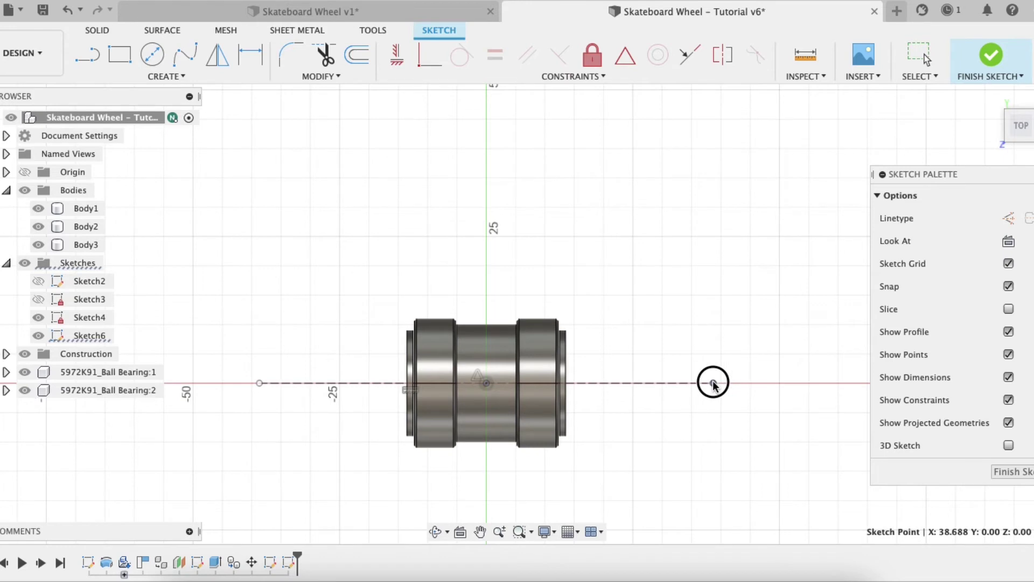
Draw a vertical line about 35 mm long upward from the origin
{"action": "left_click", "coordinate": [88, 54]}
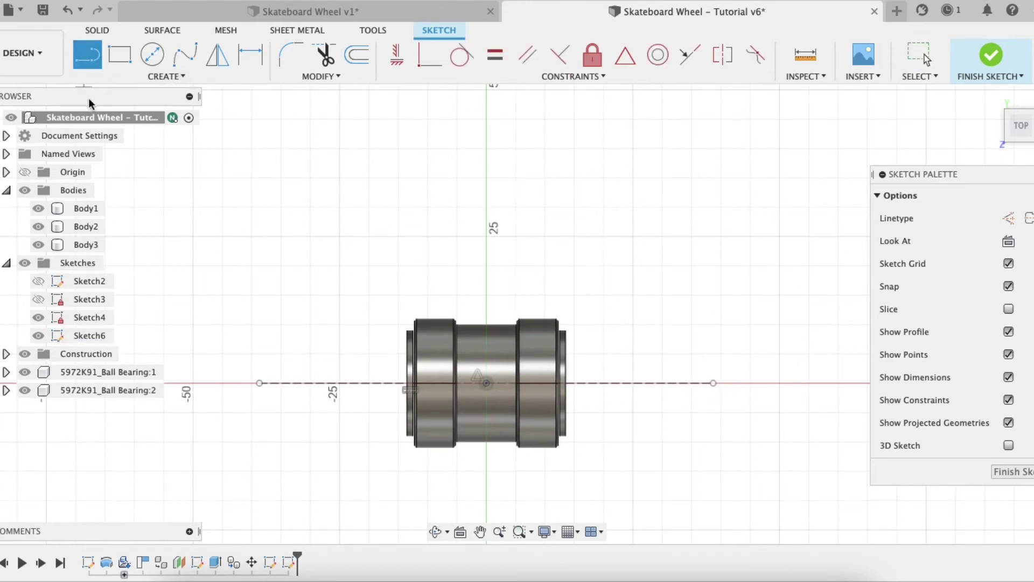
{"action": "left_click", "coordinate": [487, 383]}
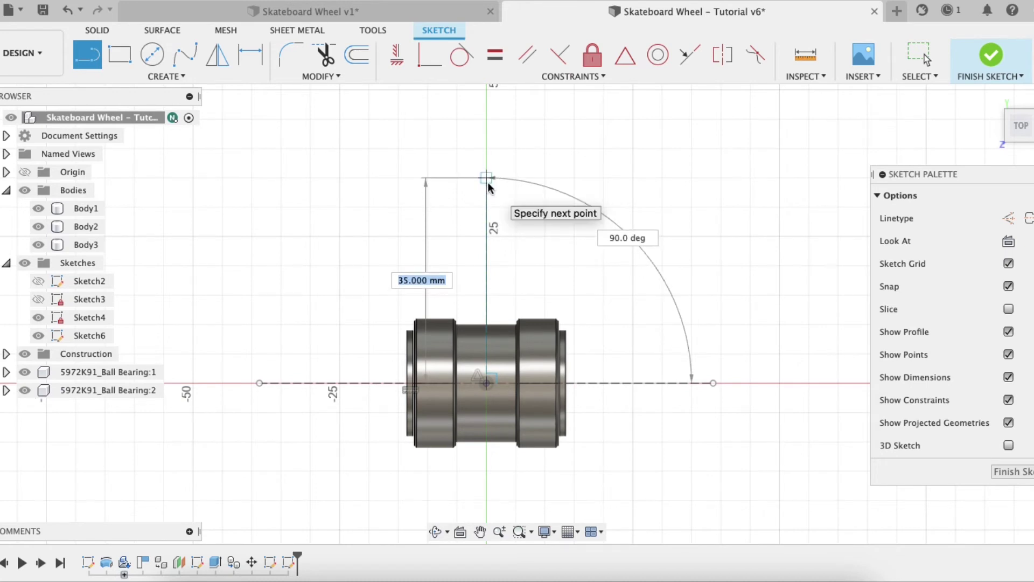
{"action": "left_click", "coordinate": [486, 177]}
{"action": "key", "text": "Escape"}
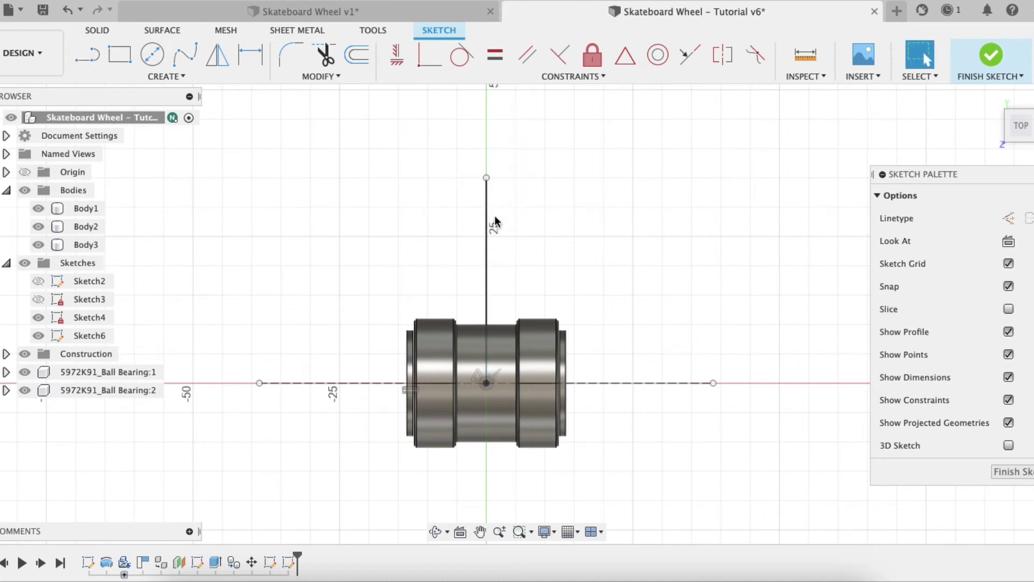
Convert the vertical line to a construction line and stretch its free end further upward, away from the wheel axis
{"action": "left_click", "coordinate": [488, 229]}
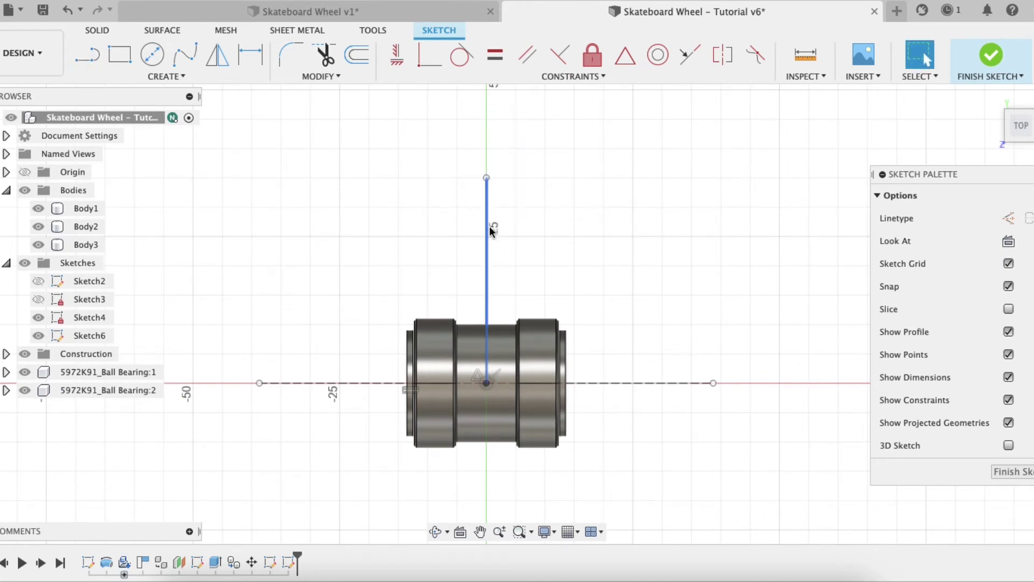
{"action": "left_click", "coordinate": [1008, 218]}
{"action": "left_click_drag", "start_coordinate": [487, 179], "coordinate": [486, 103]}
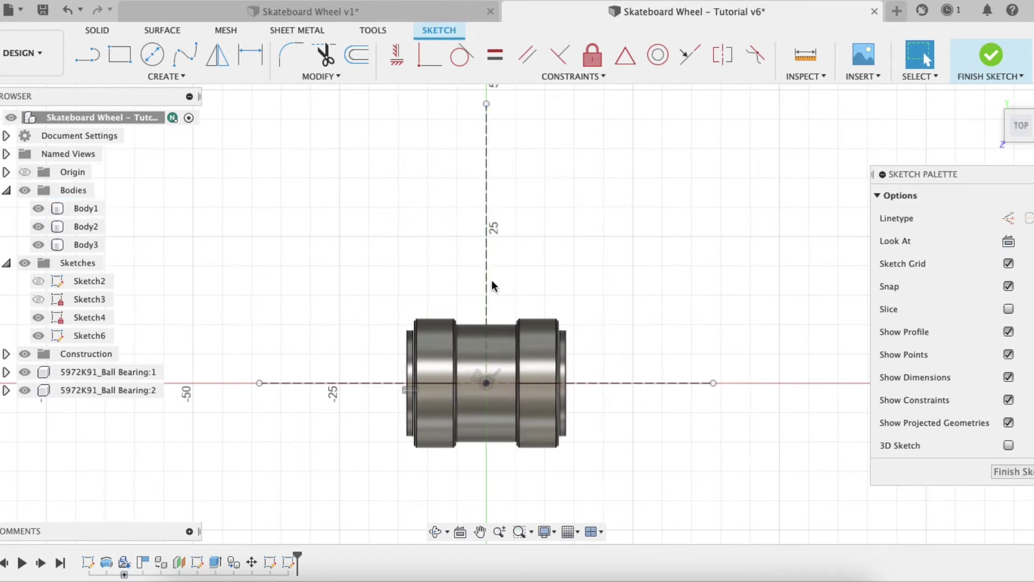
Draw a 5.75 mm horizontal line from the vertical construction line toward the +X side, just above the central ring
{"action": "scroll", "coordinate": [505, 331], "scroll_direction": "up", "scroll_amount": 10}
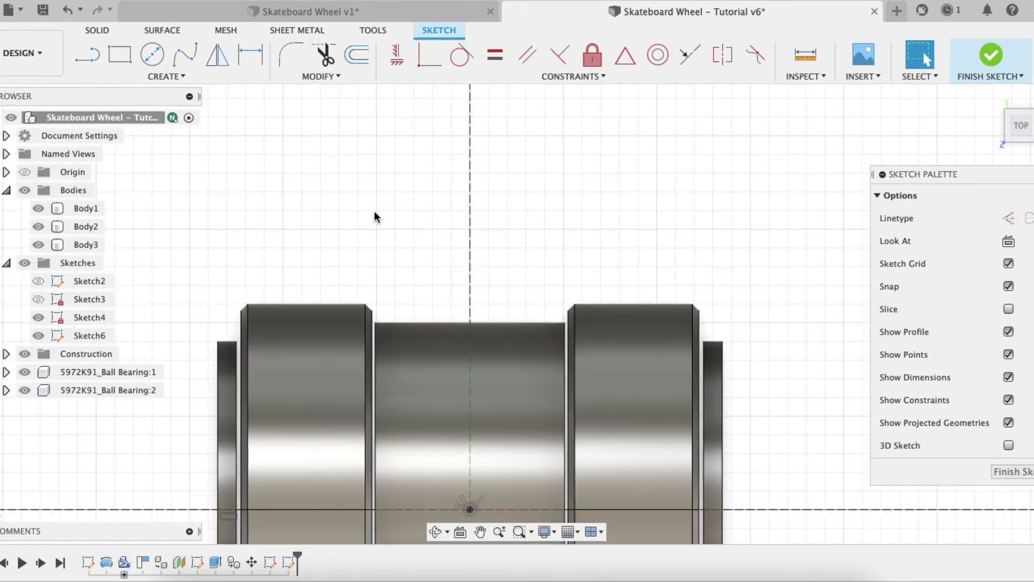
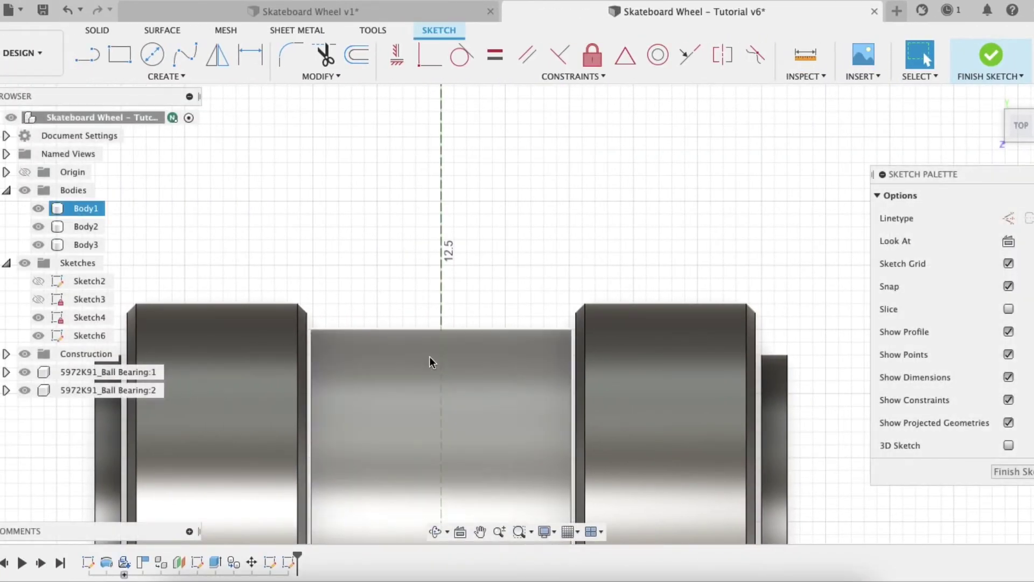
{"action": "scroll", "coordinate": [288, 347], "scroll_direction": "up", "scroll_amount": 2}
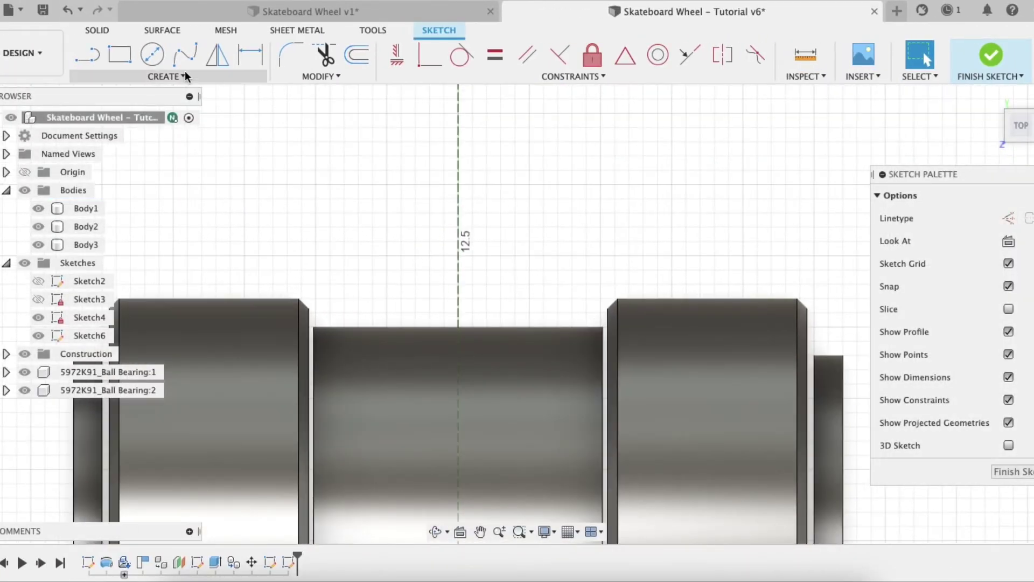
{"action": "left_click", "coordinate": [88, 54]}
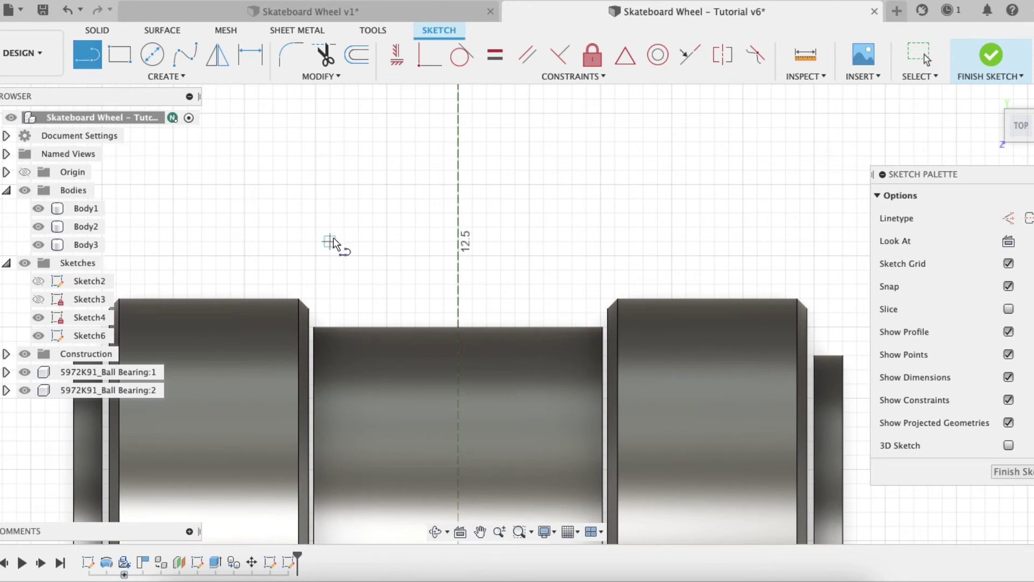
{"action": "left_click", "coordinate": [457, 312]}
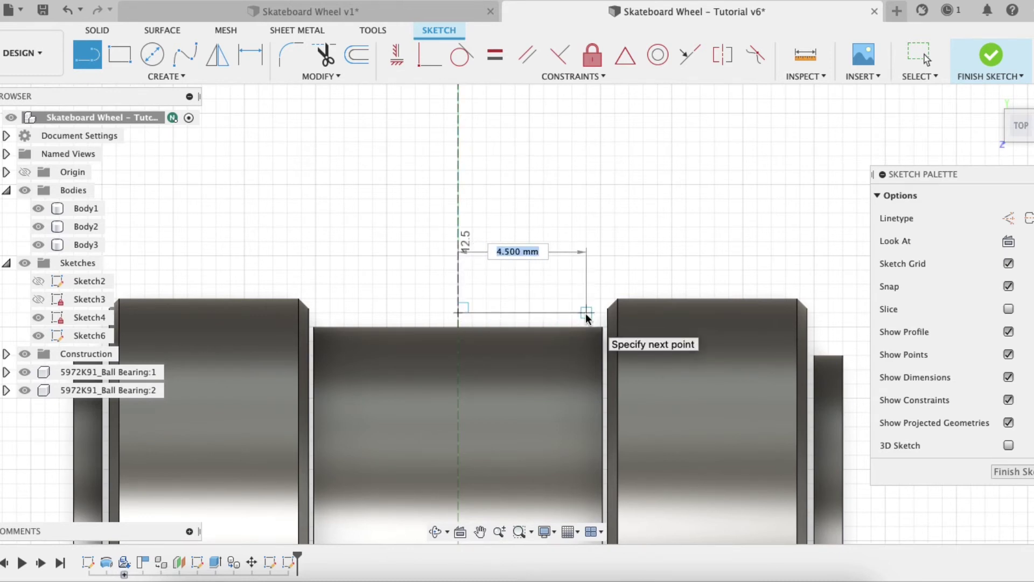
{"action": "type", "text": "5.75"}
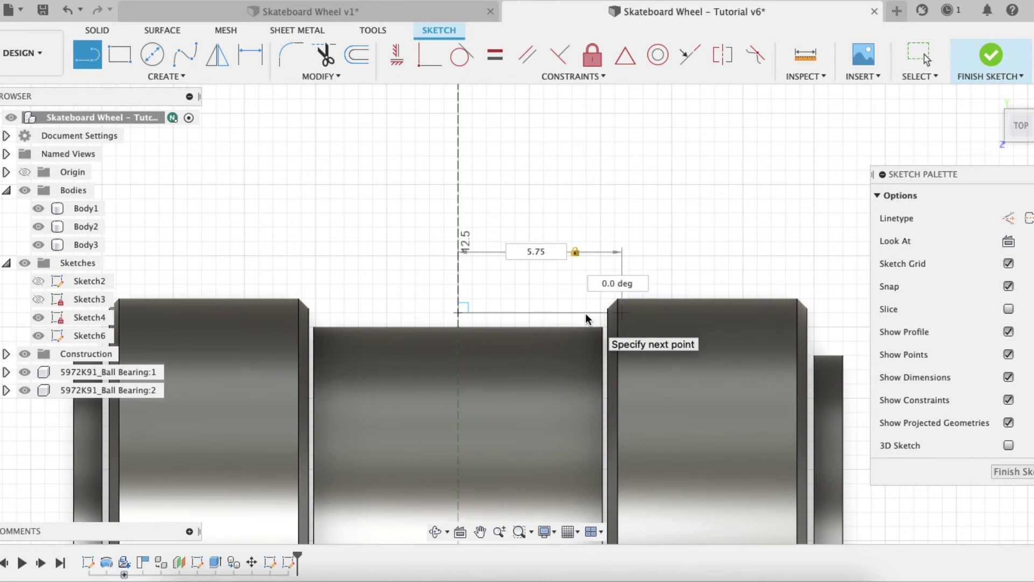
{"action": "key", "text": "Return"}
{"action": "key", "text": "Escape"}
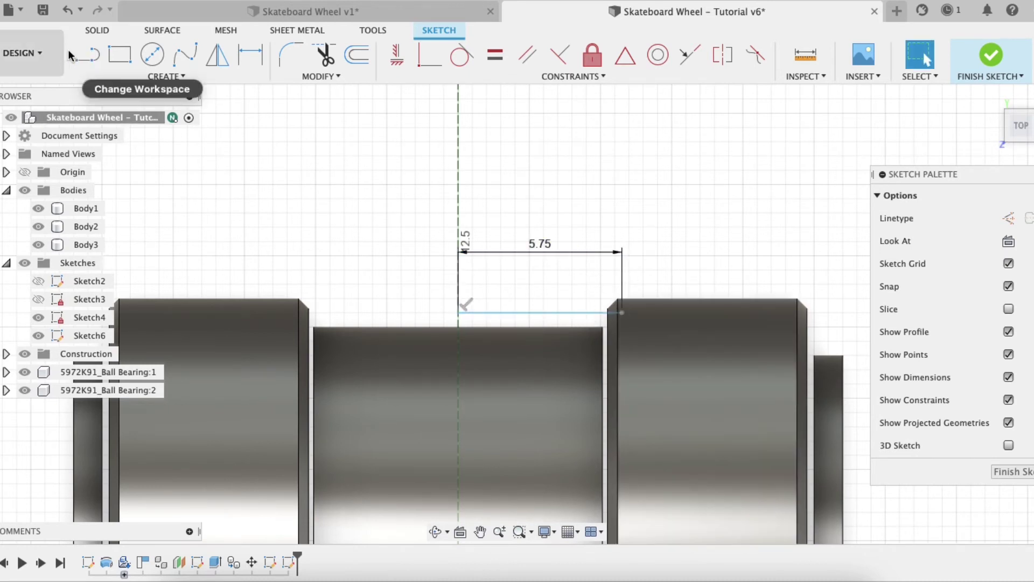
Continue the profile from the line's outer end with a vertical line about 1.5 mm upward and a 7 mm horizontal line above the bearing
{"action": "left_click", "coordinate": [86, 53]}
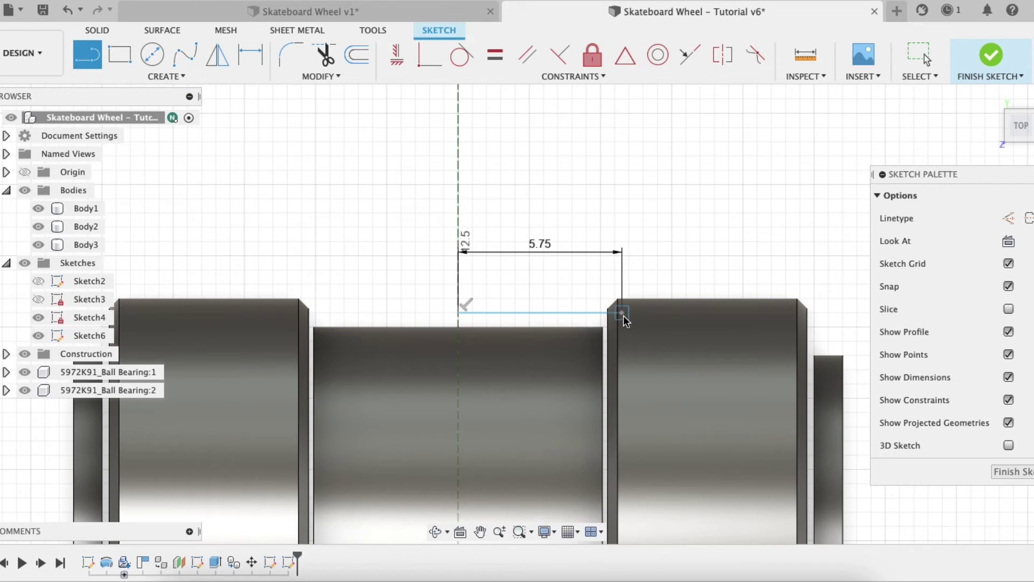
{"action": "left_click", "coordinate": [622, 314]}
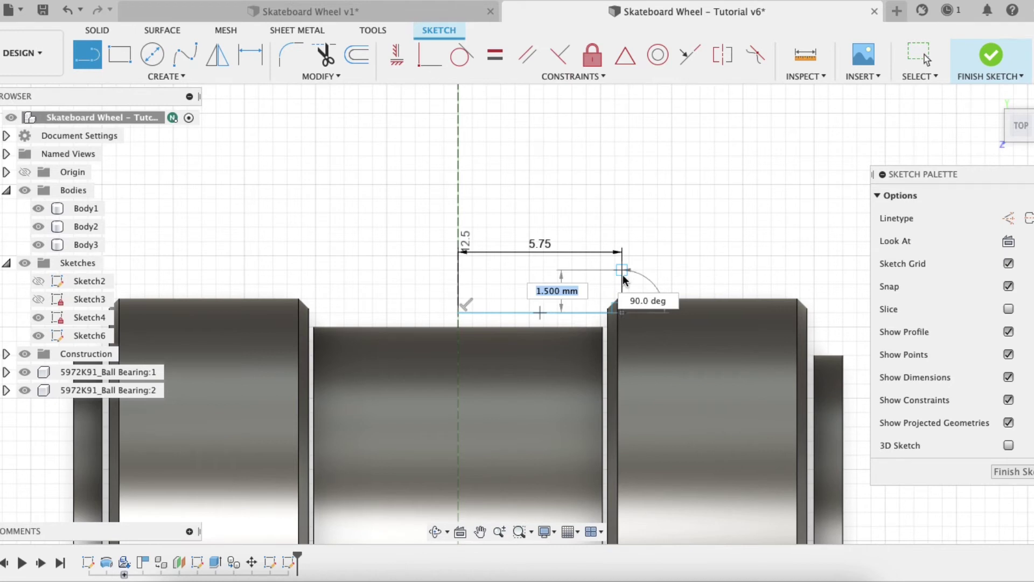
{"action": "left_click", "coordinate": [623, 271]}
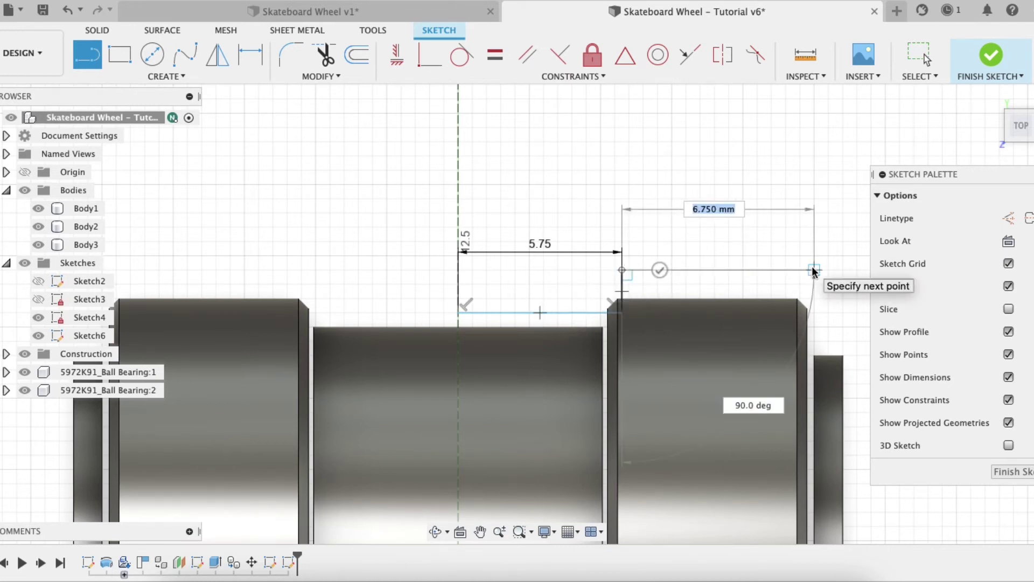
{"action": "type", "text": "7"}
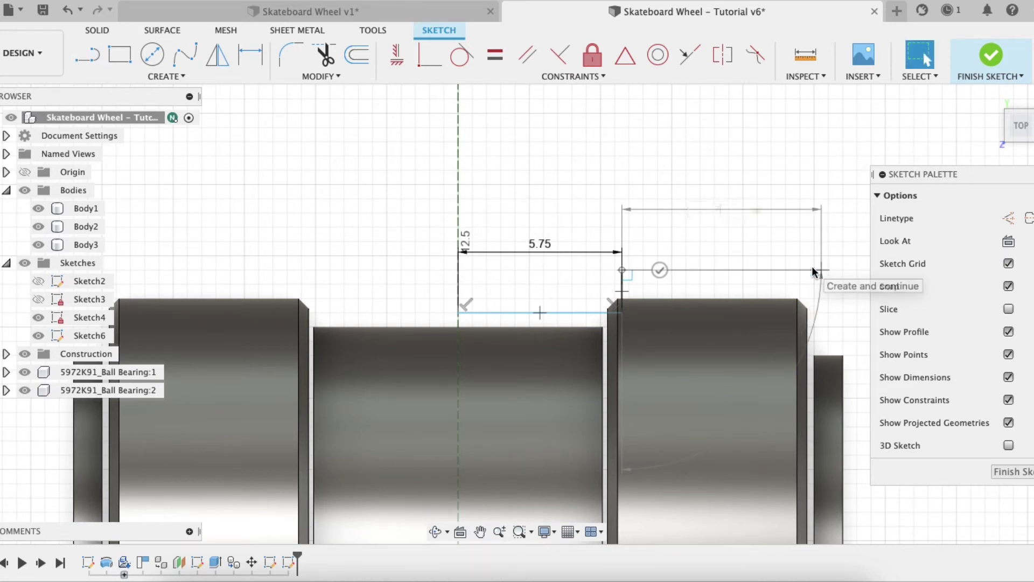
{"action": "key", "text": "Return"}
{"action": "key", "text": "Escape"}
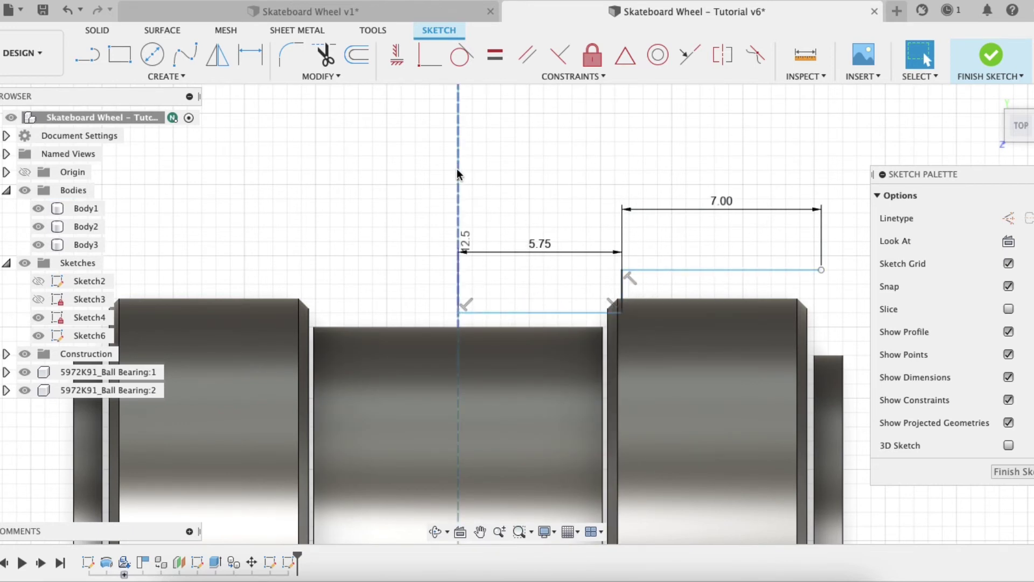
Raise the 5.75 mm line slightly and mirror the three profile lines about the vertical construction line
{"action": "mouse_move", "coordinate": [500, 314]}
{"action": "left_mouse_down"}
{"action": "mouse_move", "coordinate": [510, 253]}
{"action": "mouse_move", "coordinate": [511, 292]}
{"action": "left_mouse_up"}
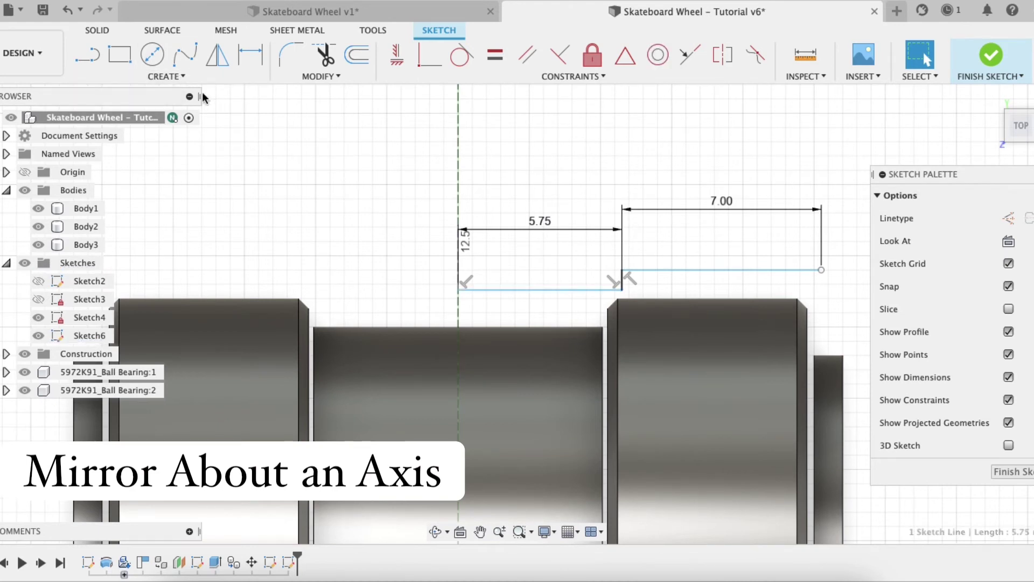
{"action": "left_click", "coordinate": [143, 76]}
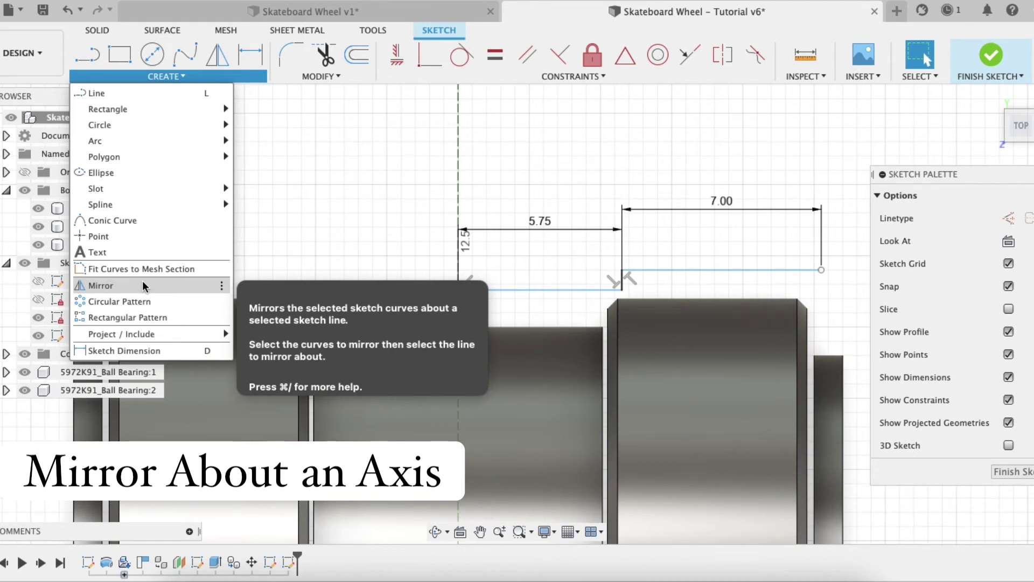
{"action": "left_click", "coordinate": [142, 285]}
{"action": "left_click", "coordinate": [591, 289]}
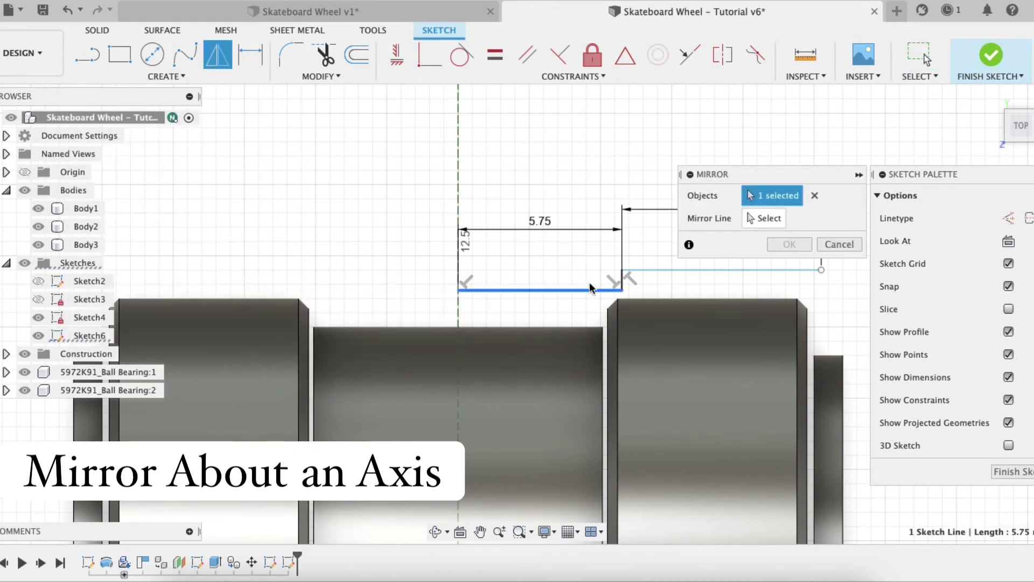
{"action": "left_click", "coordinate": [622, 280]}
{"action": "left_click", "coordinate": [666, 270]}
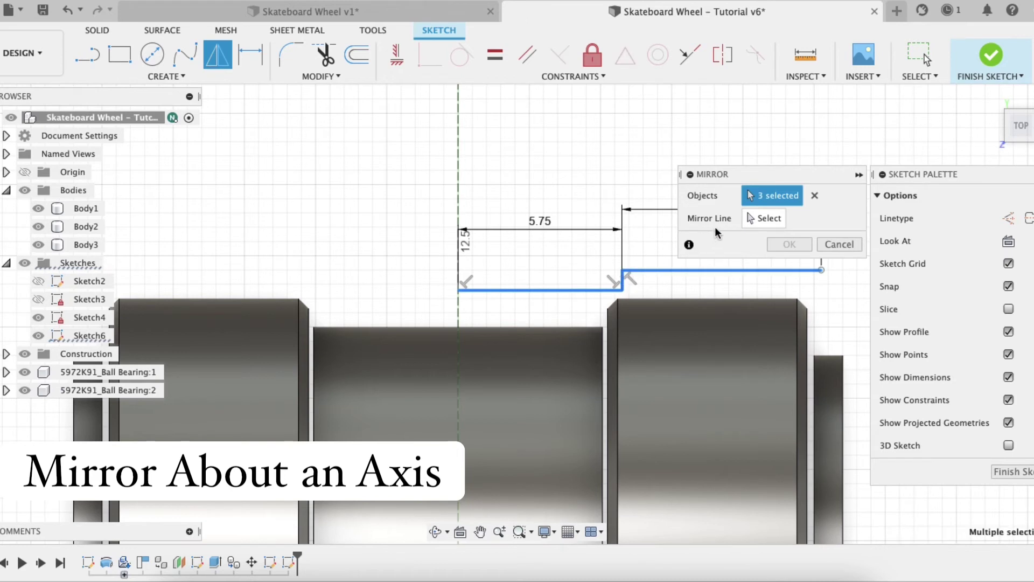
{"action": "left_click", "coordinate": [764, 221]}
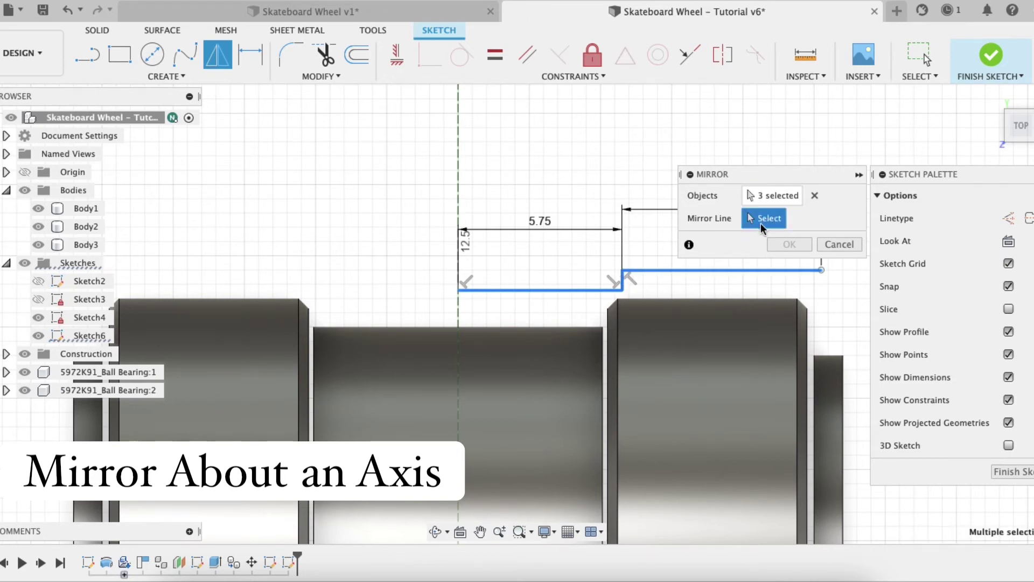
{"action": "left_click", "coordinate": [458, 162]}
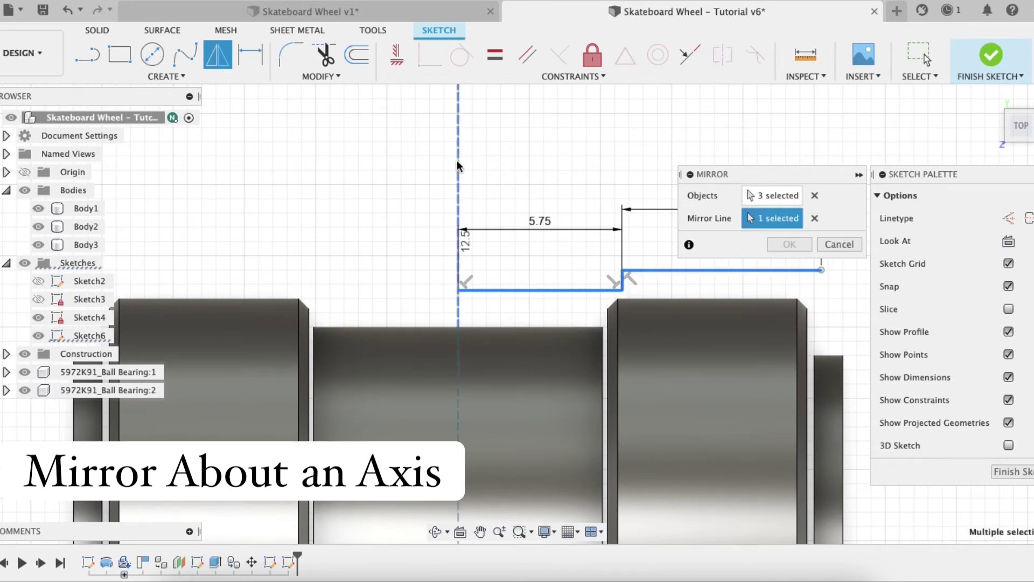
{"action": "scroll", "coordinate": [399, 267], "scroll_direction": "down", "scroll_amount": 3}
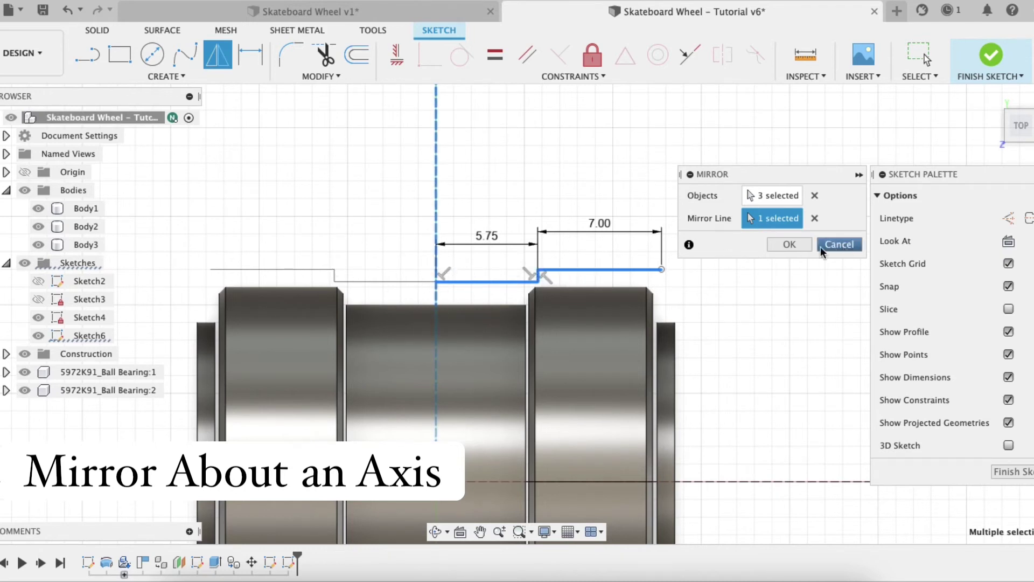
{"action": "left_click", "coordinate": [793, 249]}
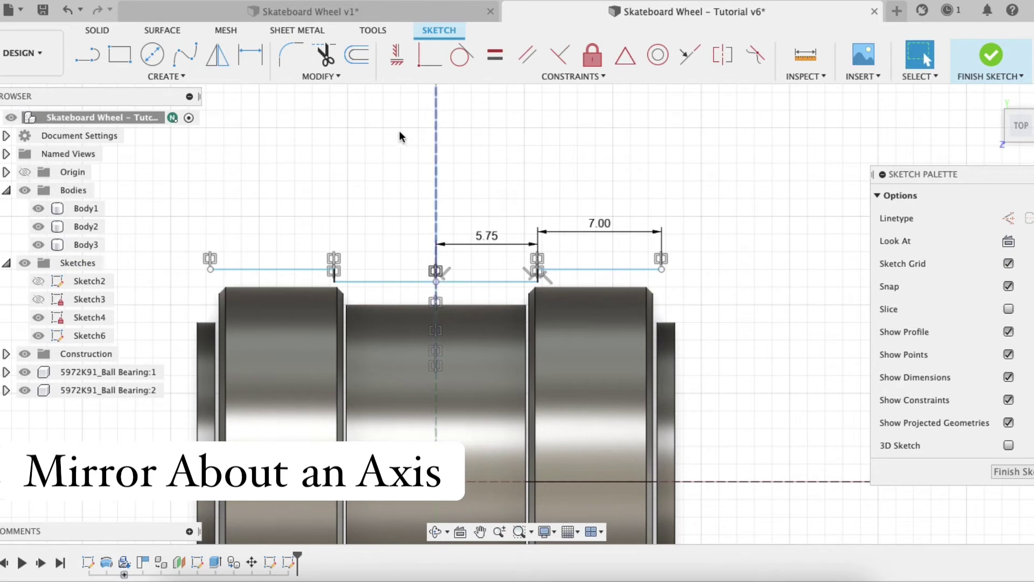
Dimension the 5.75 mm horizontal line 10.25 mm from the horizontal wheel axis
{"action": "left_click", "coordinate": [244, 56]}
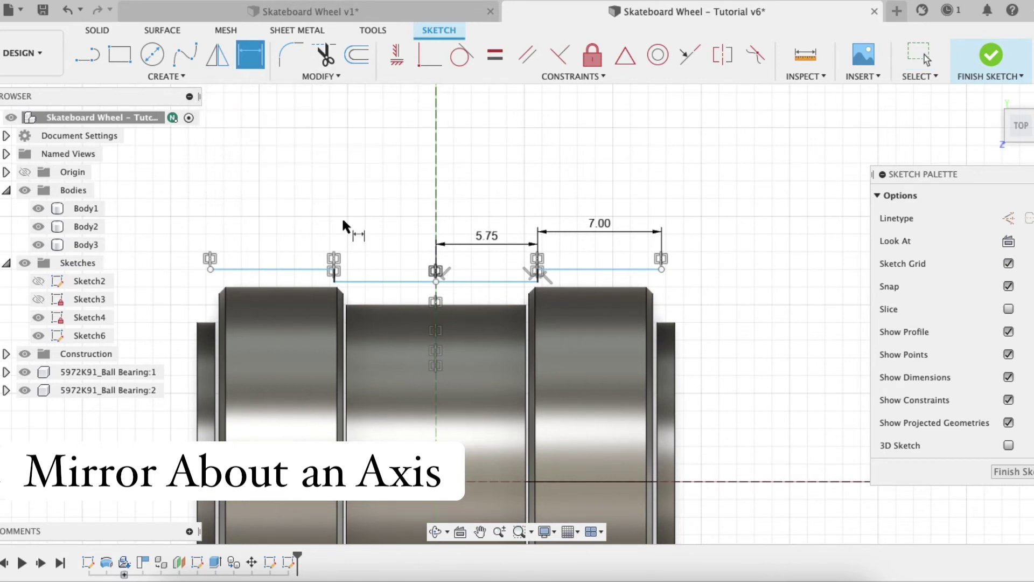
{"action": "left_click", "coordinate": [483, 280]}
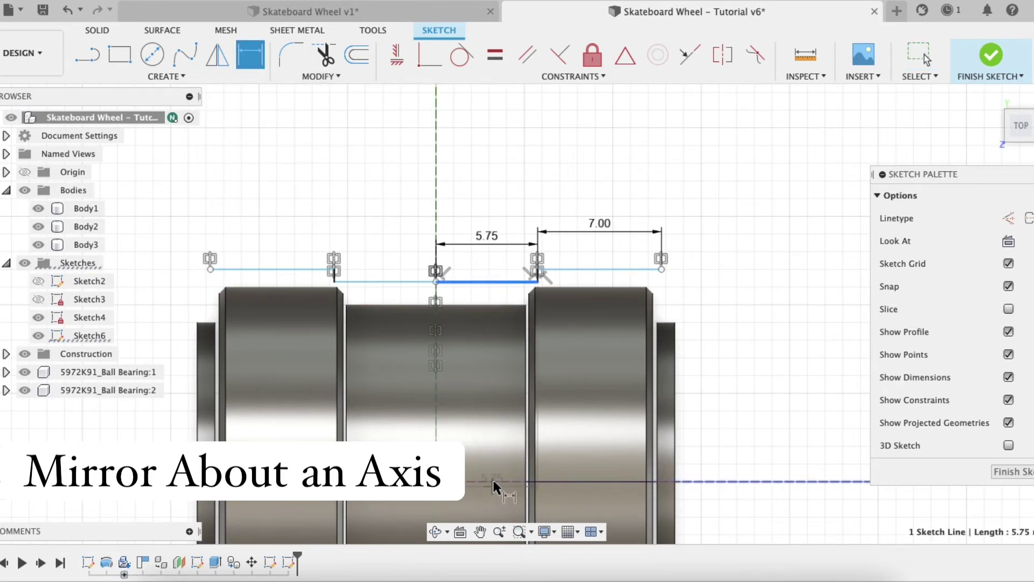
{"action": "left_click", "coordinate": [690, 480]}
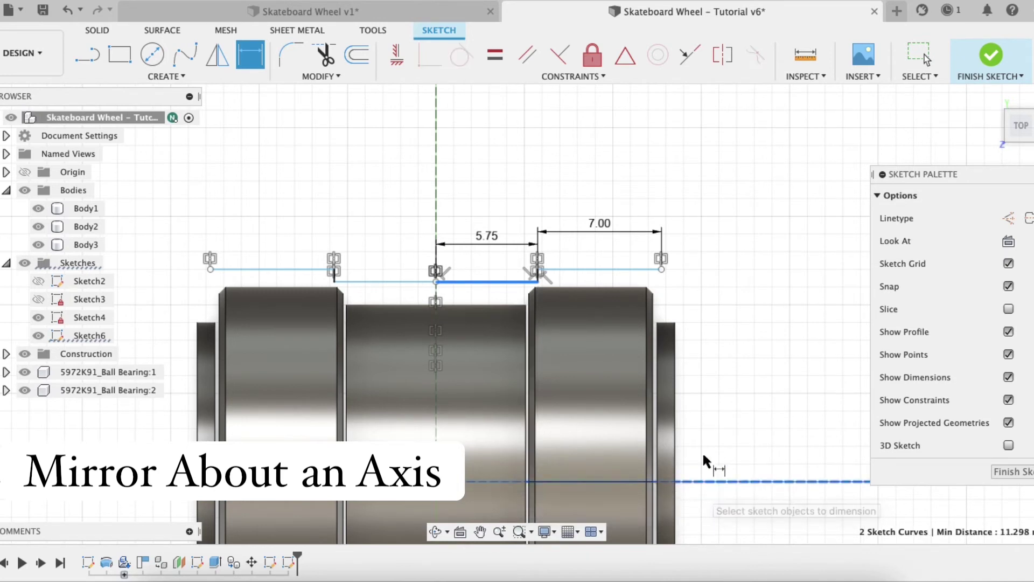
{"action": "left_click", "coordinate": [755, 403]}
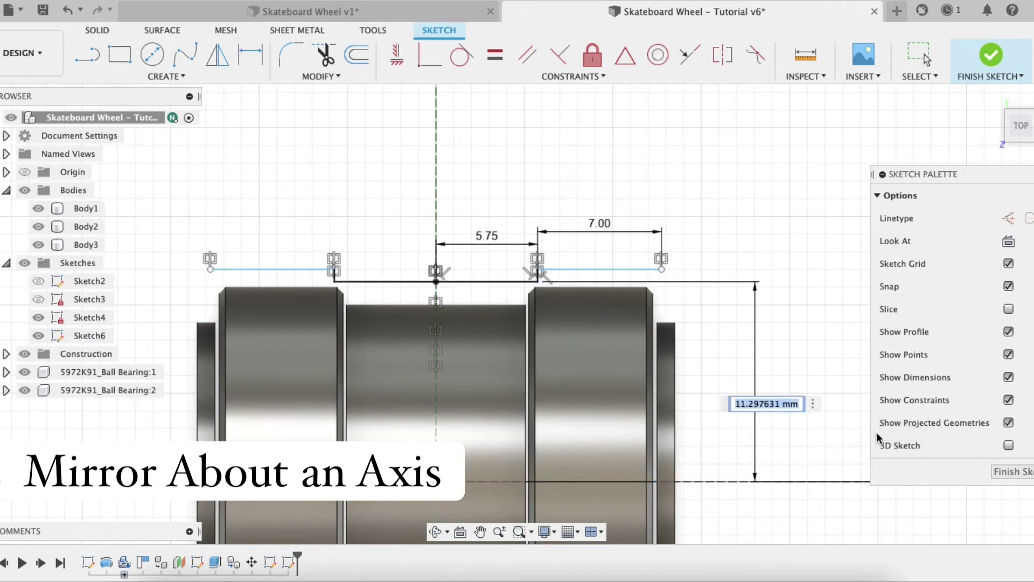
{"action": "type", "text": "10.25 mm"}
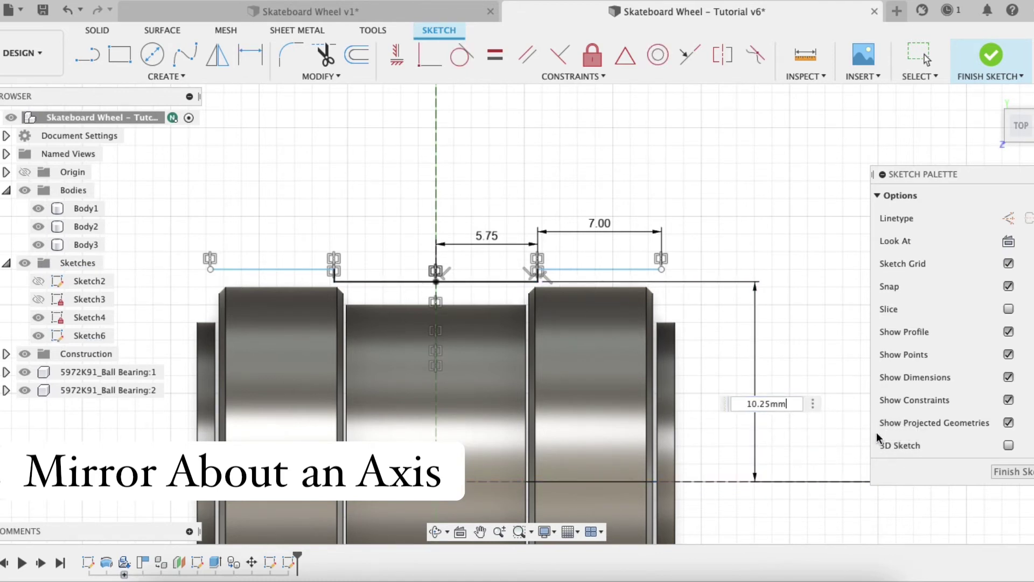
{"action": "key", "text": "Return"}
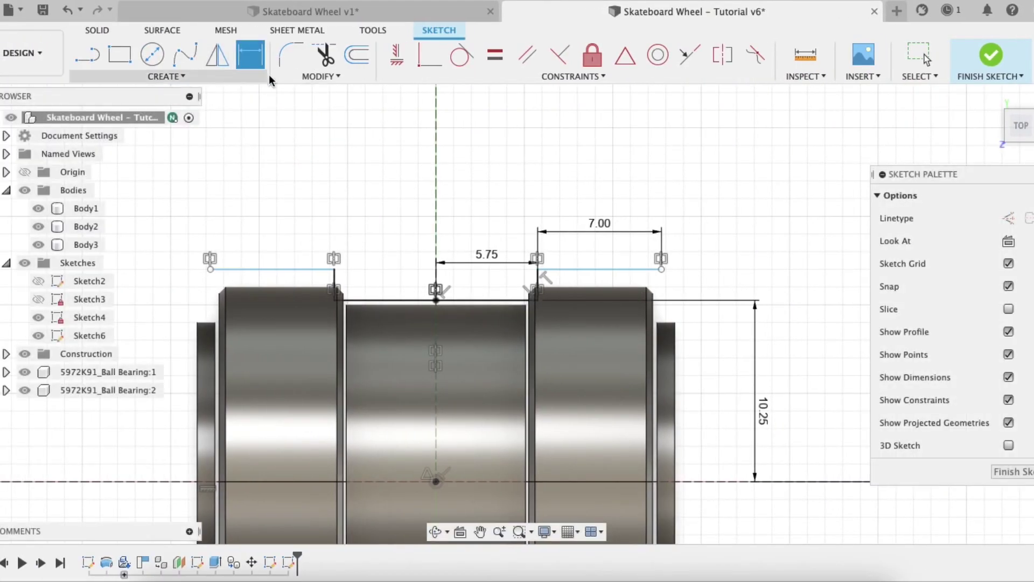
Dimension the 7 mm horizontal line above the bearing at 11.25 mm from the wheel axis
{"action": "left_click", "coordinate": [615, 268]}
{"action": "left_click", "coordinate": [712, 481]}
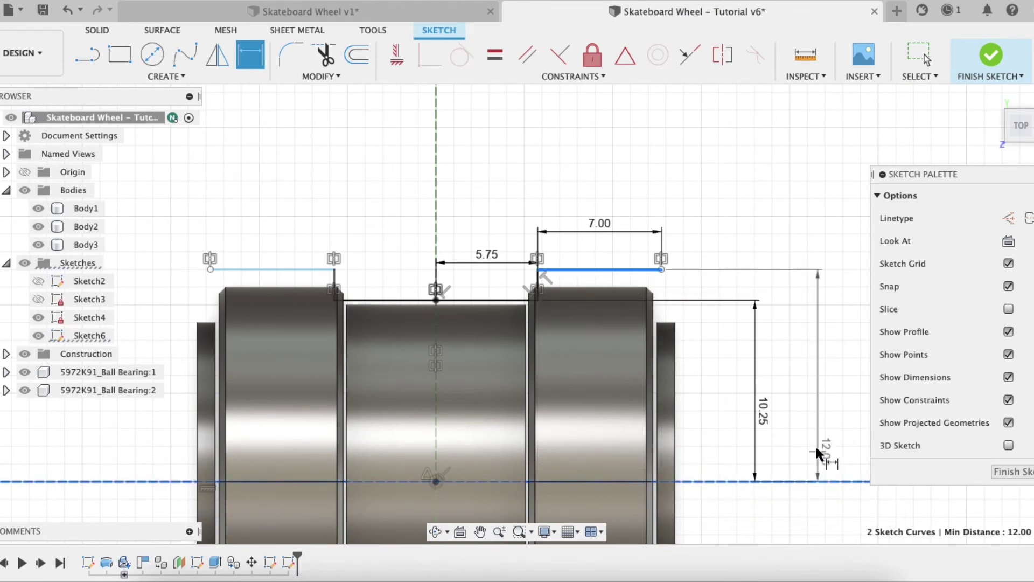
{"action": "left_click", "coordinate": [806, 435]}
{"action": "type", "text": "11.25"}
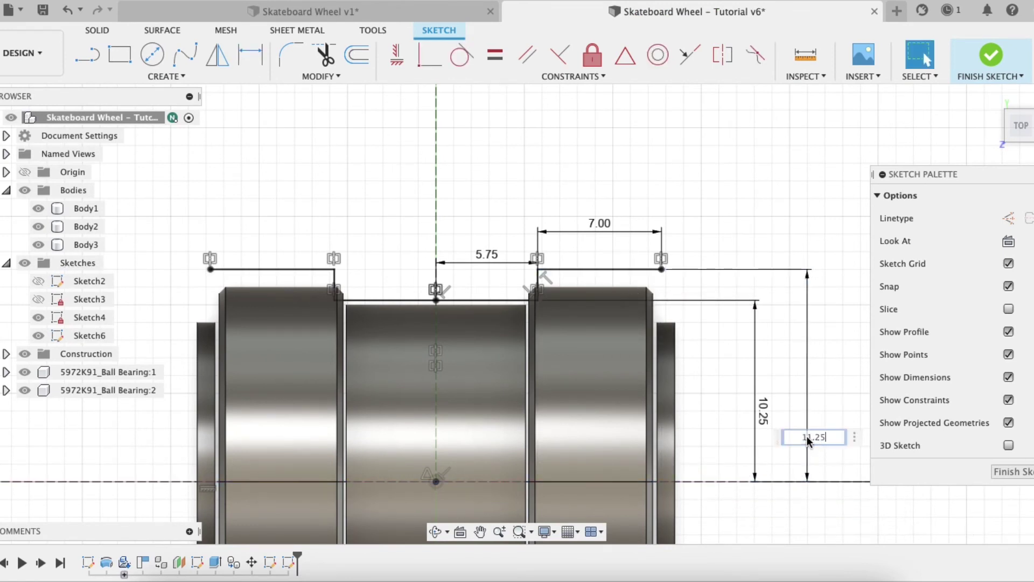
{"action": "key", "text": "Return"}
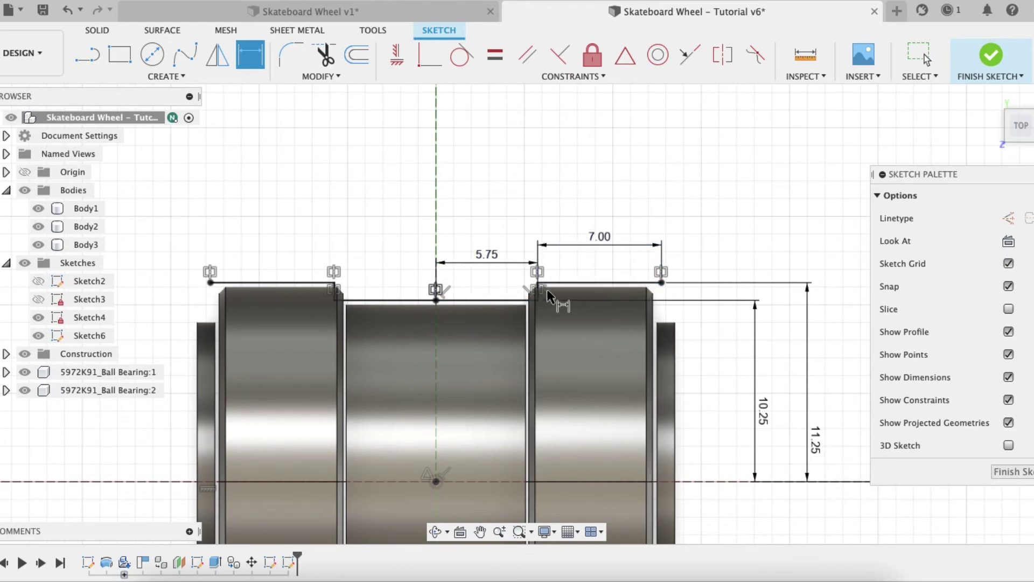
Draw a line slanting up and outward from the 7 mm line's outer end, followed by a 7 mm vertical line upward
{"action": "scroll", "coordinate": [507, 324], "scroll_direction": "down", "scroll_amount": 2}
{"action": "scroll", "coordinate": [509, 308], "scroll_direction": "down", "scroll_amount": 2}
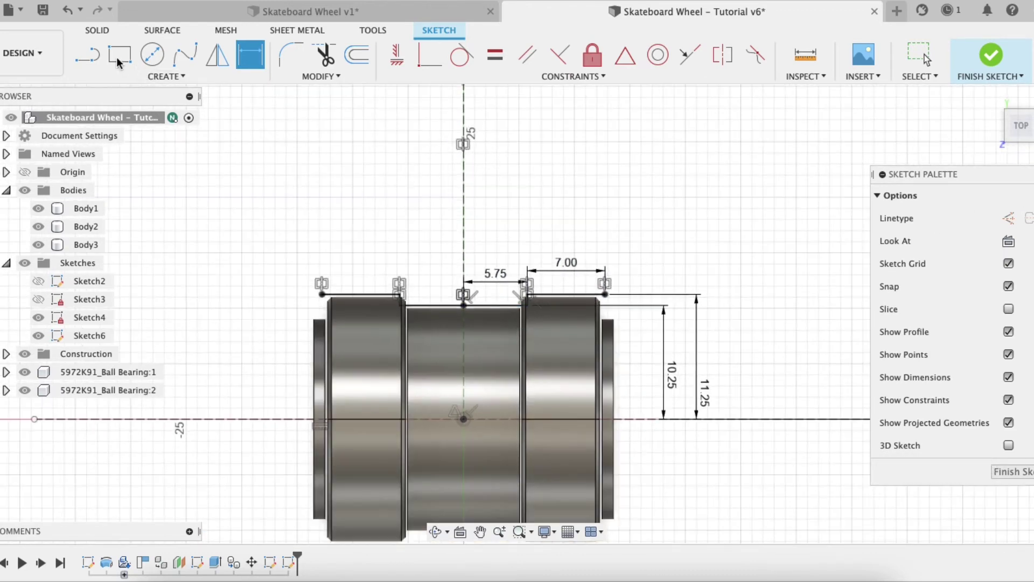
{"action": "left_click", "coordinate": [84, 63]}
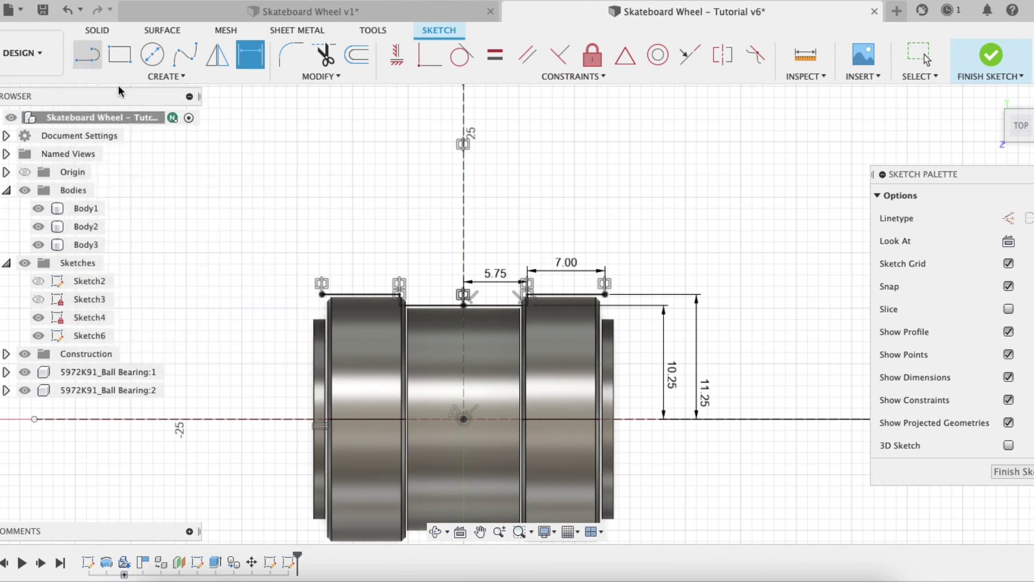
{"action": "left_click", "coordinate": [605, 295]}
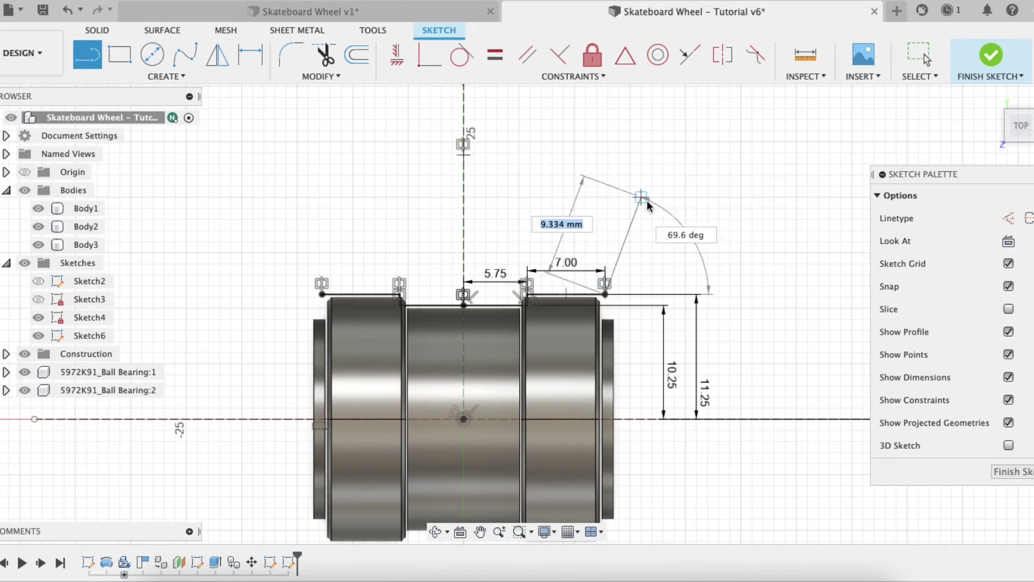
{"action": "left_click", "coordinate": [695, 155]}
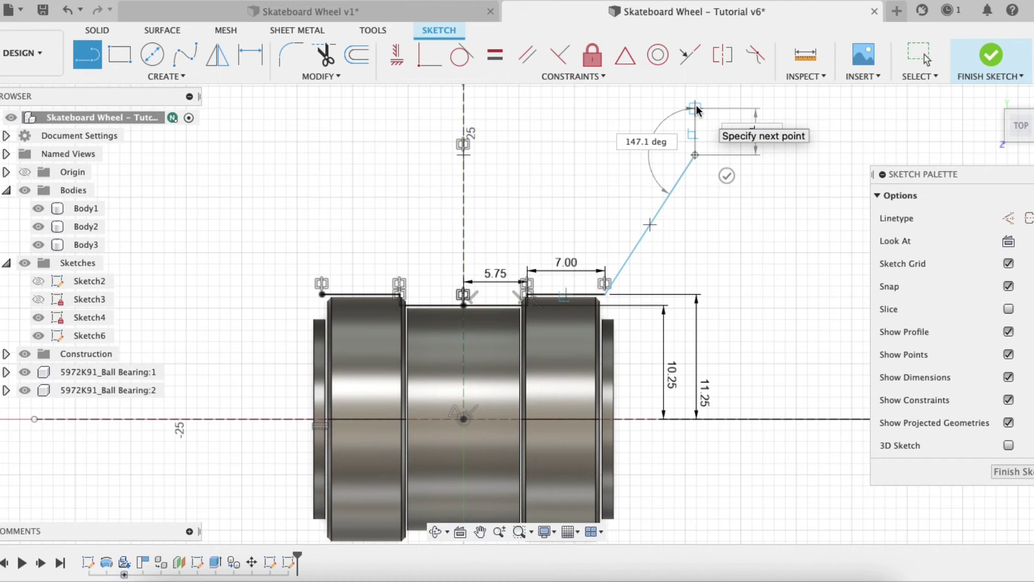
{"action": "type", "text": "7"}
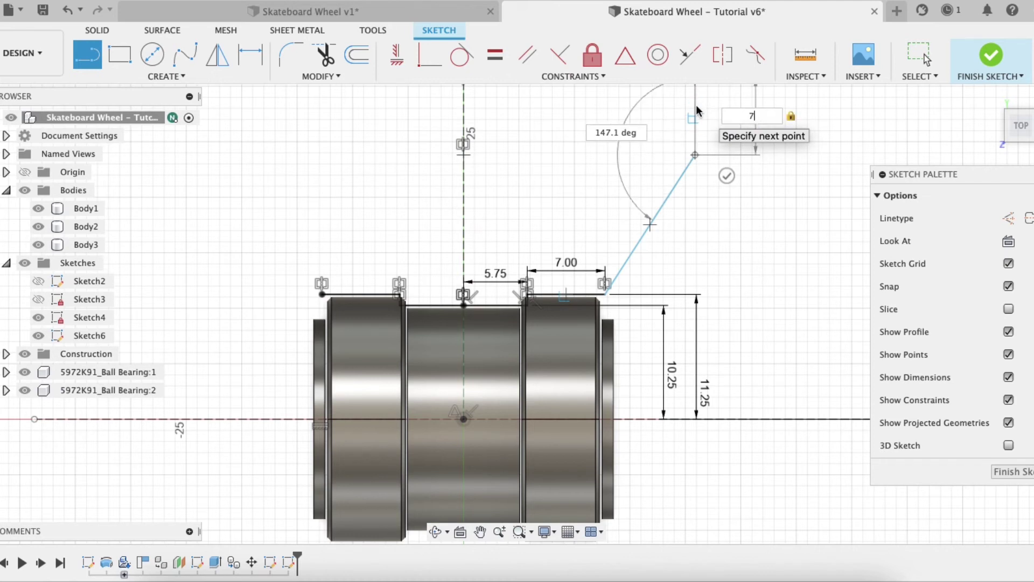
{"action": "key", "text": "Return"}
{"action": "key", "text": "Escape"}
Draw a horizontal line about 20.9 mm long from the upper end of the 7 mm vertical line to the vertical construction line
{"action": "scroll", "coordinate": [737, 146], "scroll_direction": "down", "scroll_amount": 3}
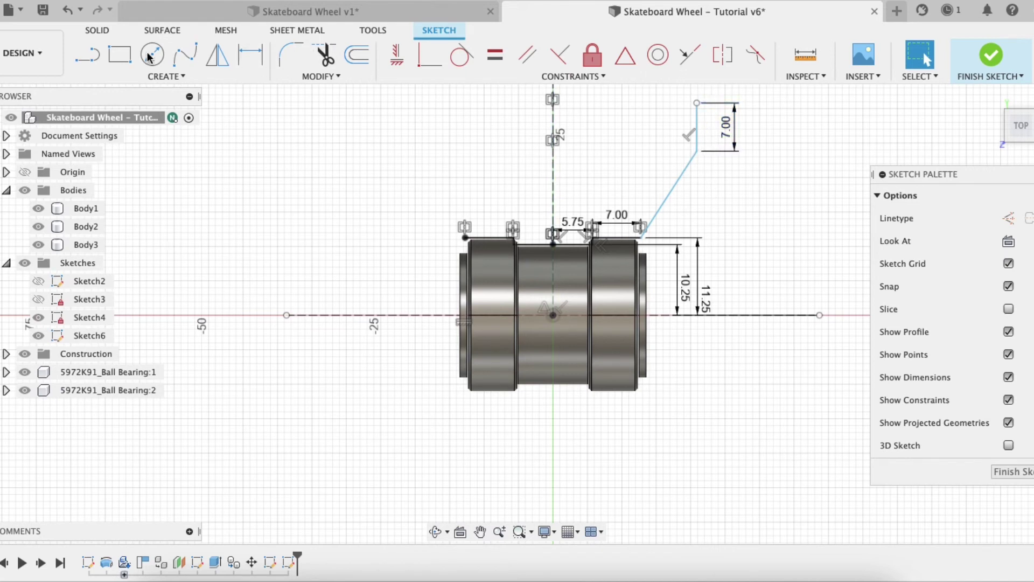
{"action": "left_click", "coordinate": [88, 56]}
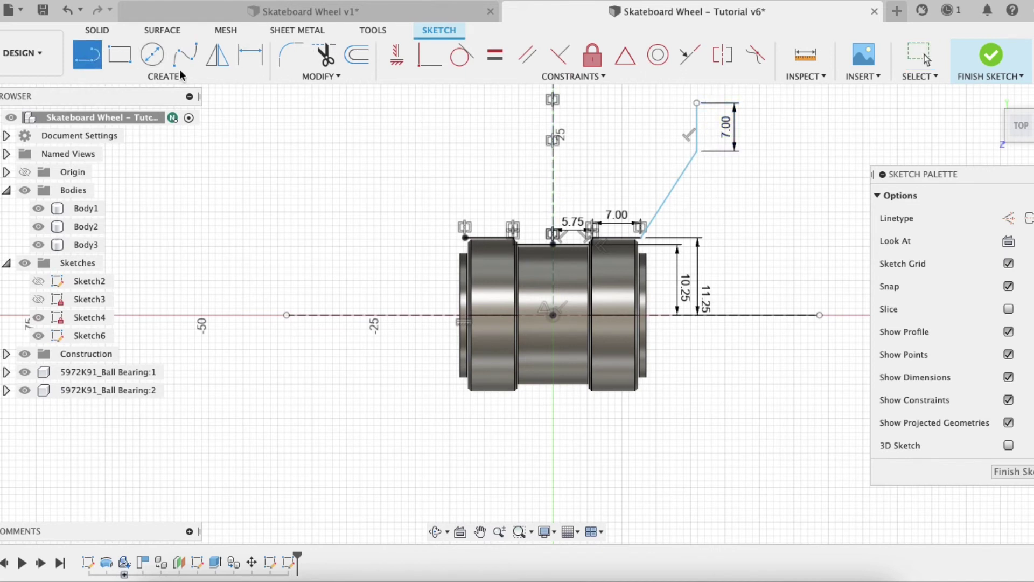
{"action": "left_click", "coordinate": [696, 103]}
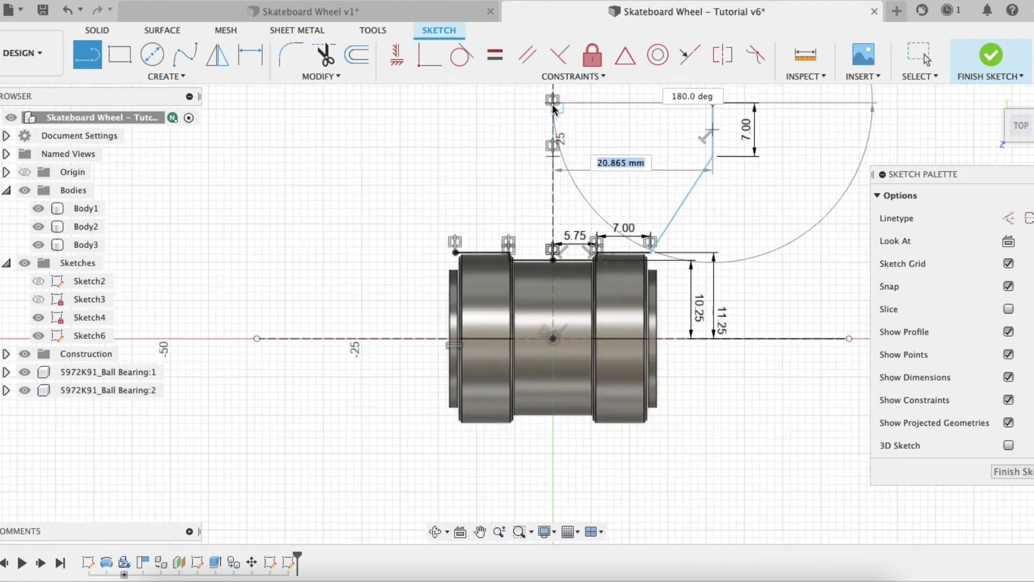
{"action": "scroll", "coordinate": [553, 105], "scroll_direction": "up", "scroll_amount": 3}
{"action": "left_click", "coordinate": [553, 102]}
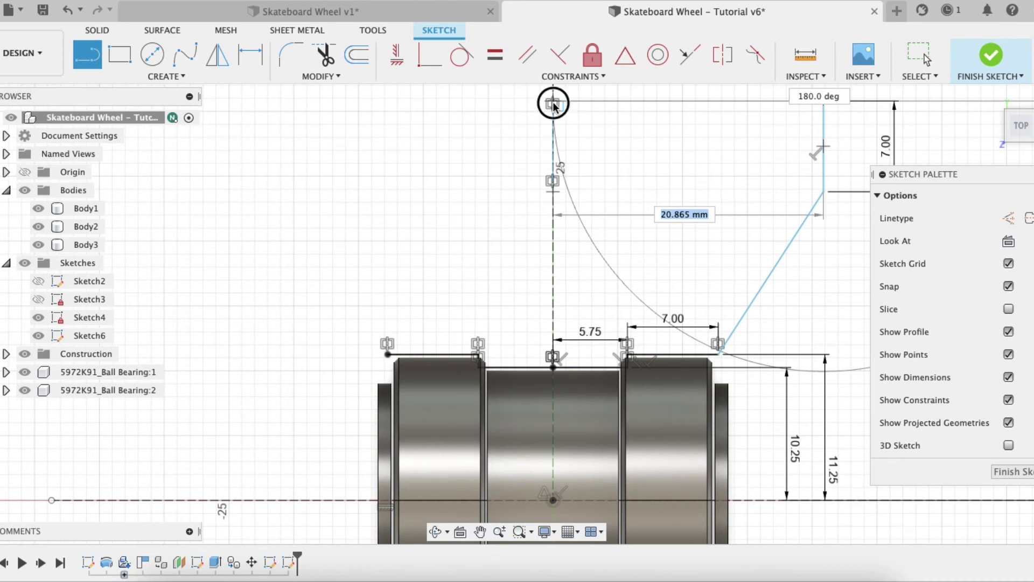
{"action": "scroll", "coordinate": [724, 126], "scroll_direction": "down", "scroll_amount": 2}
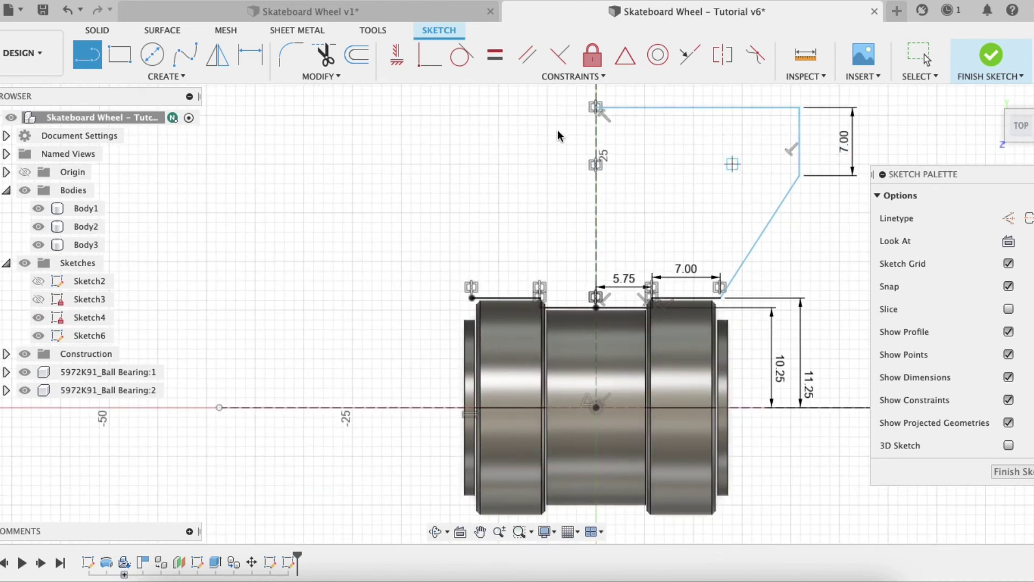
{"action": "left_click", "coordinate": [924, 58]}
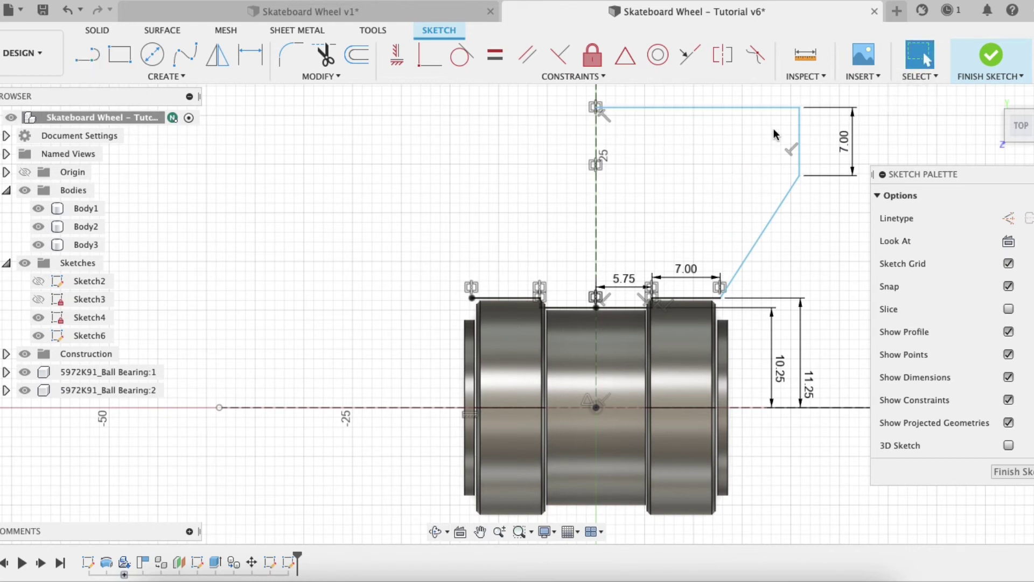
Dimension the outer vertical line 20 mm from the vertical construction line
{"action": "left_click", "coordinate": [257, 53]}
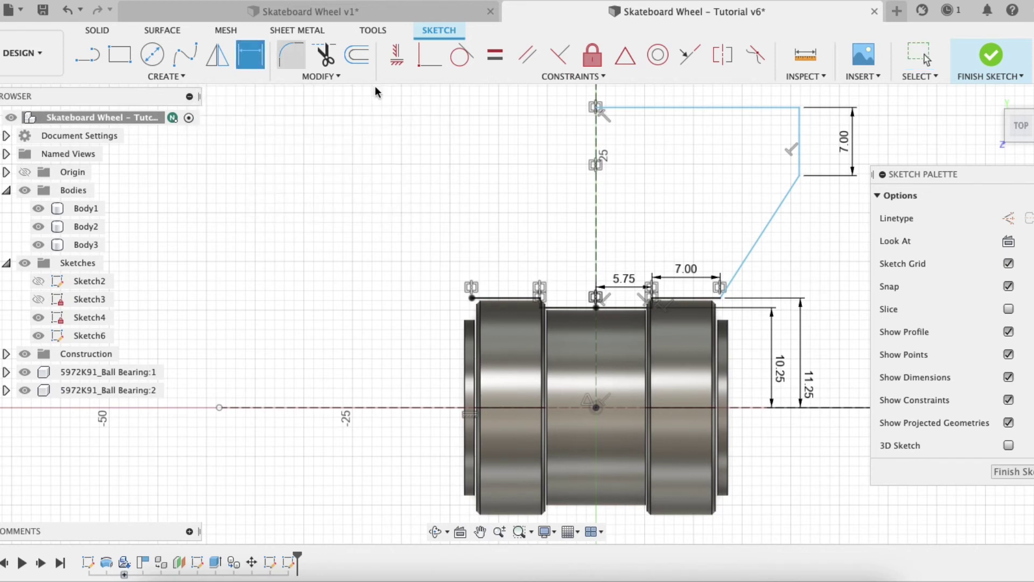
{"action": "left_click", "coordinate": [597, 137]}
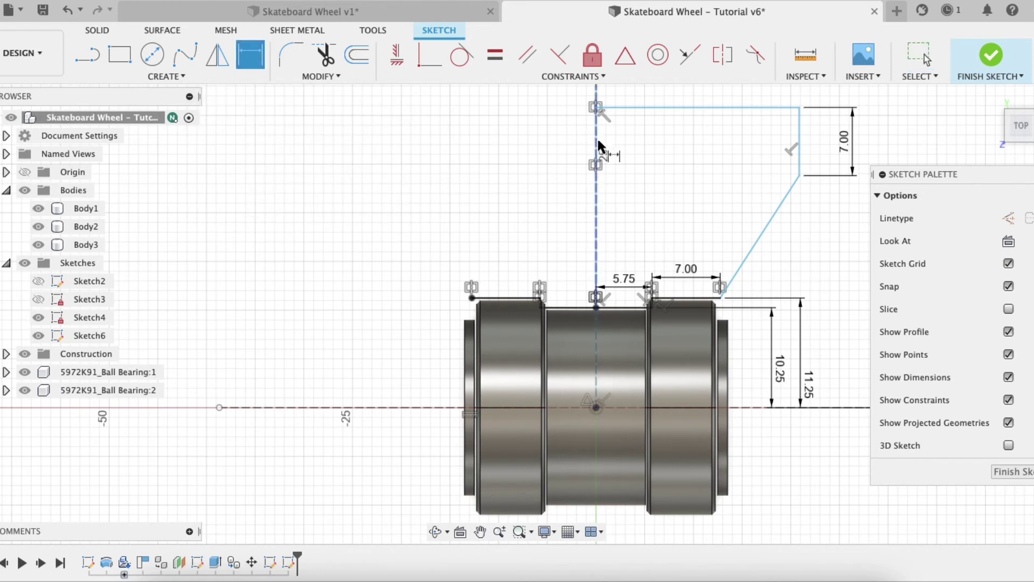
{"action": "left_click", "coordinate": [800, 143]}
{"action": "scroll", "coordinate": [690, 141], "scroll_direction": "up", "scroll_amount": 2}
{"action": "scroll", "coordinate": [701, 150], "scroll_direction": "down", "scroll_amount": 2}
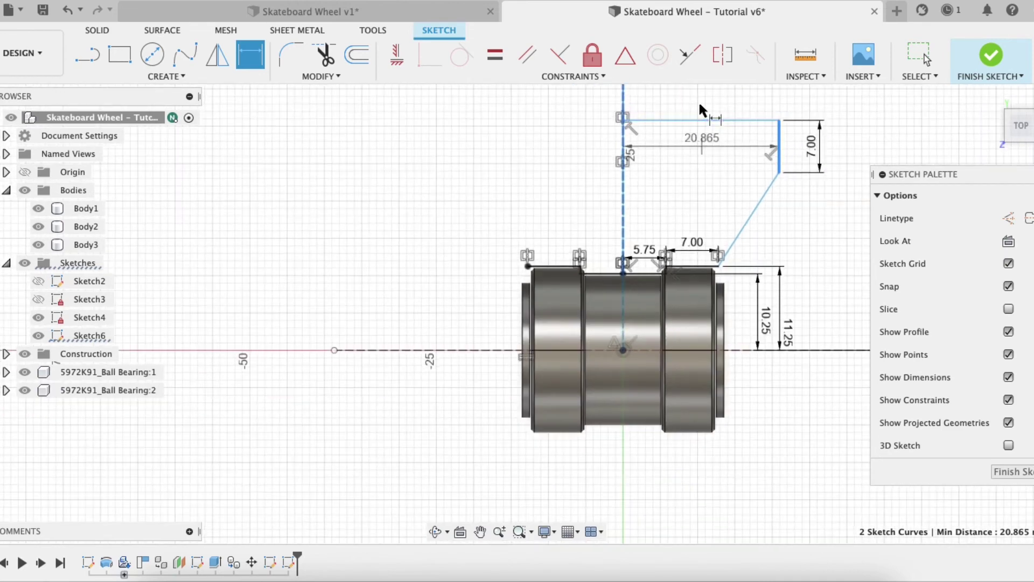
{"action": "left_click", "coordinate": [698, 100]}
{"action": "type", "text": "20"}
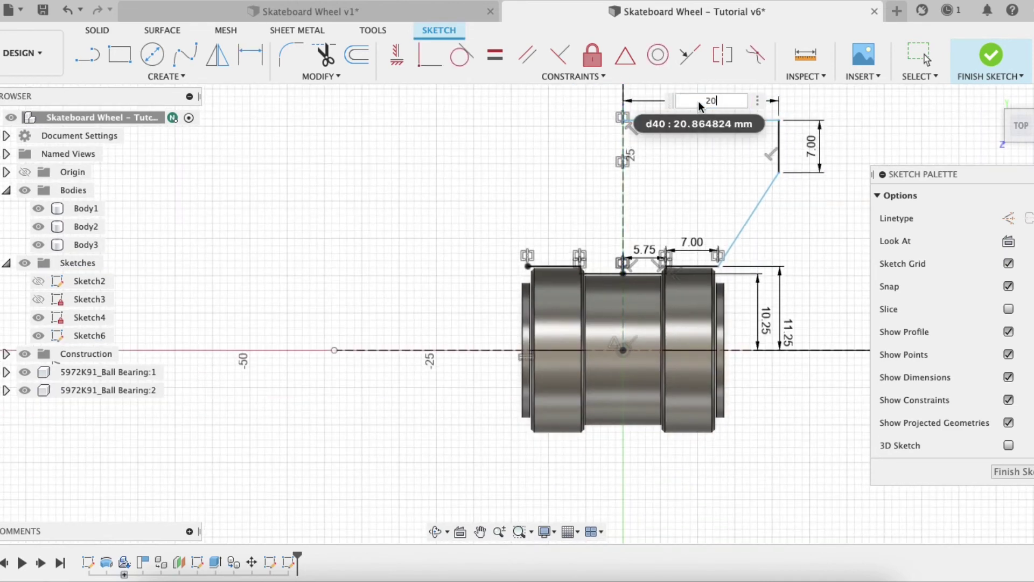
{"action": "key", "text": "Return"}
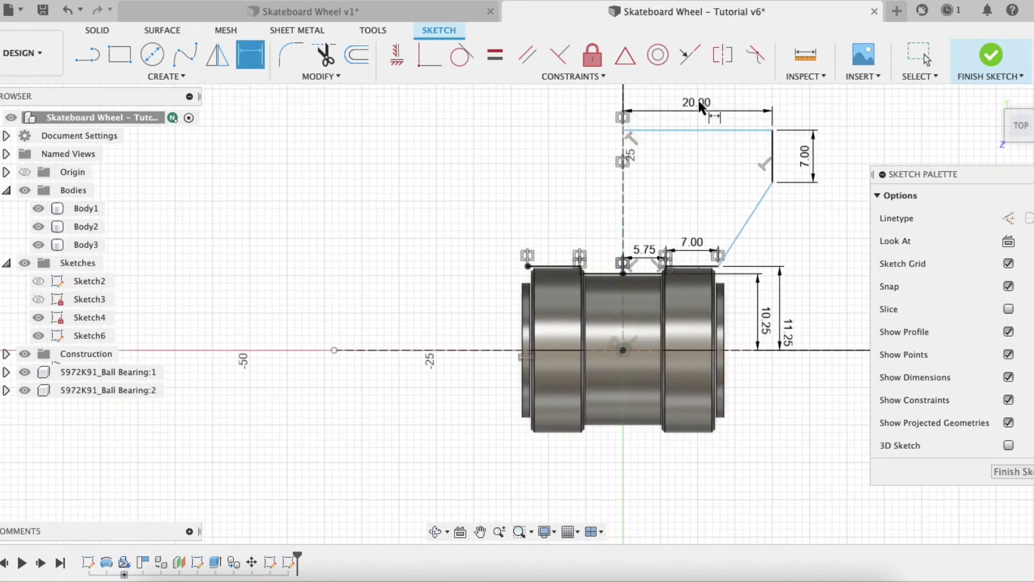
Dimension the profile's uppermost horizontal line 35 mm from the wheel axis
{"action": "left_click", "coordinate": [731, 131]}
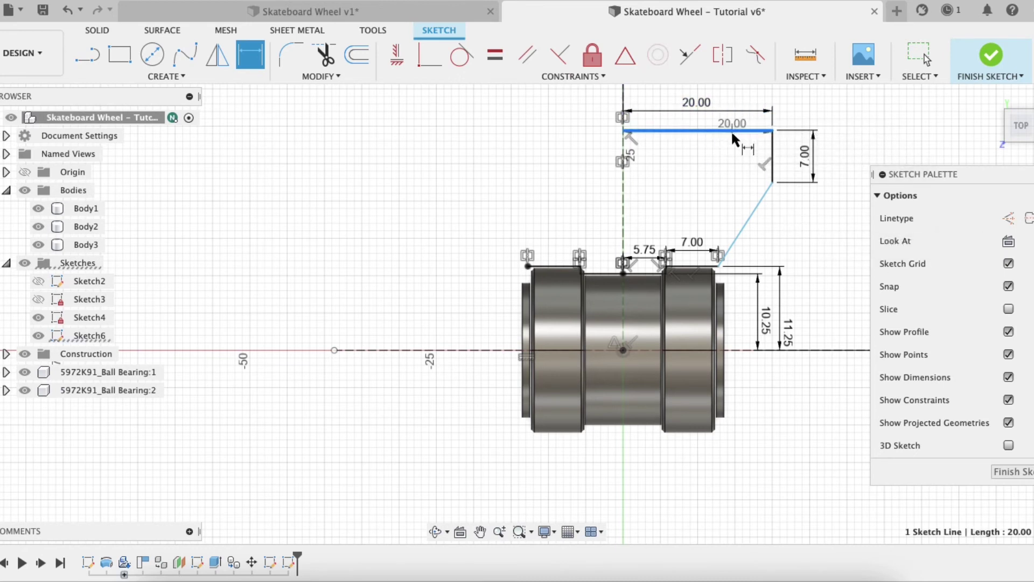
{"action": "left_click", "coordinate": [742, 349]}
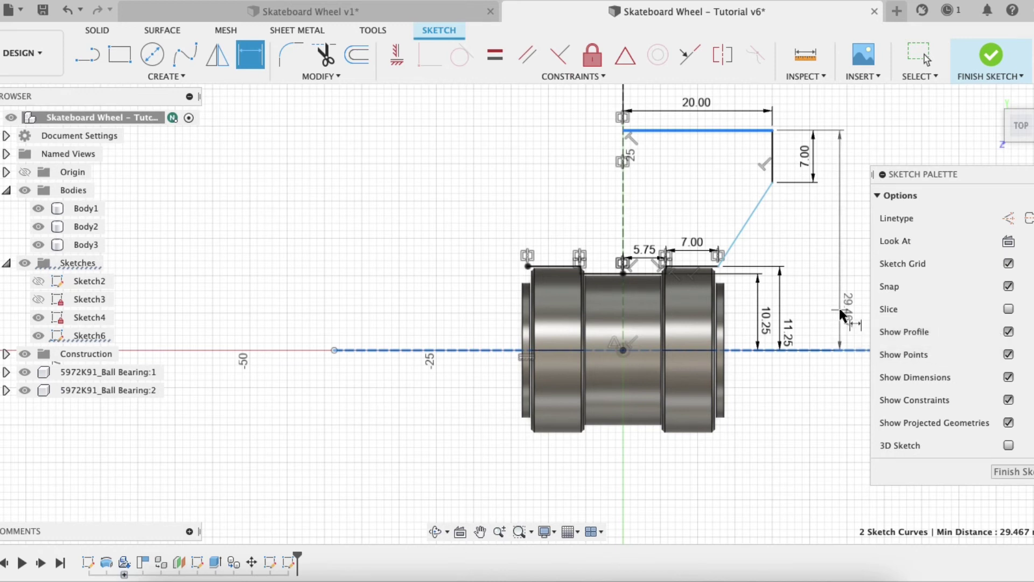
{"action": "left_click", "coordinate": [838, 312]}
{"action": "type", "text": "35"}
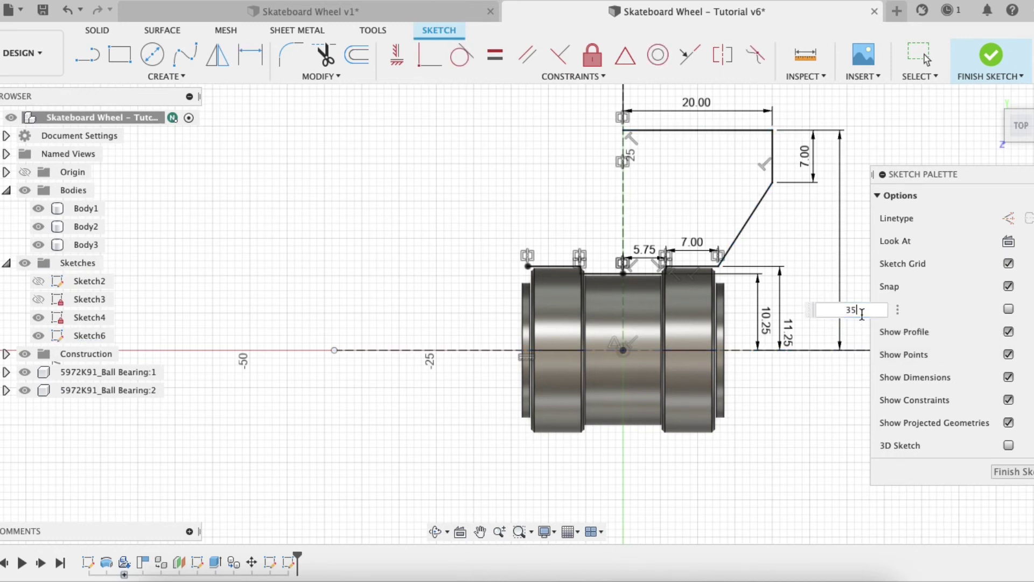
{"action": "key", "text": "Return"}
Draw a 40 mm horizontal line leftward from the top line's end on the vertical construction line and place its dimension above it
{"action": "scroll", "coordinate": [780, 277], "scroll_direction": "down", "scroll_amount": 2}
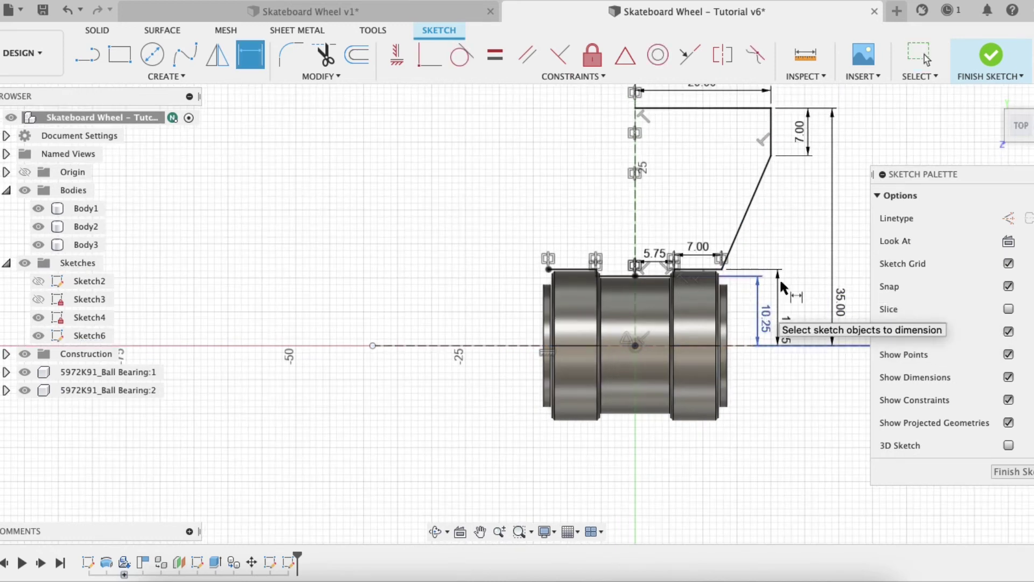
{"action": "scroll", "coordinate": [794, 243], "scroll_direction": "down", "scroll_amount": 1}
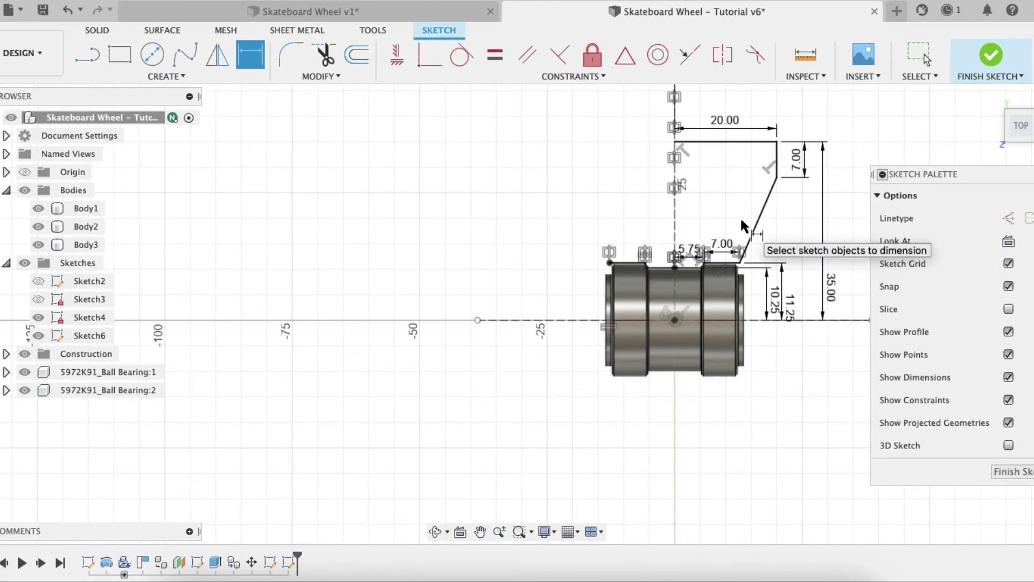
{"action": "scroll", "coordinate": [829, 156], "scroll_direction": "up", "scroll_amount": 1}
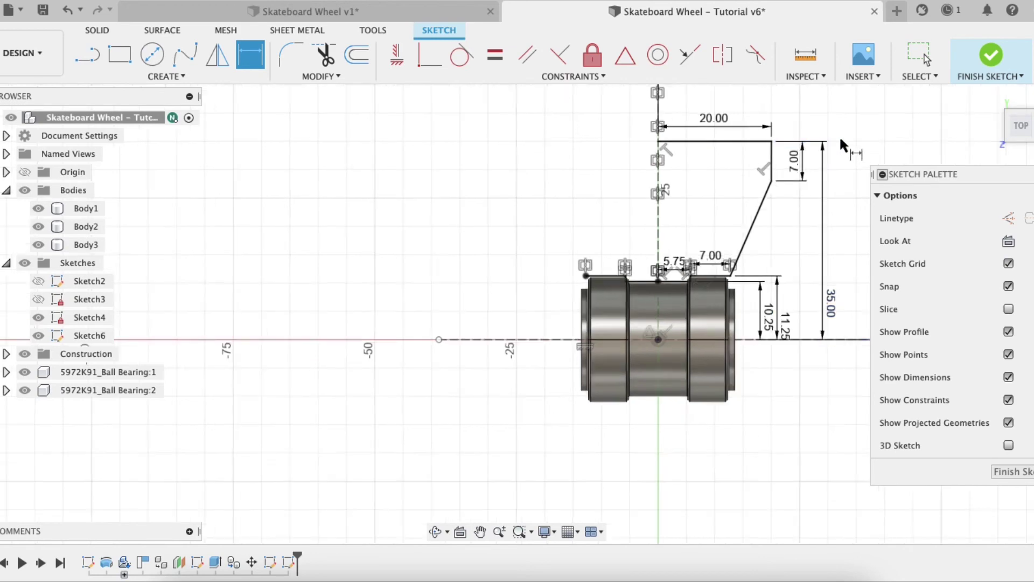
{"action": "scroll", "coordinate": [840, 139], "scroll_direction": "up", "scroll_amount": 1}
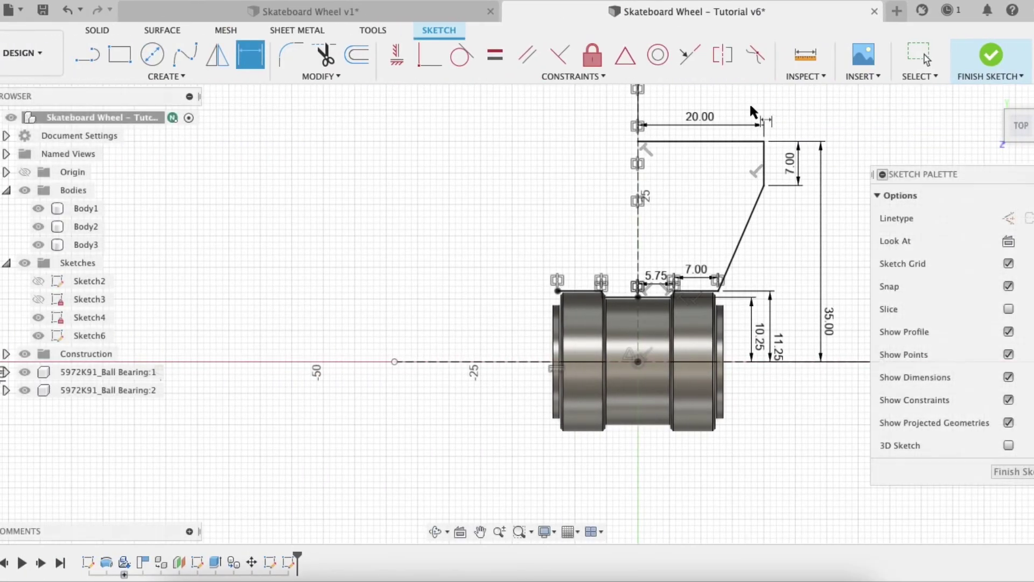
{"action": "left_click", "coordinate": [97, 59]}
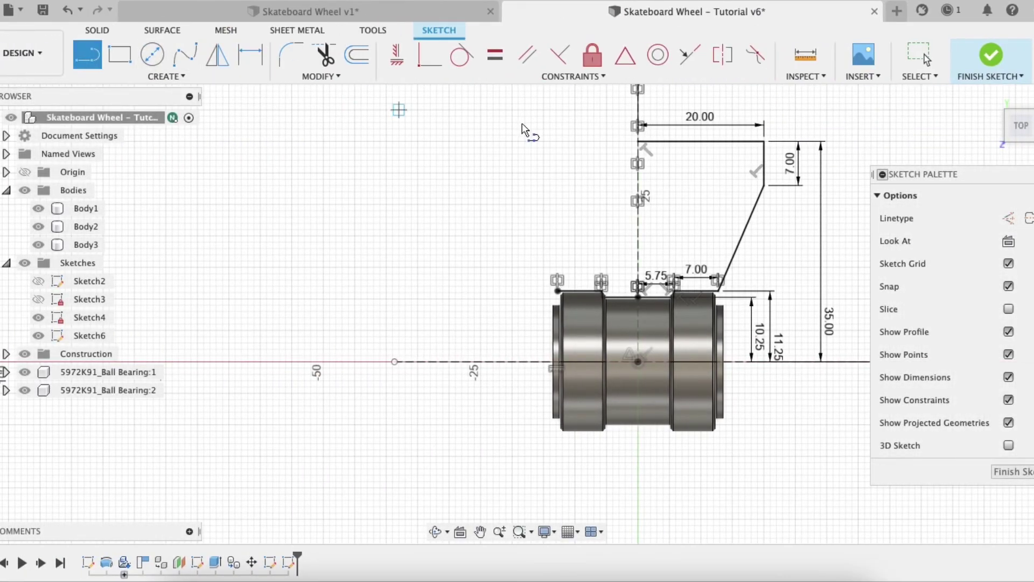
{"action": "left_click", "coordinate": [634, 142]}
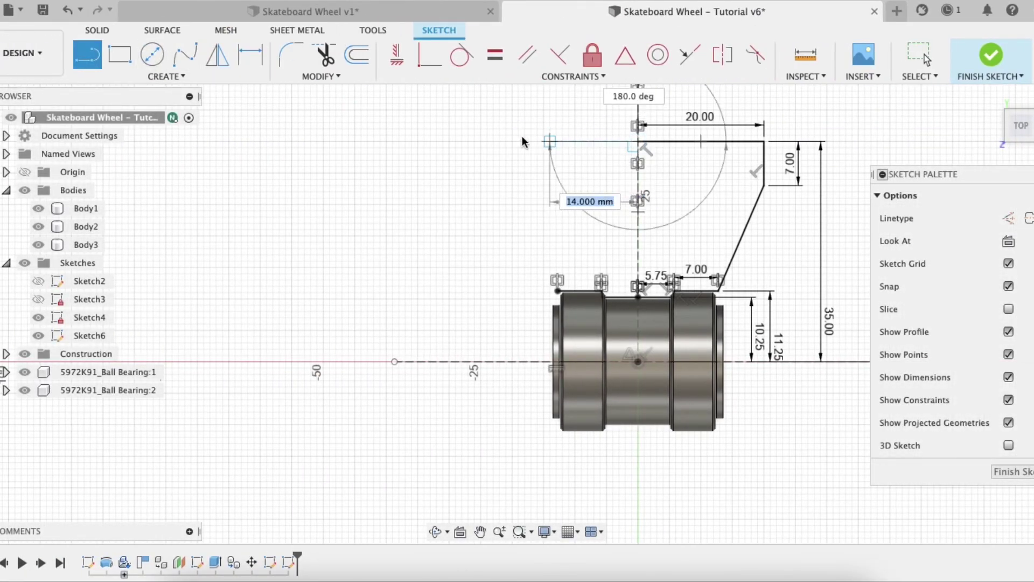
{"action": "type", "text": "40"}
{"action": "key", "text": "Tab"}
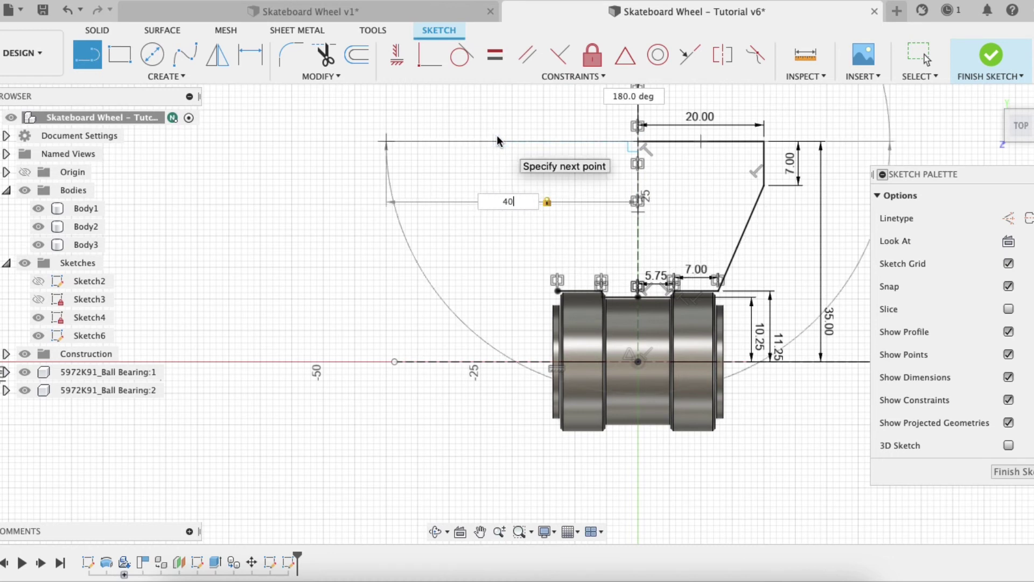
{"action": "key", "text": "Return"}
{"action": "key", "text": "Escape"}
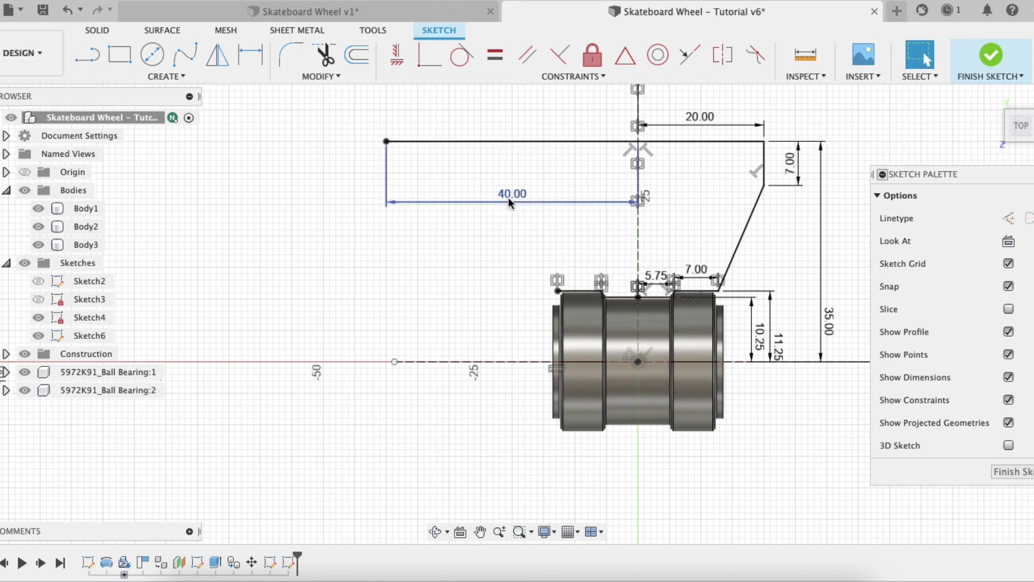
{"action": "left_click_drag", "start_coordinate": [509, 197], "coordinate": [525, 112]}
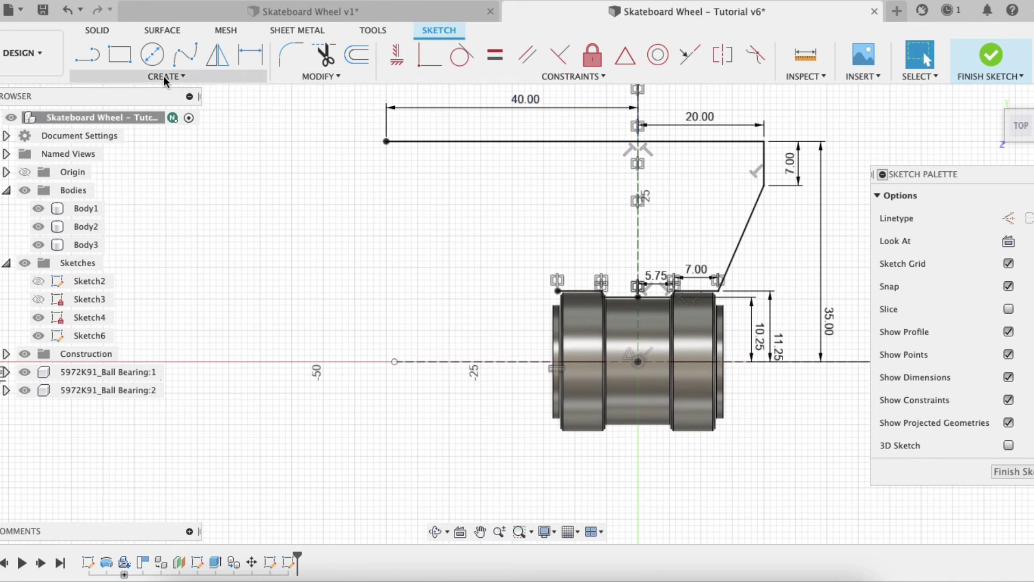
Draw a 7 mm vertical line downward from the free end of the 40 mm line
{"action": "left_click", "coordinate": [87, 54]}
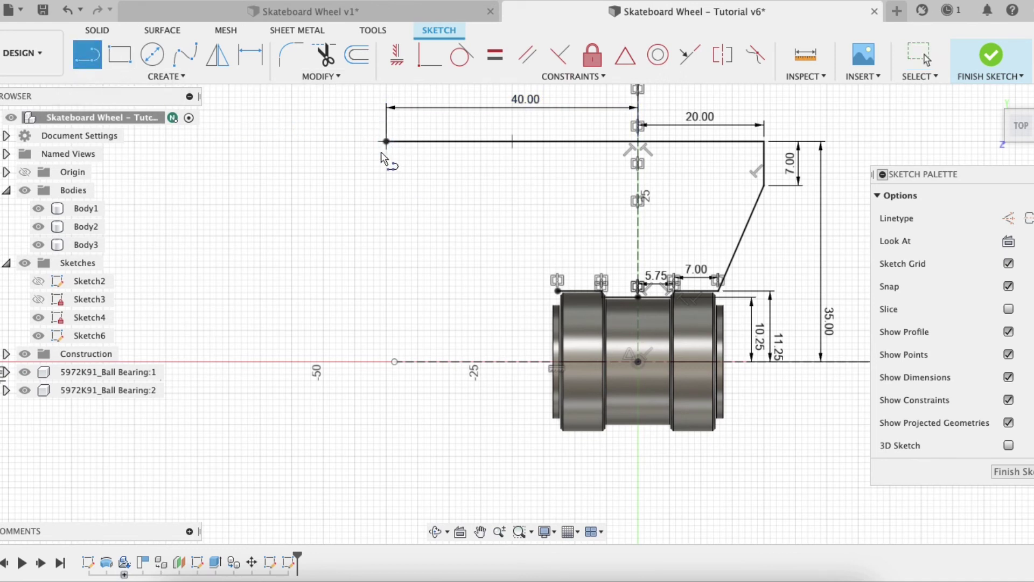
{"action": "left_click", "coordinate": [385, 142]}
{"action": "type", "text": "7"}
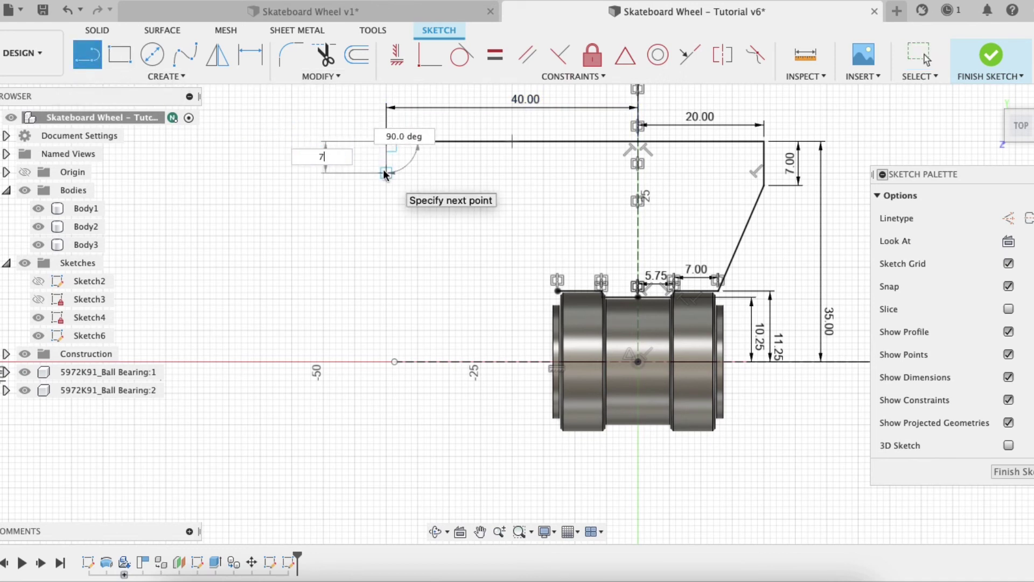
{"action": "key", "text": "Tab"}
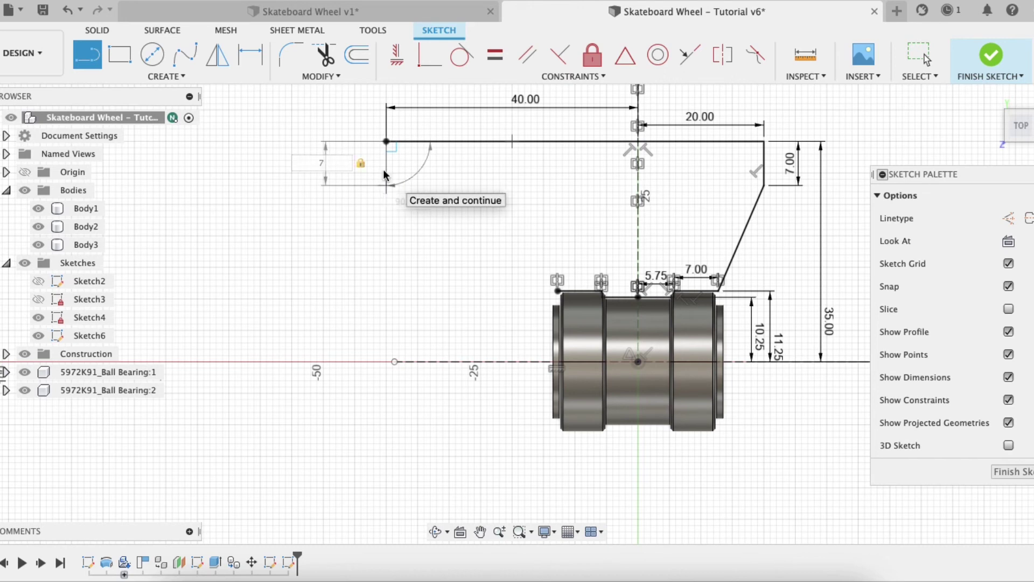
{"action": "key", "text": "Return"}
{"action": "key", "text": "Escape"}
Close the profile with a slanted line from the new vertical line's lower end to the mirrored bearing-seat line's outer end
{"action": "left_click", "coordinate": [80, 66]}
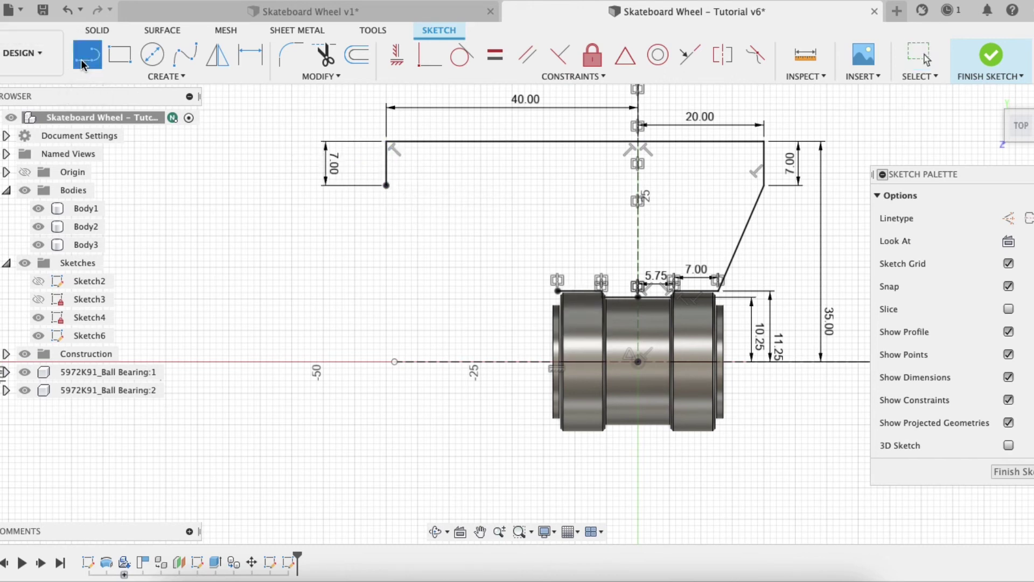
{"action": "left_click", "coordinate": [386, 186]}
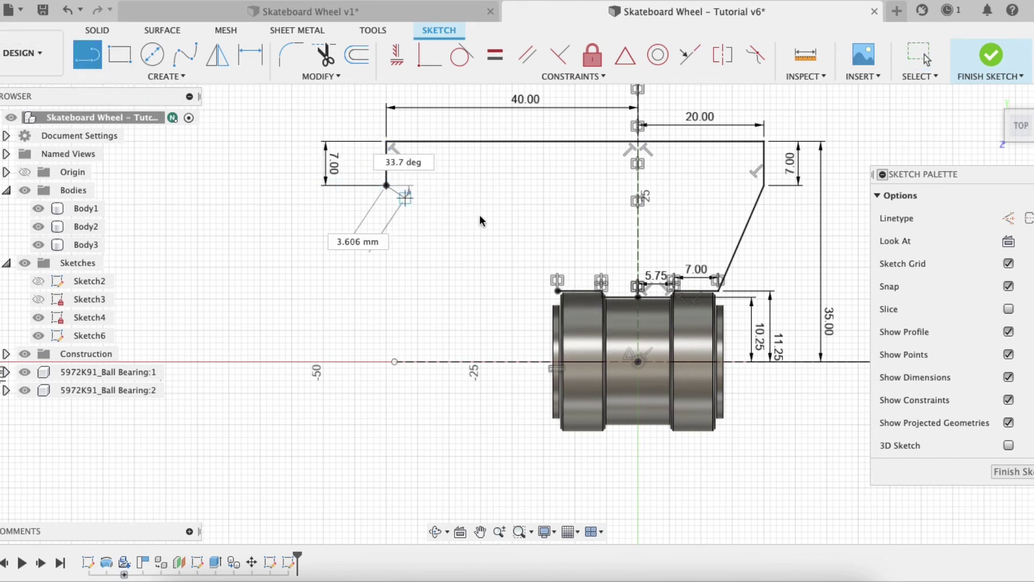
{"action": "left_click", "coordinate": [557, 290]}
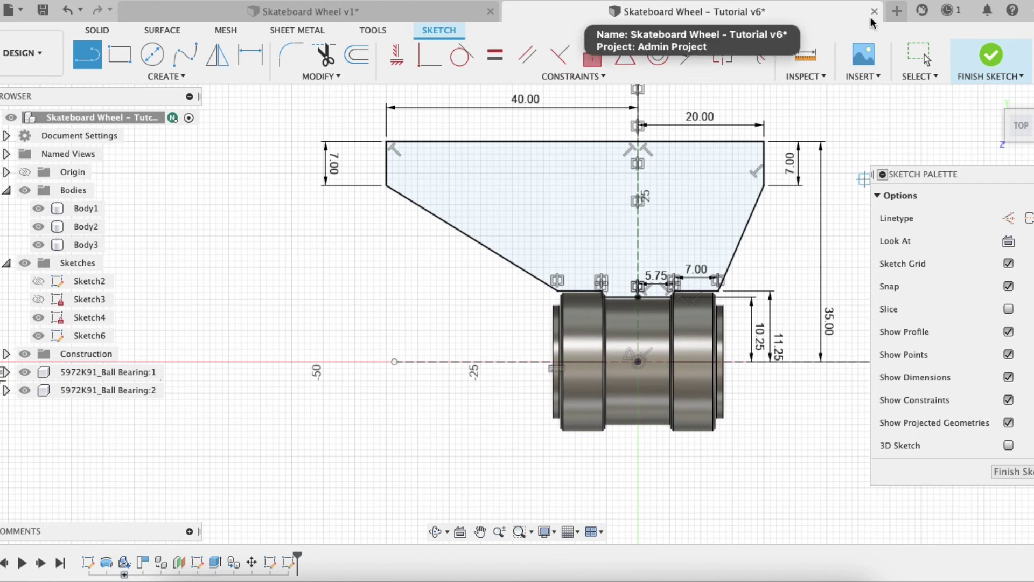
{"action": "key", "text": "ctrl+Right"}
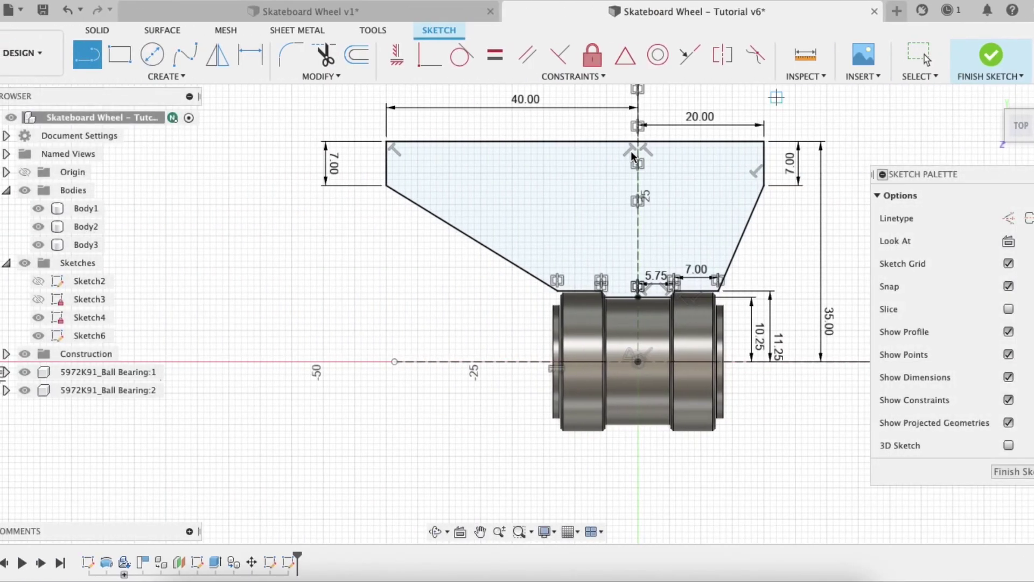
Add a 3 mm equal distance chamfer to the profile's upper left corner, between the 40 mm line and the 7 mm vertical line
{"action": "scroll", "coordinate": [695, 119], "scroll_direction": "up", "scroll_amount": 3}
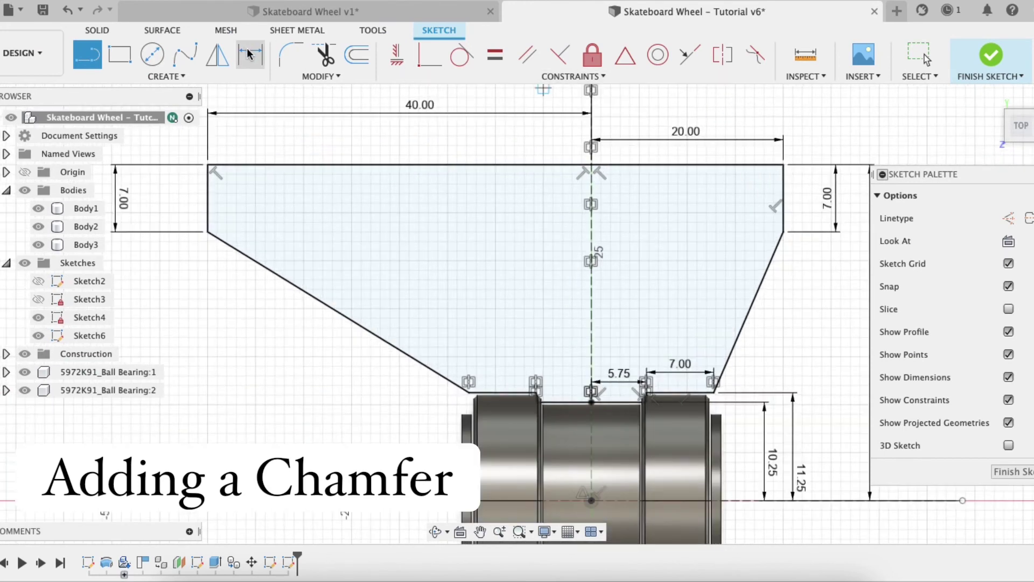
{"action": "left_click", "coordinate": [304, 76]}
{"action": "mouse_move", "coordinate": [323, 108]}
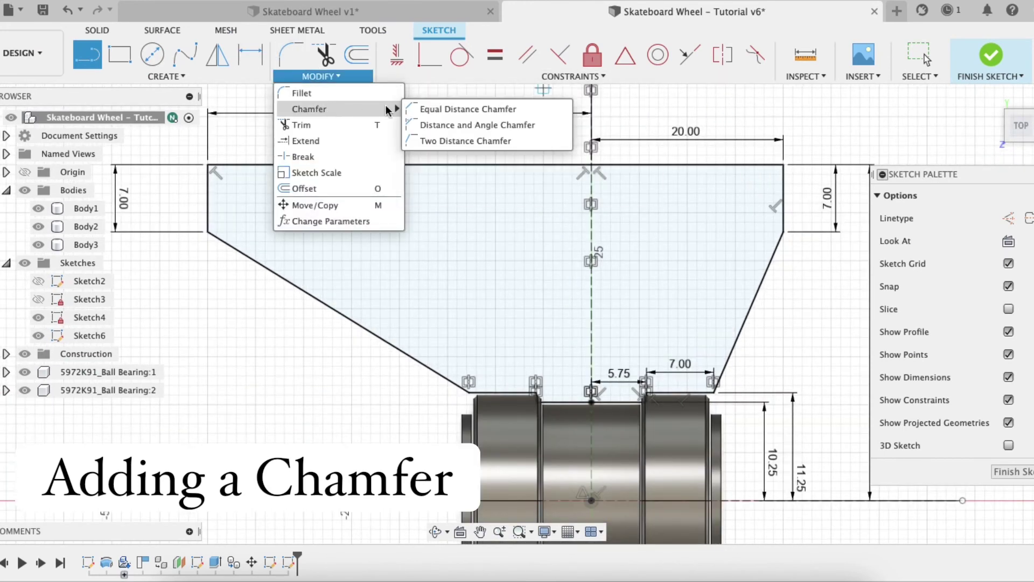
{"action": "left_click", "coordinate": [441, 108]}
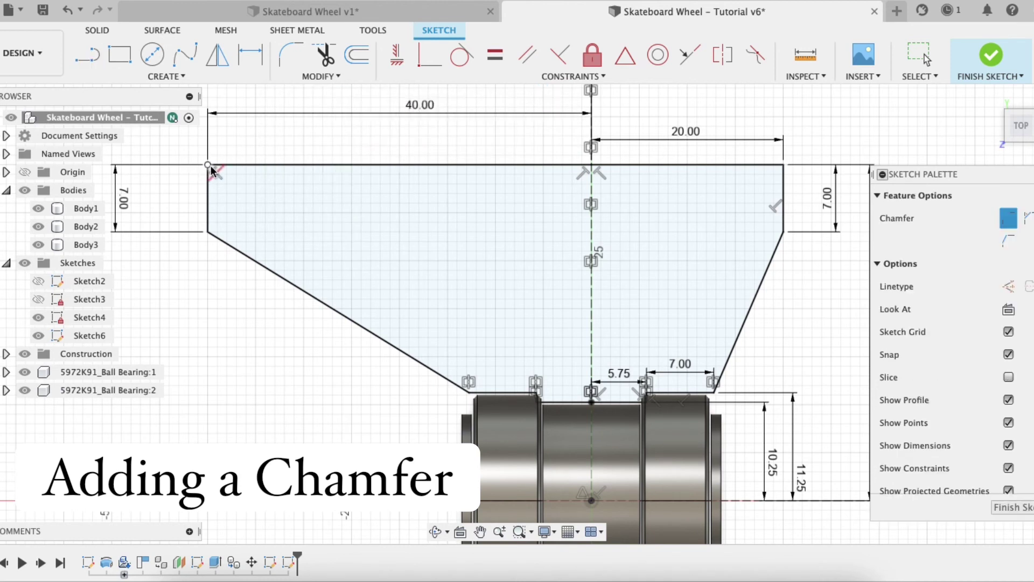
{"action": "left_click", "coordinate": [245, 165]}
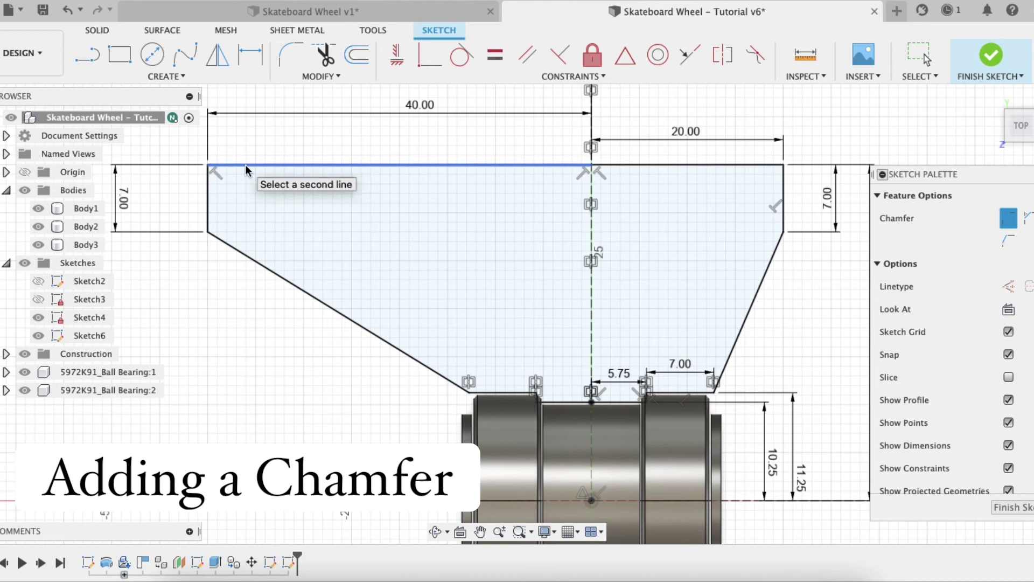
{"action": "left_click", "coordinate": [209, 178]}
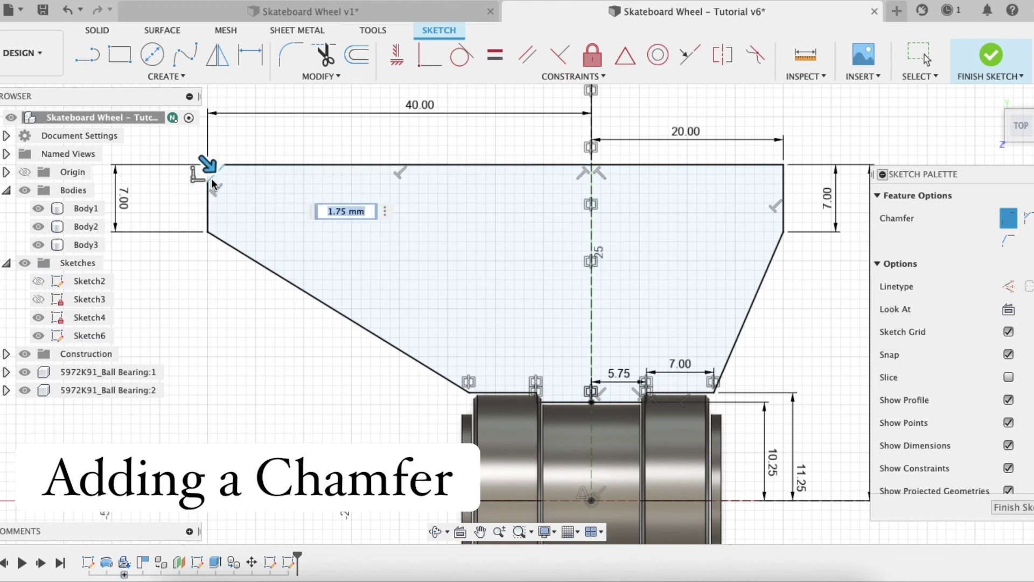
{"action": "type", "text": "3"}
{"action": "key", "text": "Return"}
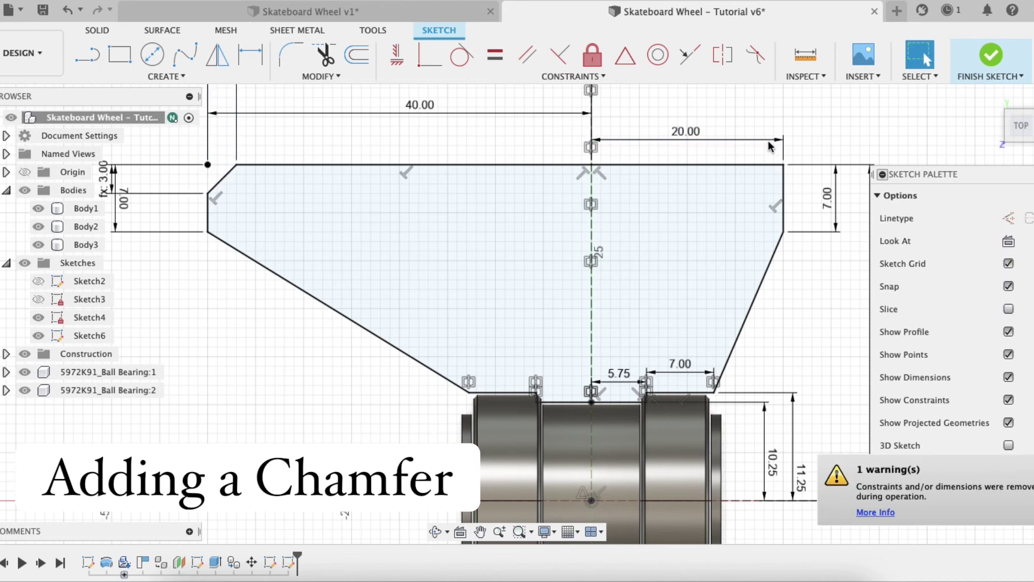
Add a 3 mm equal distance chamfer to the profile's upper right corner
{"action": "left_click", "coordinate": [319, 77]}
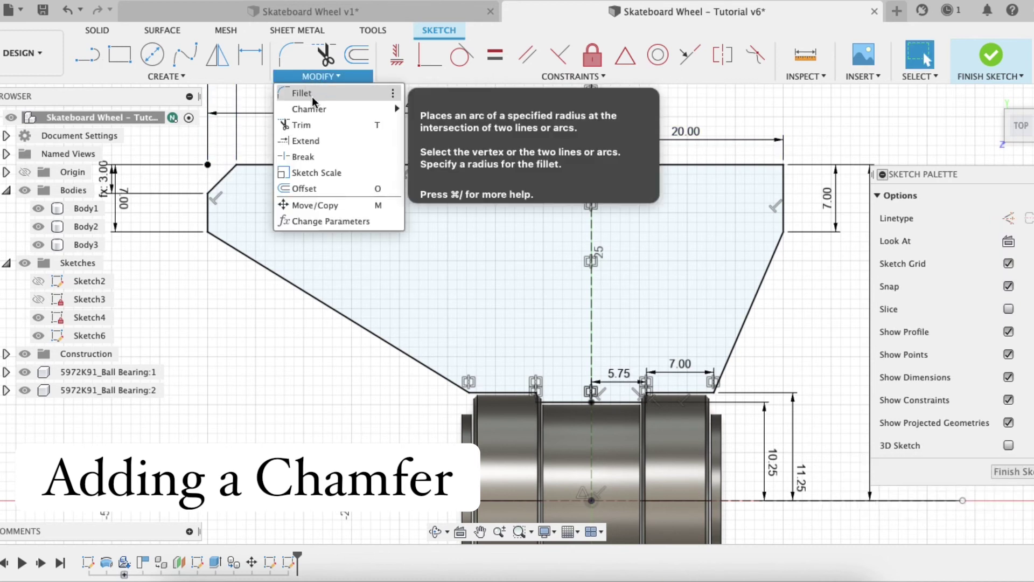
{"action": "mouse_move", "coordinate": [318, 109]}
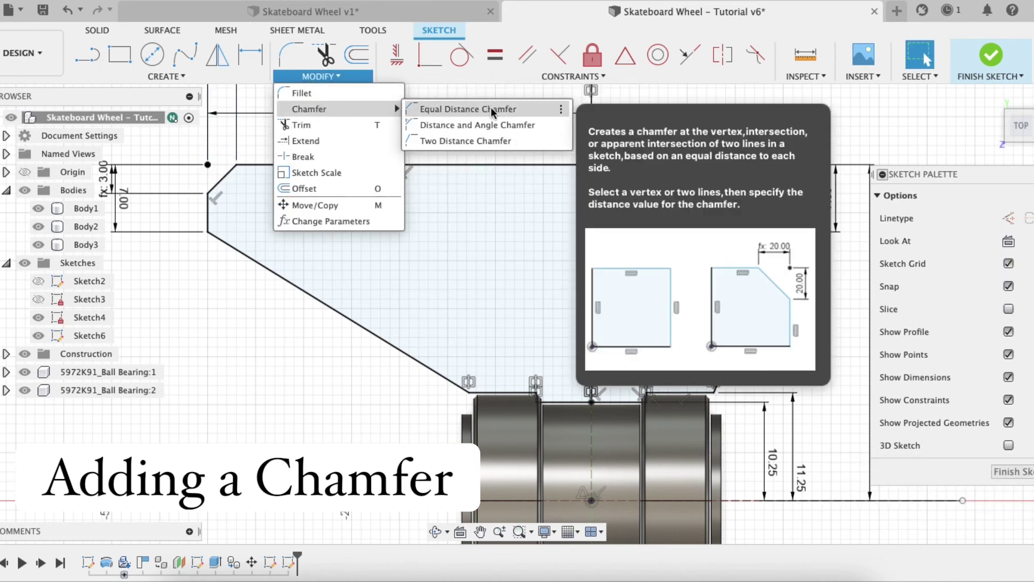
{"action": "left_click", "coordinate": [491, 109]}
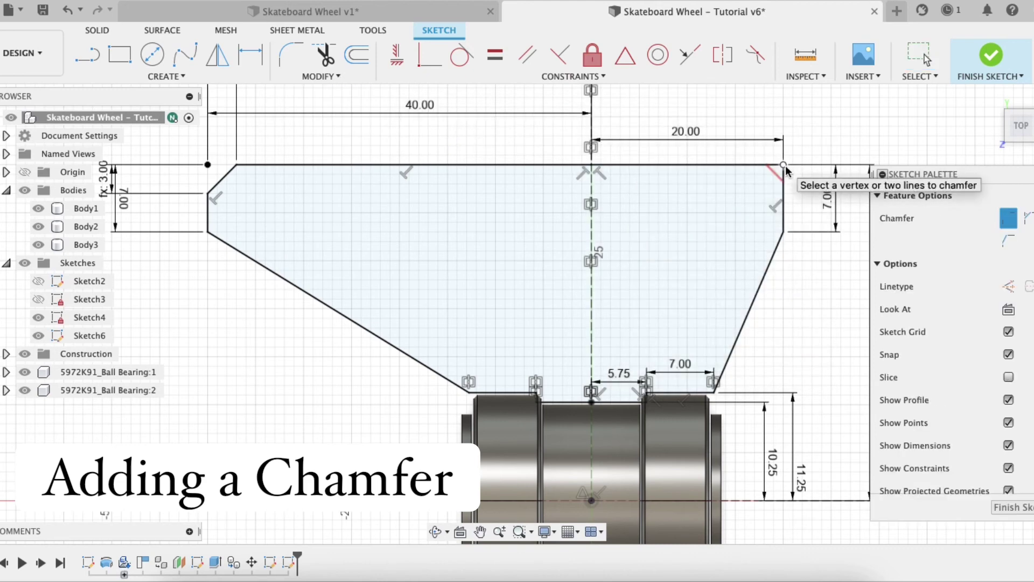
{"action": "left_click", "coordinate": [783, 165]}
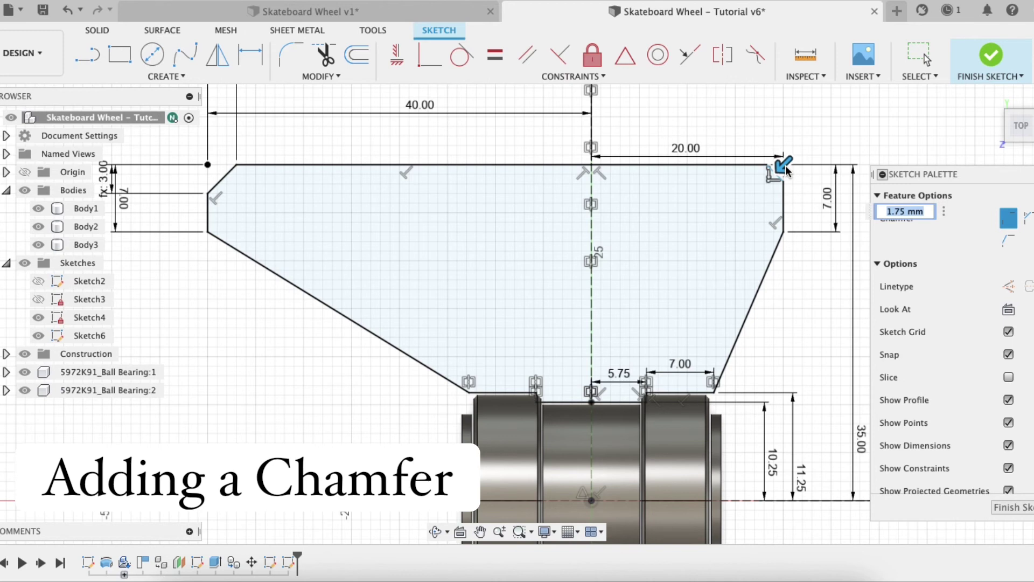
{"action": "type", "text": "3"}
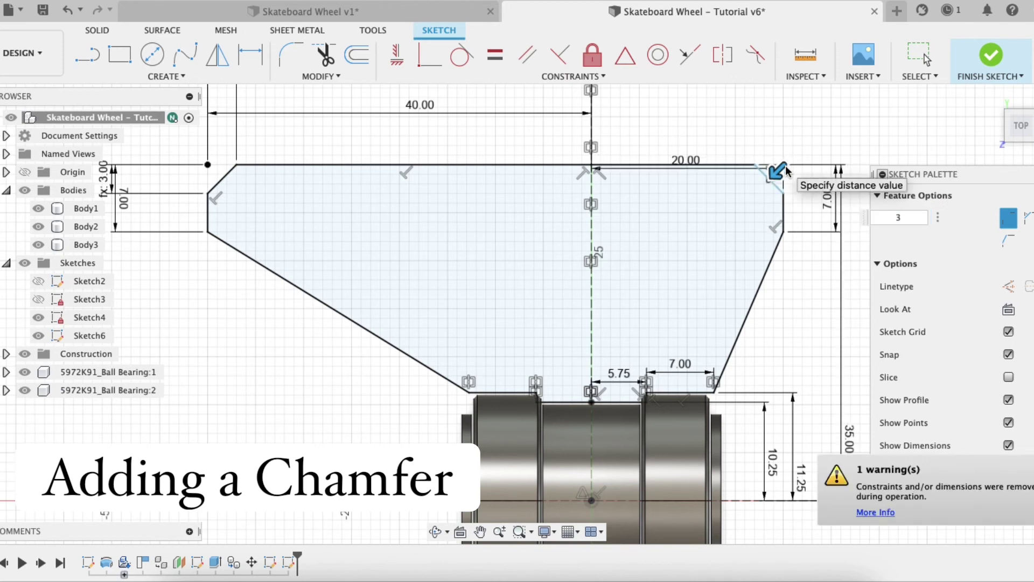
{"action": "key", "text": "Return"}
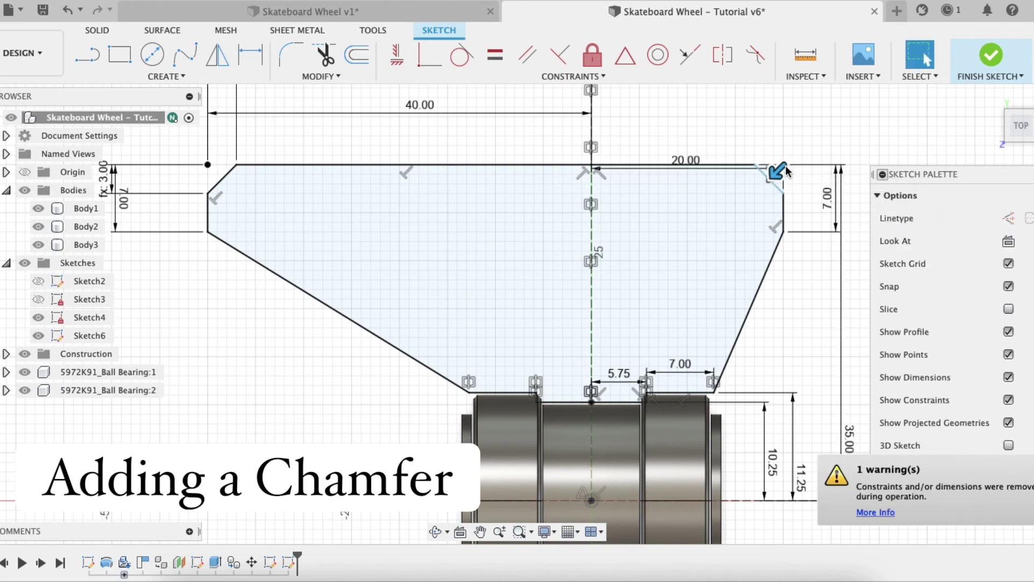
Add a 2 mm fillet to the profile's outer left corner, where the 7 mm vertical line meets the slanted line
{"action": "scroll", "coordinate": [784, 176], "scroll_direction": "down", "scroll_amount": 5}
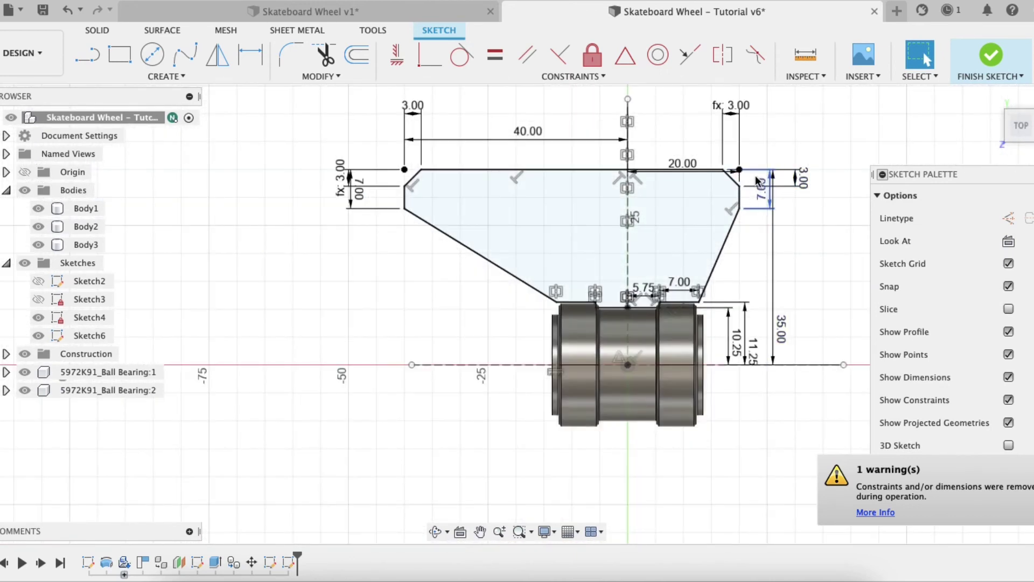
{"action": "scroll", "coordinate": [751, 173], "scroll_direction": "up", "scroll_amount": 3}
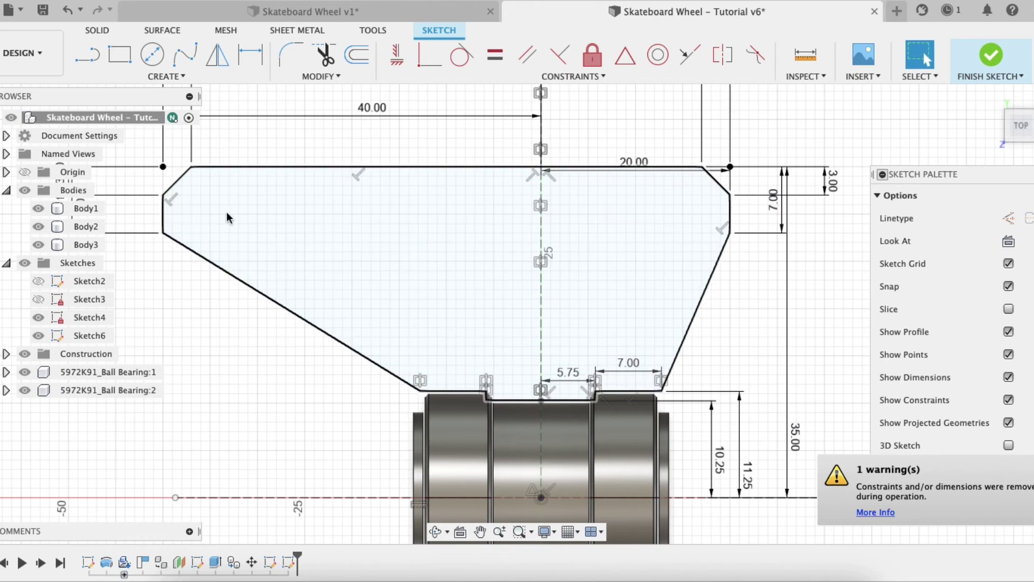
{"action": "scroll", "coordinate": [226, 211], "scroll_direction": "down", "scroll_amount": 3}
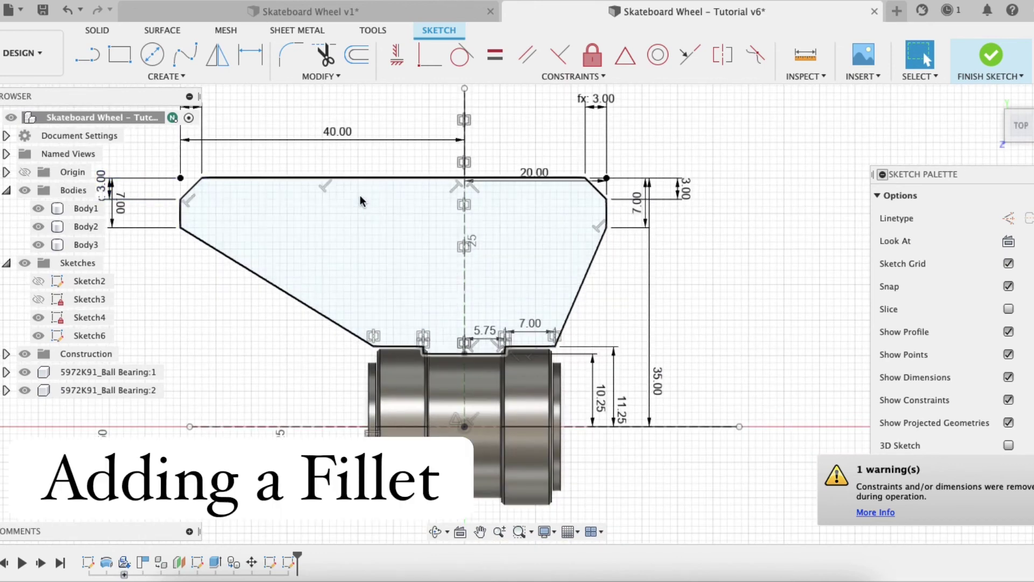
{"action": "left_click", "coordinate": [480, 531]}
{"action": "left_click_drag", "start_coordinate": [369, 297], "coordinate": [477, 339]}
{"action": "scroll", "coordinate": [476, 339], "scroll_direction": "up", "scroll_amount": 3}
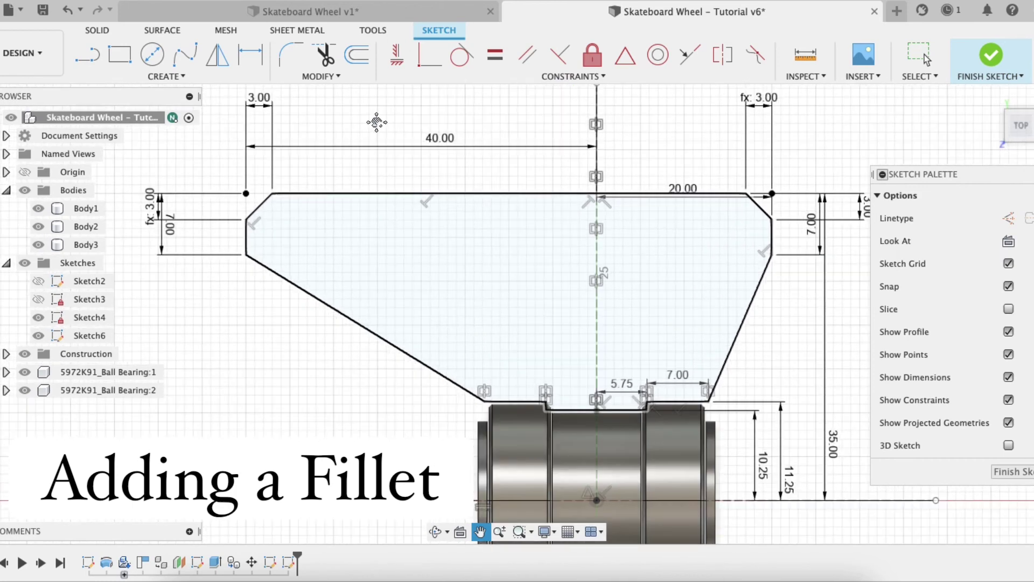
{"action": "left_click", "coordinate": [334, 76]}
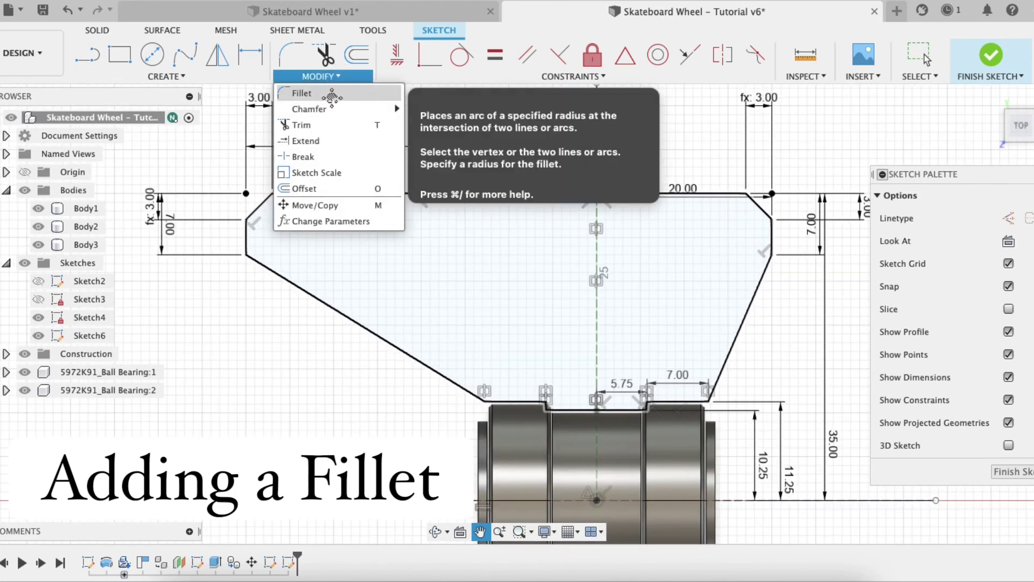
{"action": "left_click", "coordinate": [332, 94]}
{"action": "scroll", "coordinate": [247, 257], "scroll_direction": "up", "scroll_amount": 3}
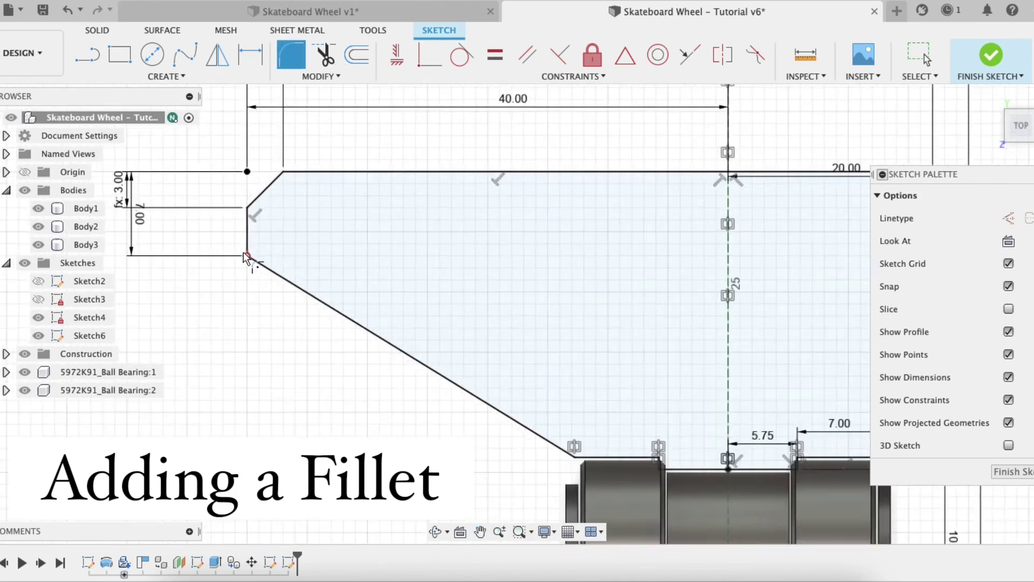
{"action": "left_click", "coordinate": [247, 252]}
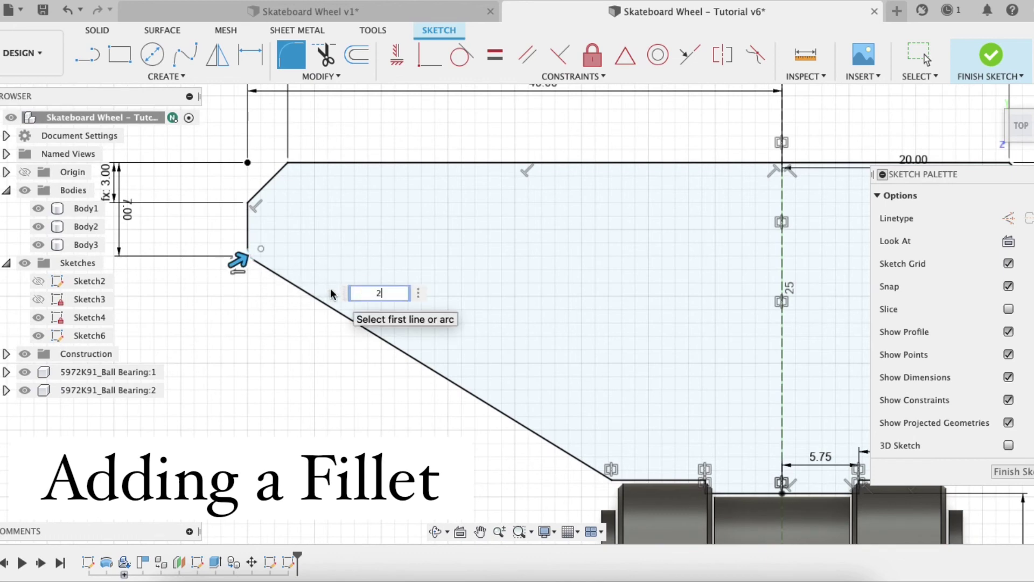
{"action": "key", "text": "Return"}
{"action": "key", "text": "Return"}
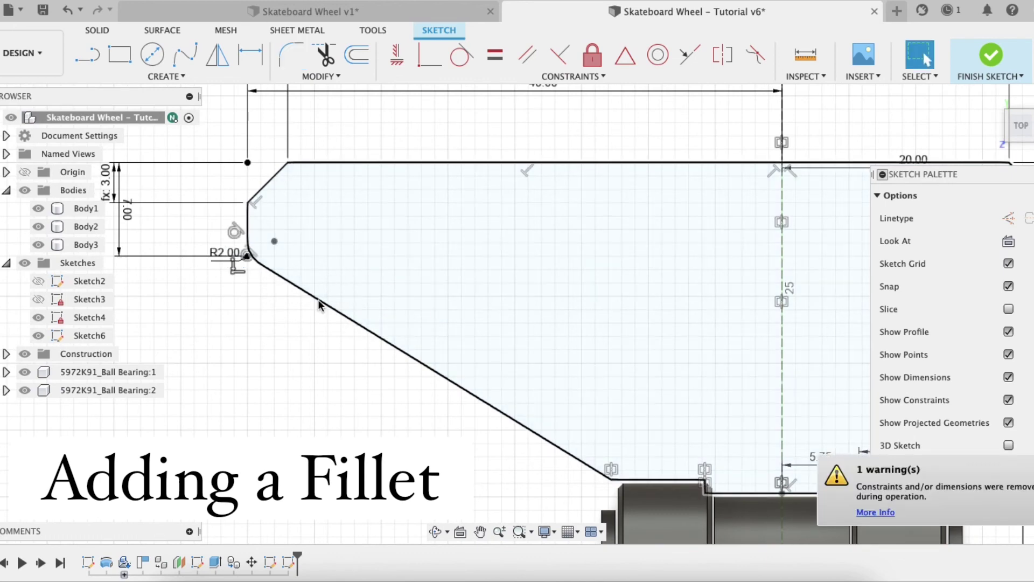
Examine the bearing-seat step corners of the profile in the Skateboard Wheel v1 design, and return to the tutorial design
{"action": "scroll", "coordinate": [542, 325], "scroll_direction": "down", "scroll_amount": 5}
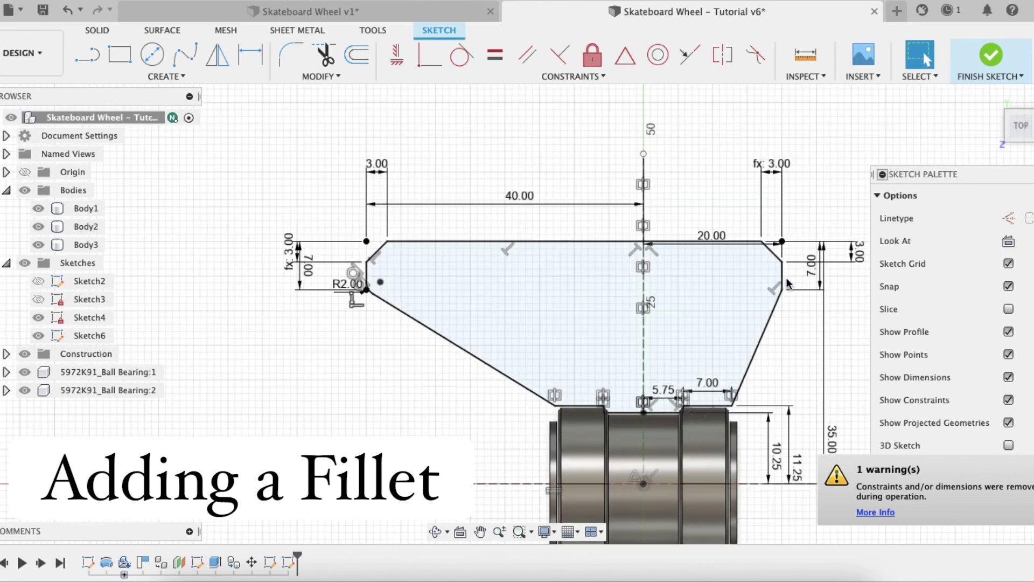
{"action": "scroll", "coordinate": [788, 284], "scroll_direction": "up", "scroll_amount": 2}
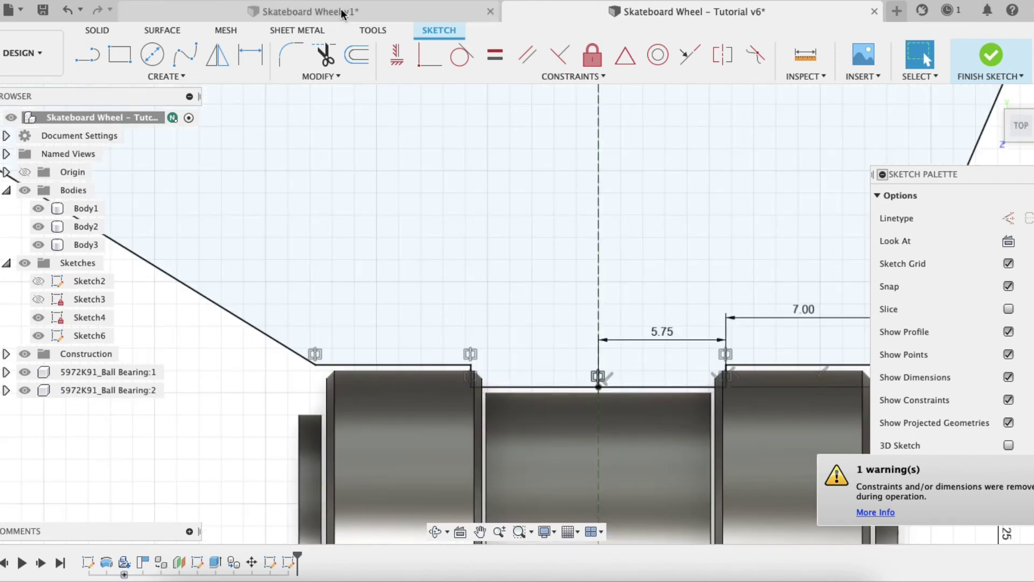
{"action": "left_click", "coordinate": [340, 8]}
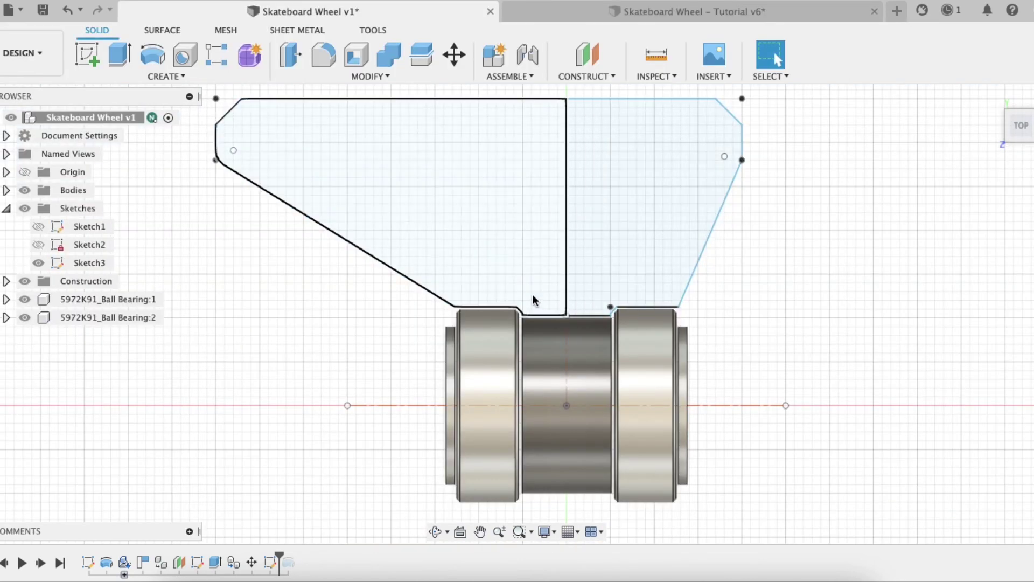
{"action": "scroll", "coordinate": [464, 246], "scroll_direction": "down", "scroll_amount": 2}
{"action": "scroll", "coordinate": [491, 289], "scroll_direction": "up", "scroll_amount": 5}
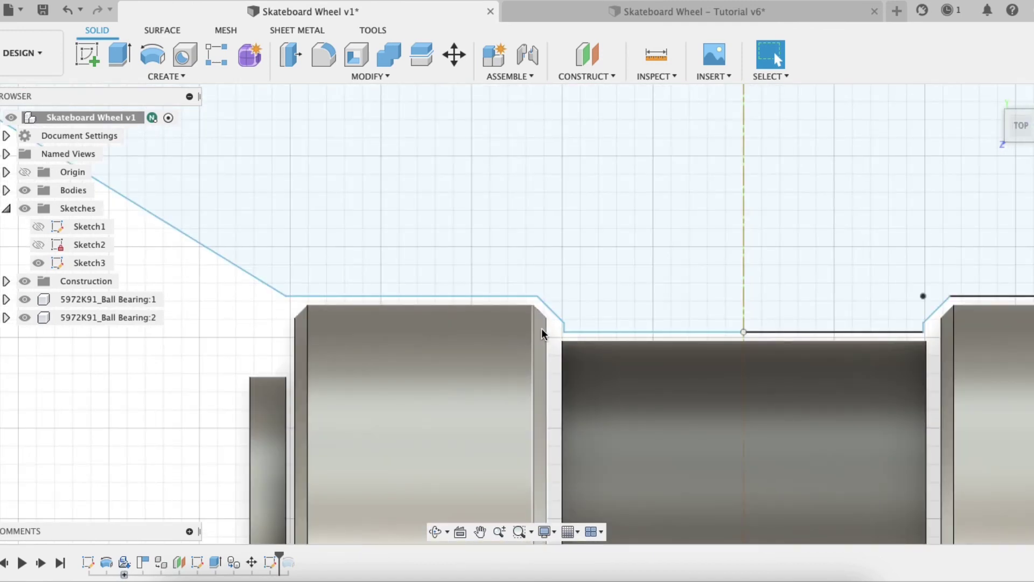
{"action": "left_click", "coordinate": [667, 10]}
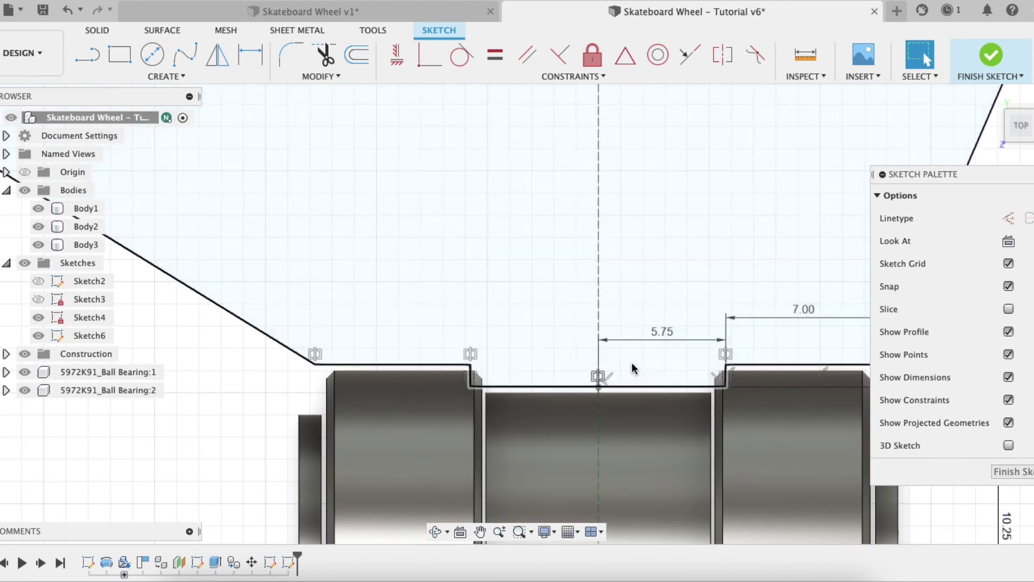
Try to add an equal distance chamfer to the lower corner of the right bearing-seat step
{"action": "scroll", "coordinate": [674, 366], "scroll_direction": "up", "scroll_amount": 5}
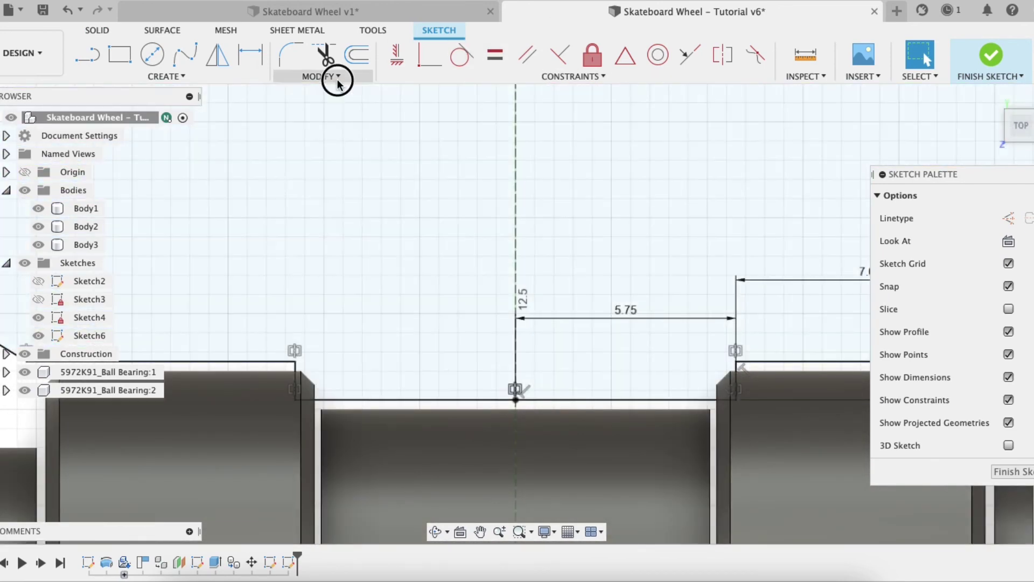
{"action": "left_click", "coordinate": [334, 76]}
{"action": "mouse_move", "coordinate": [338, 108]}
{"action": "left_click", "coordinate": [431, 109]}
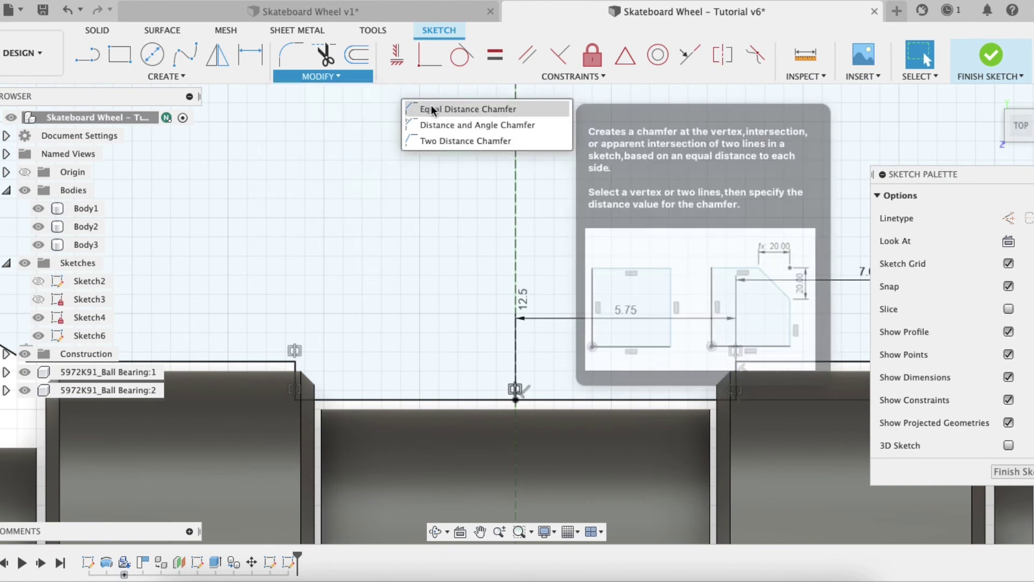
{"action": "left_click", "coordinate": [737, 401]}
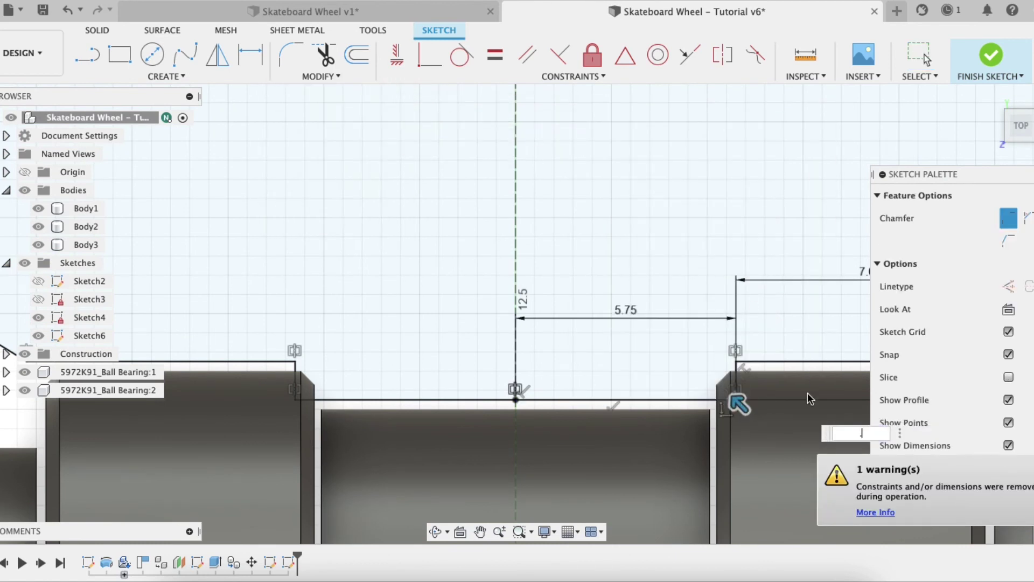
{"action": "key", "text": "Return"}
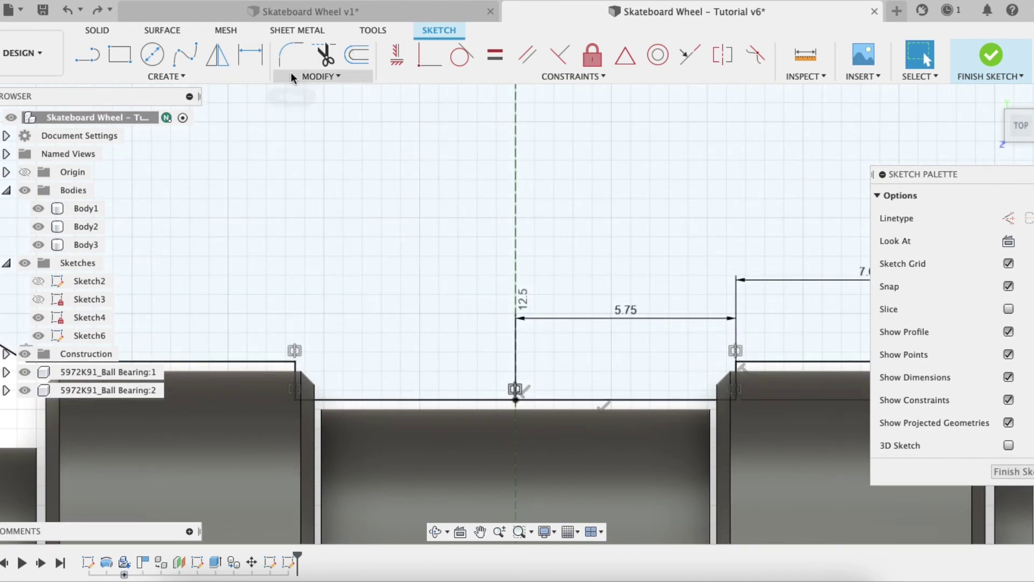
Add a 0.25 mm equal distance chamfer to the upper corner of the left bearing-seat step
{"action": "left_click", "coordinate": [321, 76]}
{"action": "mouse_move", "coordinate": [310, 108]}
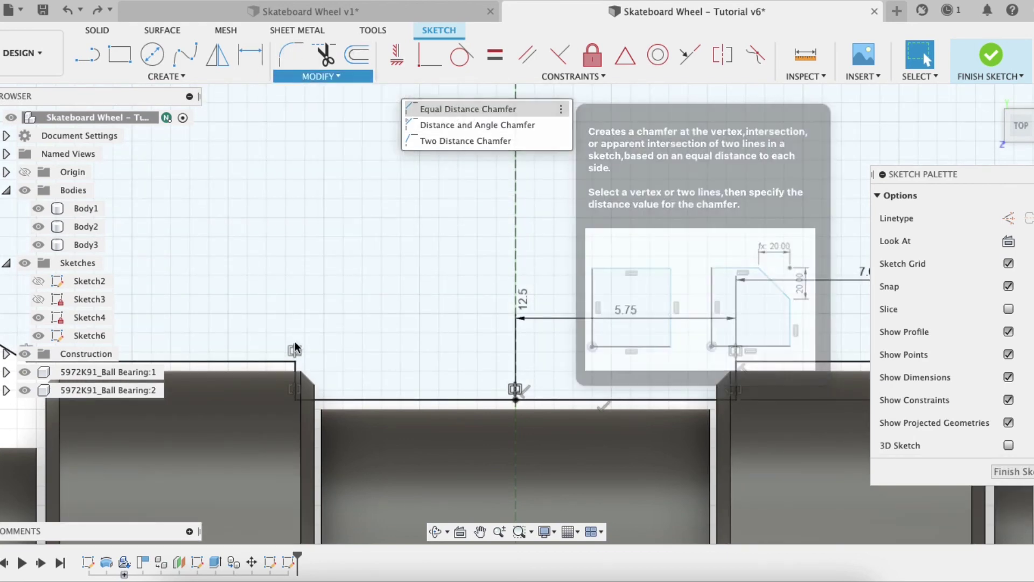
{"action": "left_click", "coordinate": [466, 109]}
{"action": "scroll", "coordinate": [306, 366], "scroll_direction": "up", "scroll_amount": 3}
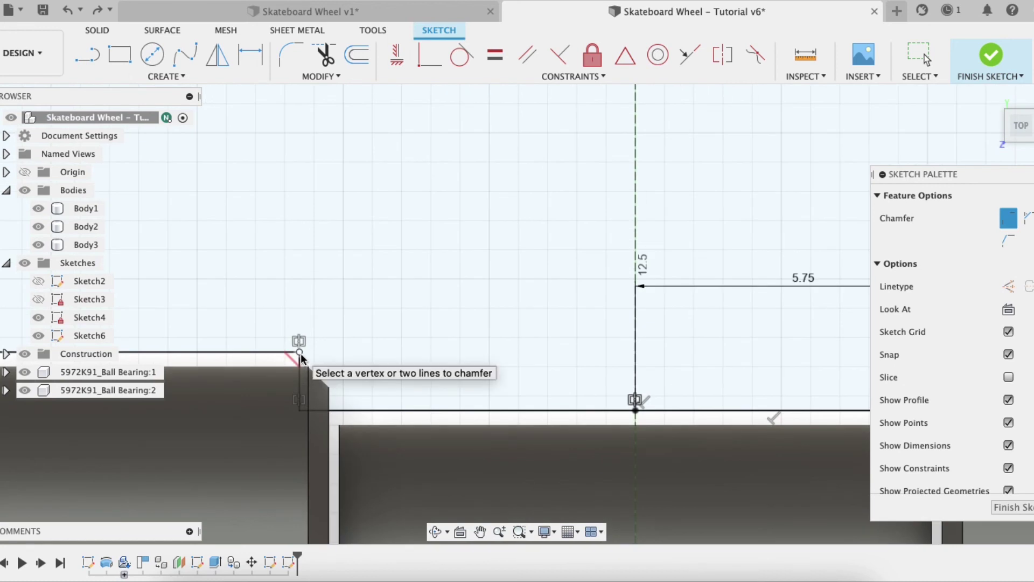
{"action": "left_click", "coordinate": [301, 353]}
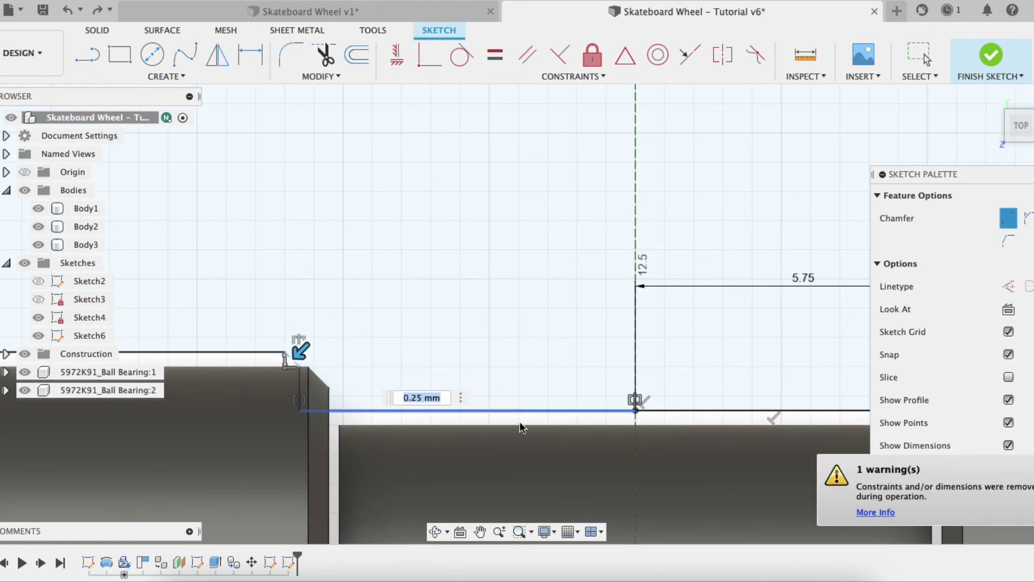
{"action": "scroll", "coordinate": [654, 359], "scroll_direction": "down", "scroll_amount": 2}
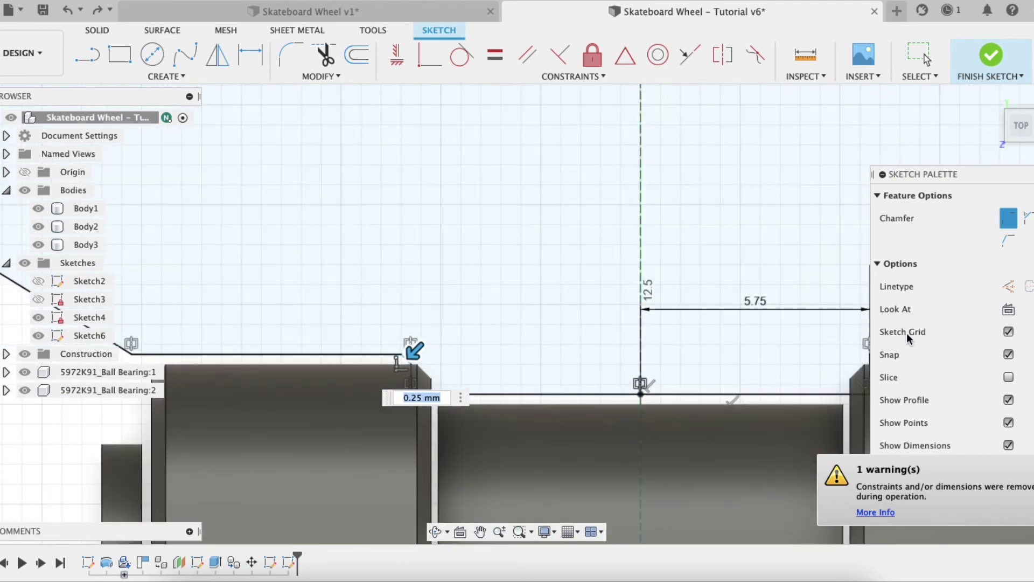
{"action": "scroll", "coordinate": [808, 350], "scroll_direction": "down", "scroll_amount": 3}
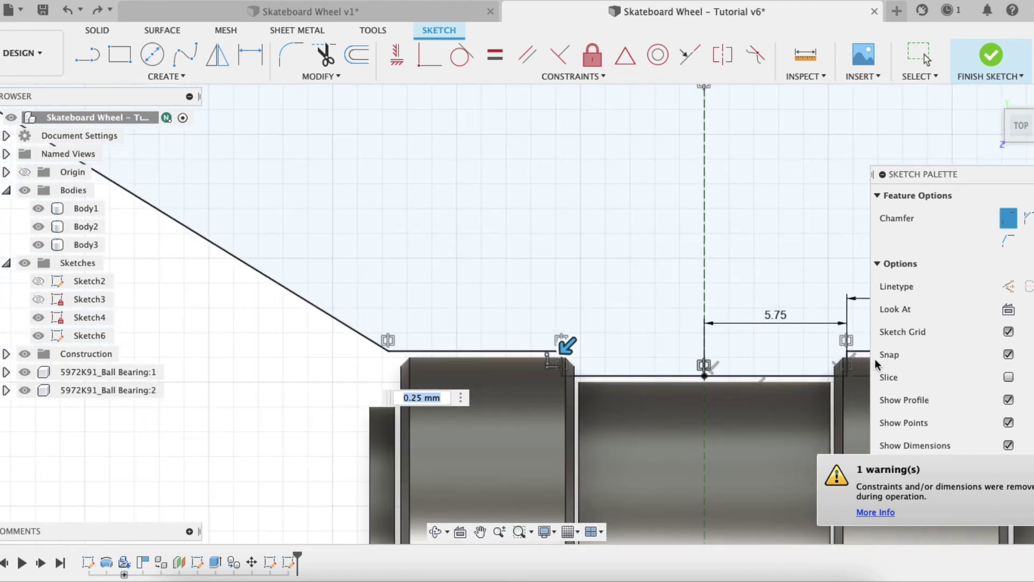
{"action": "scroll", "coordinate": [846, 354], "scroll_direction": "up", "scroll_amount": 4}
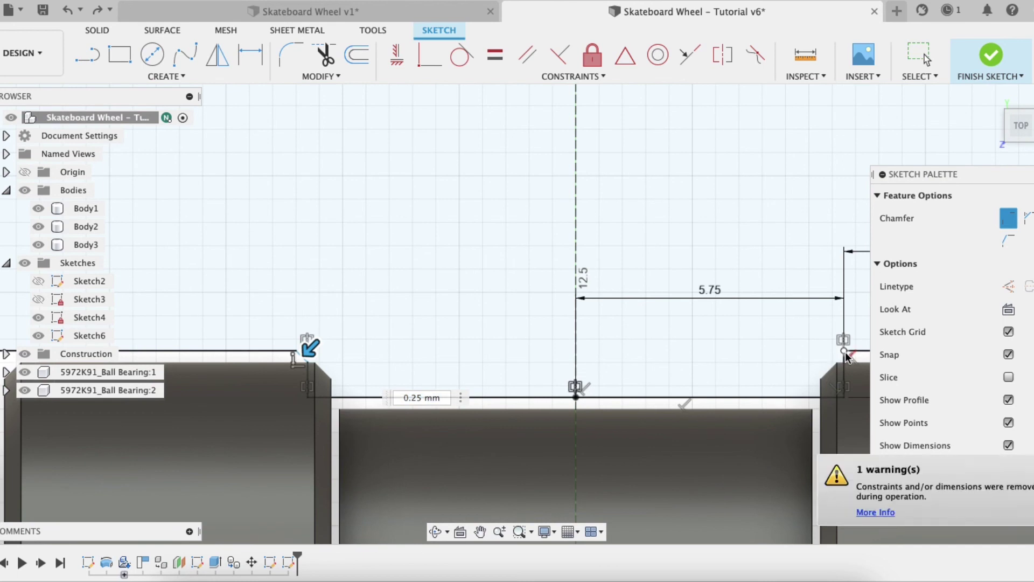
Add a 0.75 mm equal distance chamfer to the upper corner of the right bearing-seat step
{"action": "left_click", "coordinate": [844, 352]}
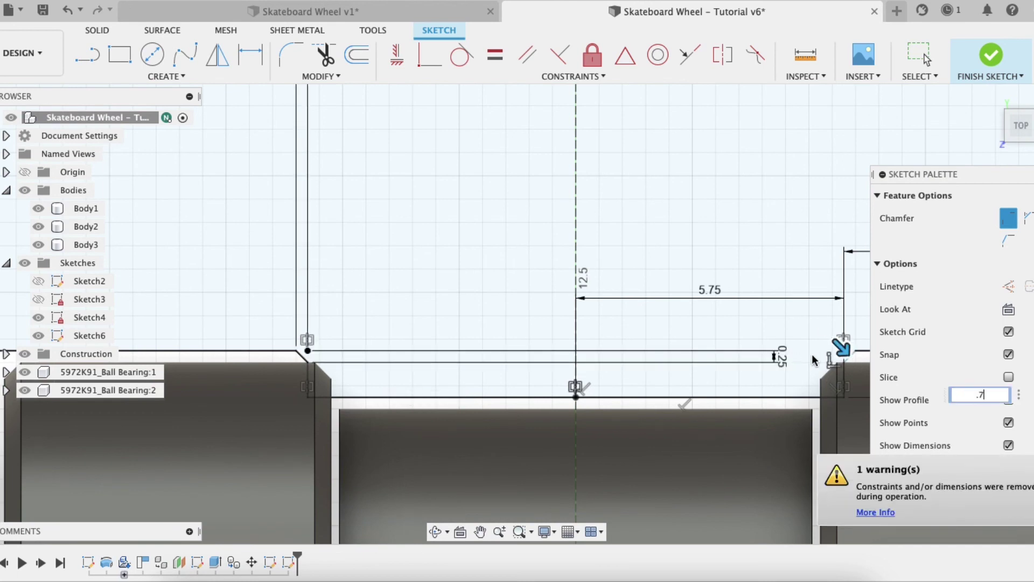
{"action": "key", "text": "Return"}
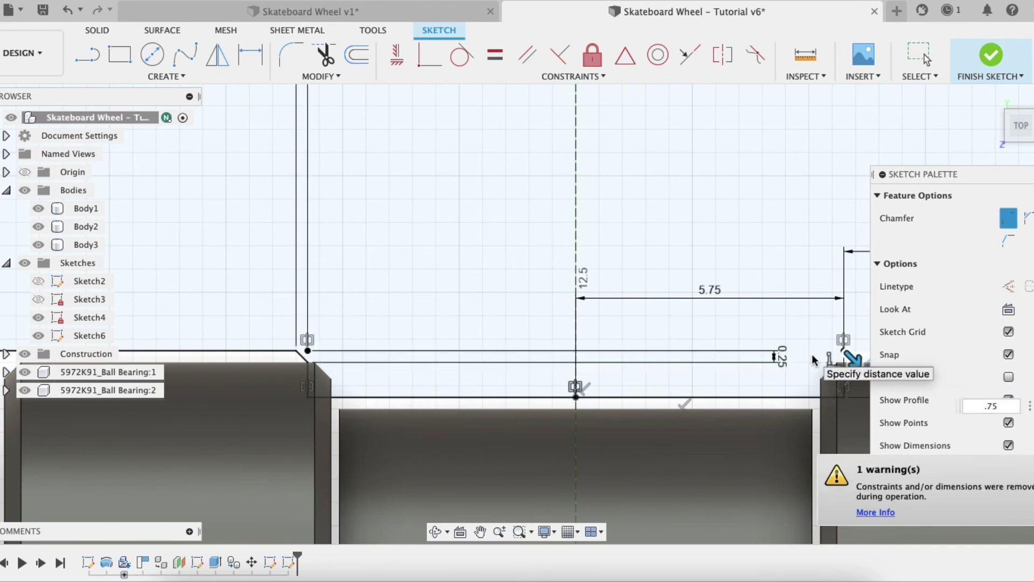
{"action": "key", "text": "Return"}
Set the left bearing-seat chamfer's distance to 0.75 mm and move its dimension text up, clear of the profile edges
{"action": "scroll", "coordinate": [577, 417], "scroll_direction": "down", "scroll_amount": 3}
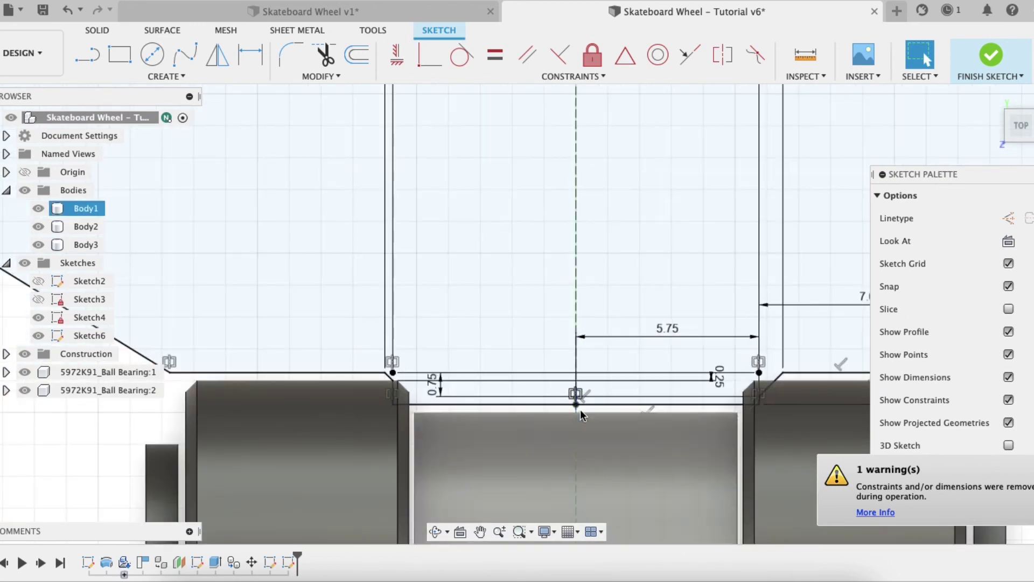
{"action": "scroll", "coordinate": [380, 412], "scroll_direction": "up", "scroll_amount": 3}
{"action": "scroll", "coordinate": [473, 348], "scroll_direction": "down", "scroll_amount": 1}
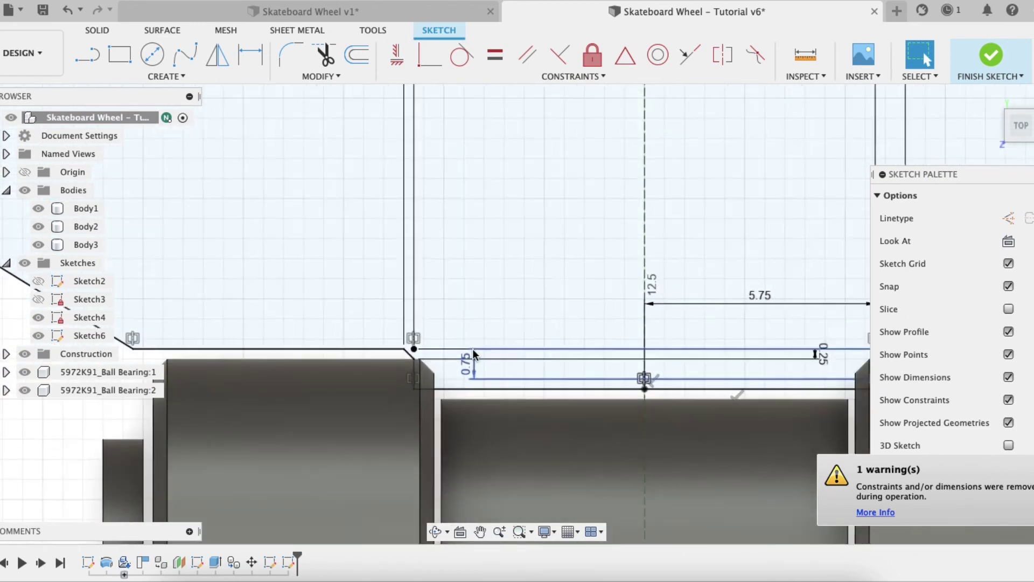
{"action": "scroll", "coordinate": [473, 348], "scroll_direction": "down", "scroll_amount": 2}
{"action": "left_click_drag", "start_coordinate": [744, 356], "coordinate": [547, 358]}
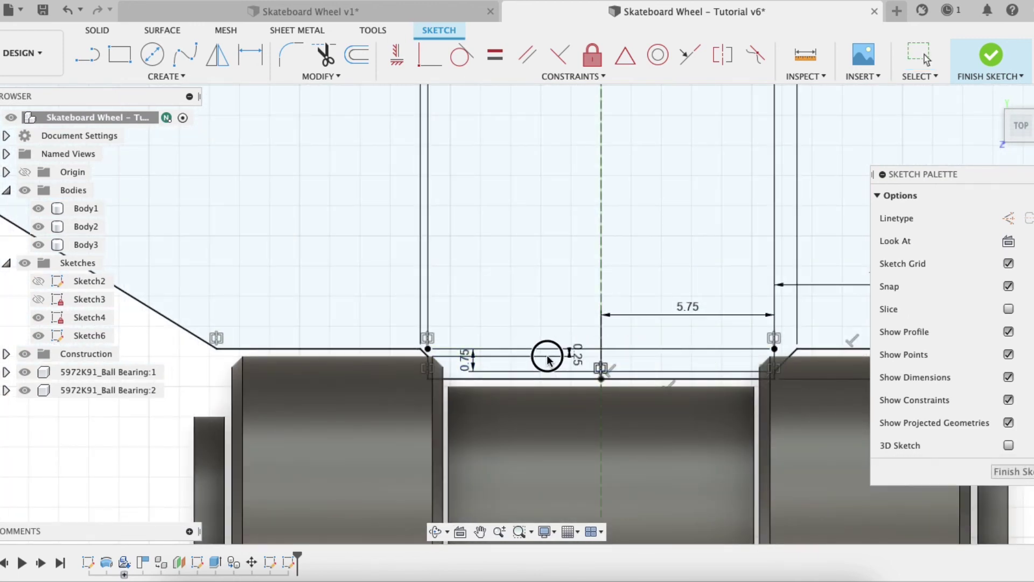
{"action": "double_click", "coordinate": [549, 355]}
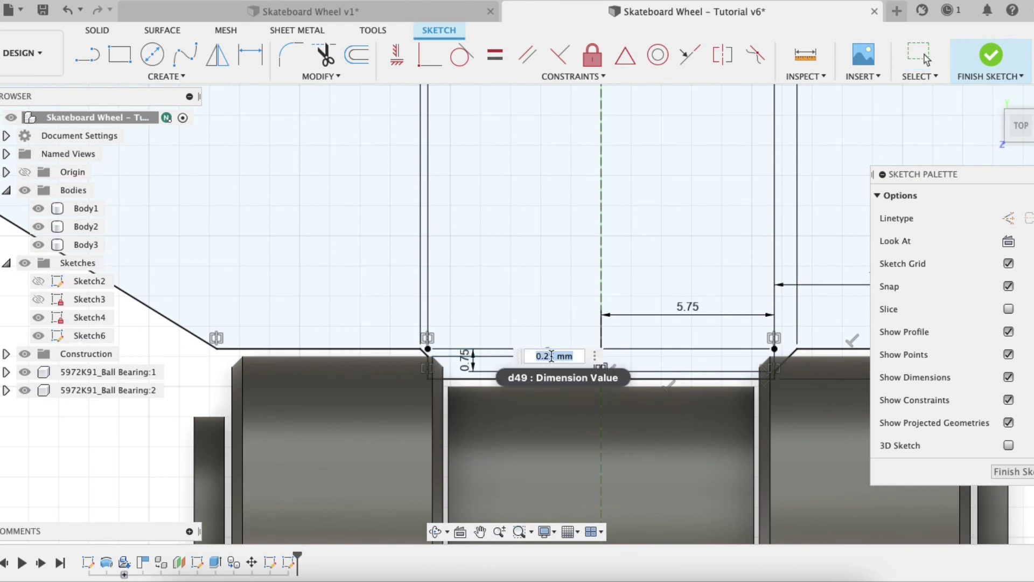
{"action": "type", "text": ".75"}
{"action": "key", "text": "Return"}
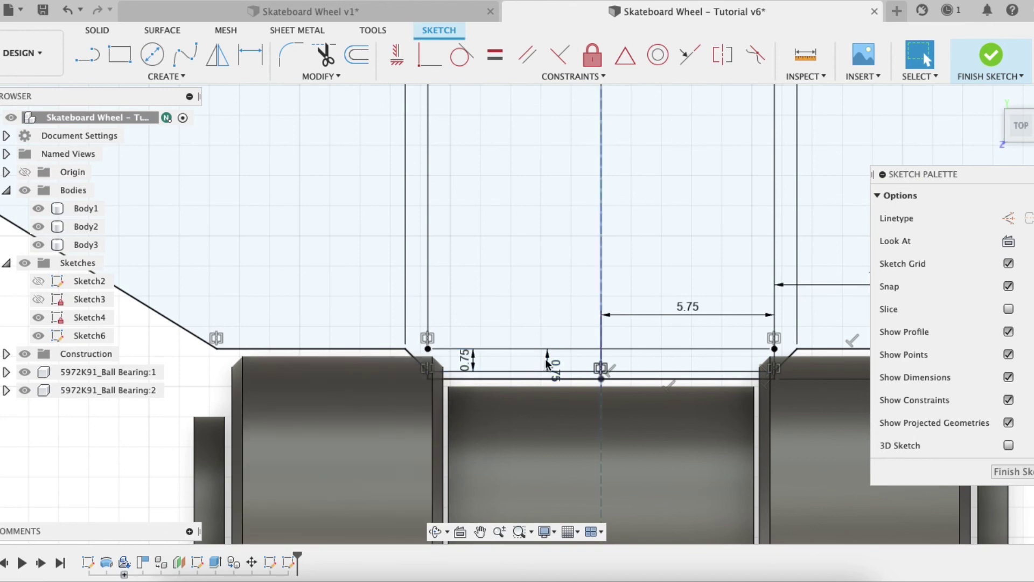
{"action": "left_click_drag", "start_coordinate": [553, 367], "coordinate": [496, 297]}
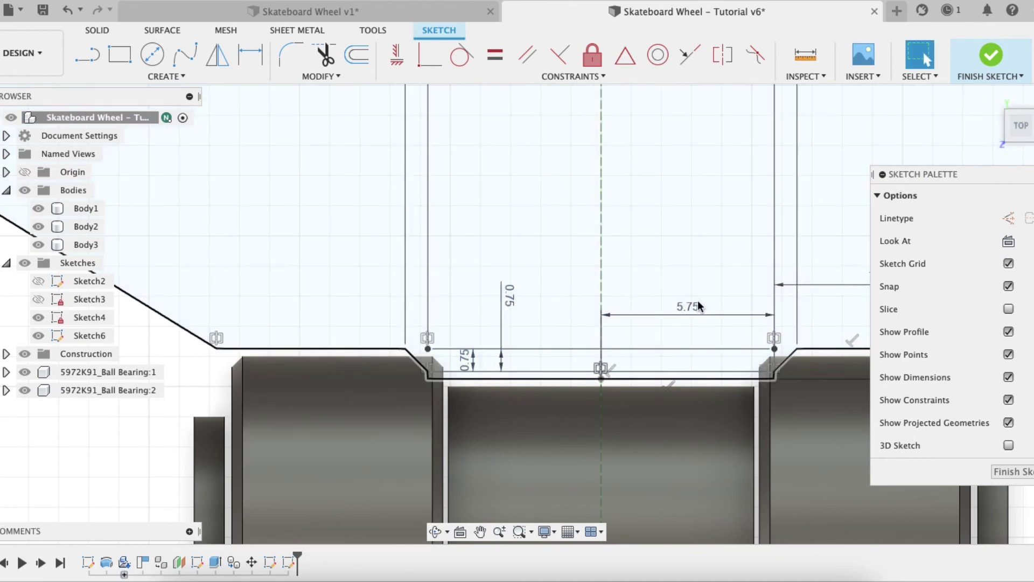
Set the horizontal dimension from the centreline to the right bearing-seat step to 5 mm
{"action": "scroll", "coordinate": [784, 366], "scroll_direction": "up", "scroll_amount": 2}
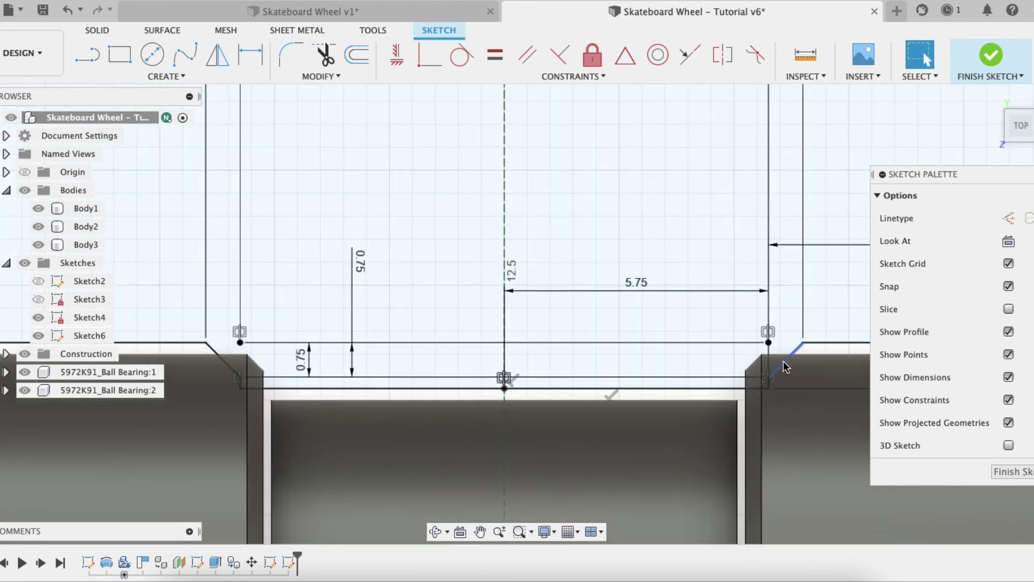
{"action": "scroll", "coordinate": [783, 366], "scroll_direction": "up", "scroll_amount": 2}
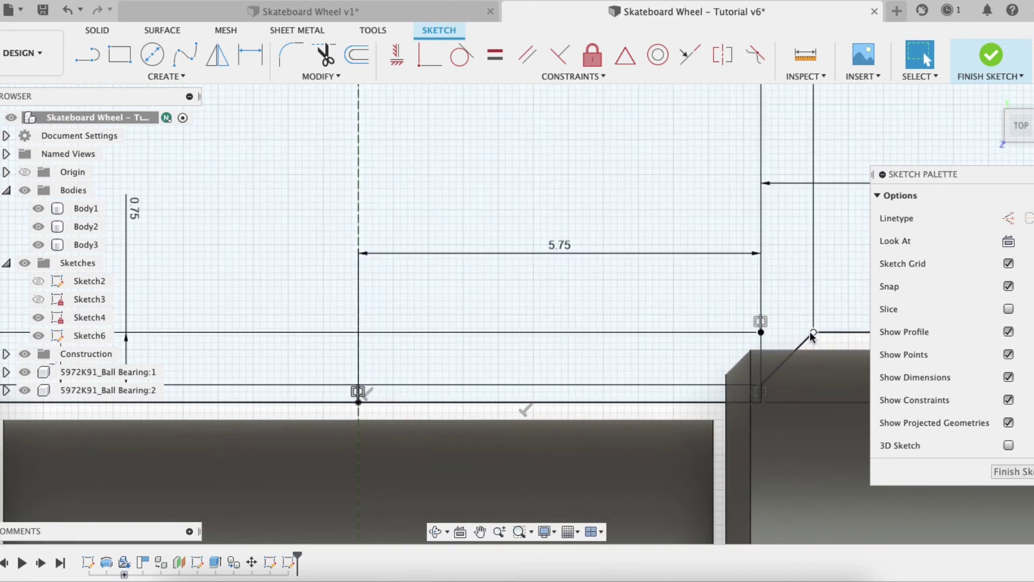
{"action": "double_click", "coordinate": [560, 248]}
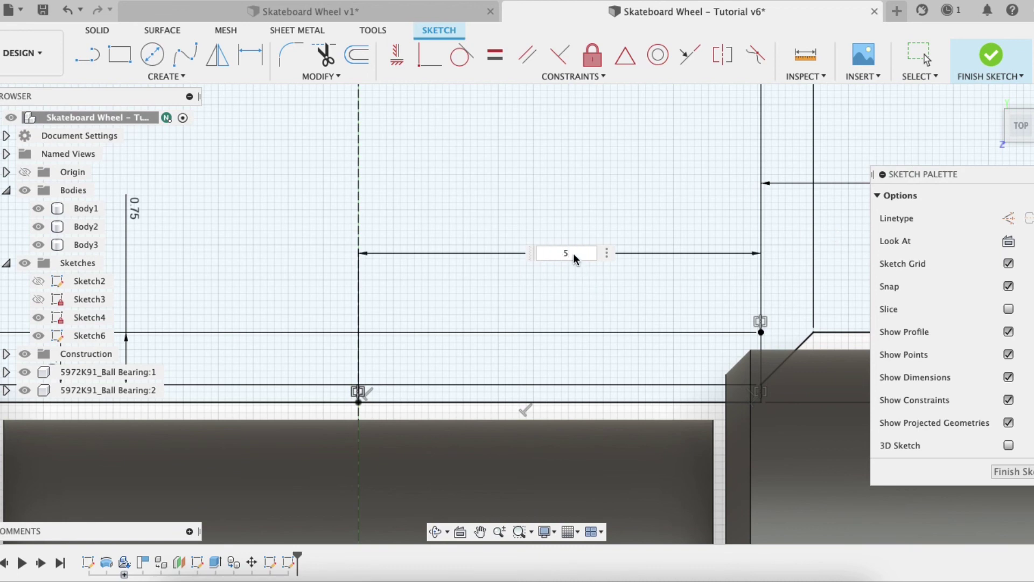
{"action": "type", "text": "5"}
{"action": "key", "text": "Return"}
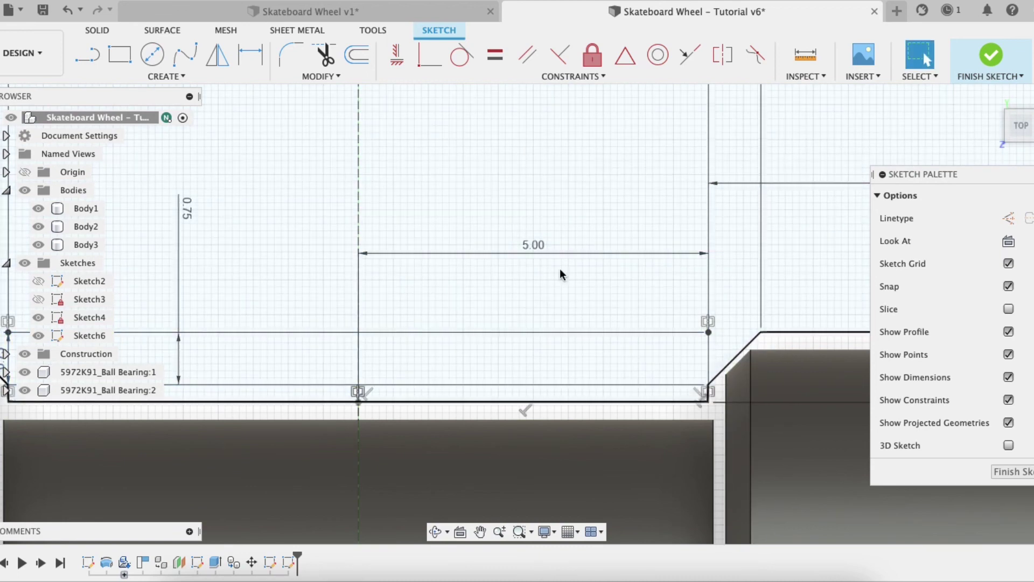
Examine the dimensioned wheel profile and how its bearing seats fit around the bearings from several angles
{"action": "scroll", "coordinate": [616, 334], "scroll_direction": "down", "scroll_amount": 3}
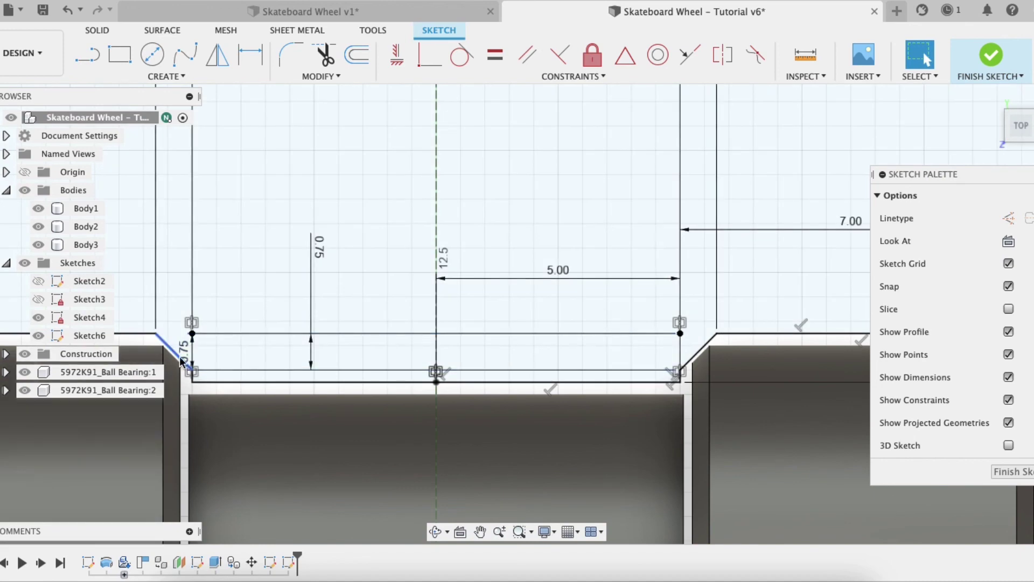
{"action": "scroll", "coordinate": [650, 419], "scroll_direction": "down", "scroll_amount": 6}
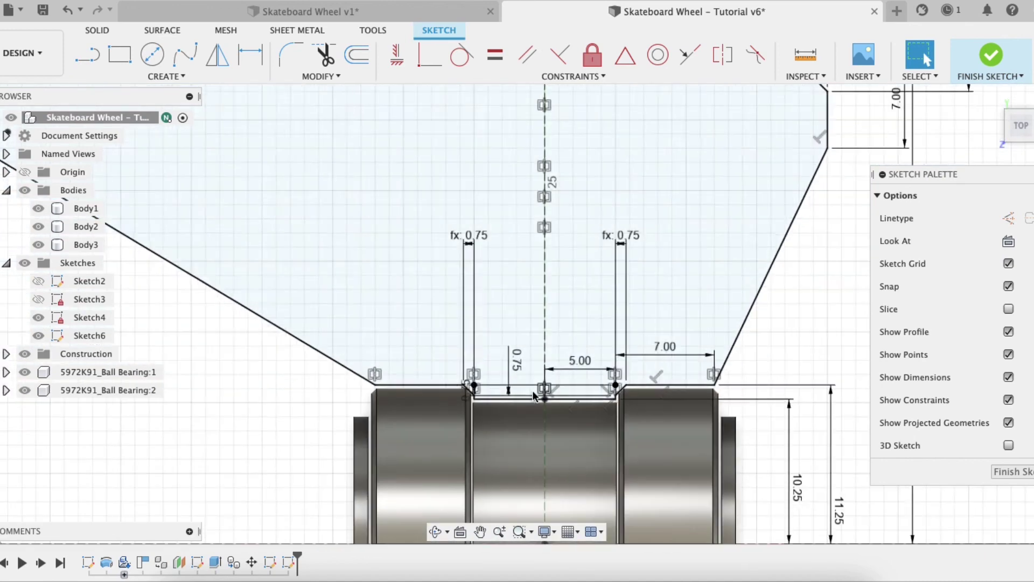
{"action": "scroll", "coordinate": [466, 348], "scroll_direction": "down", "scroll_amount": 5}
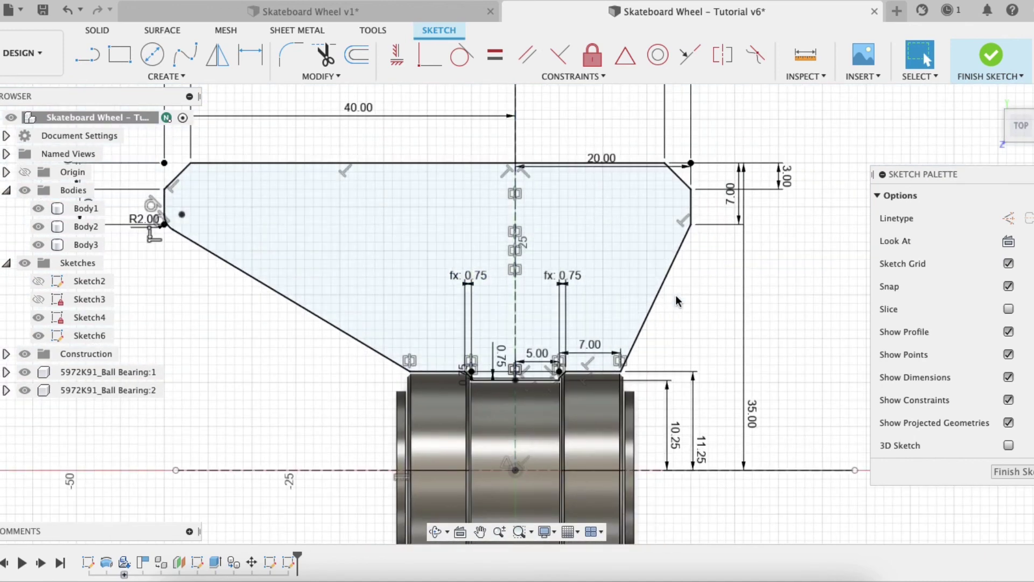
{"action": "mouse_move", "coordinate": [675, 295]}
{"action": "middle_mouse_down", "text": "shift"}
{"action": "mouse_move", "coordinate": [598, 313]}
{"action": "mouse_move", "coordinate": [612, 319]}
{"action": "middle_mouse_up", "text": "shift"}
{"action": "scroll", "coordinate": [473, 406], "scroll_direction": "down", "scroll_amount": 5}
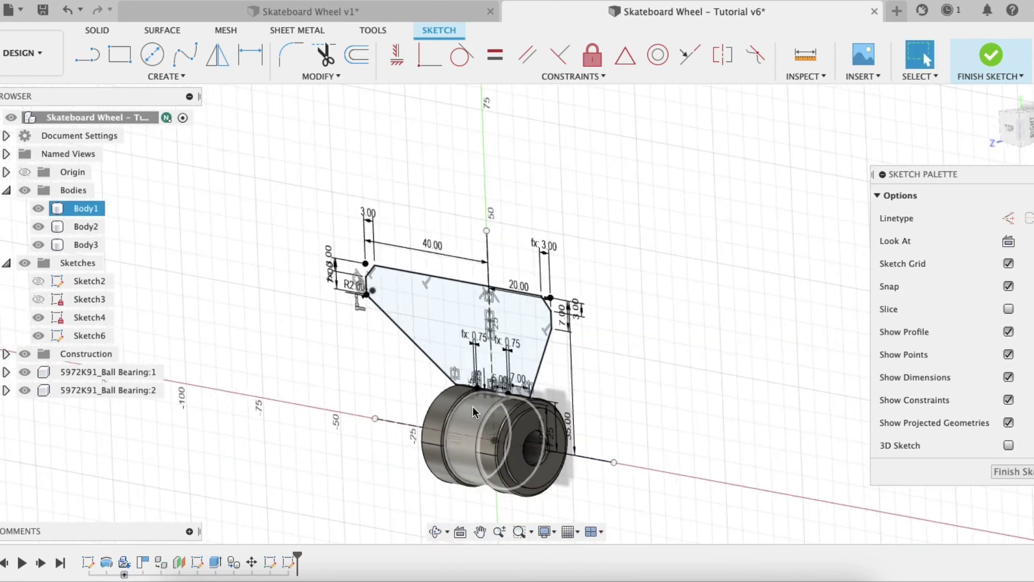
{"action": "scroll", "coordinate": [482, 454], "scroll_direction": "up", "scroll_amount": 2}
{"action": "scroll", "coordinate": [481, 454], "scroll_direction": "up", "scroll_amount": 2}
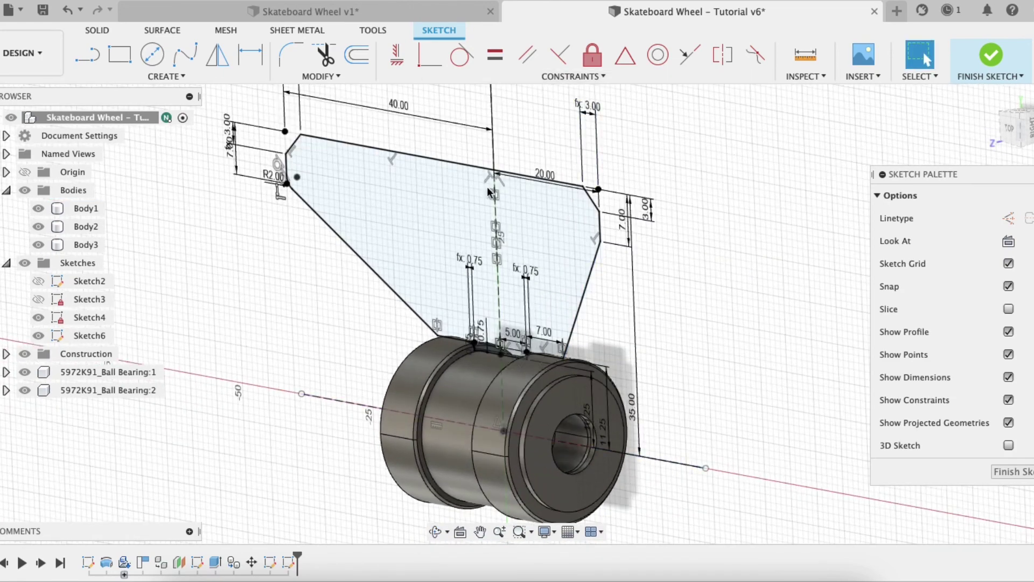
{"action": "middle_click_drag", "start_coordinate": [370, 225], "coordinate": [476, 217], "text": "shift"}
Finish the sketch and revolve the closed wheel profile 360 degrees about the bearings' central axis line as a new body
{"action": "left_click", "coordinate": [994, 64]}
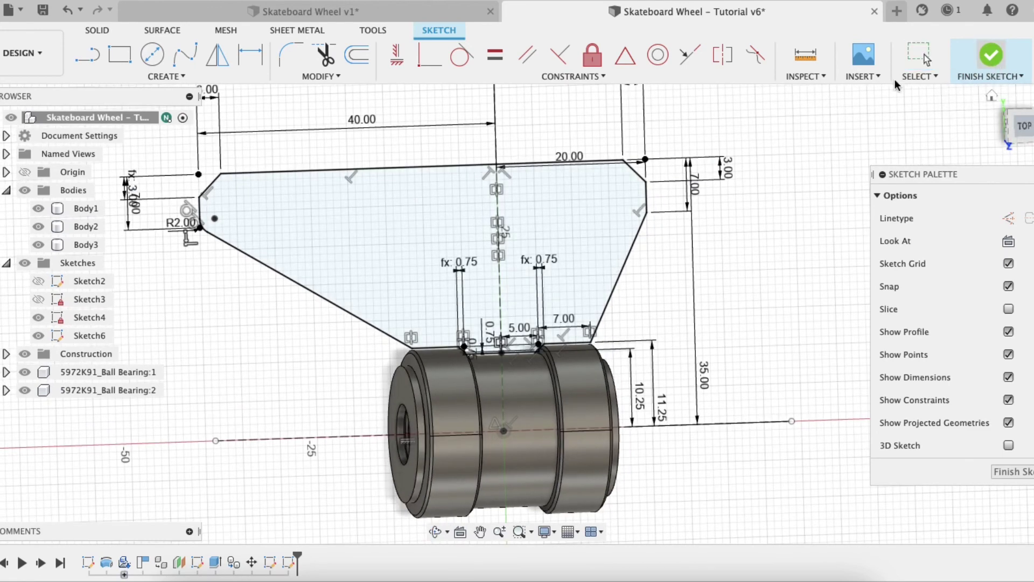
{"action": "mouse_move", "coordinate": [507, 298]}
{"action": "middle_mouse_down", "text": "shift"}
{"action": "mouse_move", "coordinate": [495, 293]}
{"action": "mouse_move", "coordinate": [578, 293]}
{"action": "mouse_move", "coordinate": [544, 309]}
{"action": "mouse_move", "coordinate": [527, 266]}
{"action": "middle_mouse_up", "text": "shift"}
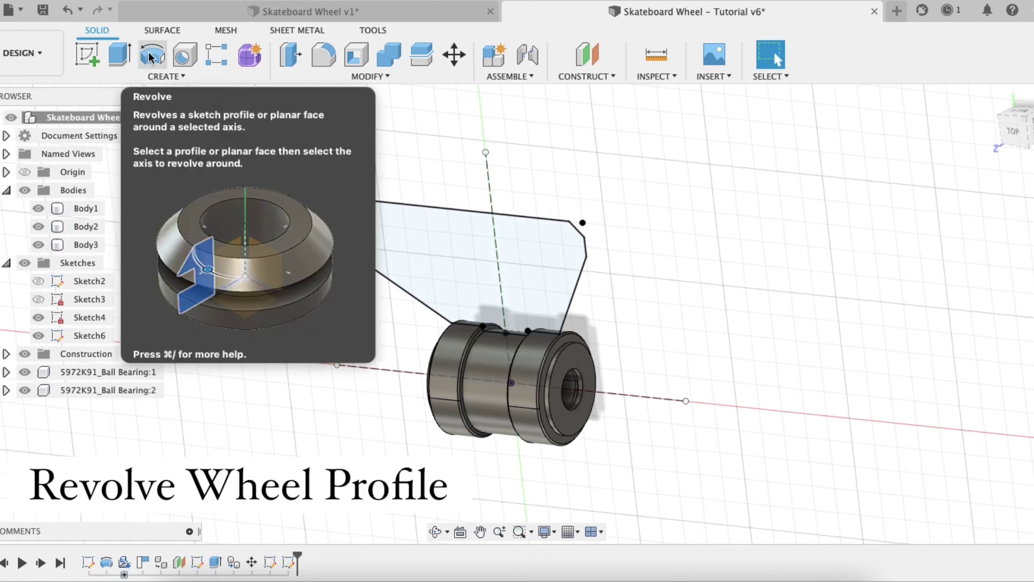
{"action": "left_click", "coordinate": [150, 57]}
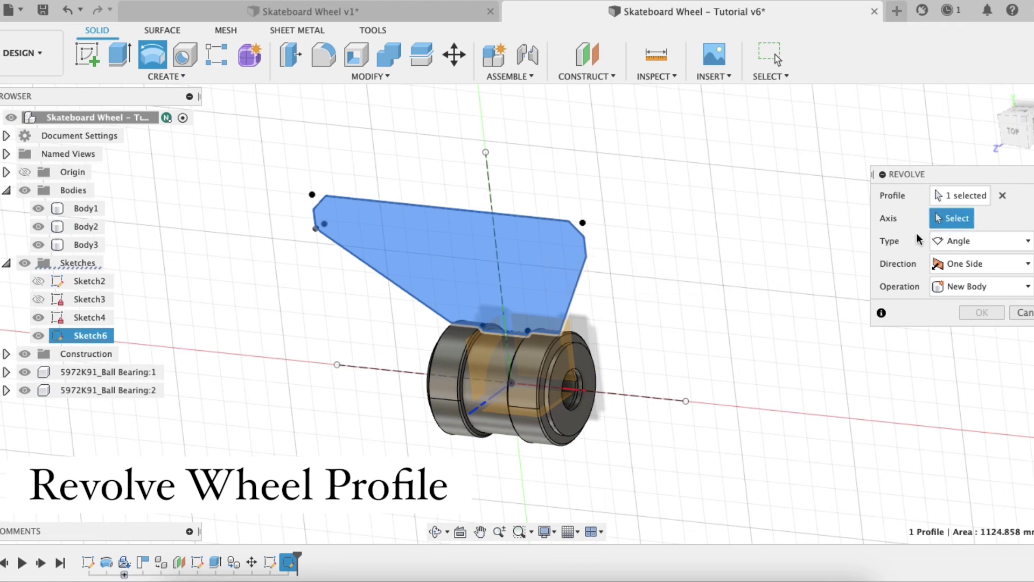
{"action": "left_click", "coordinate": [635, 397]}
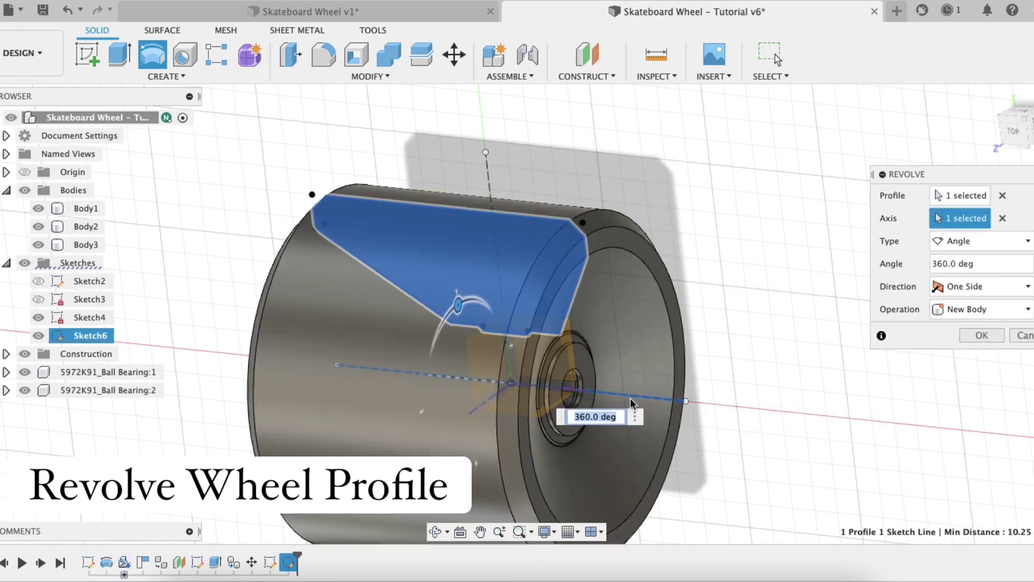
{"action": "middle_click_drag", "start_coordinate": [391, 321], "coordinate": [514, 280], "text": "shift"}
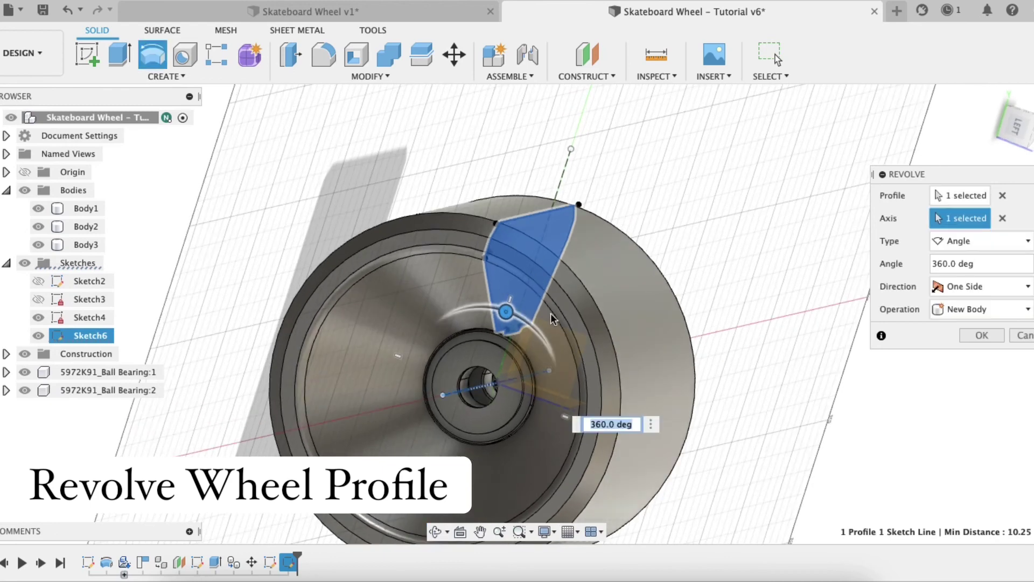
{"action": "mouse_move", "coordinate": [509, 318]}
{"action": "left_mouse_down"}
{"action": "mouse_move", "coordinate": [460, 319]}
{"action": "mouse_move", "coordinate": [404, 366]}
{"action": "mouse_move", "coordinate": [405, 390]}
{"action": "mouse_move", "coordinate": [442, 453]}
{"action": "mouse_move", "coordinate": [415, 353]}
{"action": "mouse_move", "coordinate": [469, 307]}
{"action": "mouse_move", "coordinate": [508, 312]}
{"action": "left_mouse_up"}
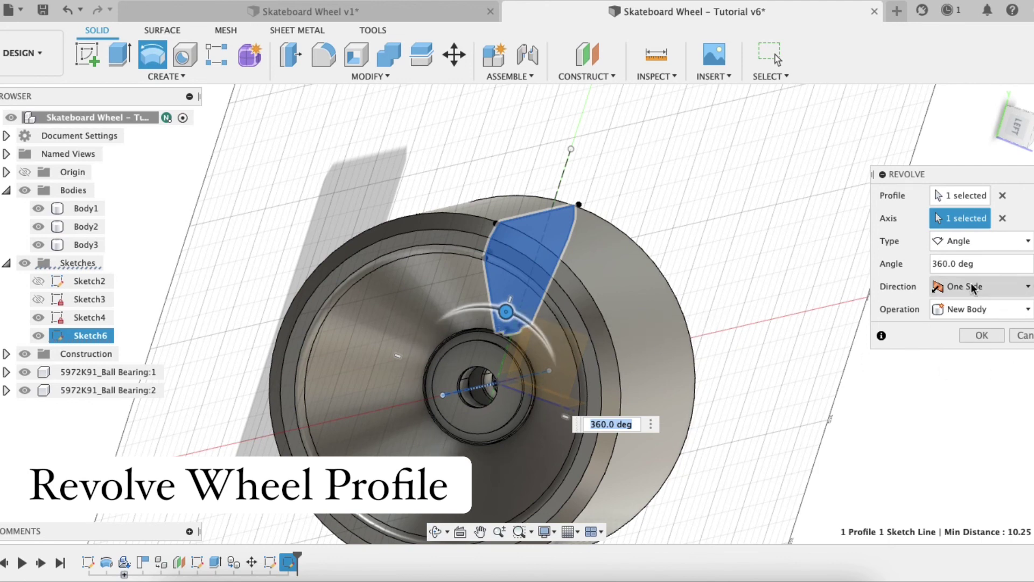
{"action": "left_click", "coordinate": [978, 333]}
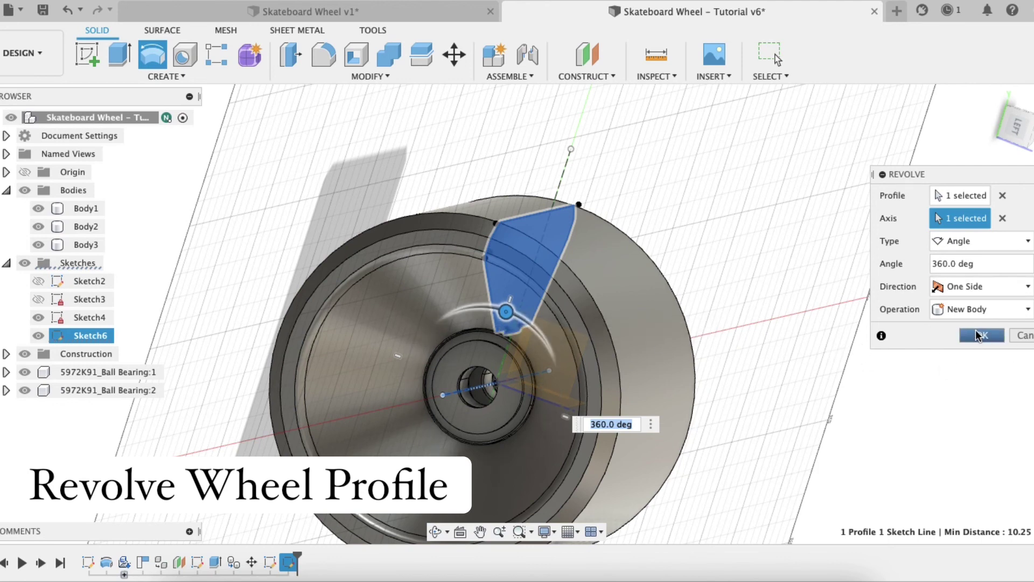
Inspect the revolved wheel body's outer rim, conical recess and bearing seat from different angles
{"action": "scroll", "coordinate": [554, 358], "scroll_direction": "down", "scroll_amount": 3}
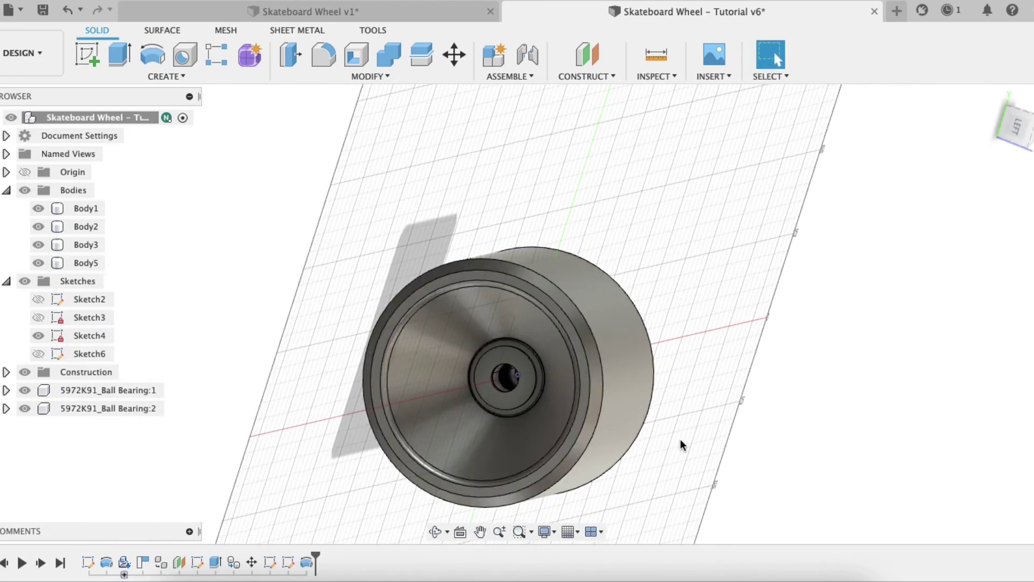
{"action": "left_click", "coordinate": [480, 532]}
{"action": "left_click_drag", "start_coordinate": [616, 432], "coordinate": [610, 335]}
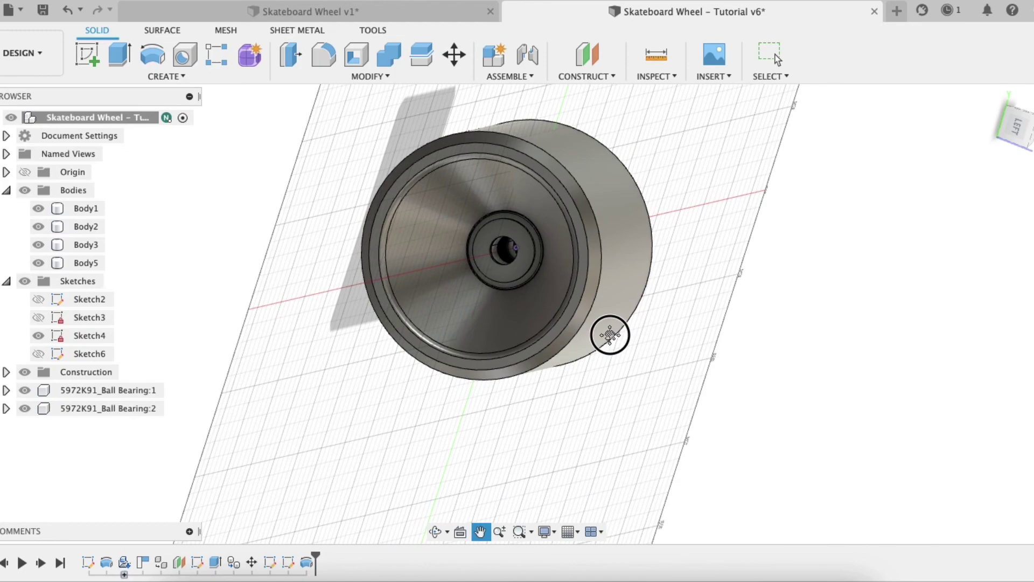
{"action": "left_click", "coordinate": [438, 529]}
{"action": "left_click_drag", "start_coordinate": [539, 409], "coordinate": [399, 373]}
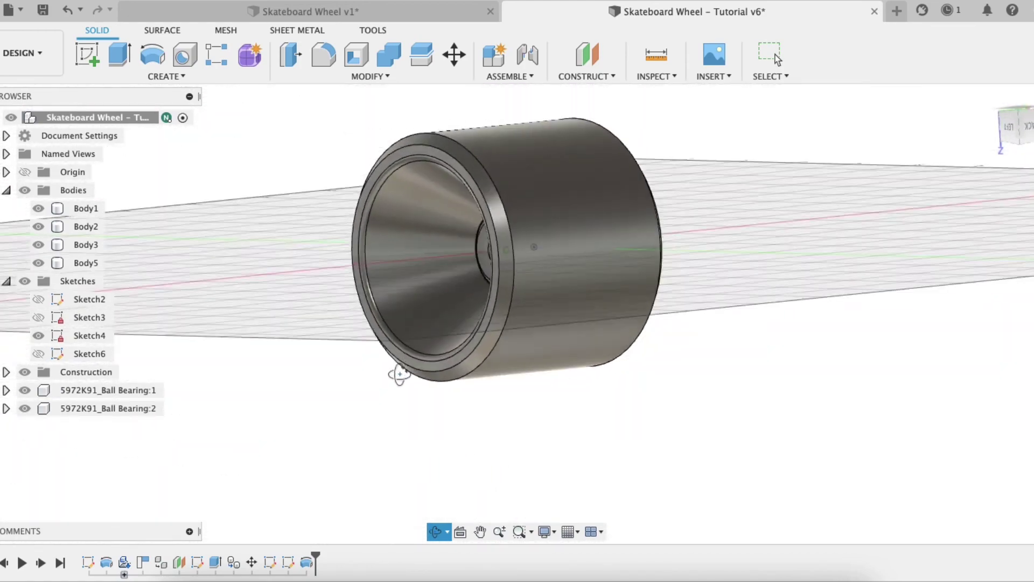
{"action": "mouse_move", "coordinate": [399, 374]}
{"action": "middle_mouse_down", "text": "shift"}
{"action": "mouse_move", "coordinate": [430, 377]}
{"action": "mouse_move", "coordinate": [416, 385]}
{"action": "middle_mouse_up", "text": "shift"}
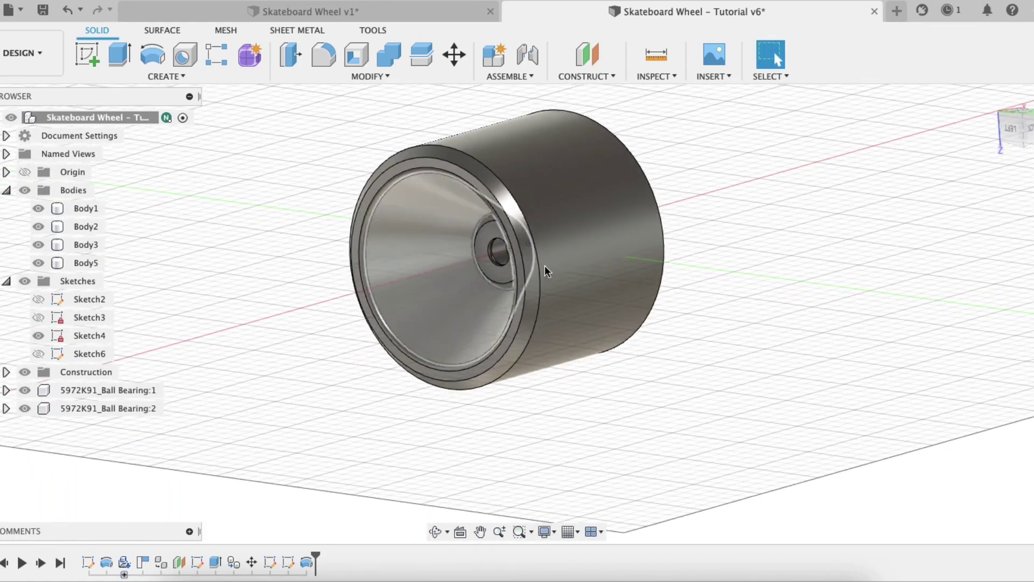
{"action": "scroll", "coordinate": [549, 183], "scroll_direction": "up", "scroll_amount": 3}
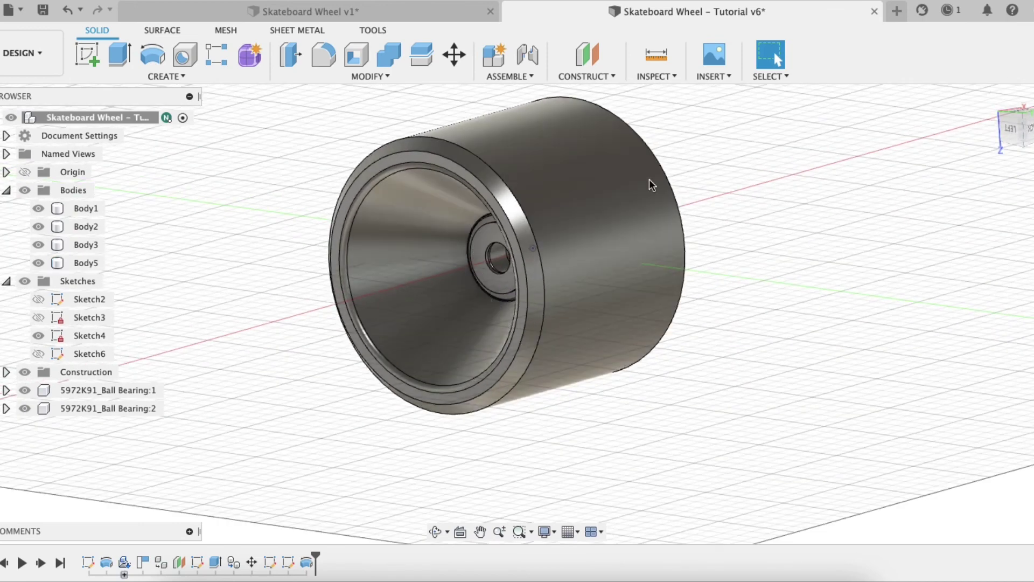